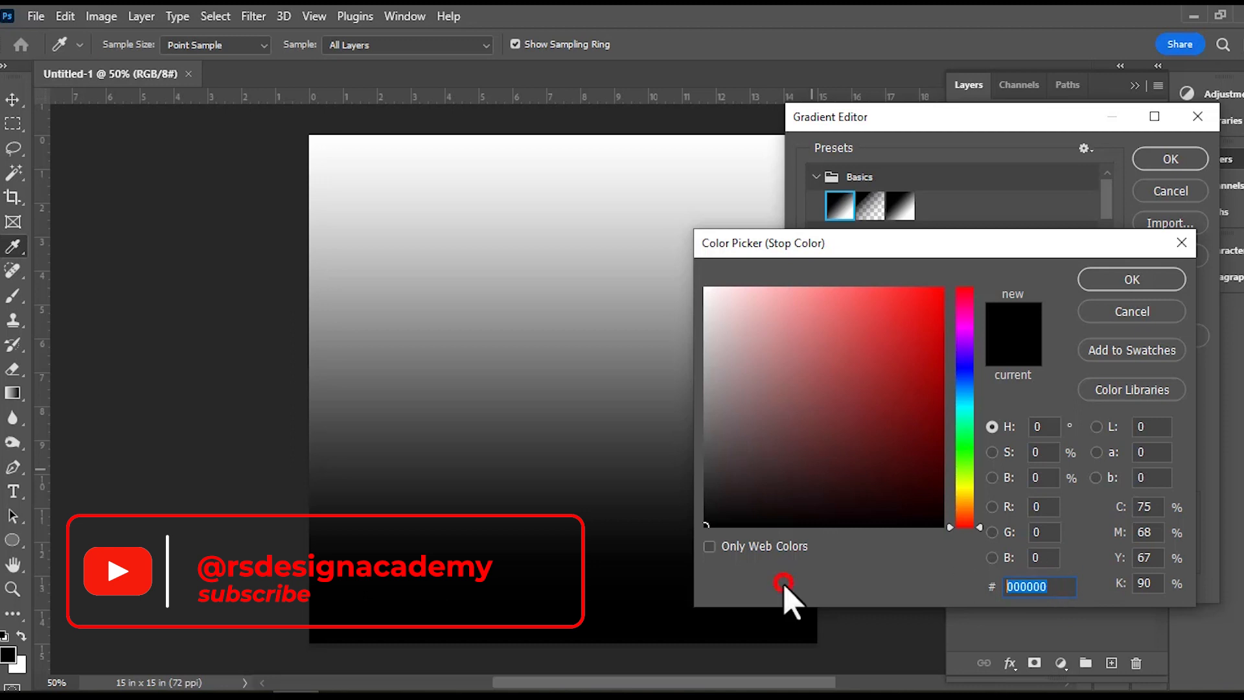
Set the gradient's starting colour stop to hex 375aab.
text(37)
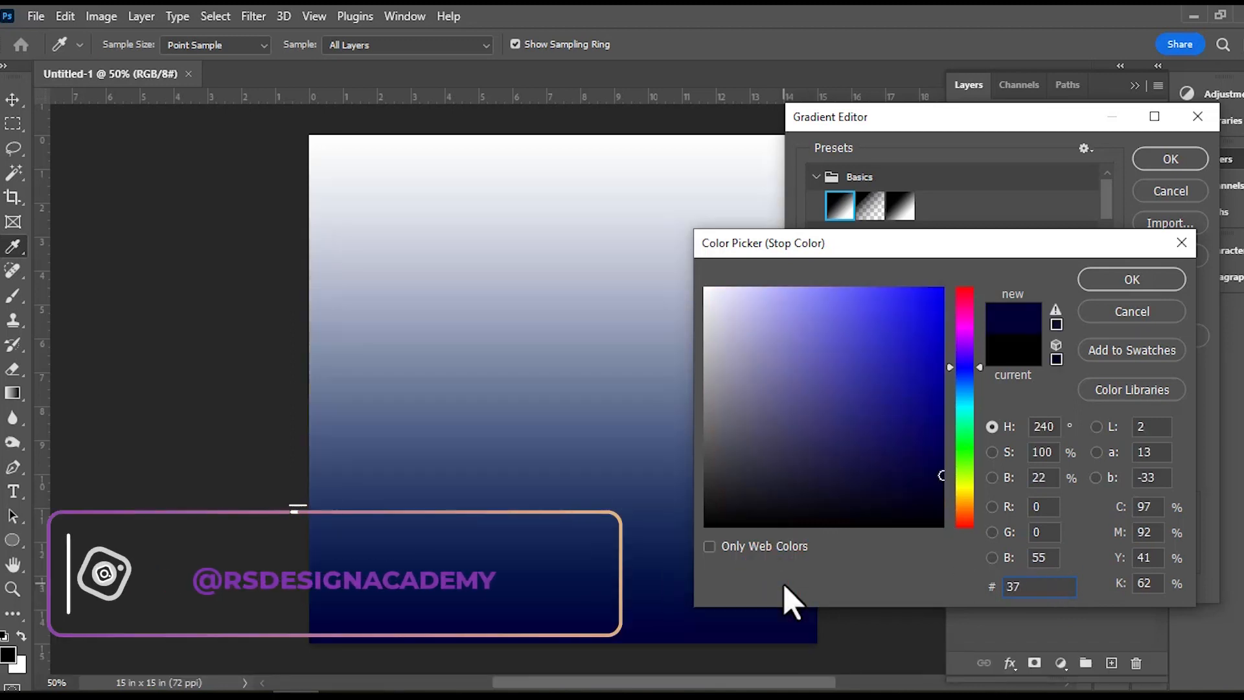
text(5aa)
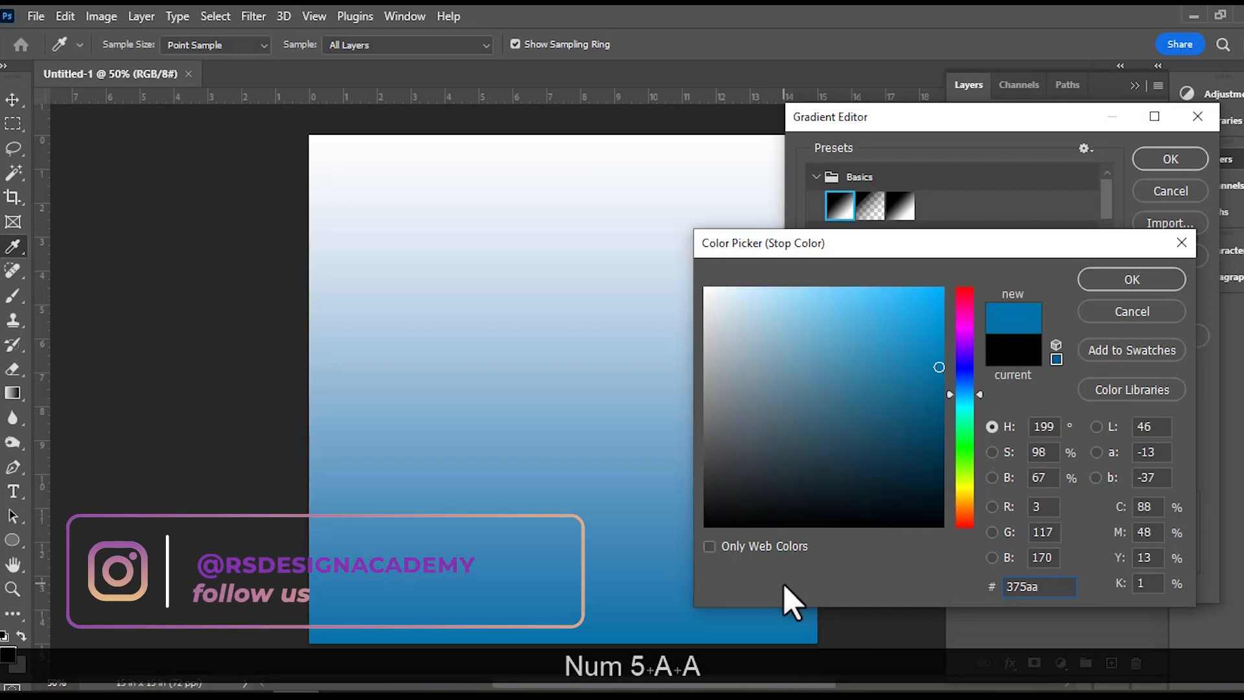
text(b)
click(1106, 279)
Set the gradient's end colour stop at location 100 to hex 0f1235 and accept the edited gradient.
click(1191, 472)
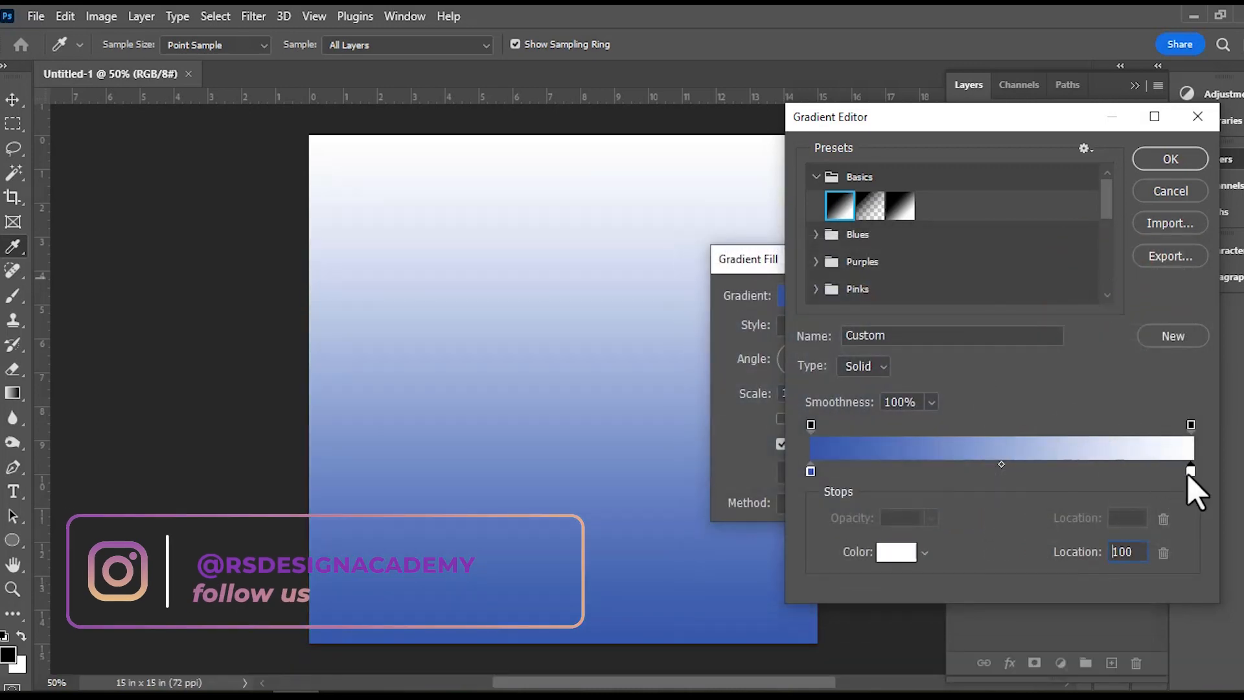
click(898, 554)
drag(1053, 586, 855, 586)
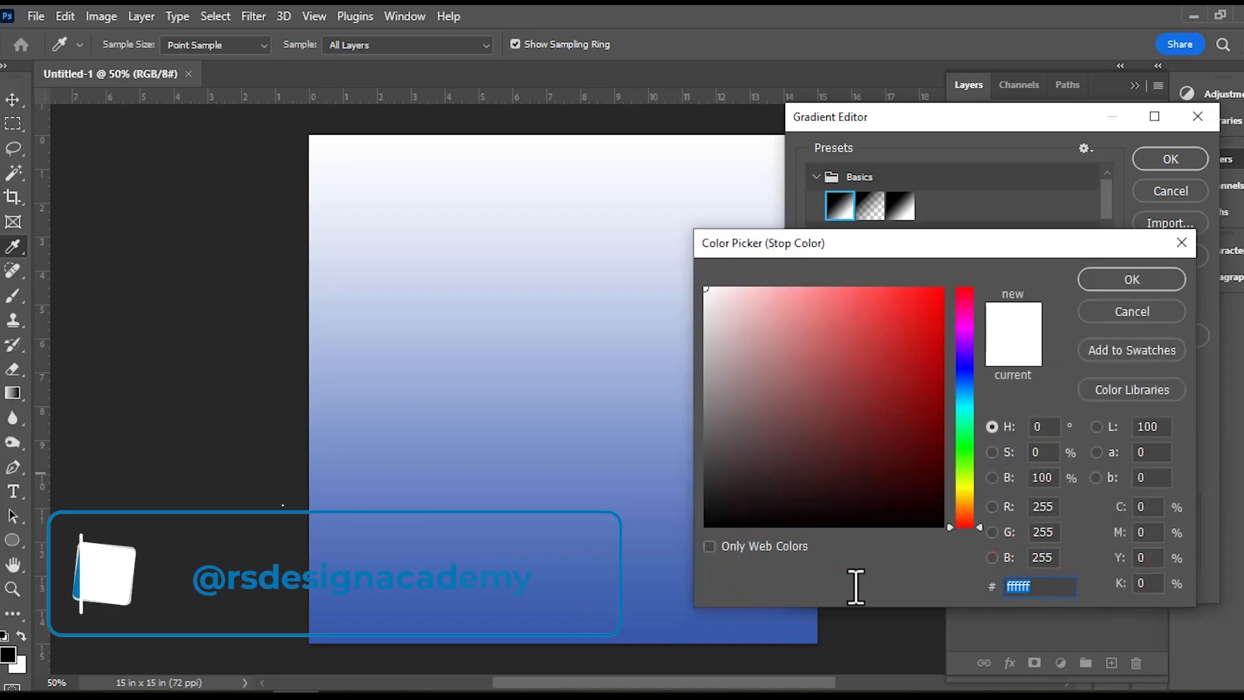
text(0f)
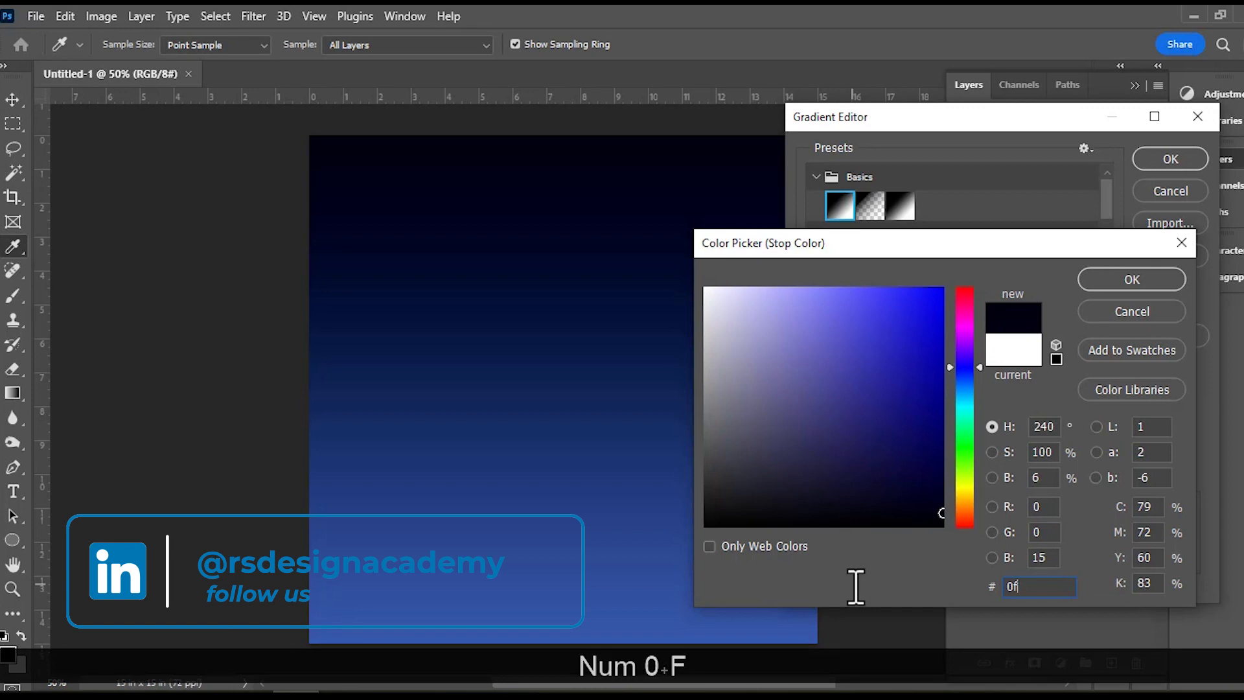
text(1235)
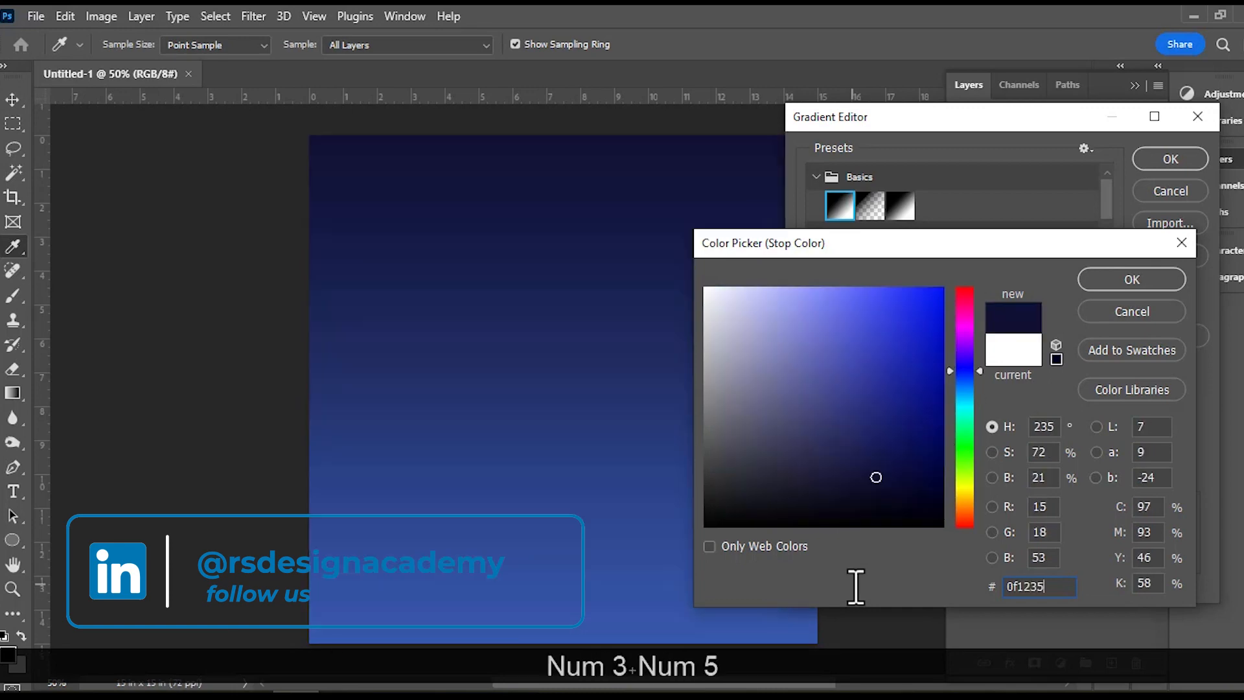
click(1105, 287)
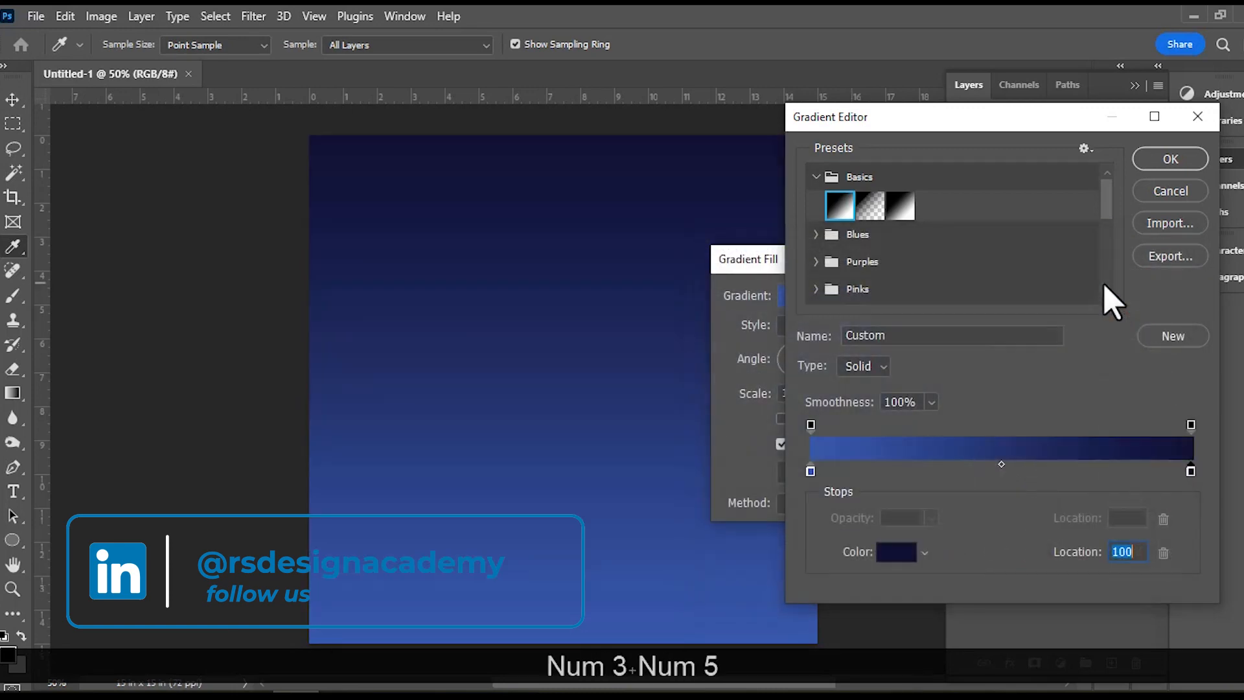
click(1165, 161)
Make the gradient fill Radial with a scale of about 119%, shift its bright centre upward on the canvas, and apply it.
click(808, 330)
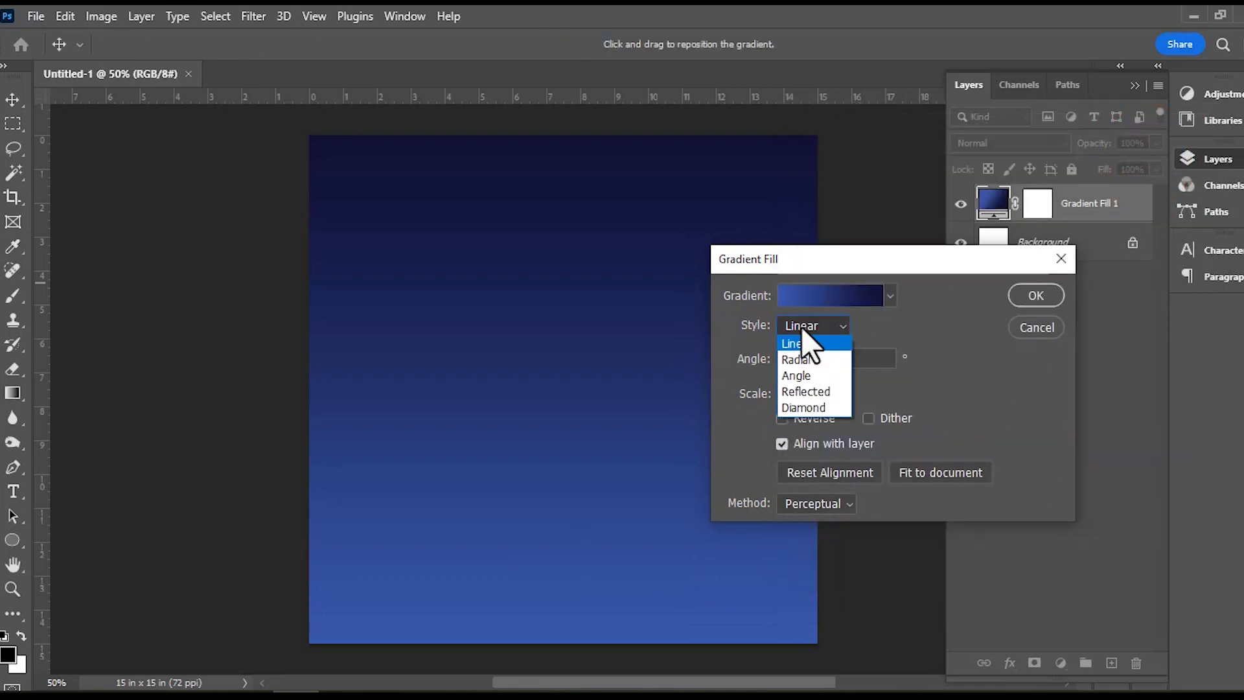
click(798, 359)
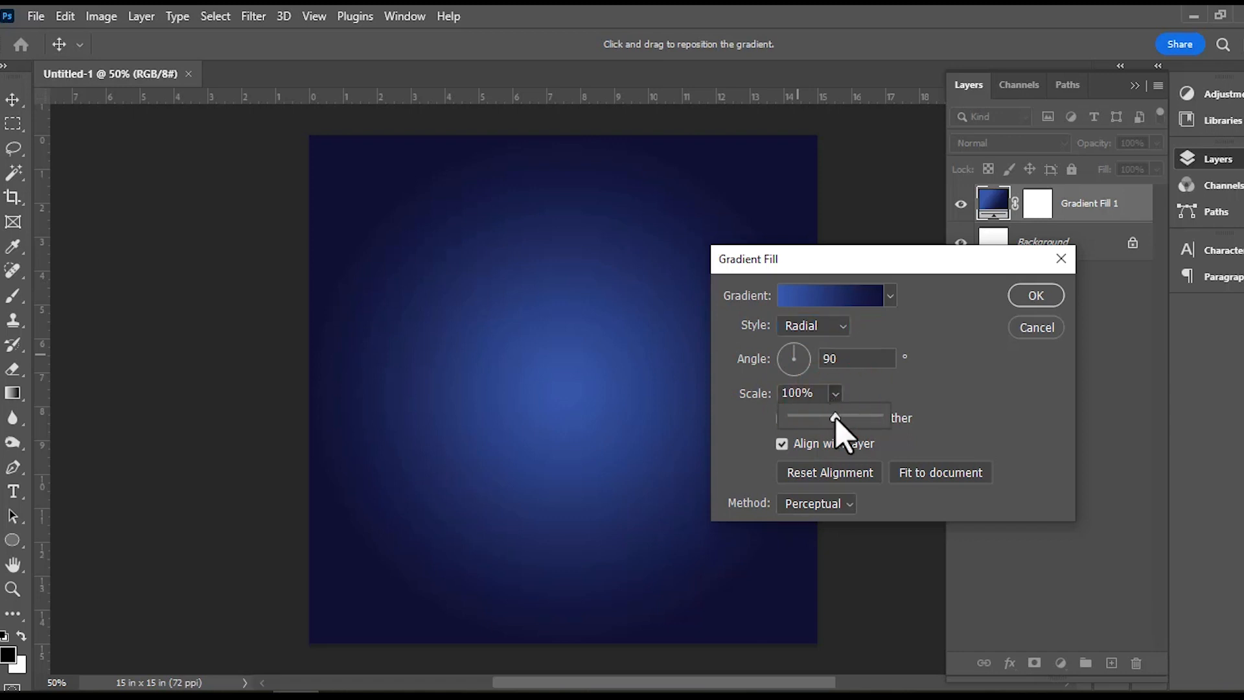
drag(839, 418, 841, 419)
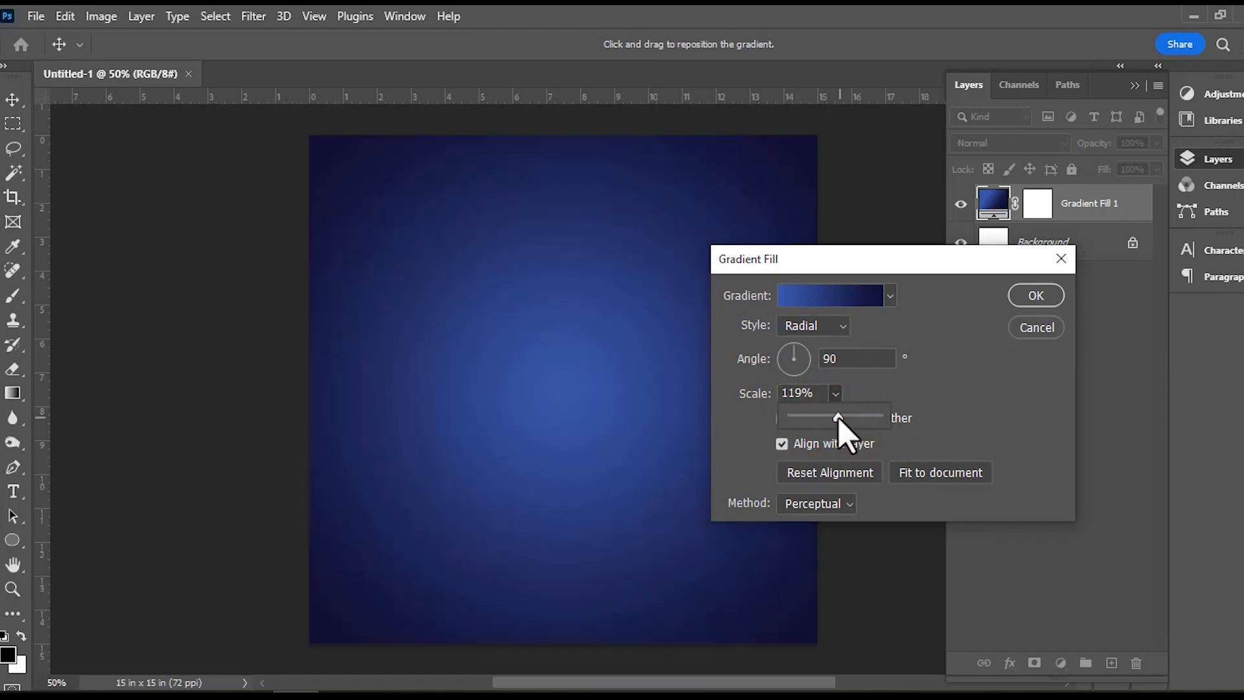
drag(839, 417, 837, 416)
drag(565, 337, 567, 287)
click(1036, 295)
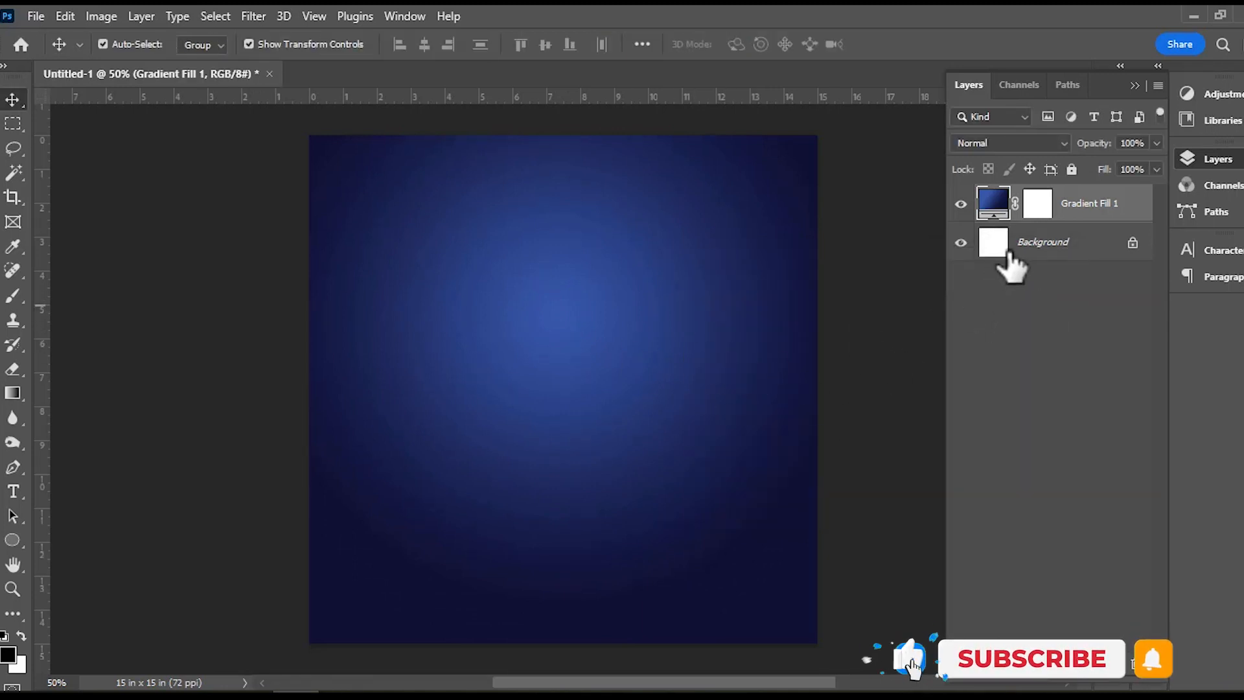
Duplicate the gradient fill layer and convert the copy to a smart object.
key(ctrl)
key(ctrl+j)
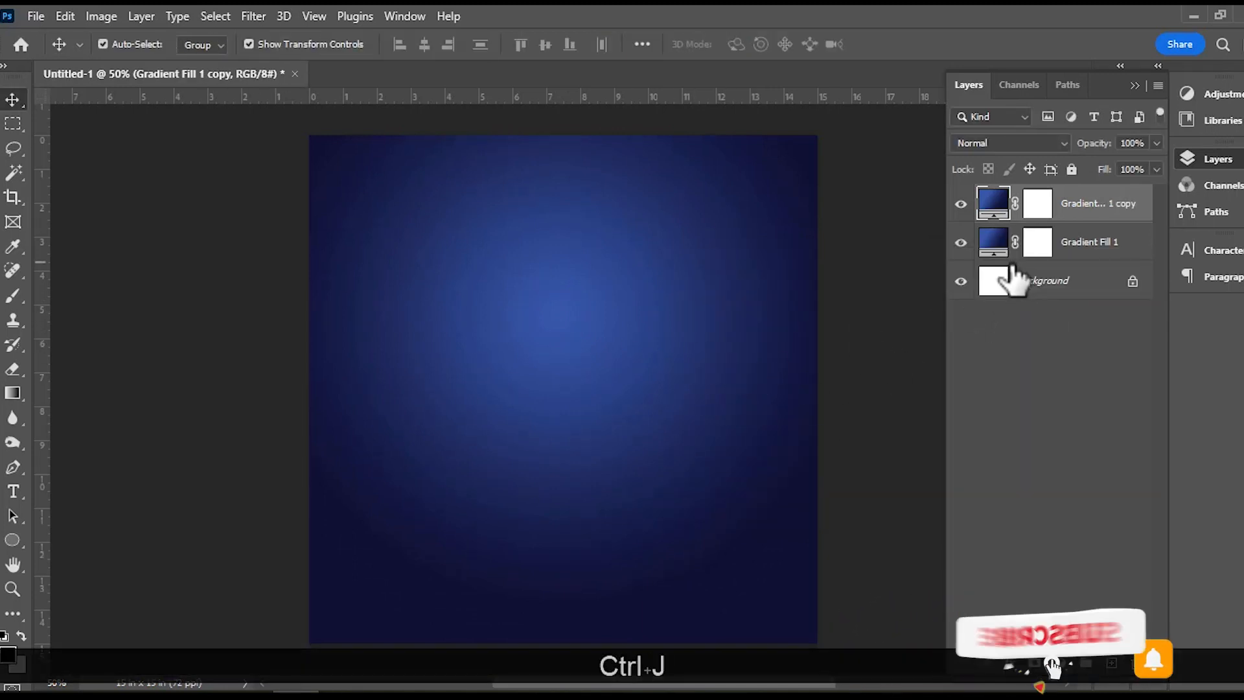
right_click(1056, 203)
click(1119, 292)
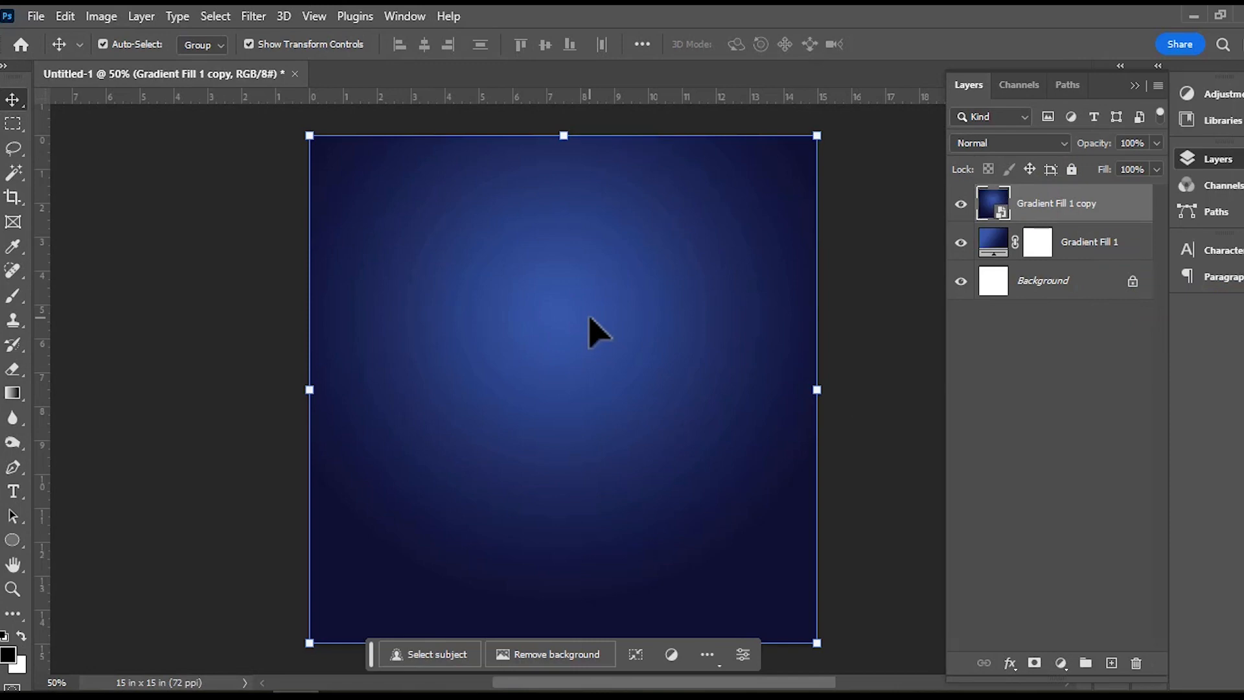
Distort the gradient copy by pulling its two lower corners outward past the canvas edges, and apply the transform.
key(ctrl+t)
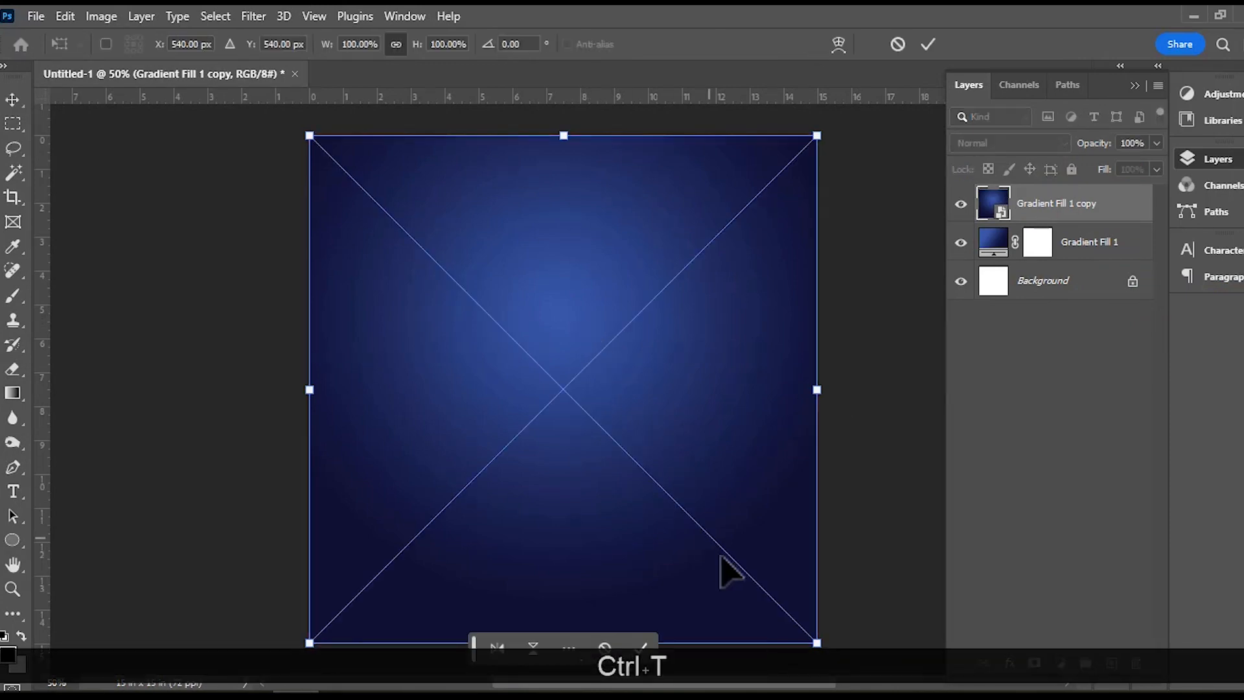
right_click(629, 441)
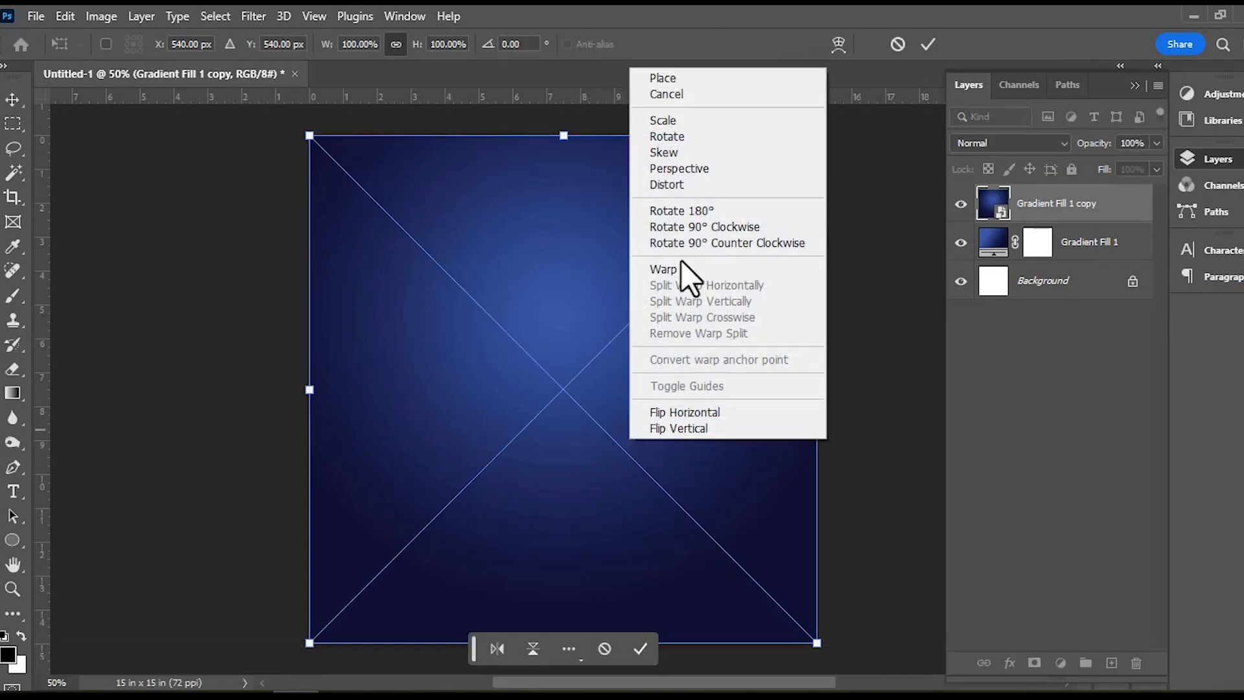
click(681, 186)
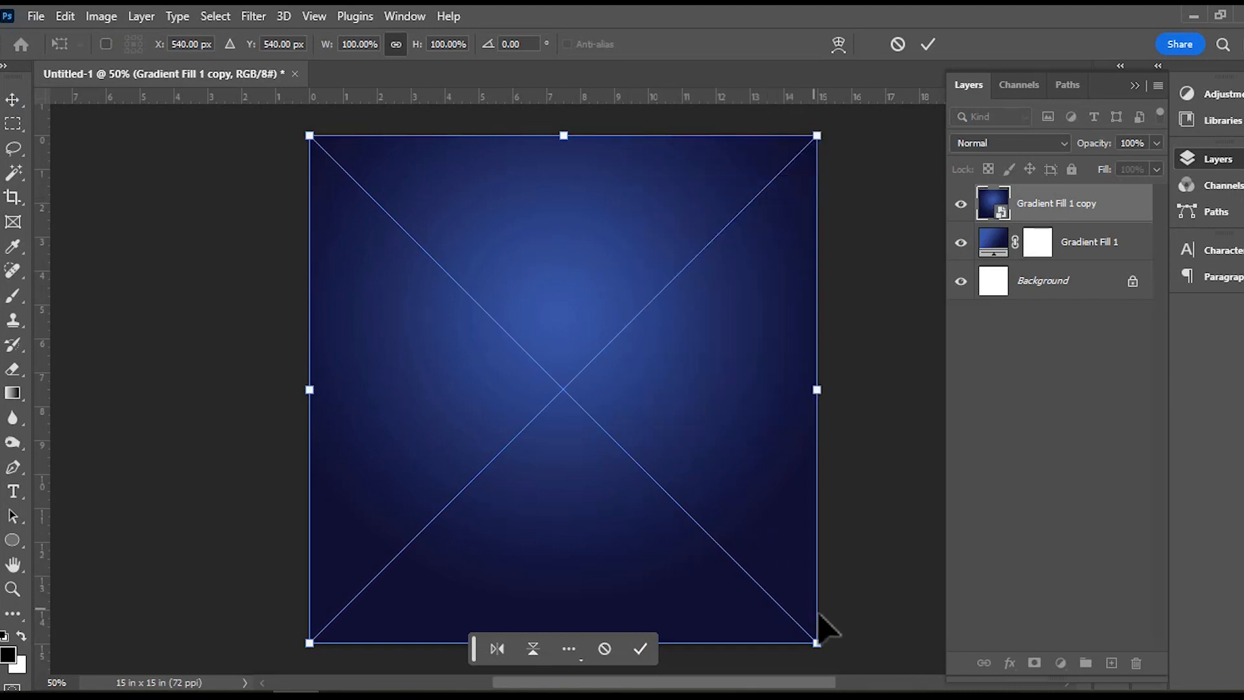
drag(818, 643, 855, 659)
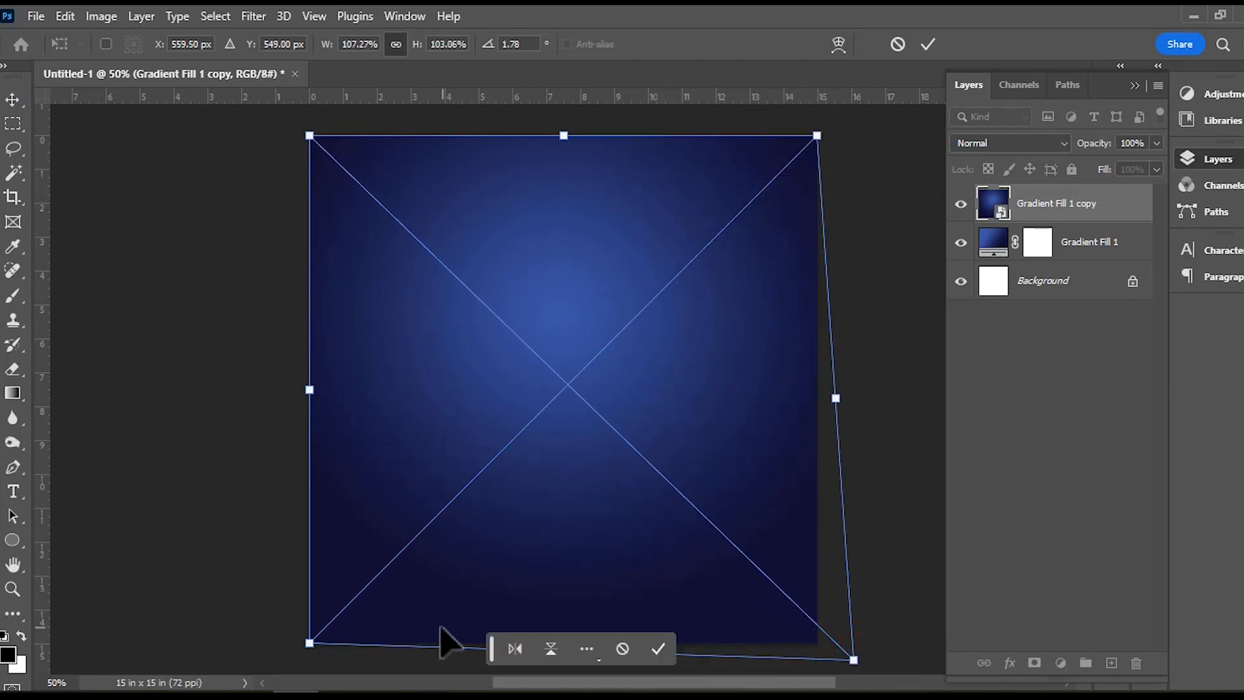
drag(309, 644, 268, 646)
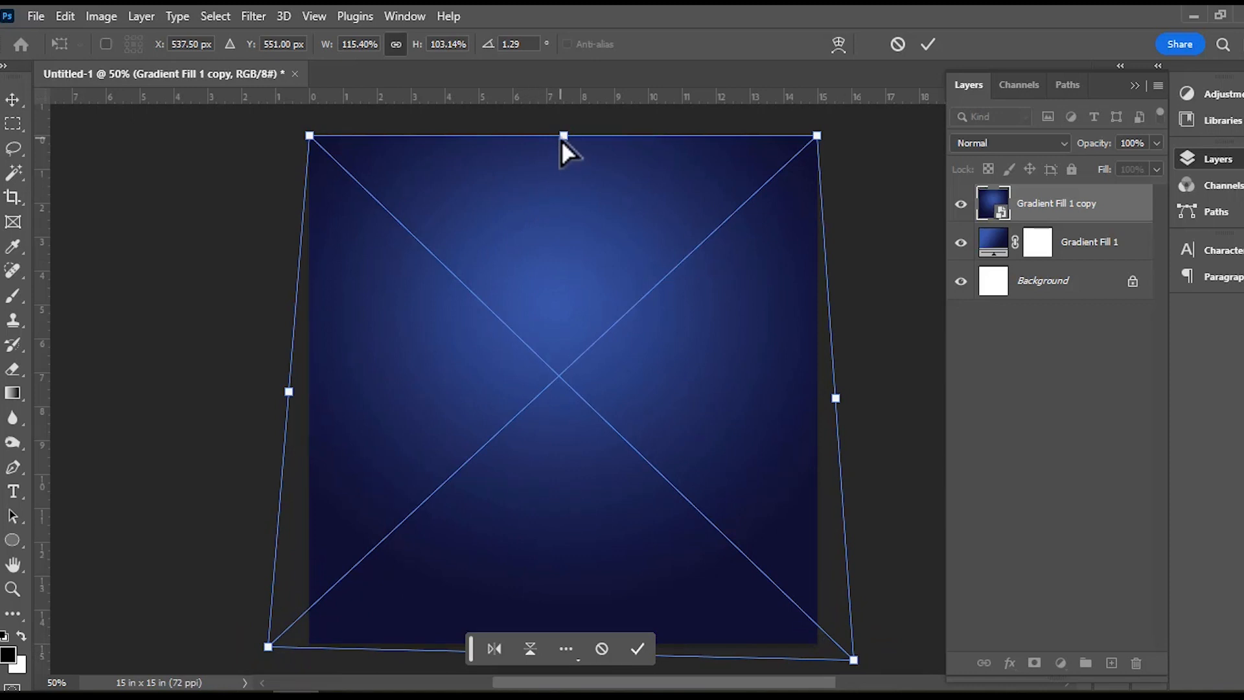
drag(562, 139, 565, 214)
right_click(565, 214)
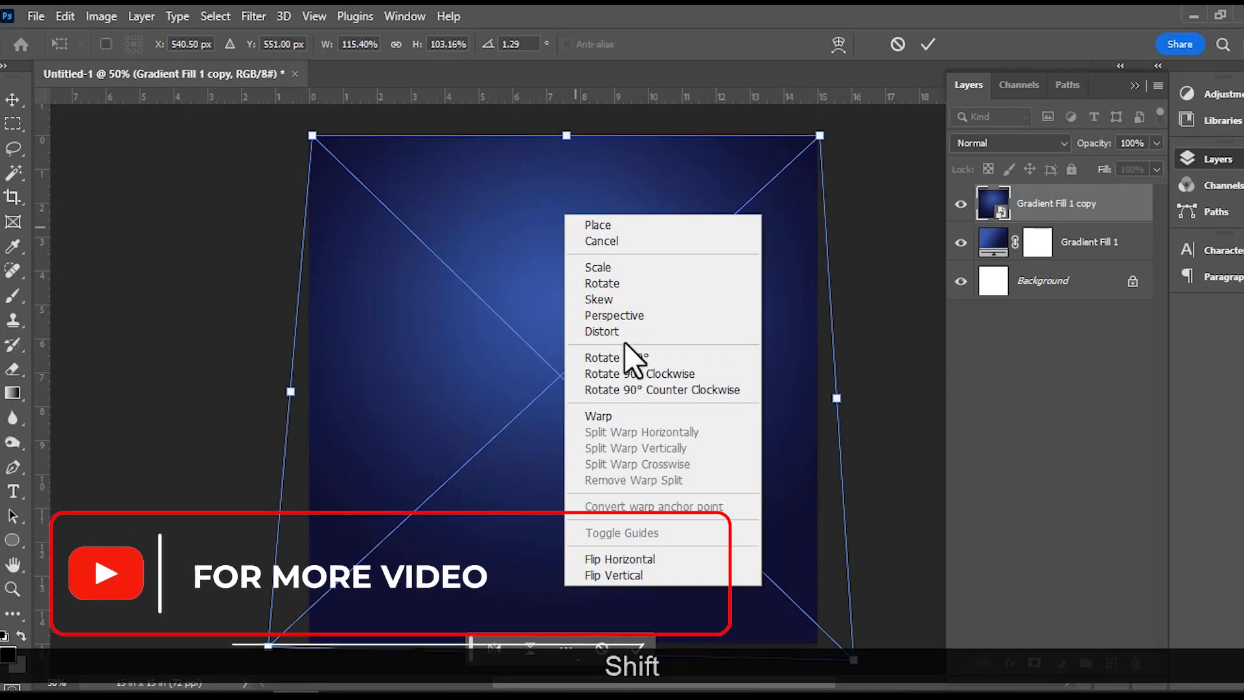
click(651, 223)
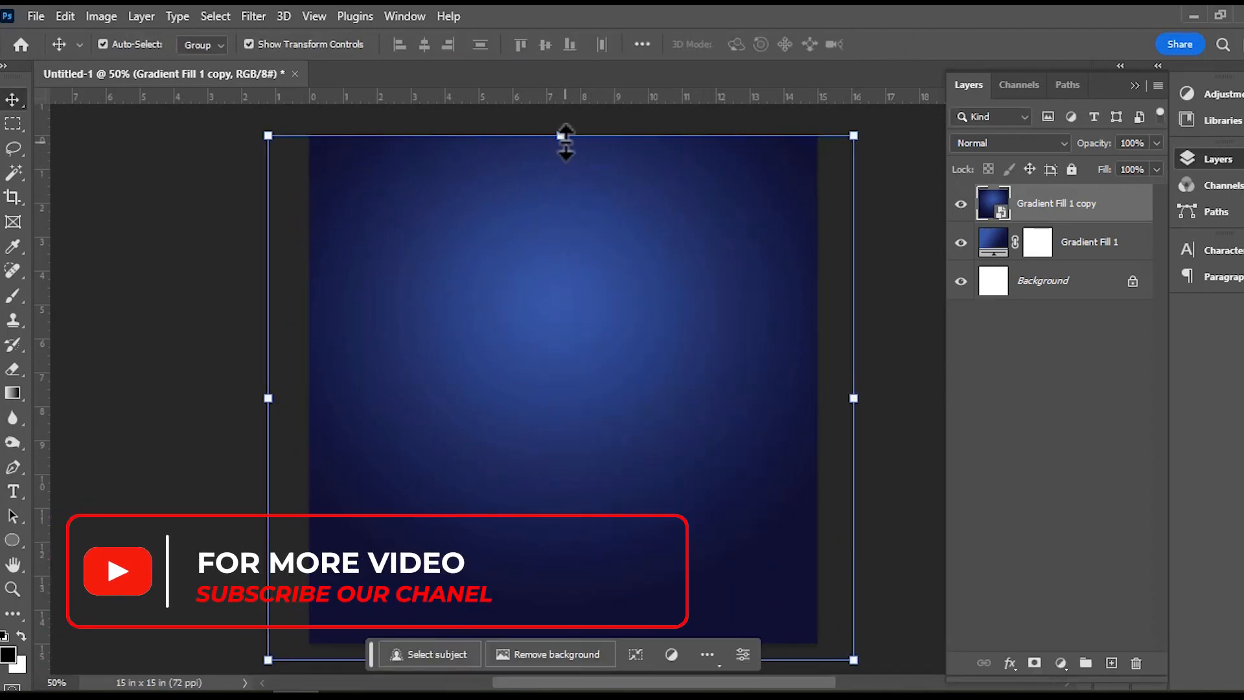
Squash the gradient copy from its top edge to about 33% height as a floor strip along the canvas bottom.
drag(562, 136, 579, 493)
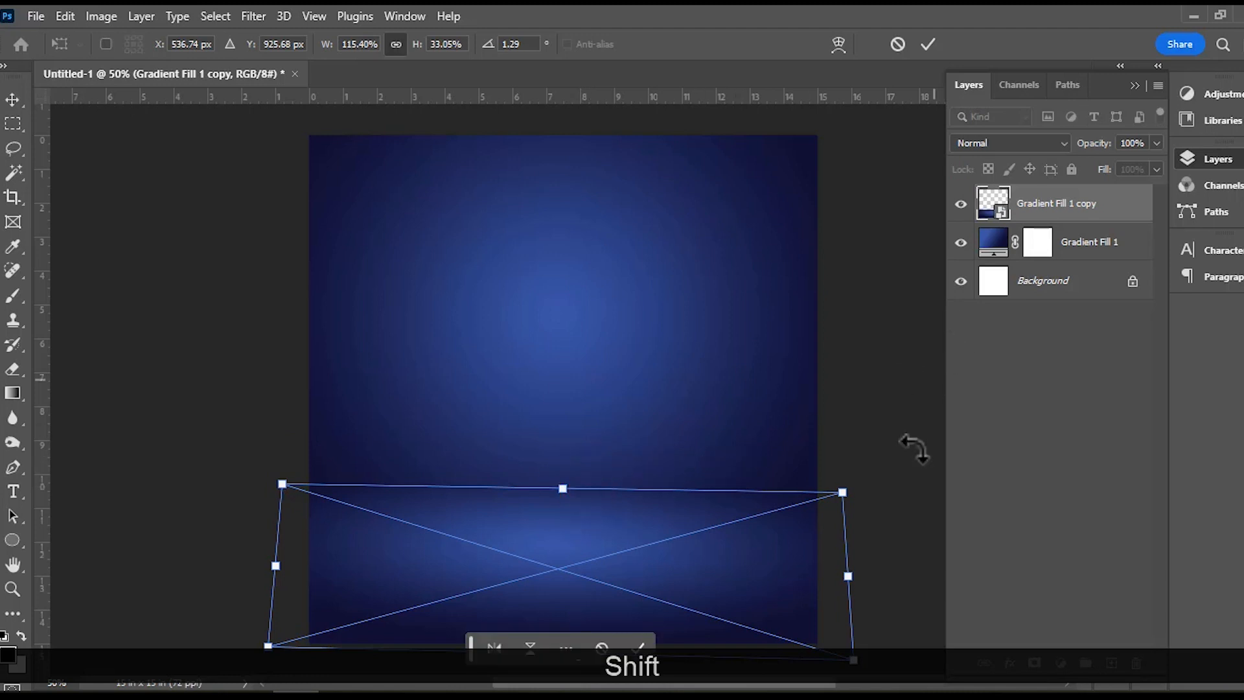
click(642, 648)
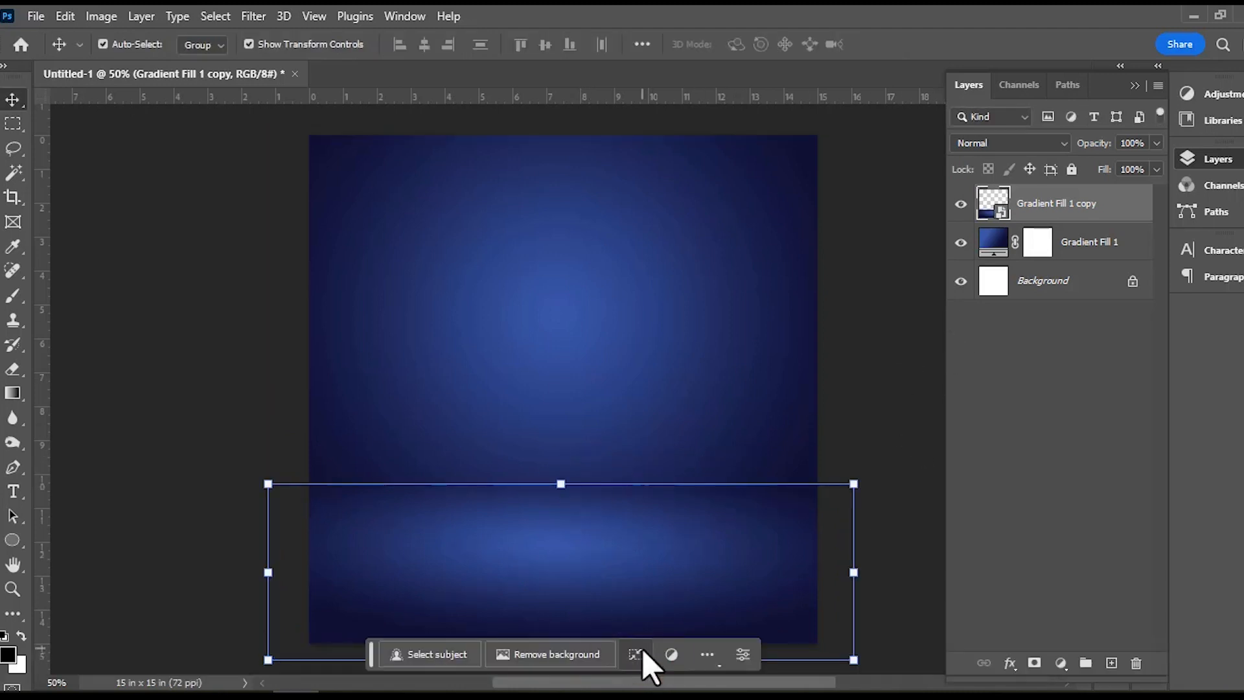
click(859, 402)
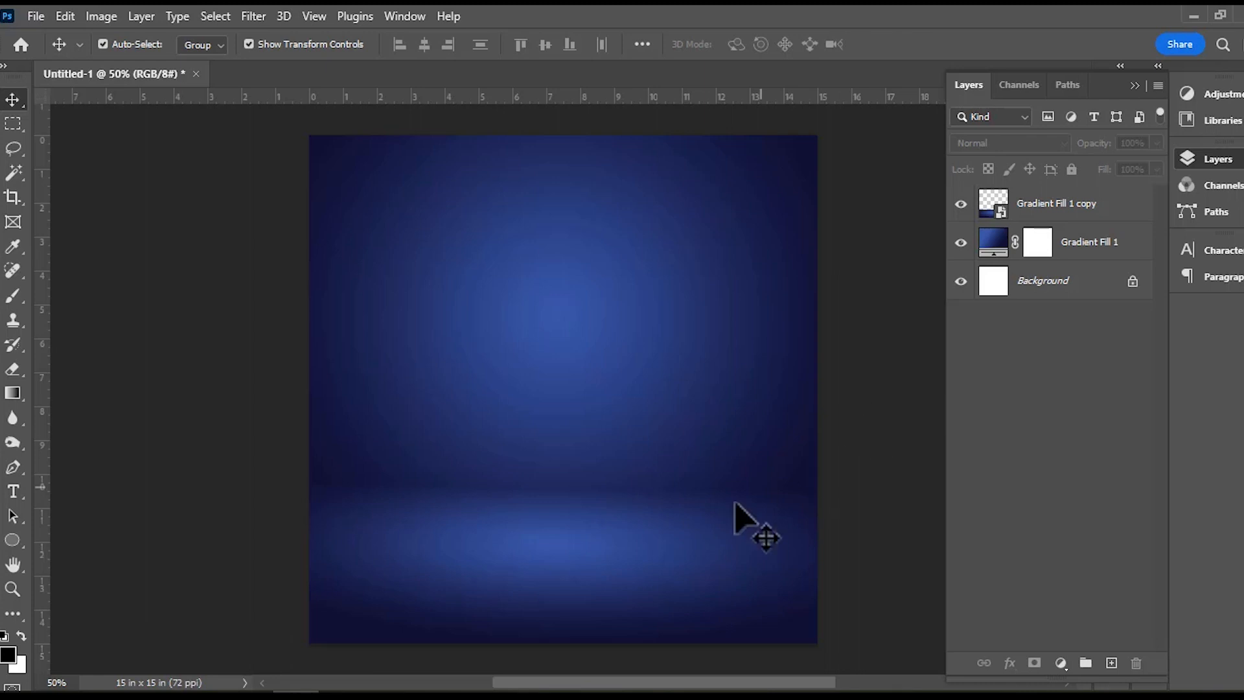
click(671, 520)
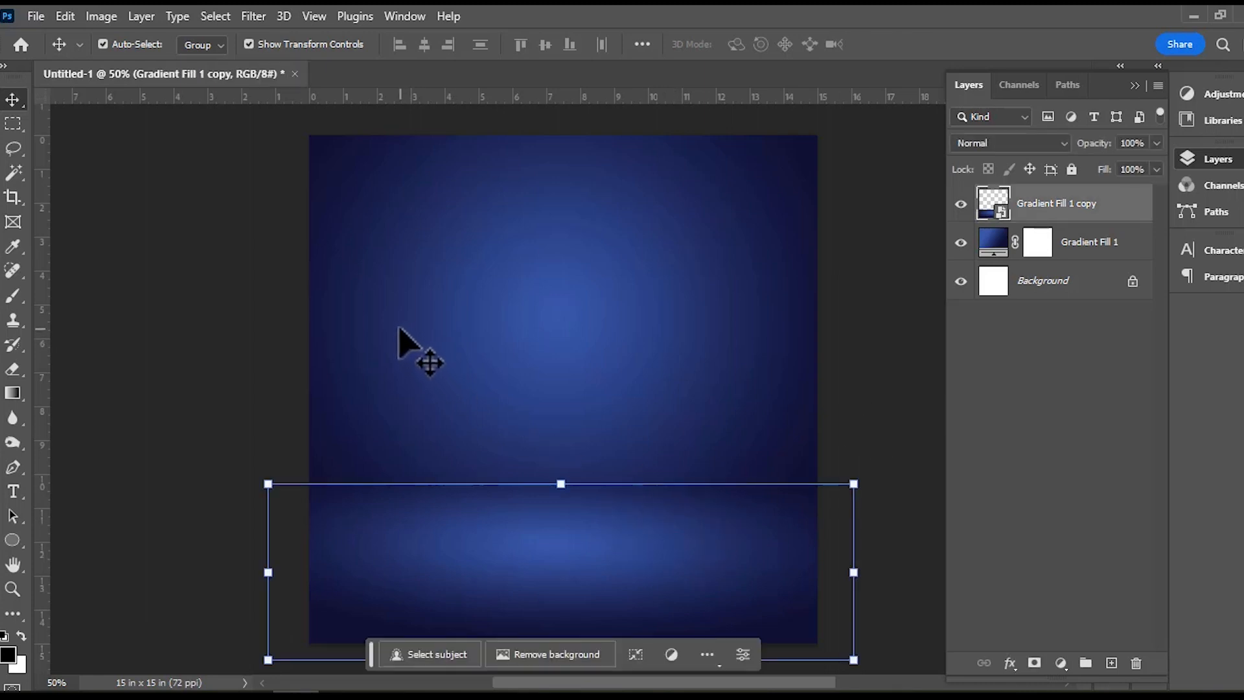
click(867, 397)
scroll(823, 411, down, 2)
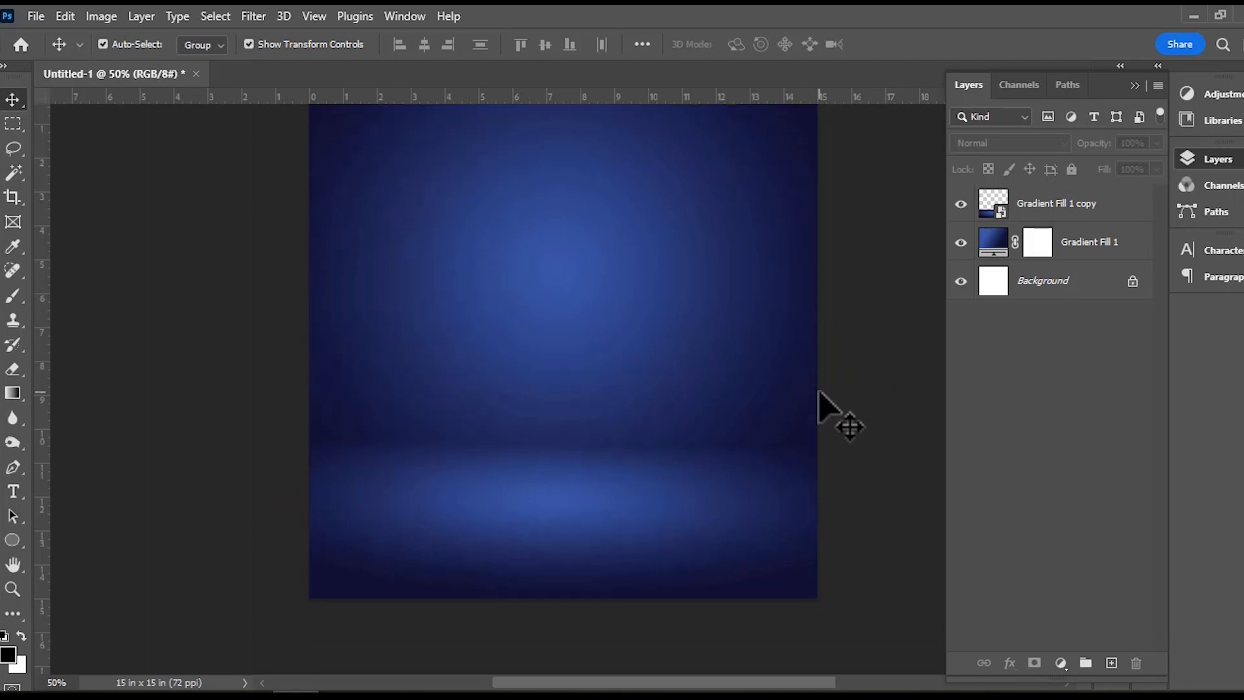
click(570, 500)
click(868, 356)
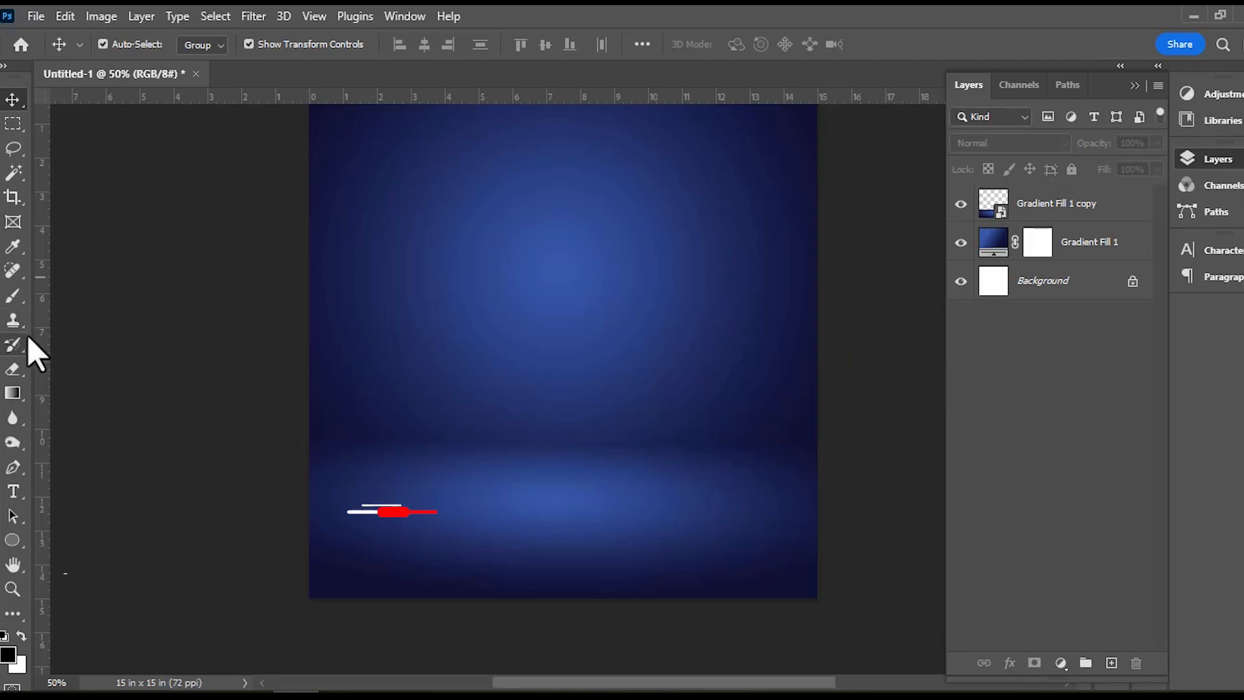
Draw a white circle without stroke, about 396 px in diameter, over the floor strip on a layer above the gradient copy.
click(1049, 204)
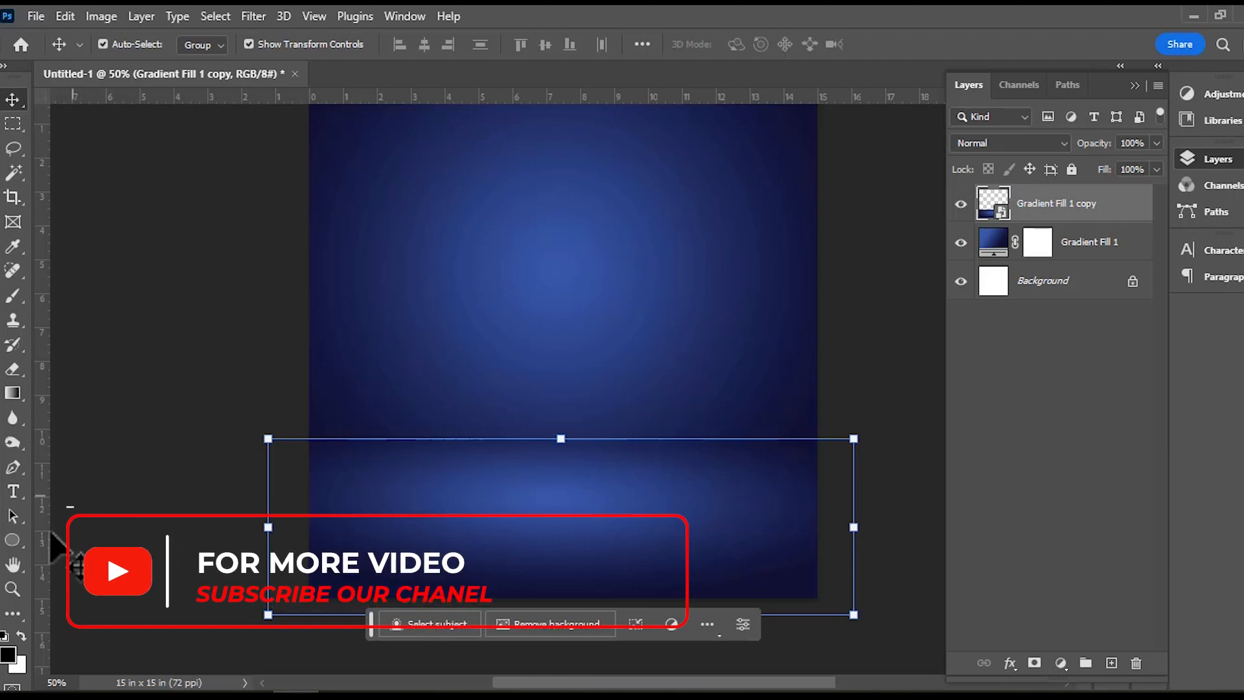
click(13, 540)
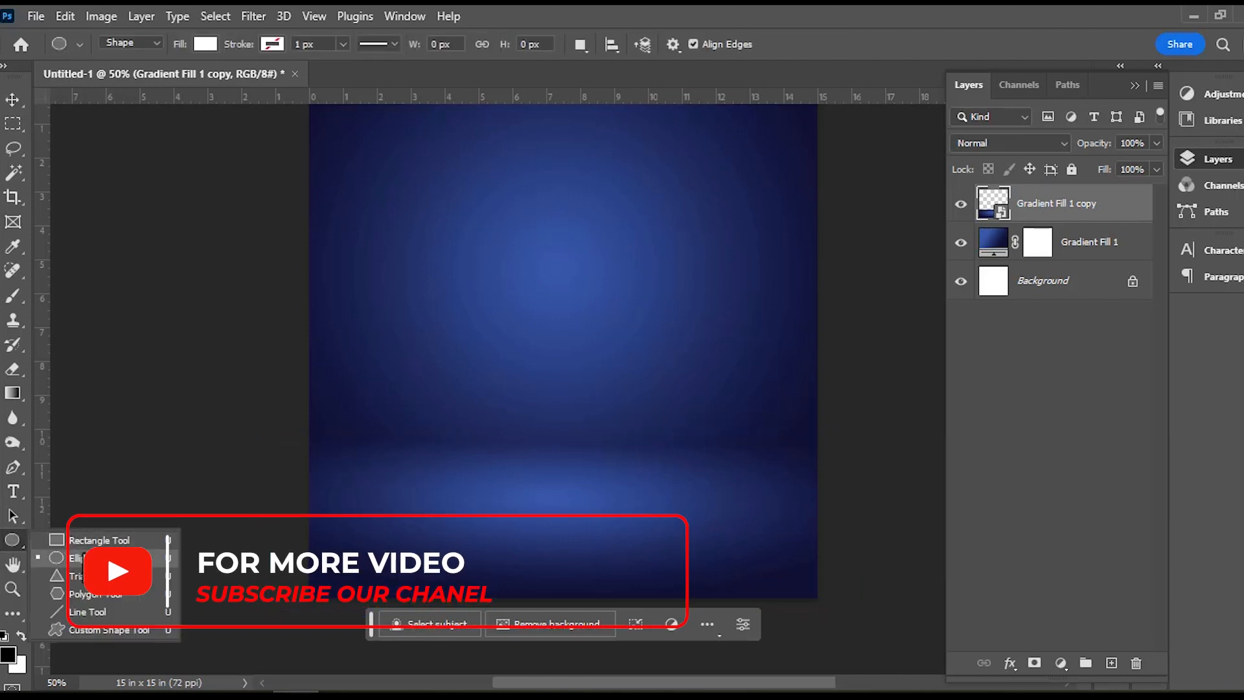
click(76, 557)
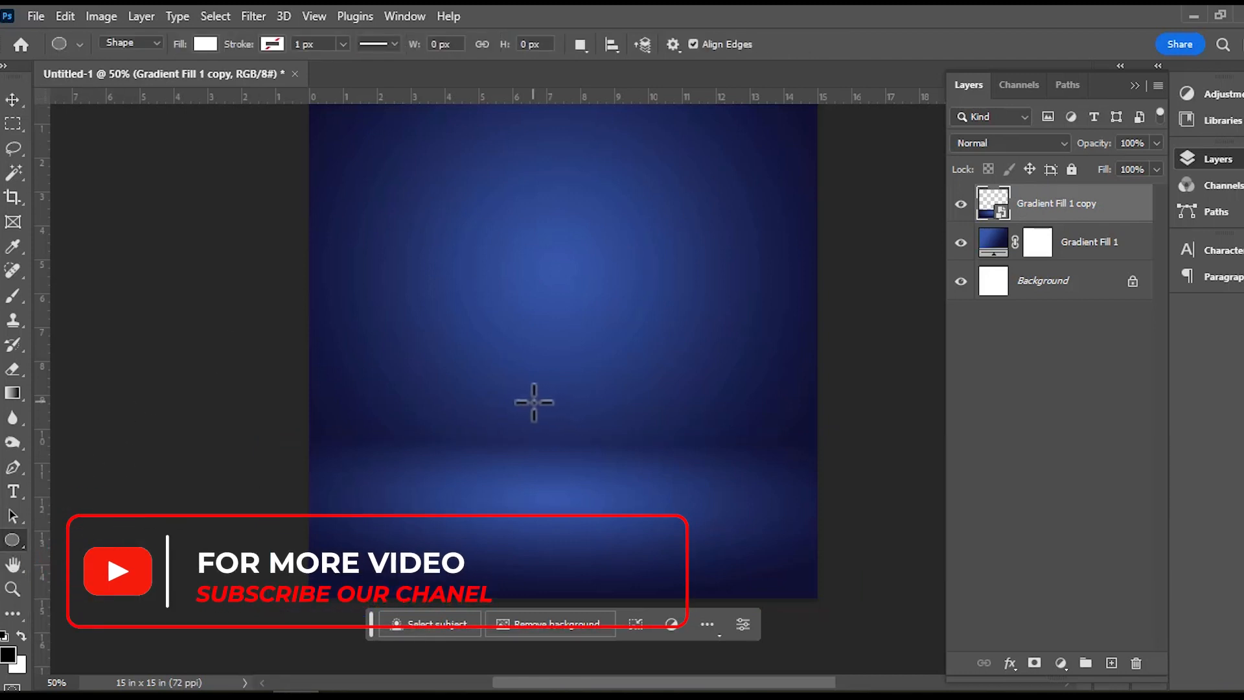
click(206, 44)
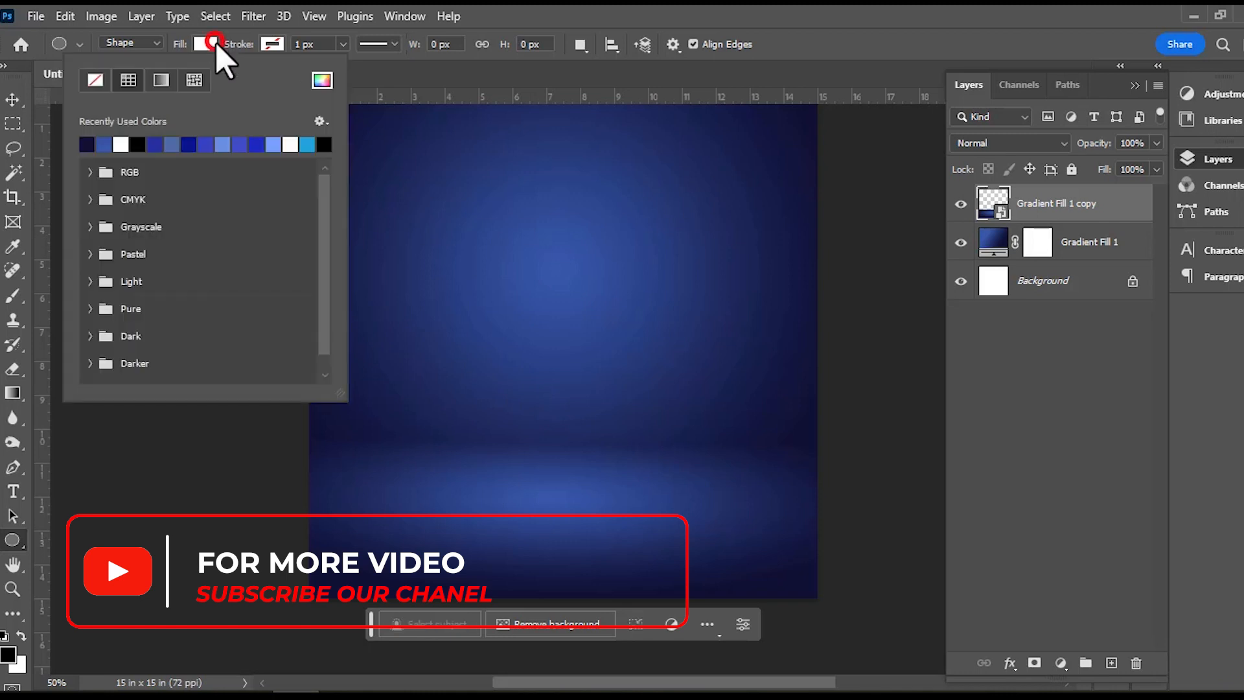
click(120, 143)
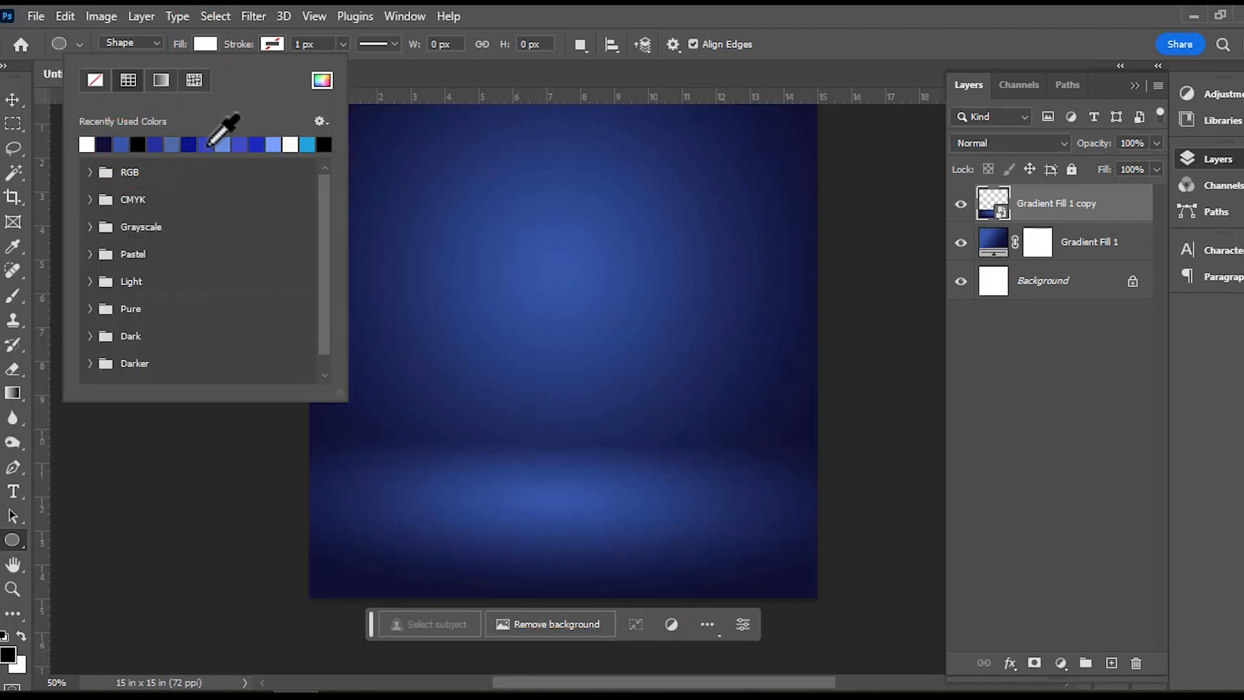
click(594, 9)
drag(520, 436, 670, 536)
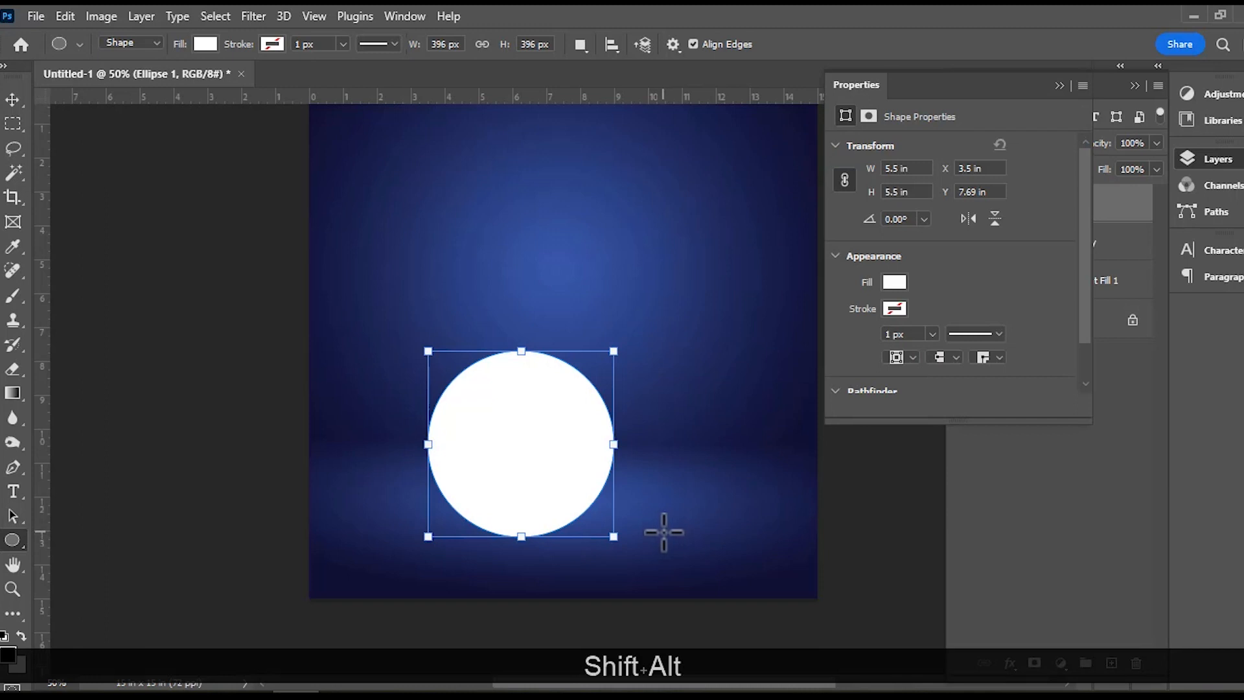
click(1059, 85)
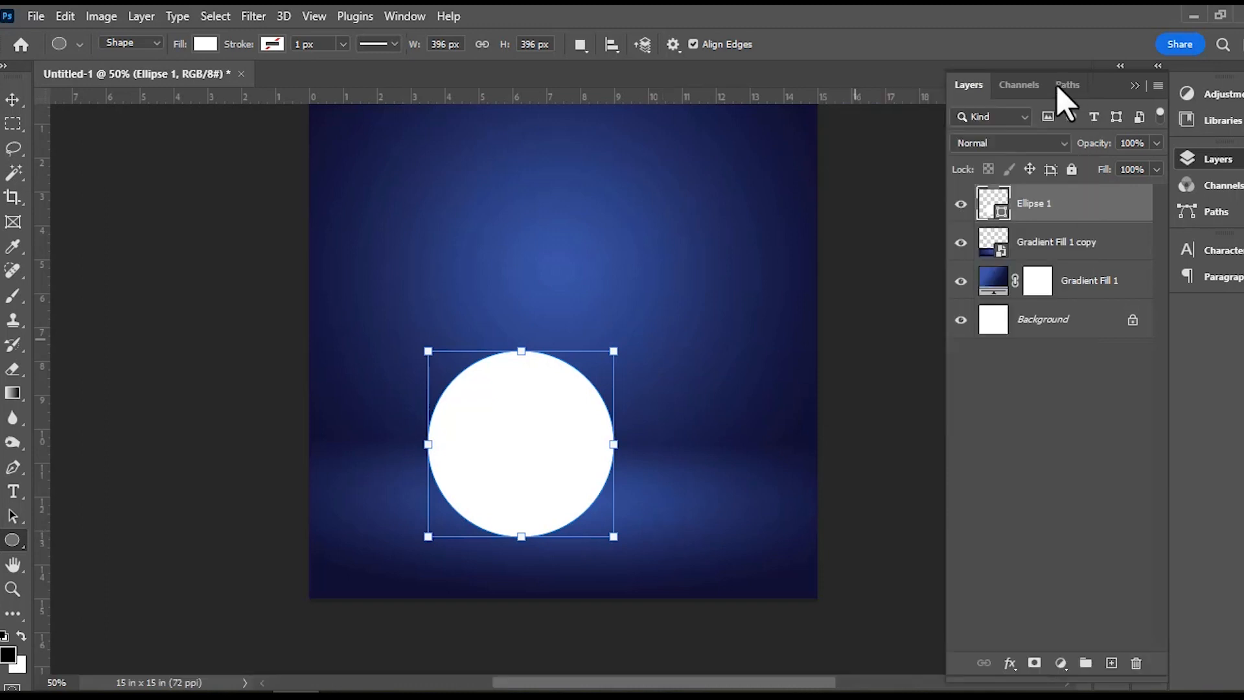
Squash the white circle from its top edge to about 38% height, and position the flat ellipse on the floor strip near the canvas centre.
click(13, 99)
mouse_move(528, 406)
mouse_down()
mouse_move(564, 408)
mouse_move(550, 399)
mouse_up()
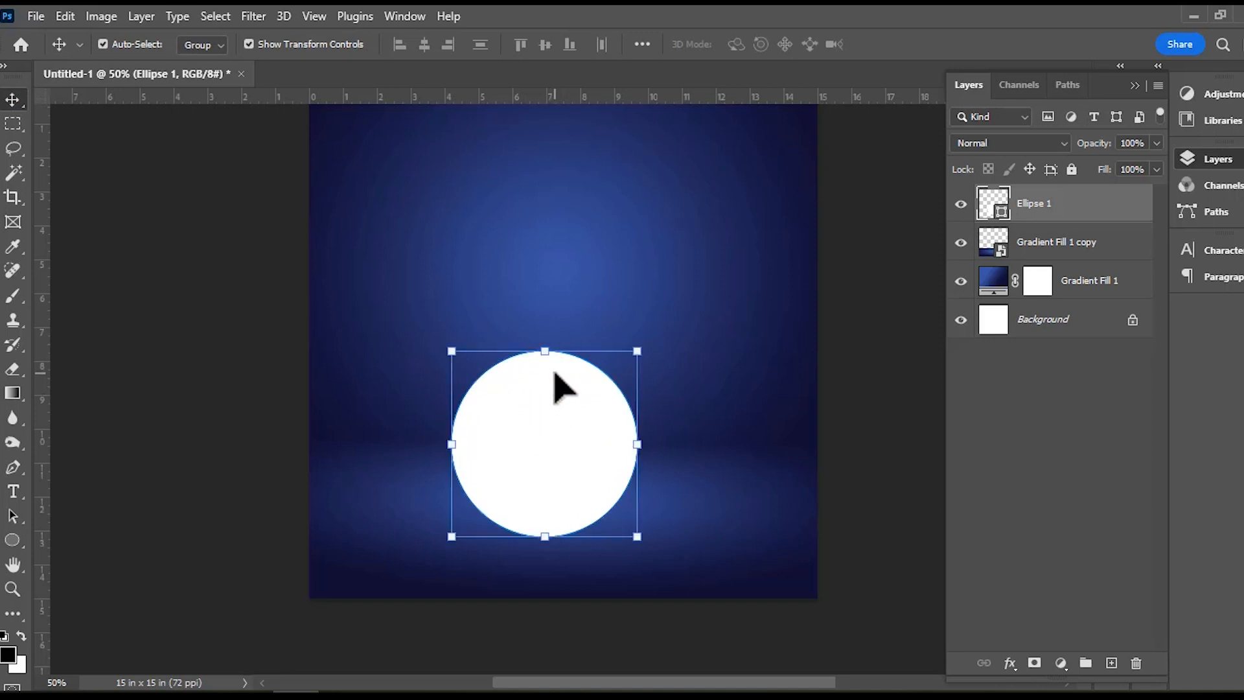
key(shift)
drag(543, 345, 551, 460)
drag(558, 503, 557, 492)
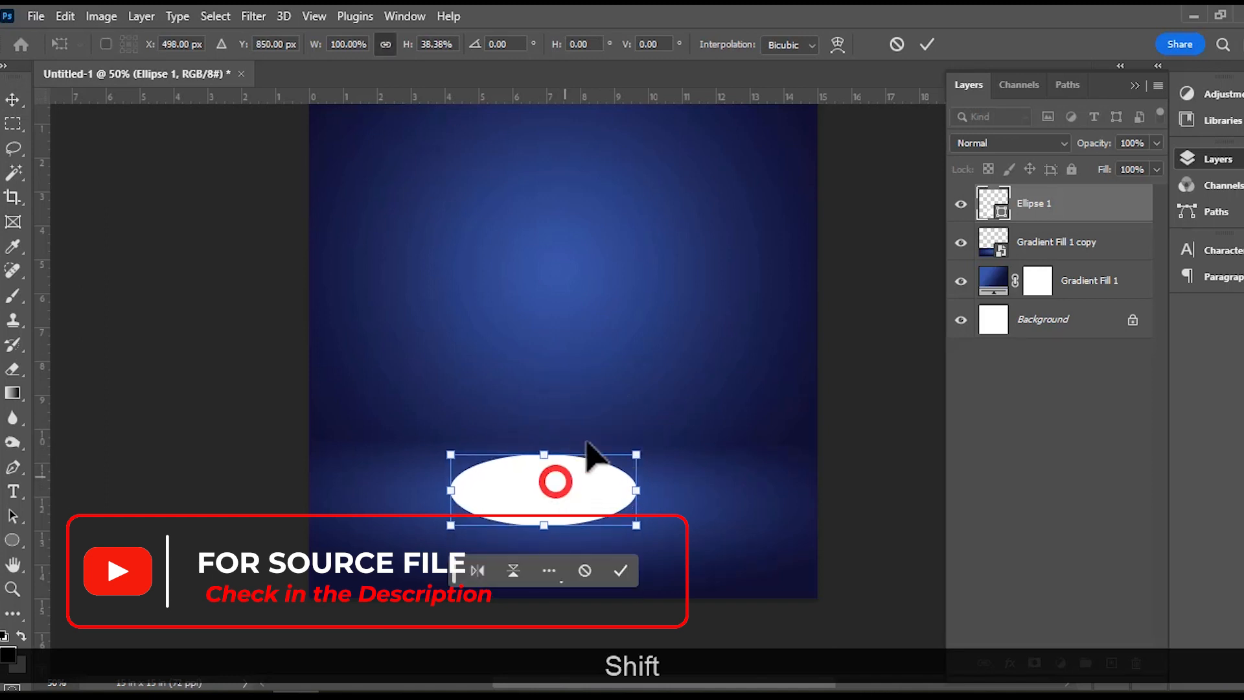
click(620, 571)
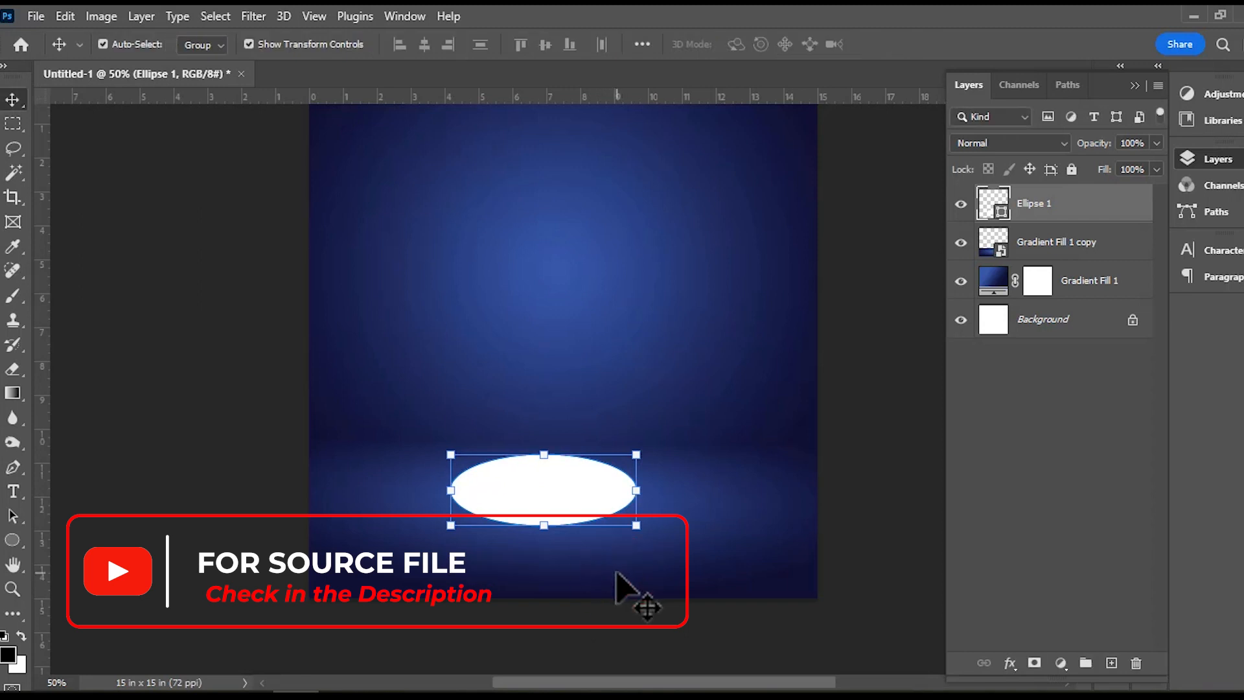
drag(571, 504, 569, 497)
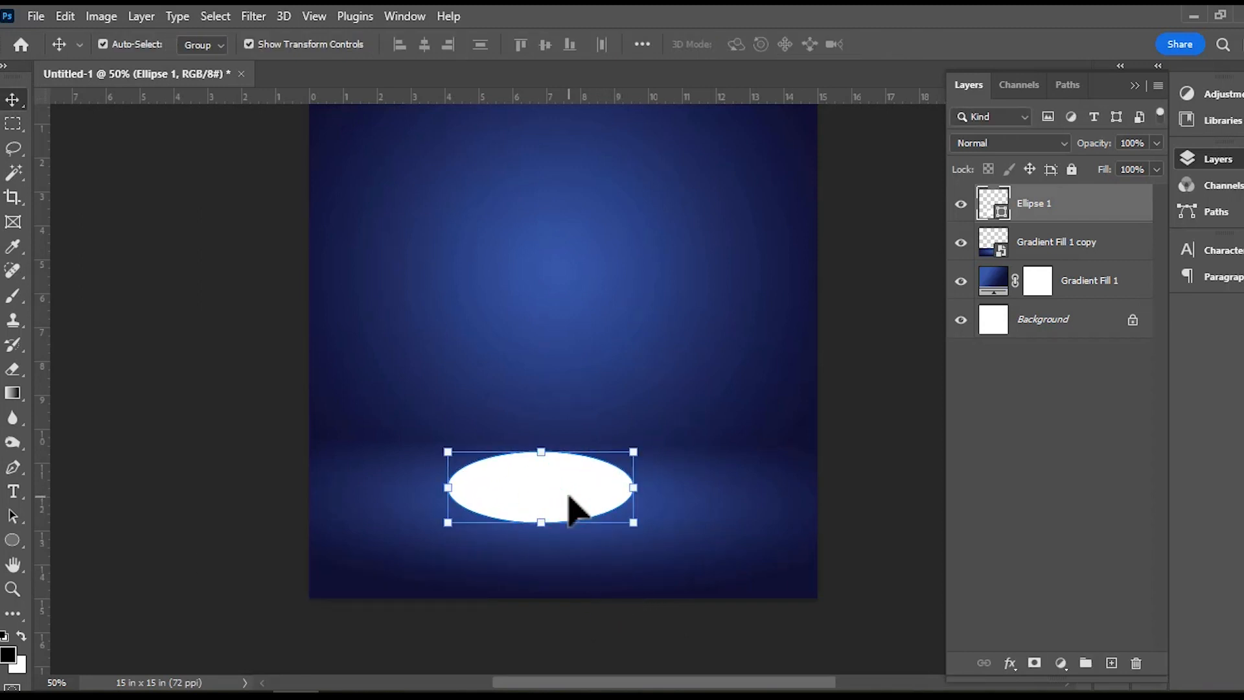
Duplicate the white ellipse 17 times, nudging each copy slightly lower to build up the podium's thickness.
key(alt)
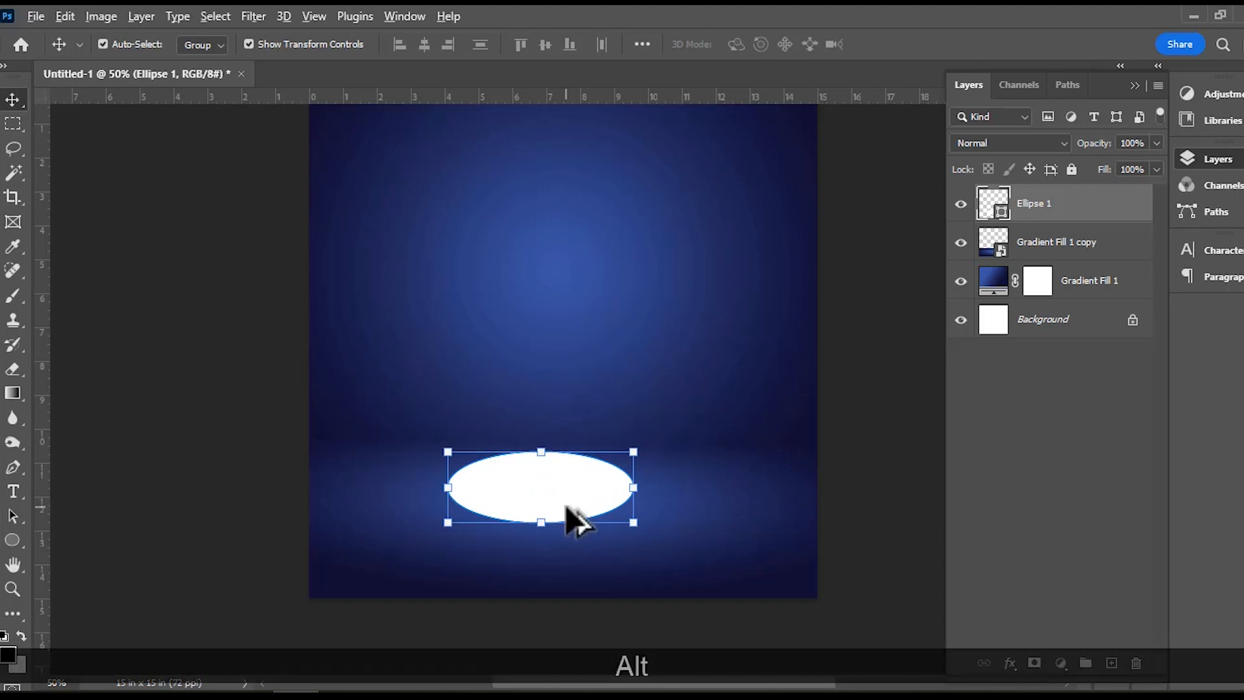
key(alt+Down)
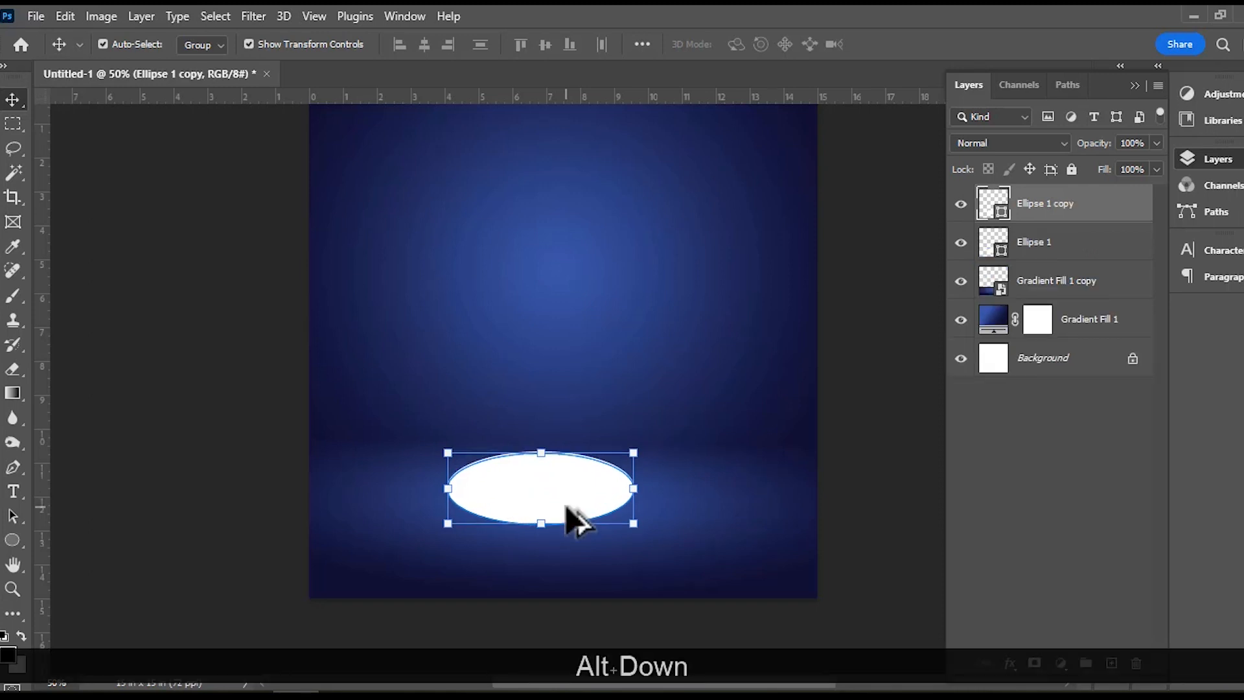
key(alt+Down)
key(alt+Down)
key(alt+Down)
key(alt+Down)
key(alt+Down)
key(alt+Down)
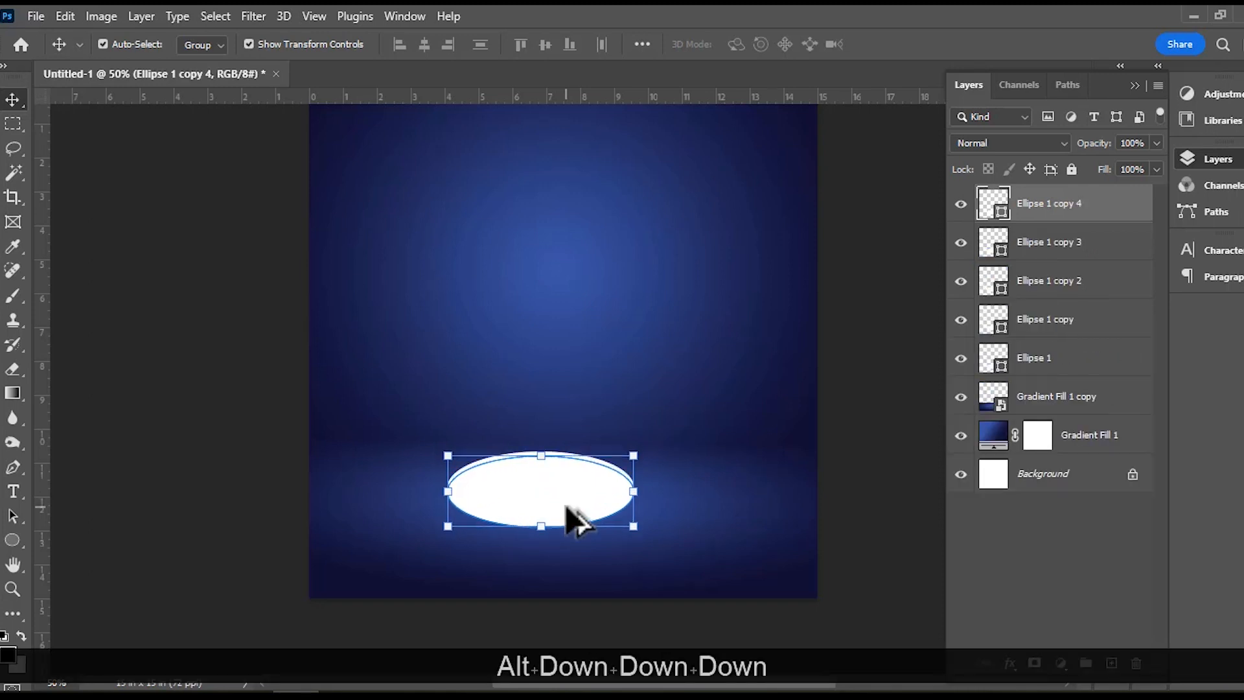
key(alt+Down)
key(alt+Down)
key(alt+Down)
key(alt+Down)
key(alt+Down)
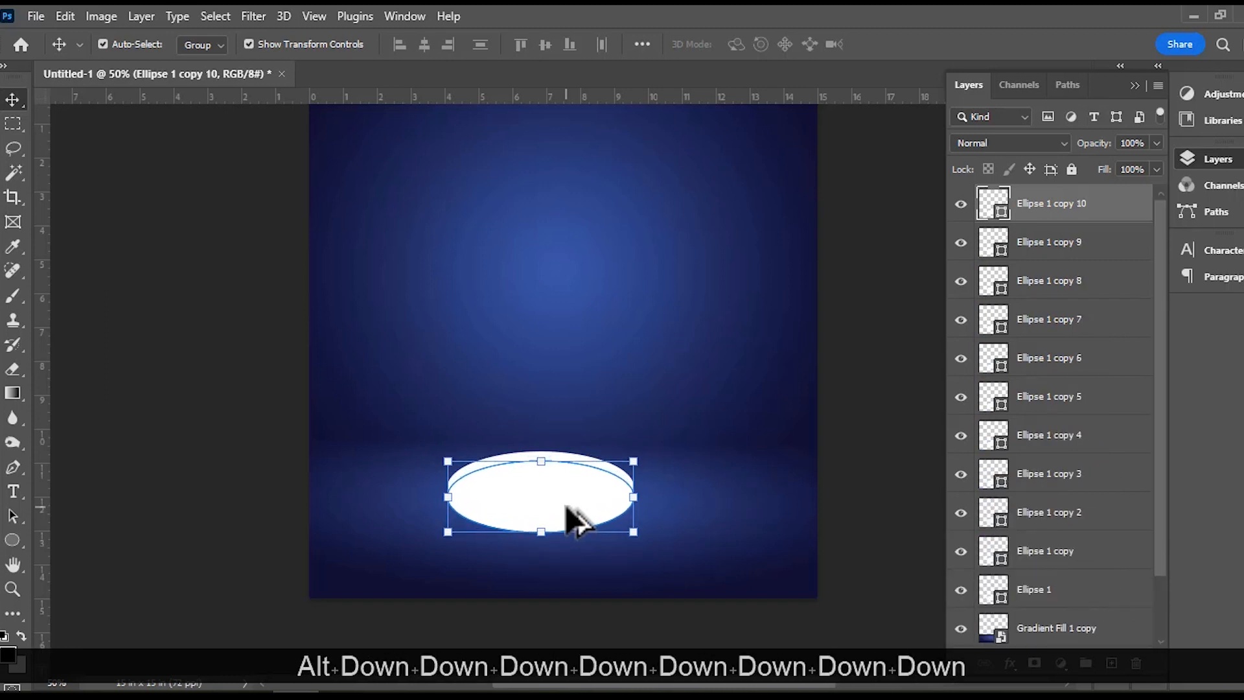
key(alt+Down)
key(alt+Down)
key(alt+Down)
key(alt+Down)
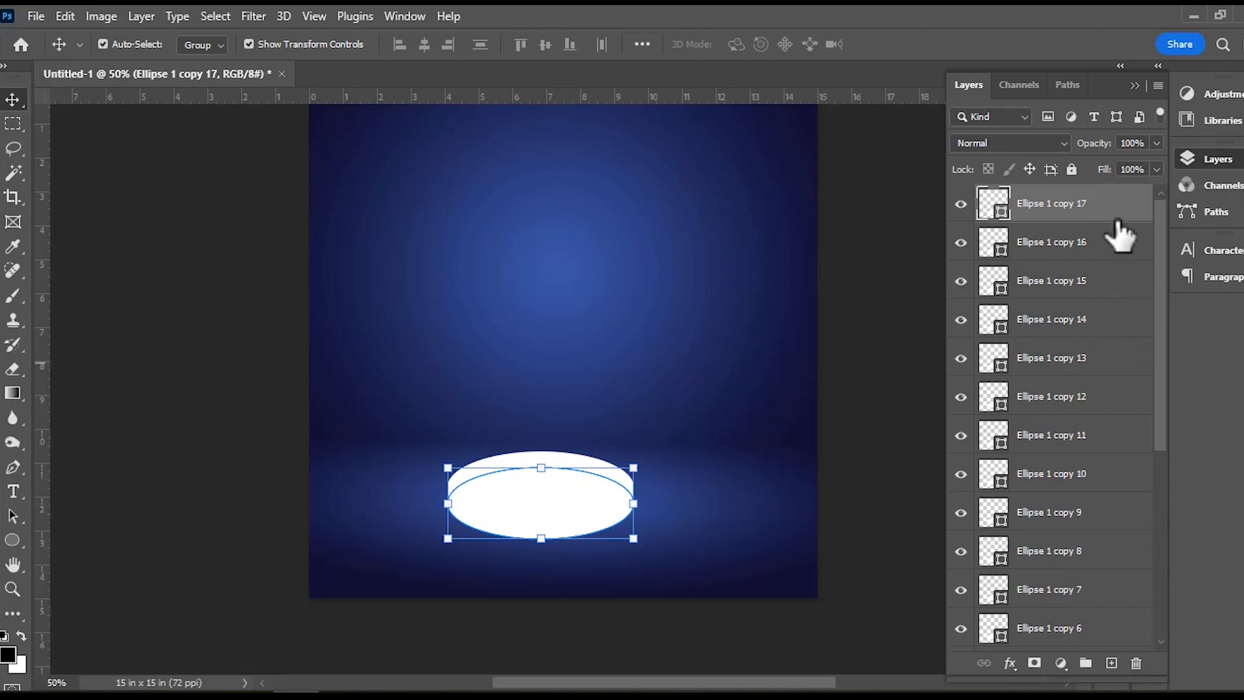
Convert all the ellipse copies into one smart object and place it beneath the original ellipse layer.
drag(1162, 258, 1161, 439)
shift+click(1062, 499)
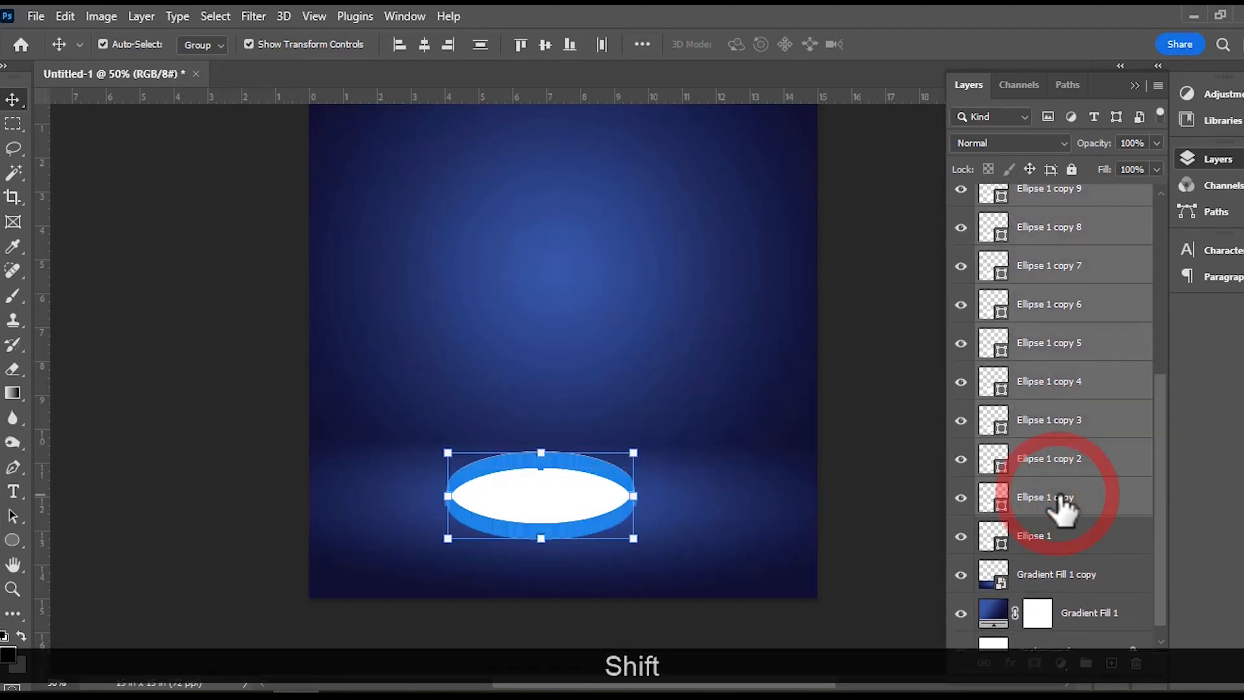
right_click(1045, 353)
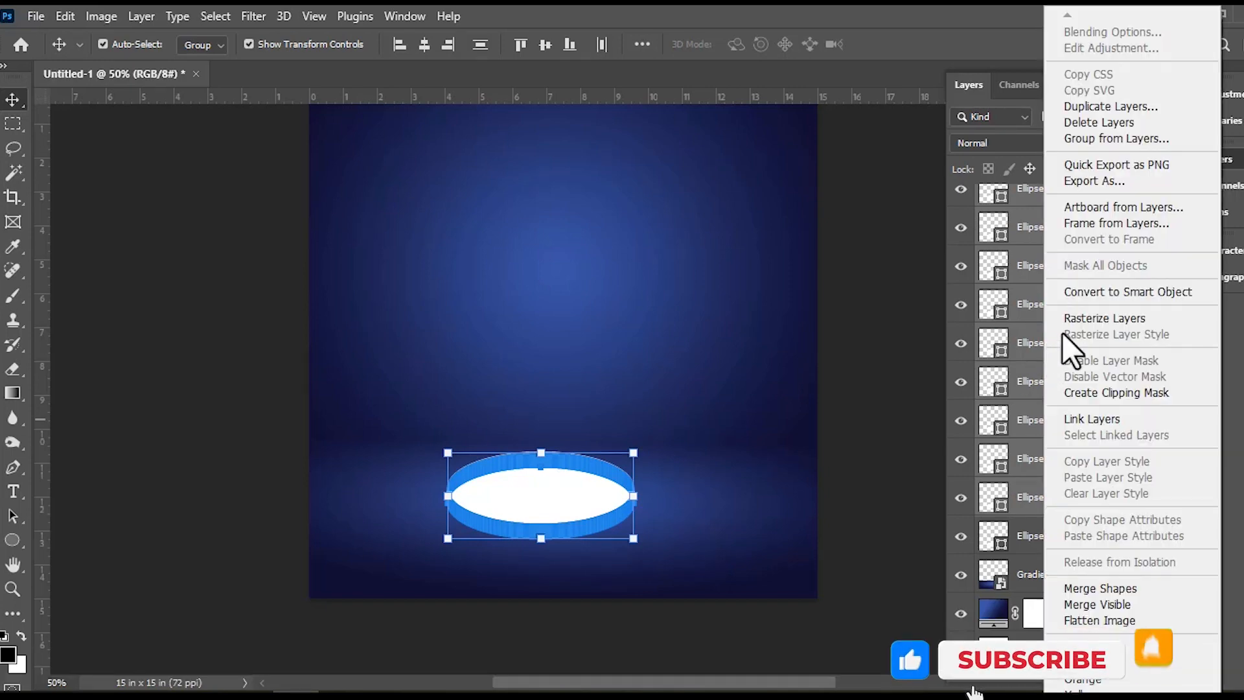
click(1129, 290)
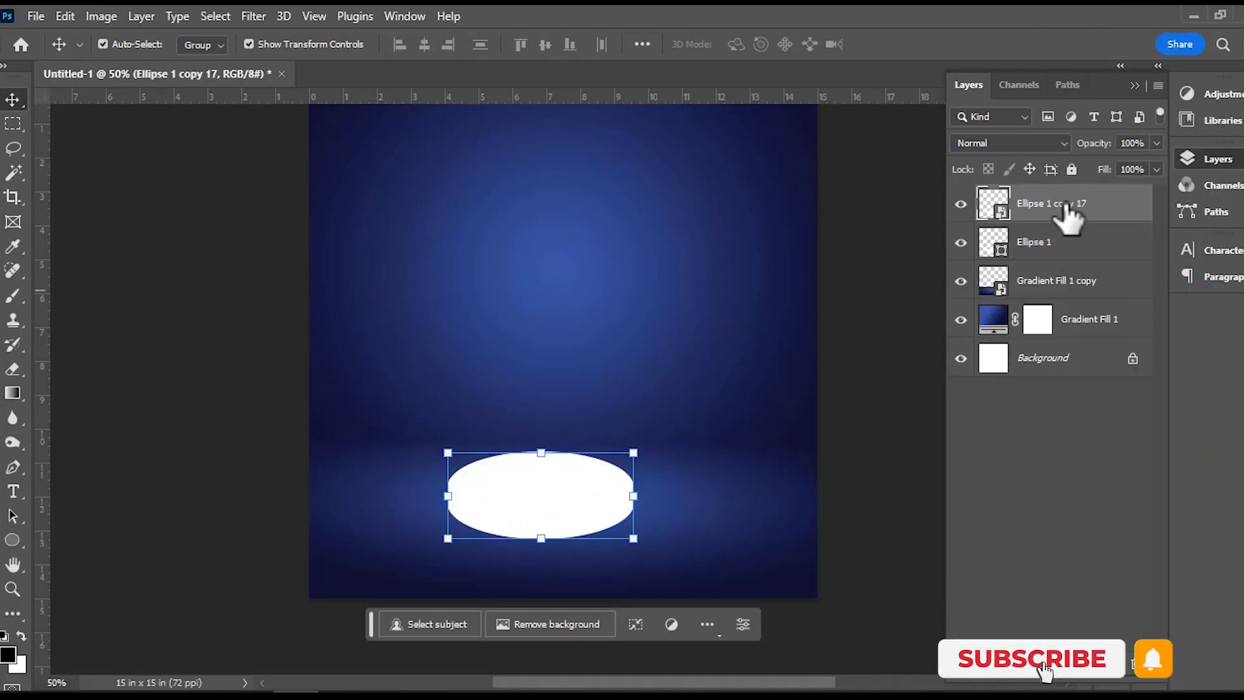
drag(1070, 220, 1066, 262)
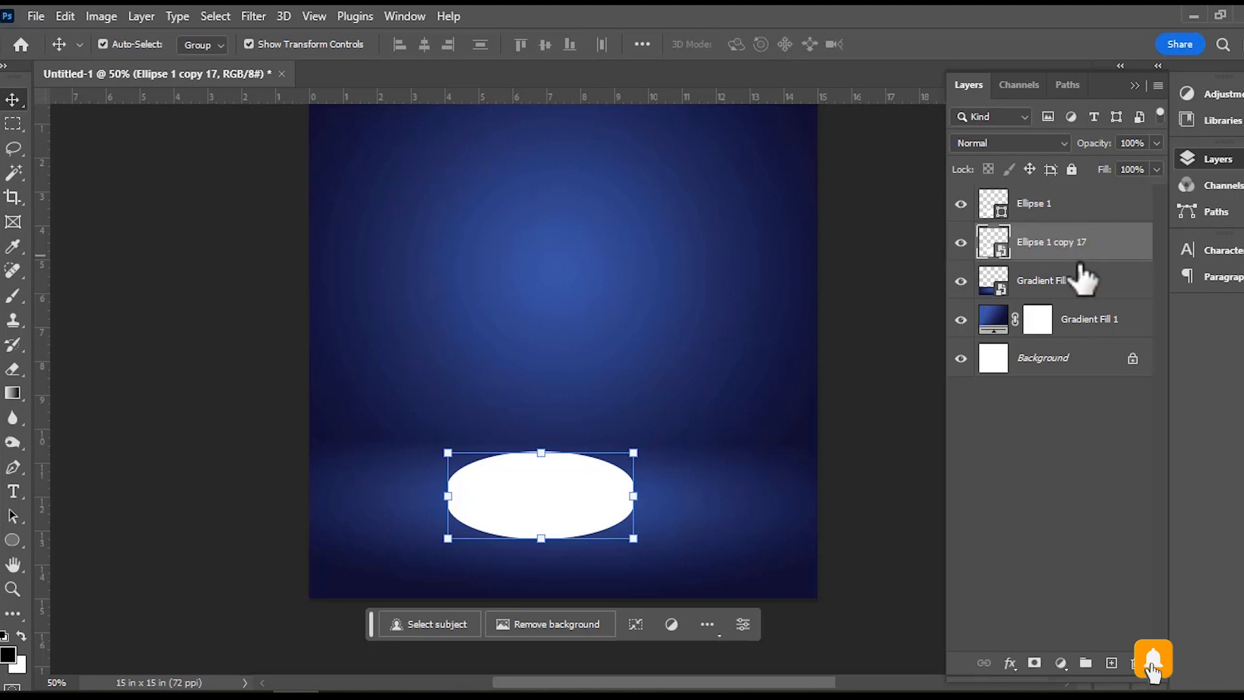
Add a Gradient Overlay to the top ellipse and set the gradient's first colour stop to #759ceb.
click(997, 202)
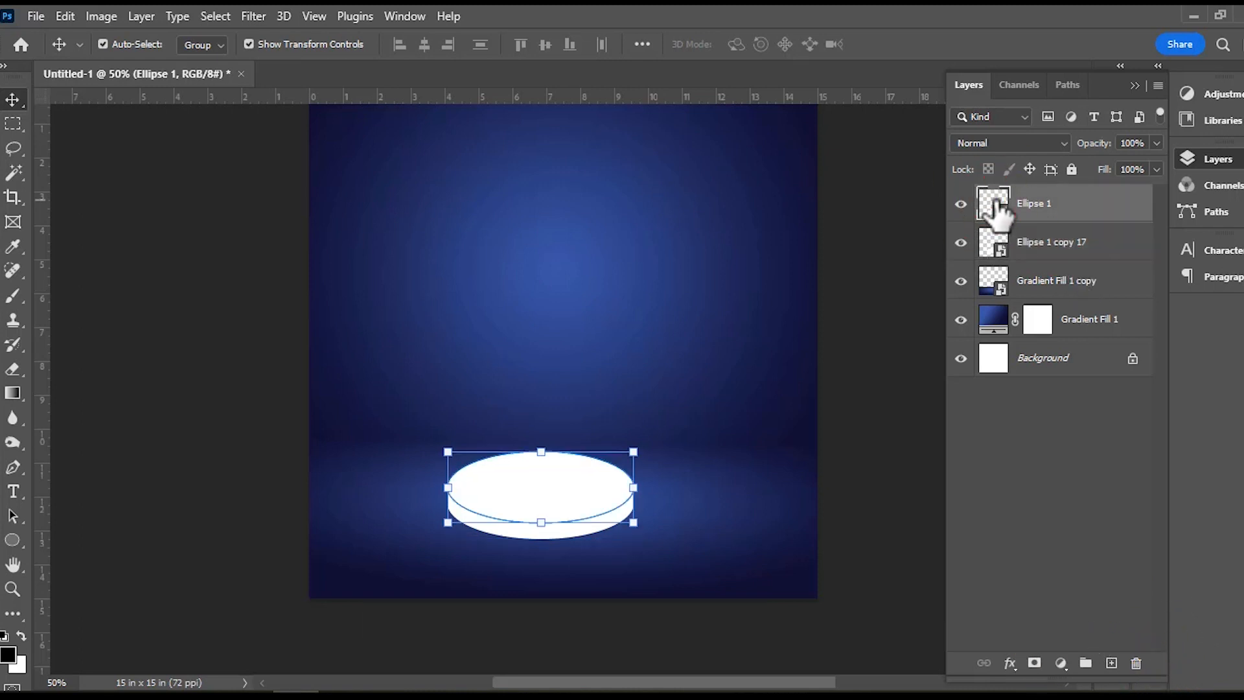
click(1011, 663)
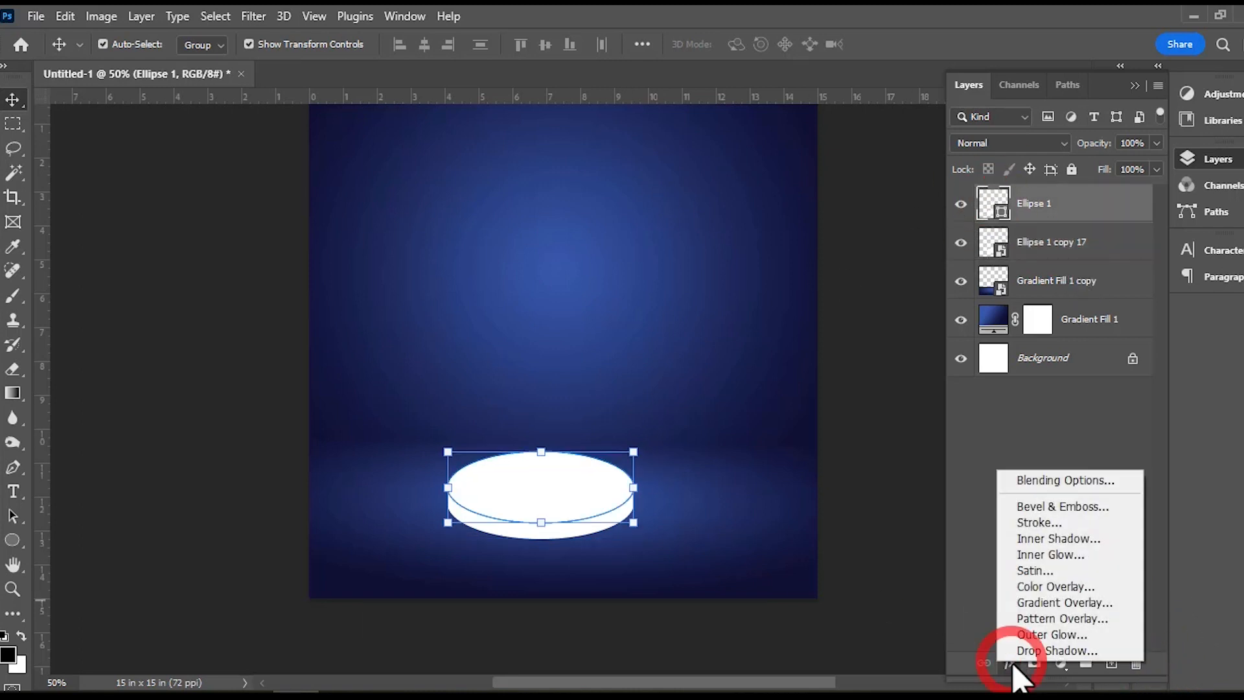
click(1037, 603)
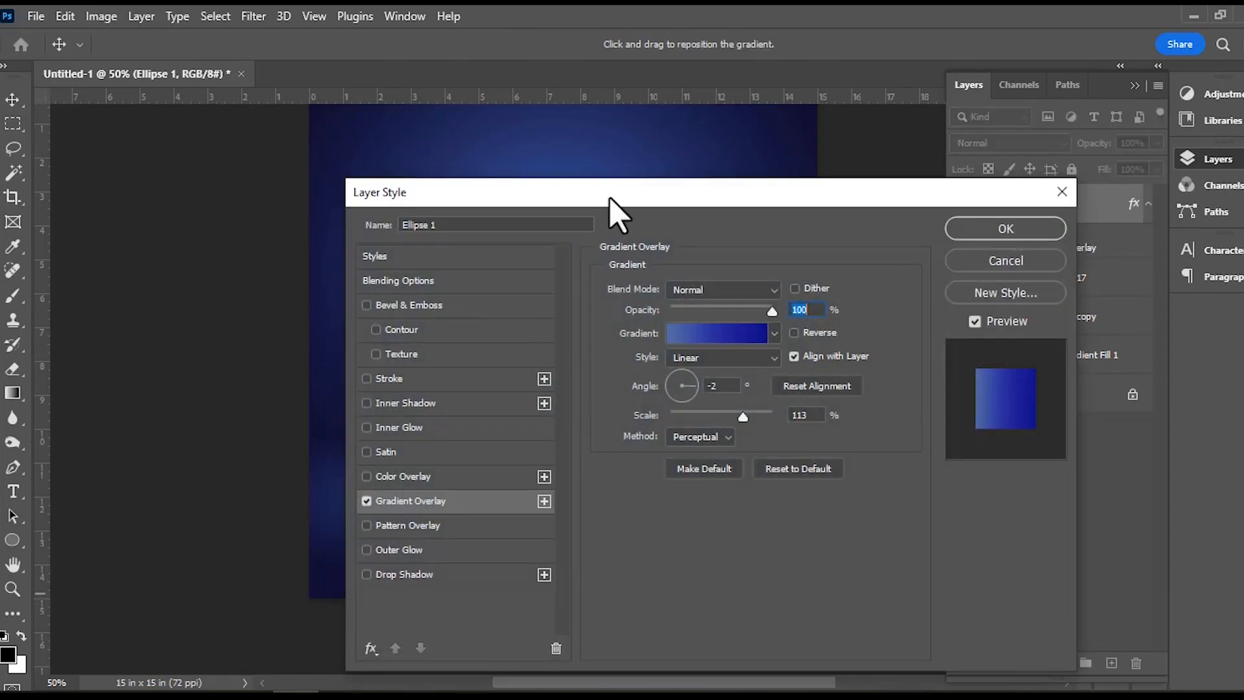
drag(608, 197, 910, 162)
click(1014, 303)
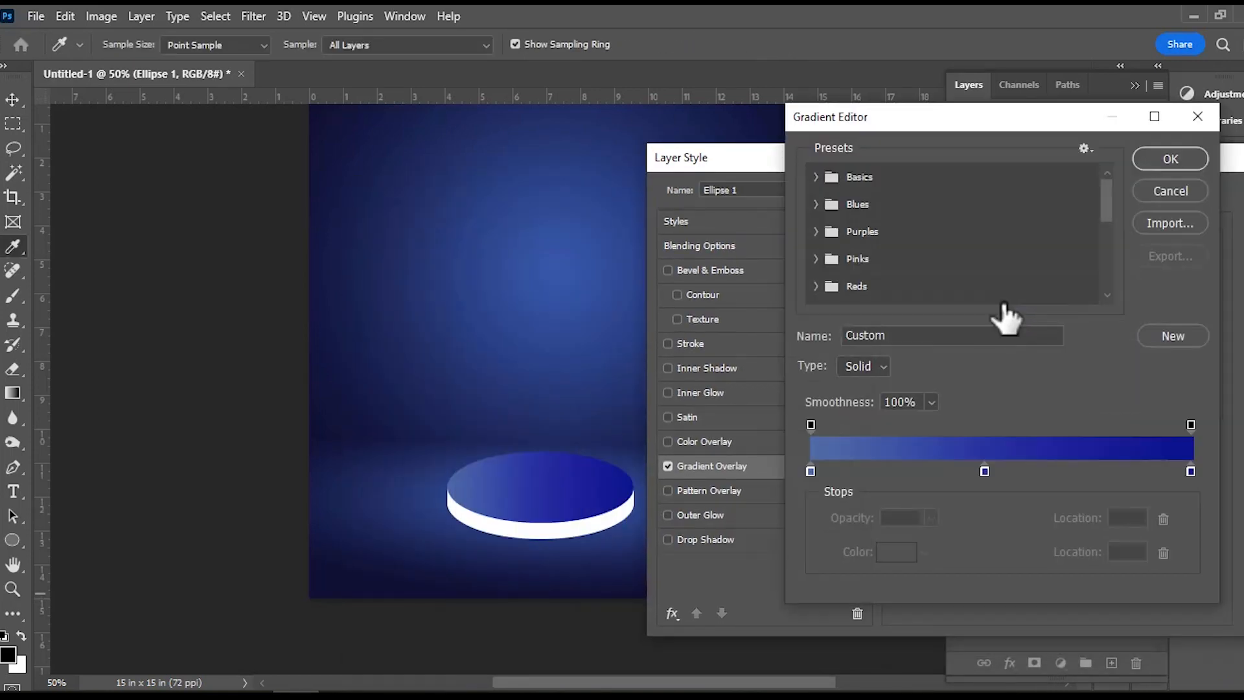
click(810, 471)
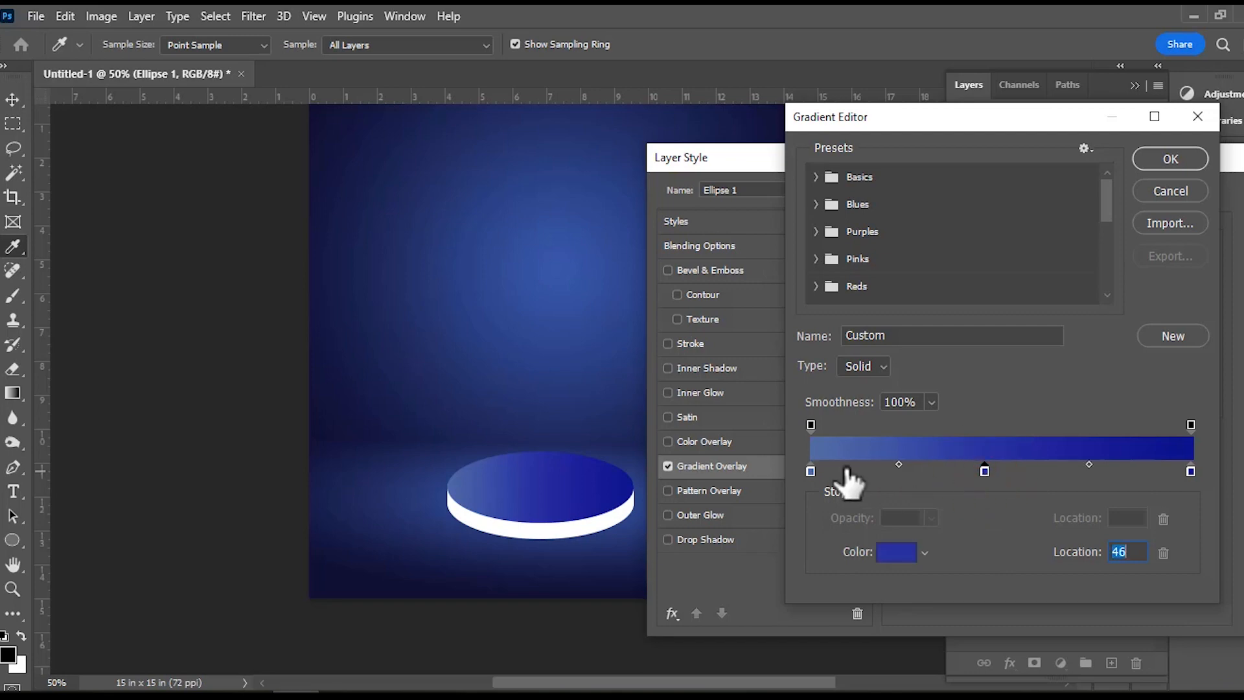
double_click(811, 471)
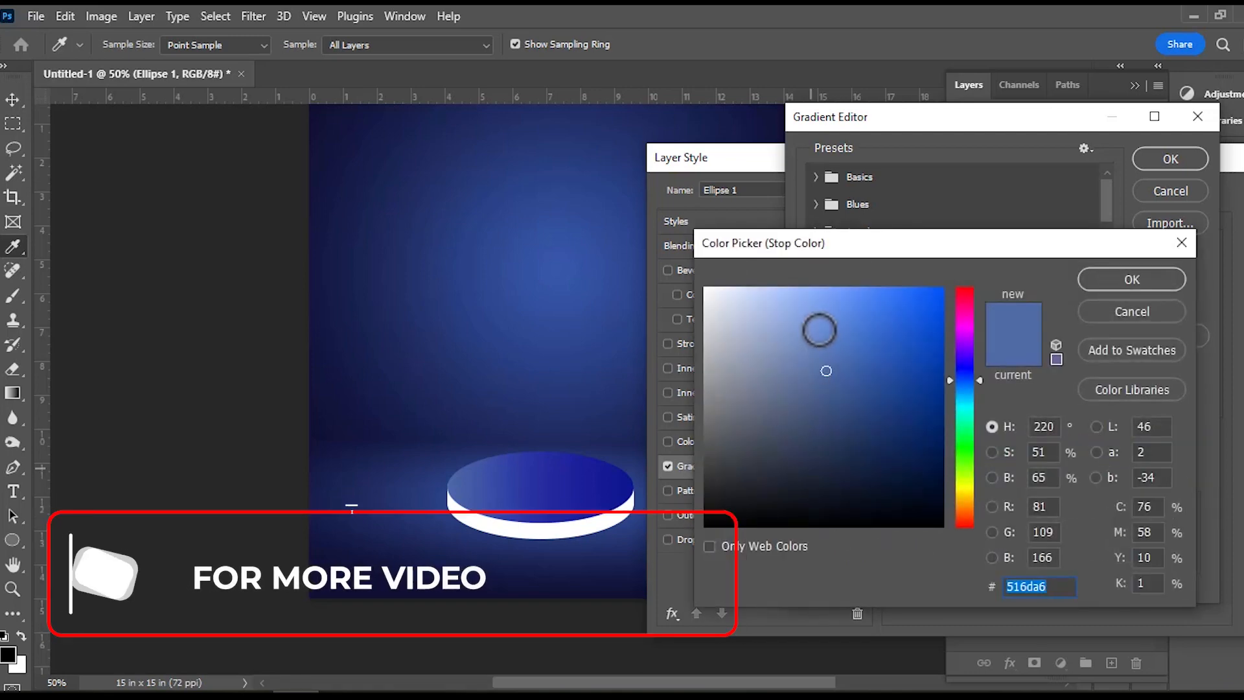
click(819, 316)
drag(818, 317, 824, 306)
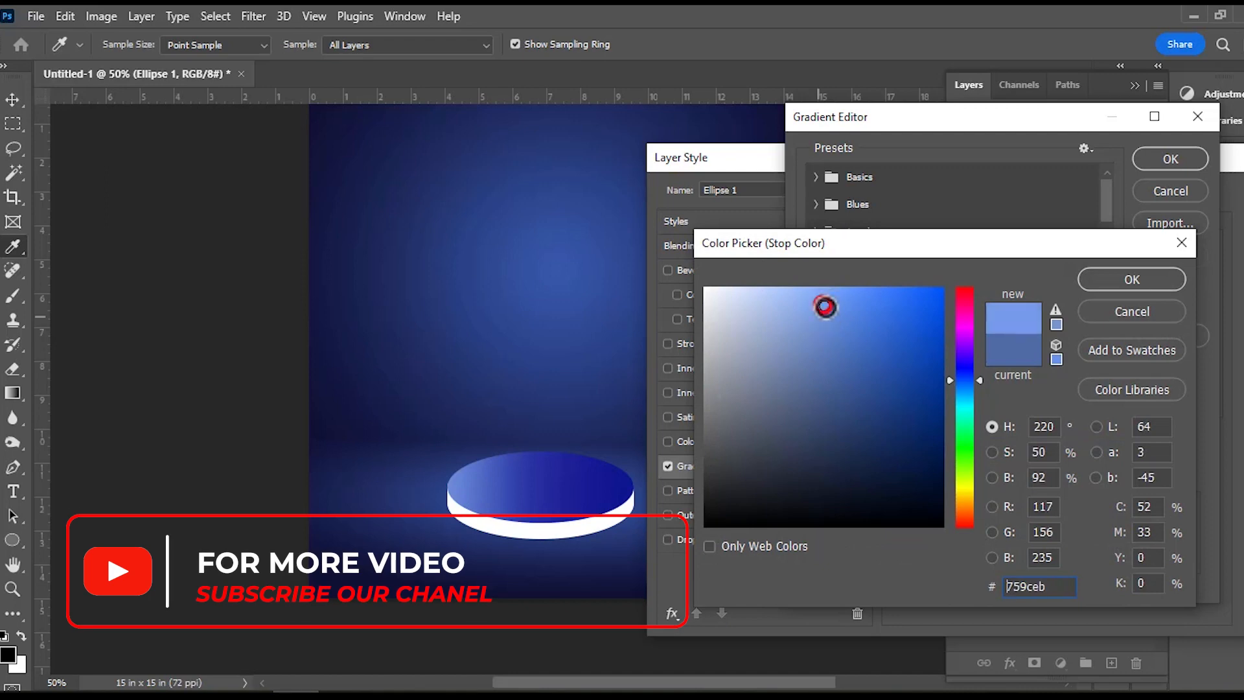
click(1119, 283)
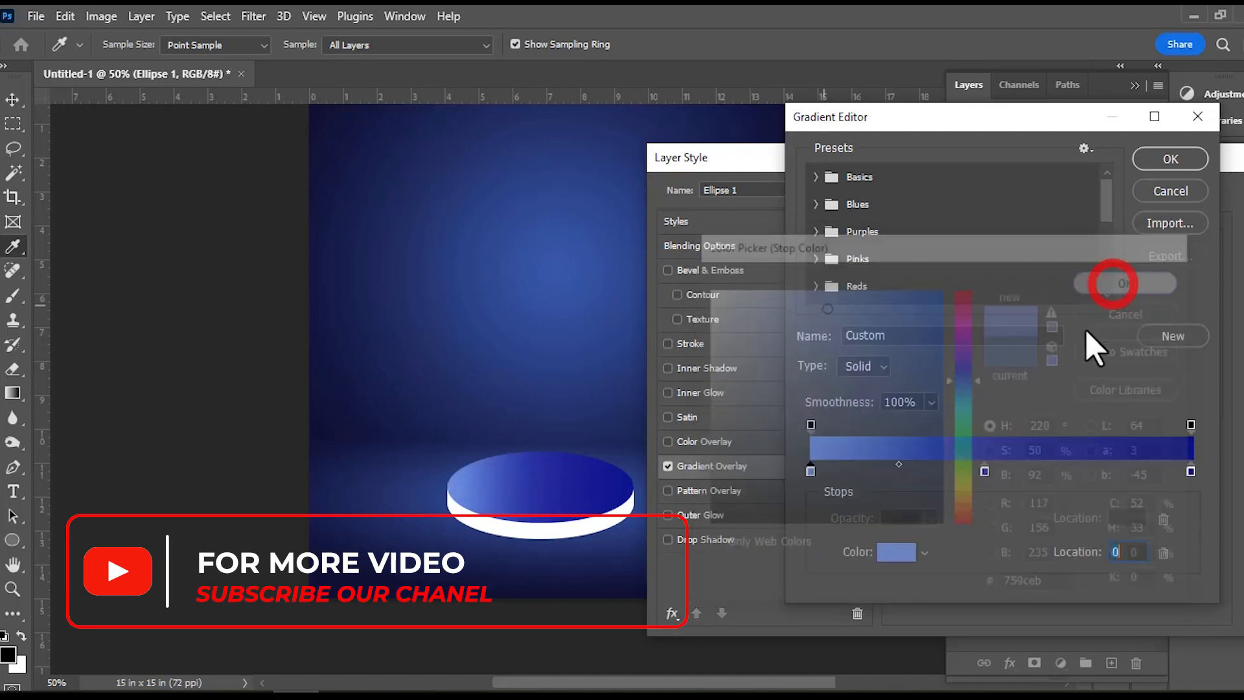
Set the top ellipse gradient's middle stop to #3a48cf and its end stop to #1022d4, and accept the gradient.
click(985, 472)
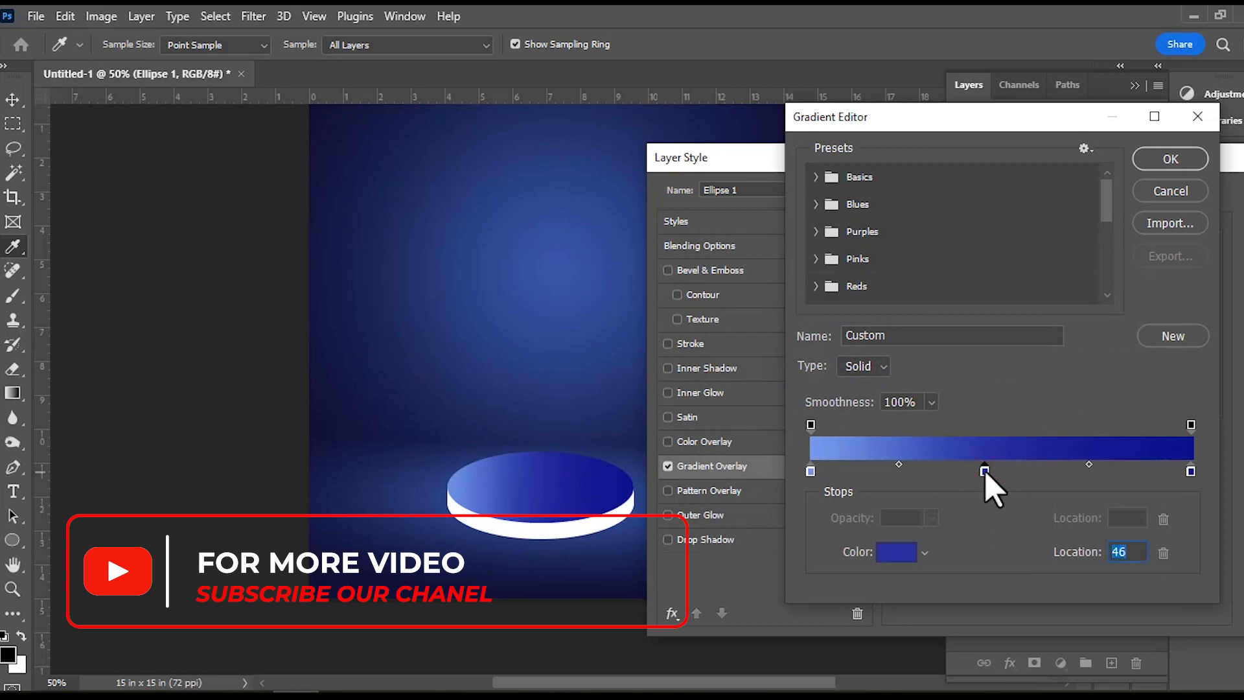
click(893, 556)
click(878, 334)
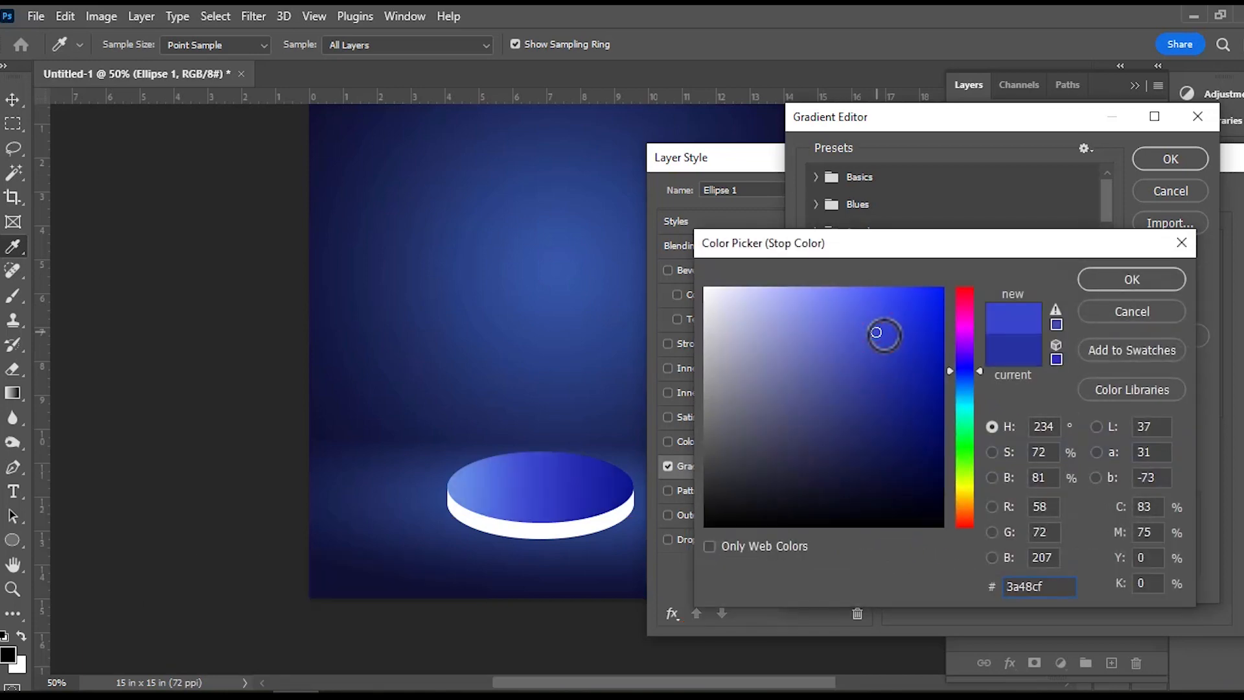
click(1096, 284)
click(1191, 471)
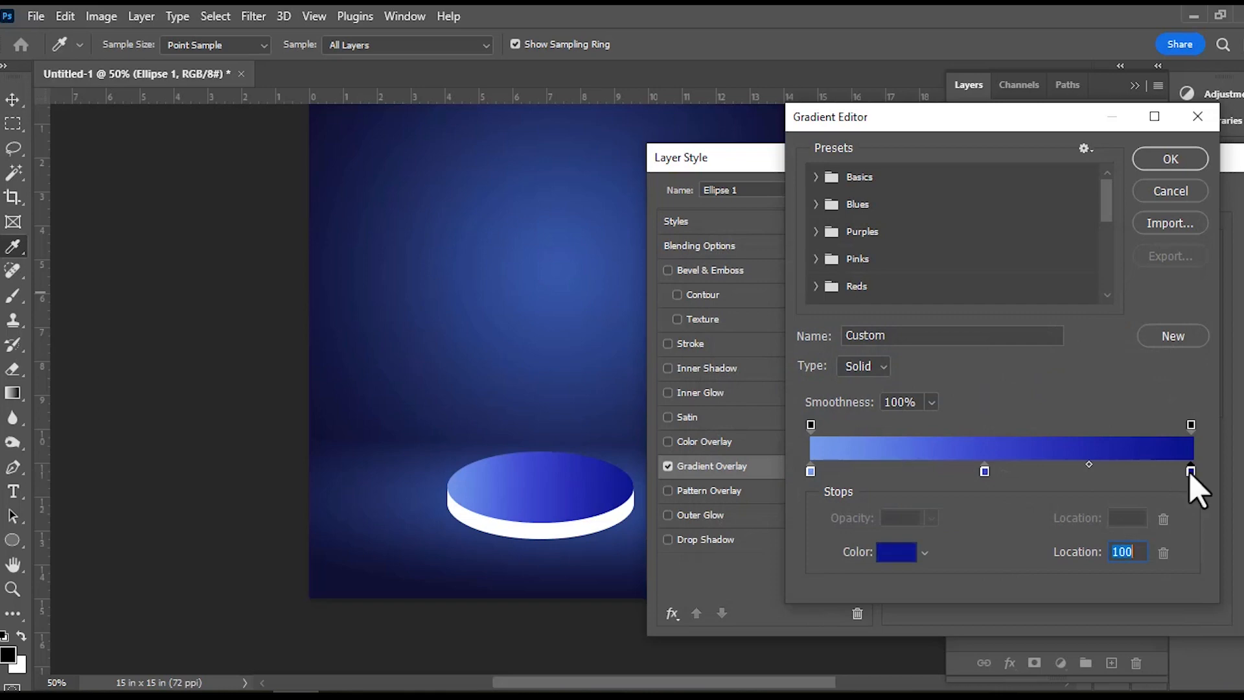
click(902, 552)
drag(922, 336, 925, 327)
click(1110, 281)
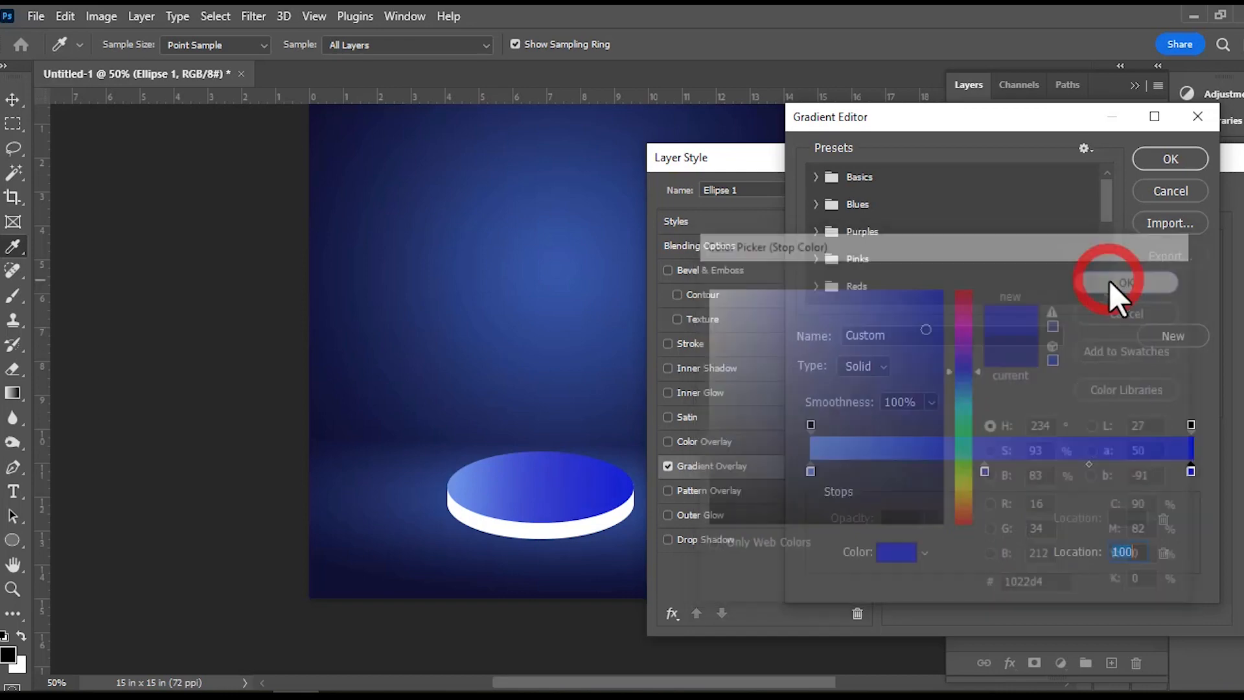
click(1160, 163)
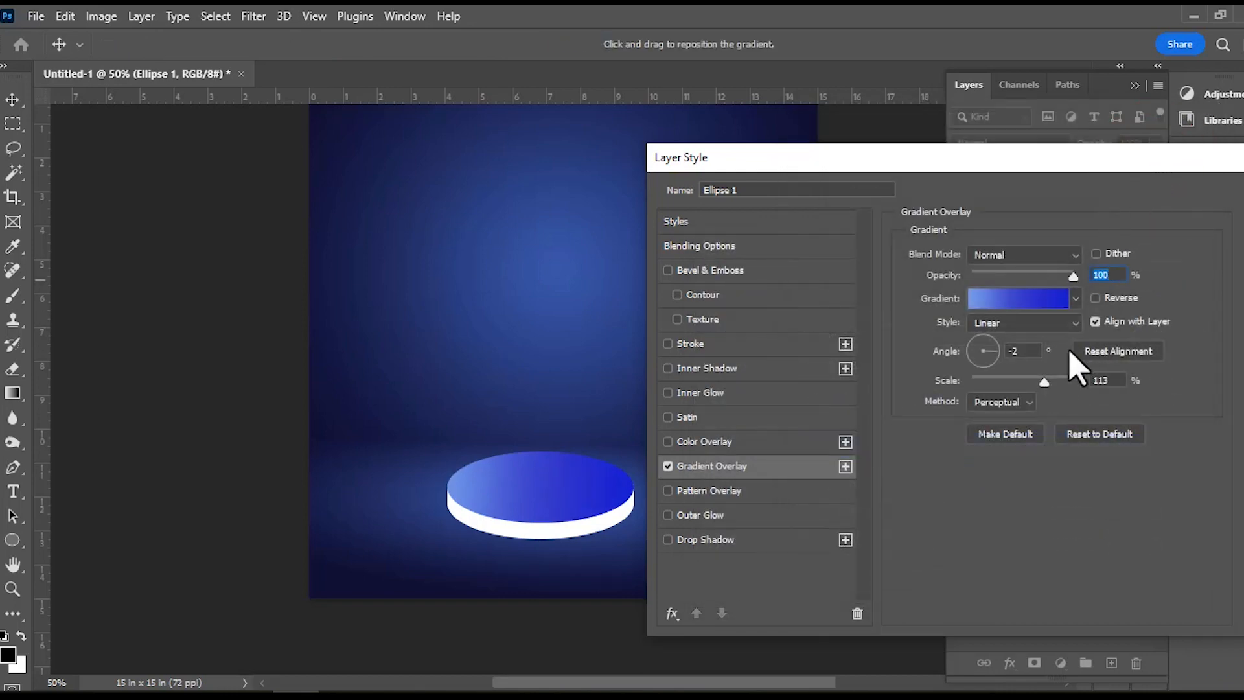
Set the top ellipse's Gradient Overlay scale to 86% and apply the layer style.
drag(1044, 382, 1018, 389)
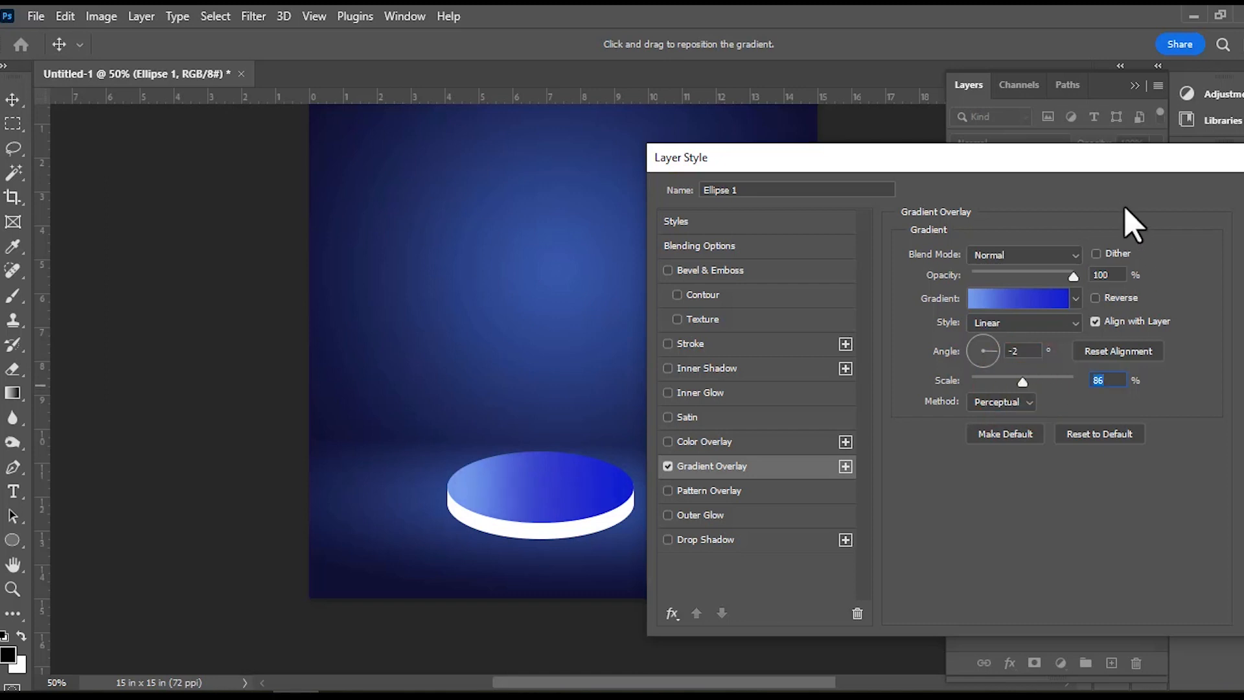
drag(1125, 162, 980, 170)
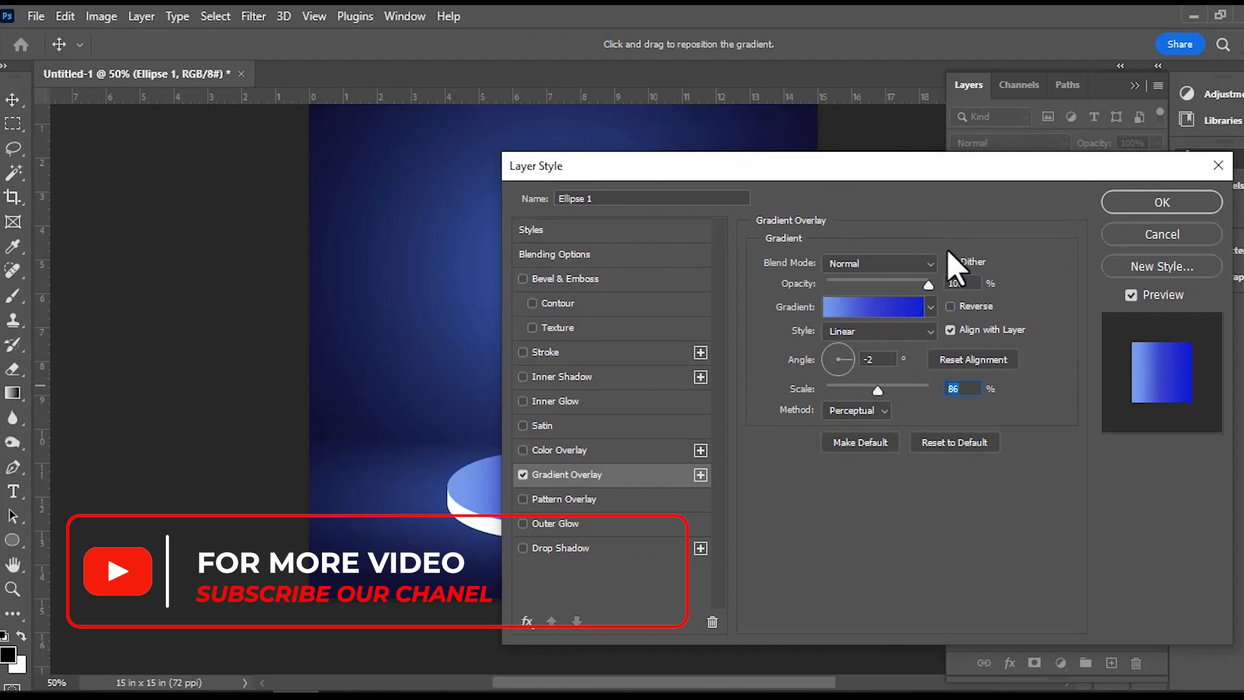
click(1129, 206)
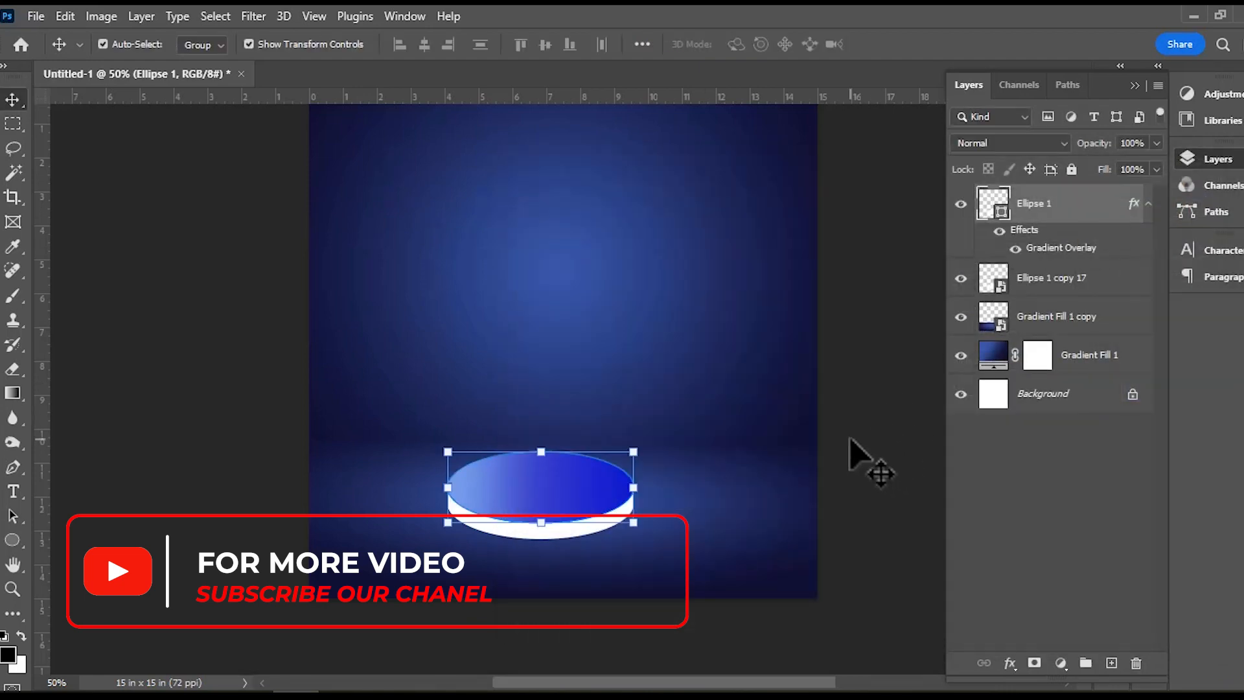
Add a Gradient Overlay to the podium side smart object with its scale at 122%.
click(597, 521)
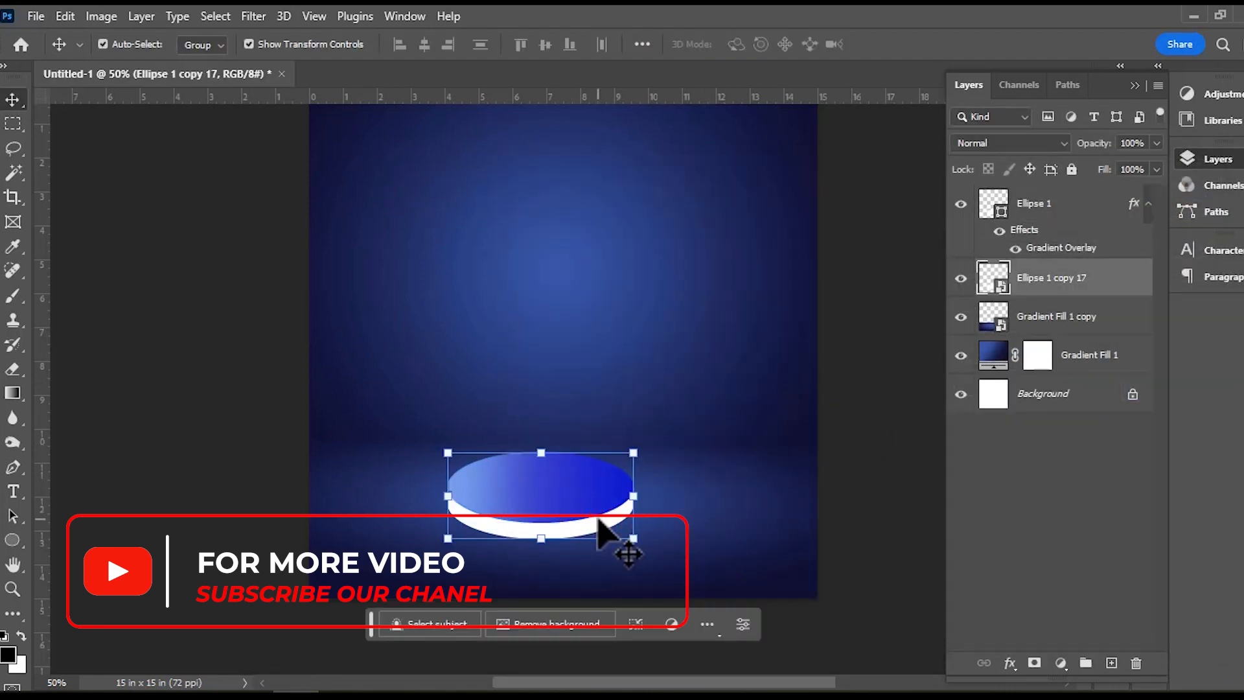
click(1010, 663)
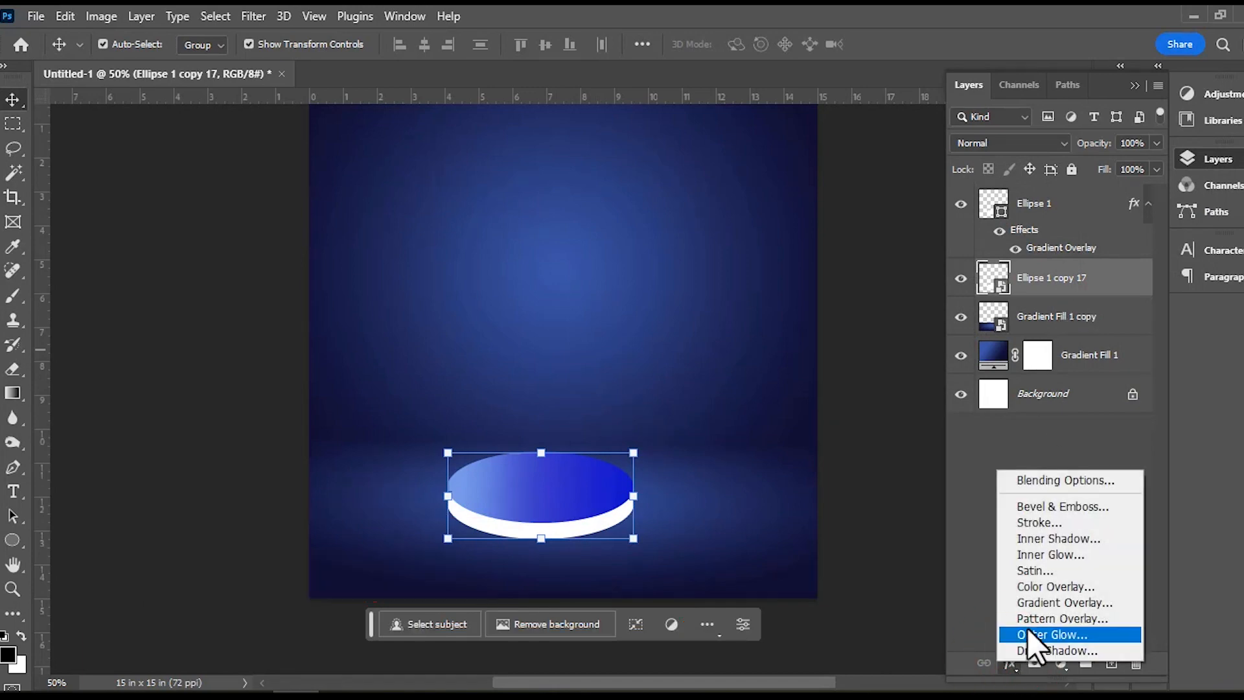
click(1035, 603)
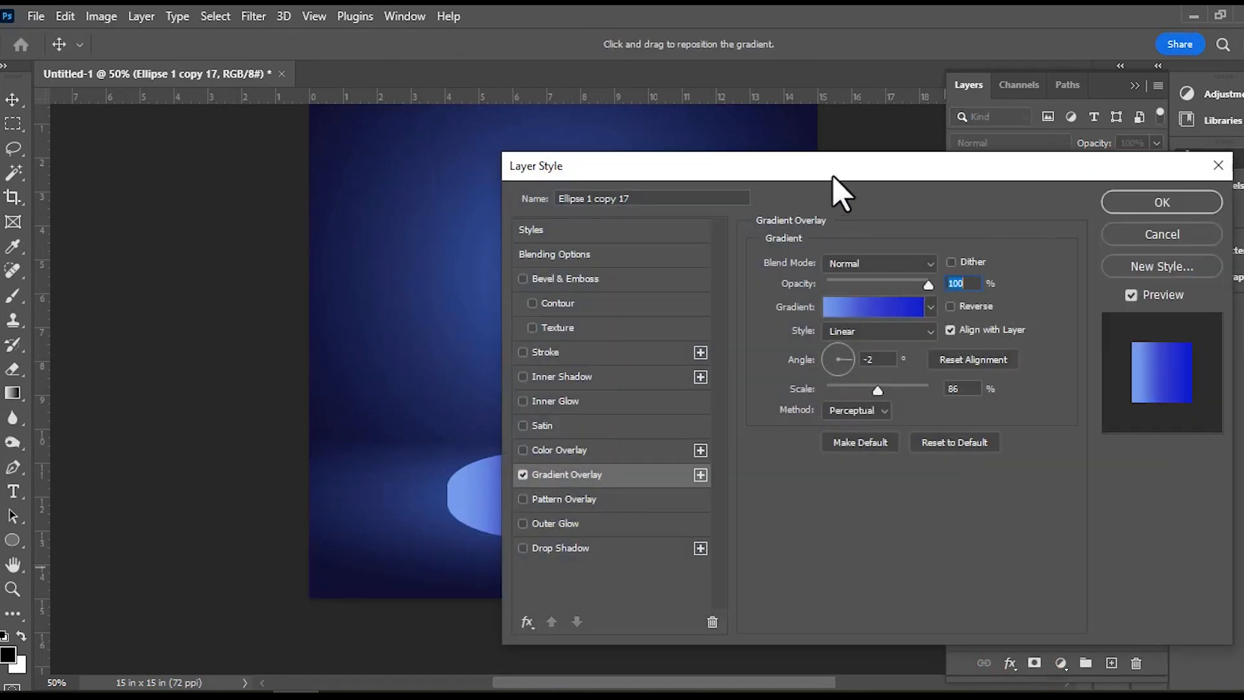
drag(834, 176, 1048, 144)
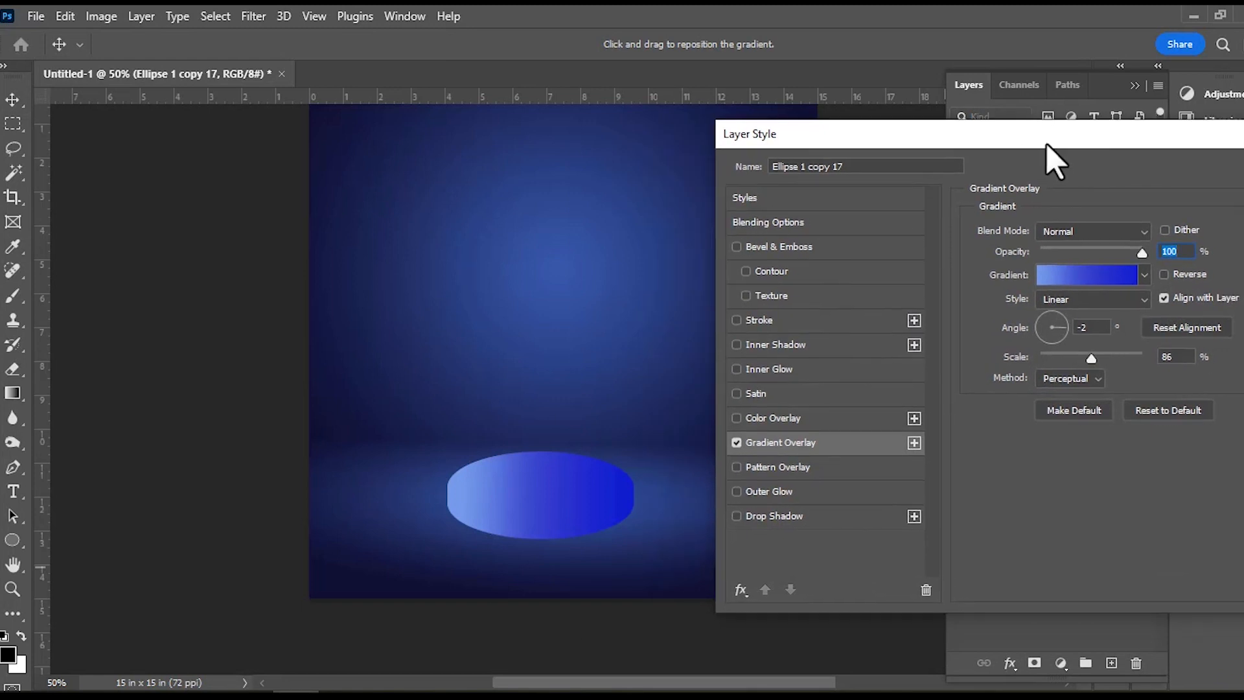
drag(1094, 363, 1121, 372)
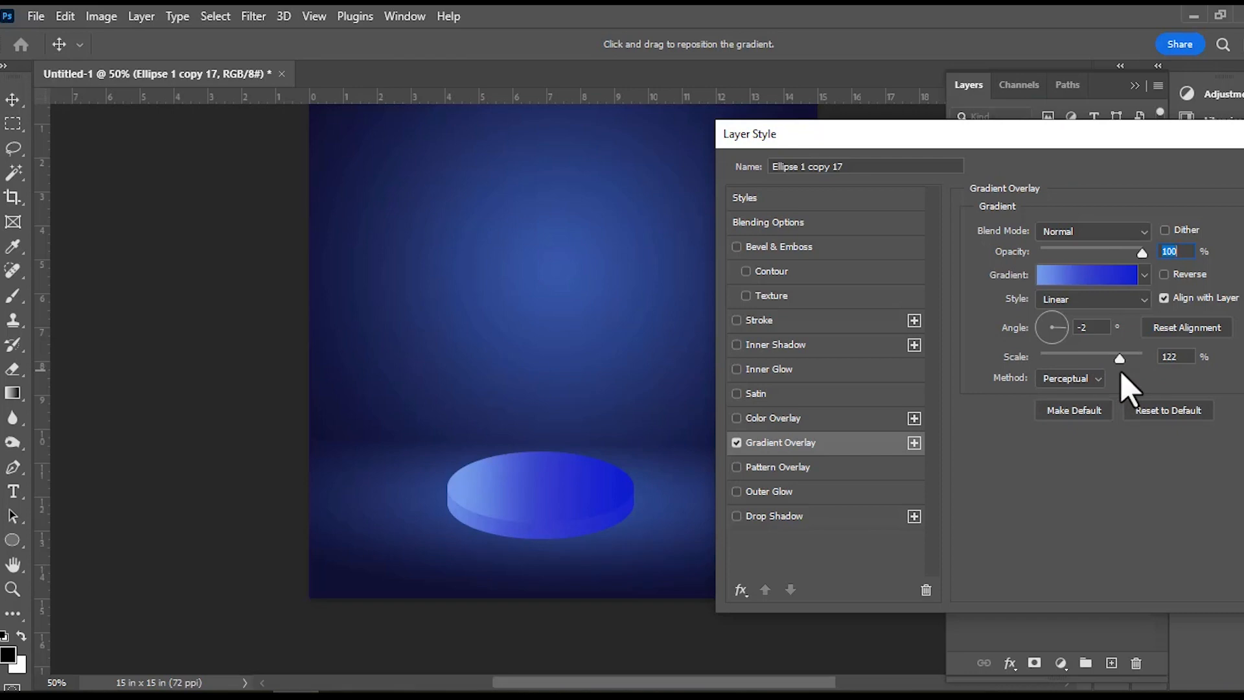
Edit the podium side's Gradient Overlay and set the gradient's first colour stop to #6081c5.
click(1078, 275)
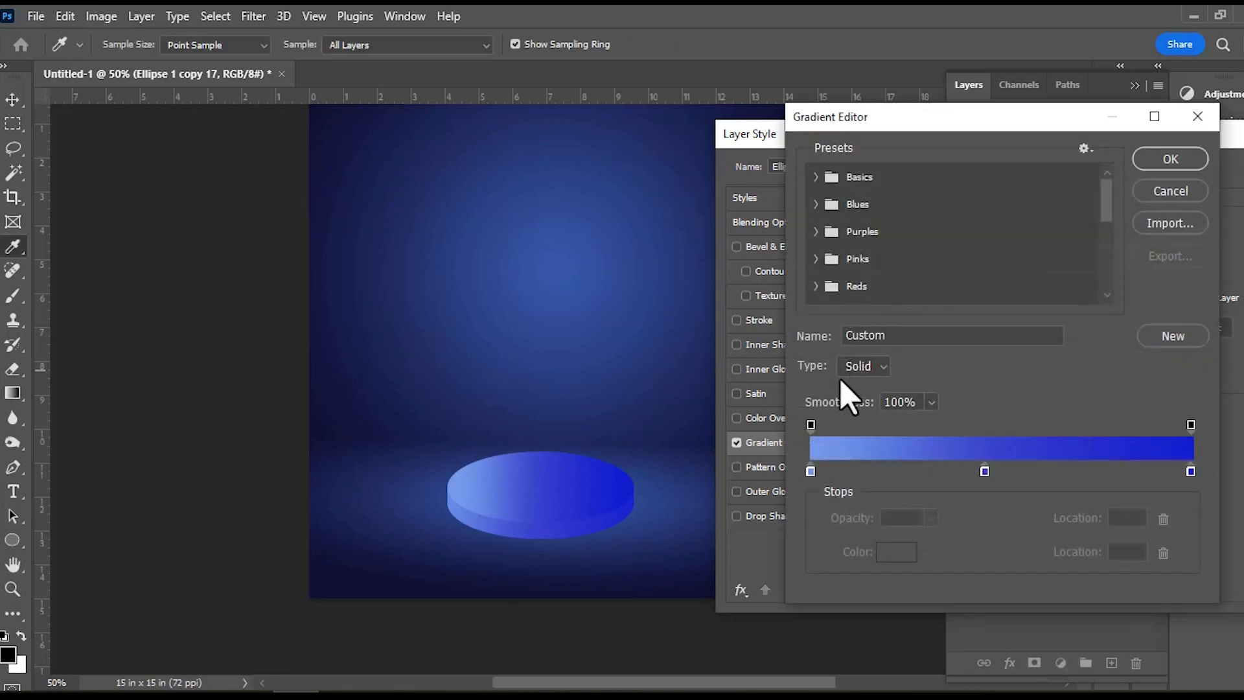
click(810, 471)
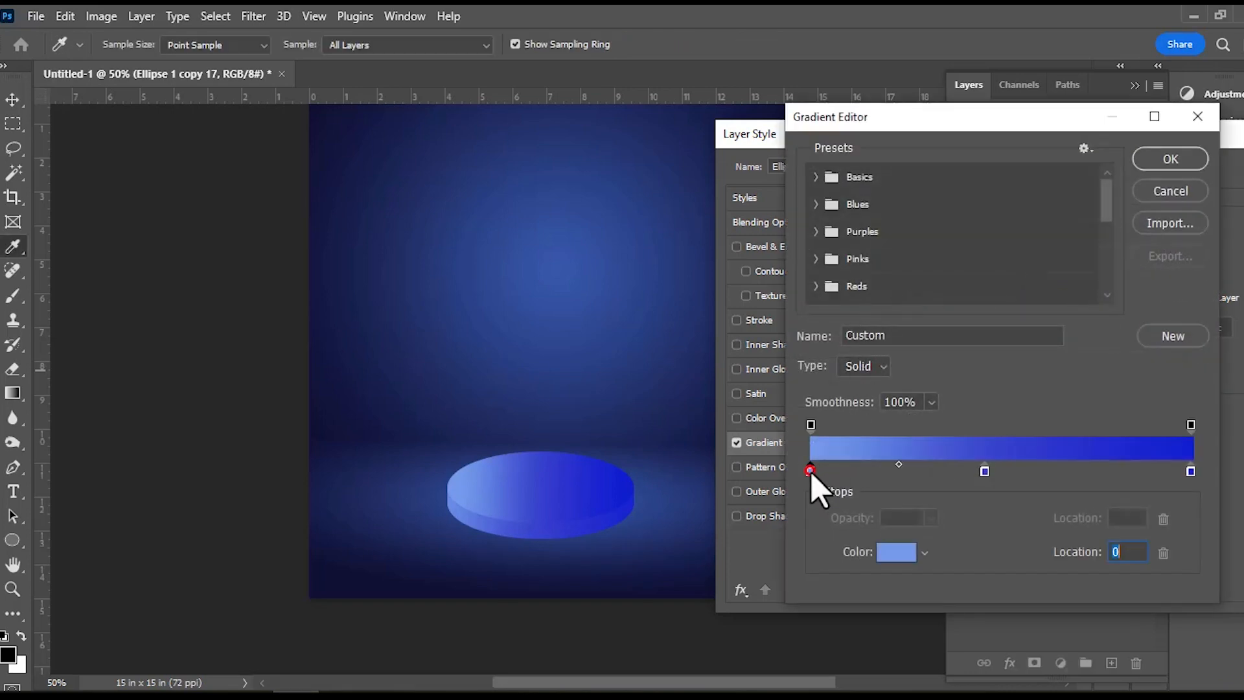
click(885, 550)
click(826, 347)
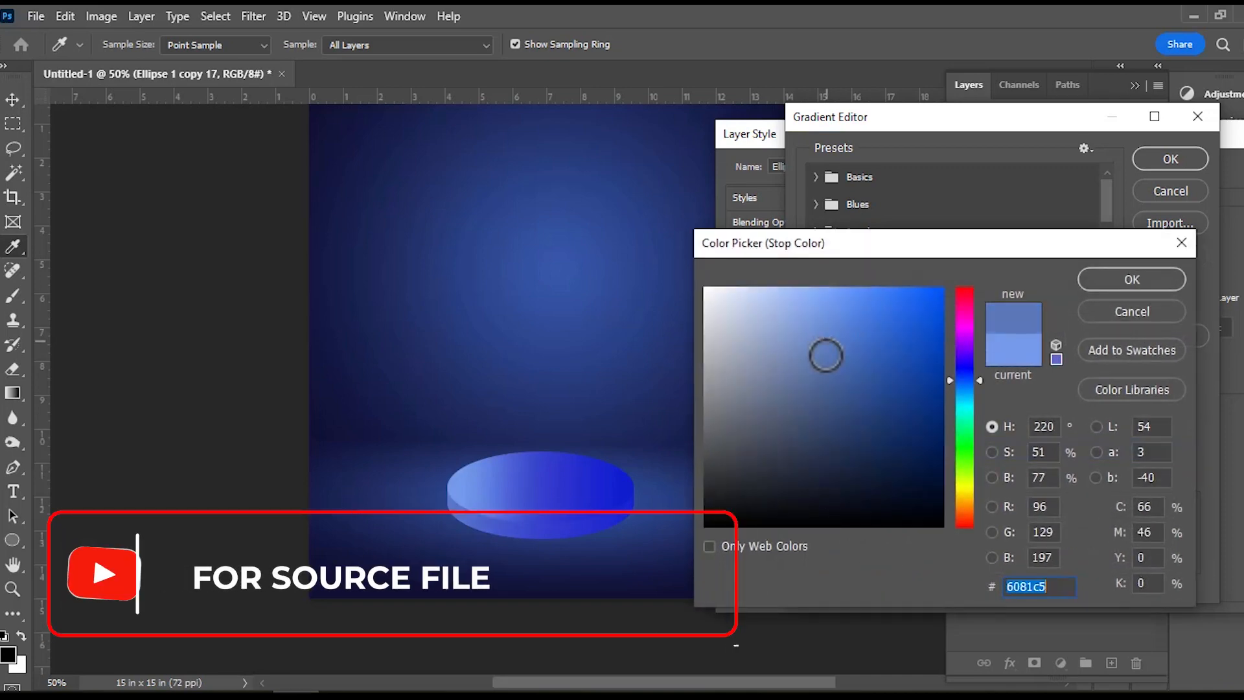
click(1116, 284)
Set the middle stop of the podium side's gradient to a darker, muted blue of the same hue.
click(984, 472)
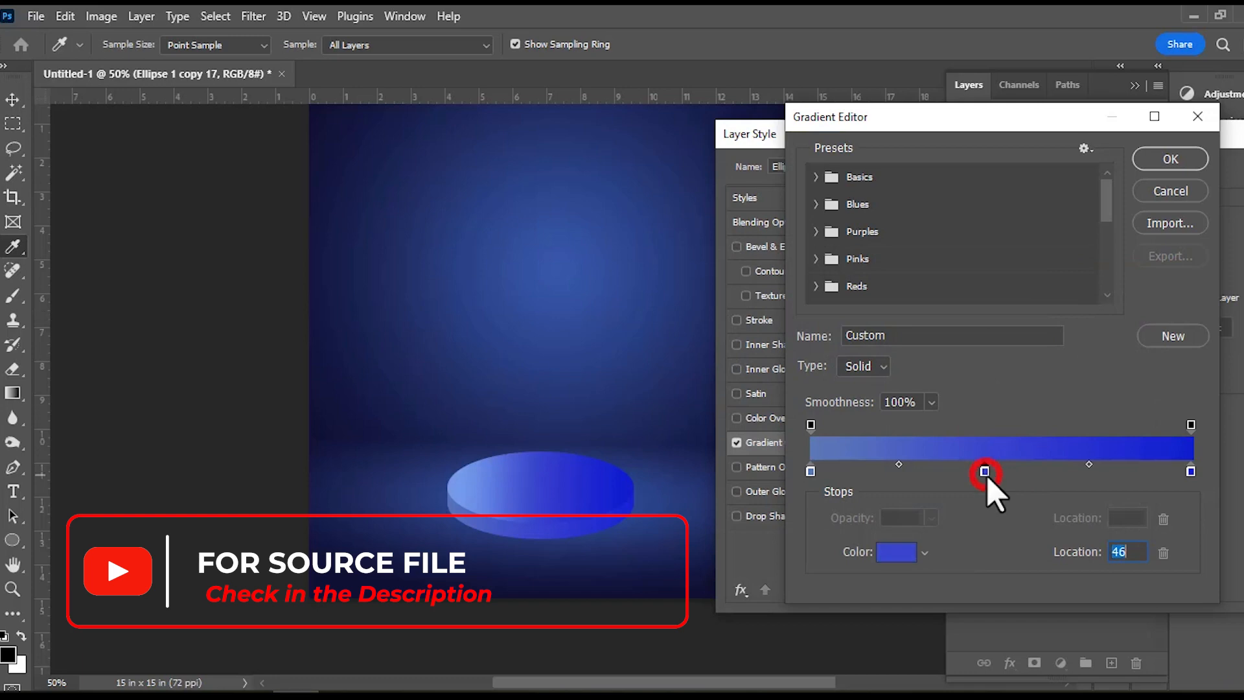
click(907, 552)
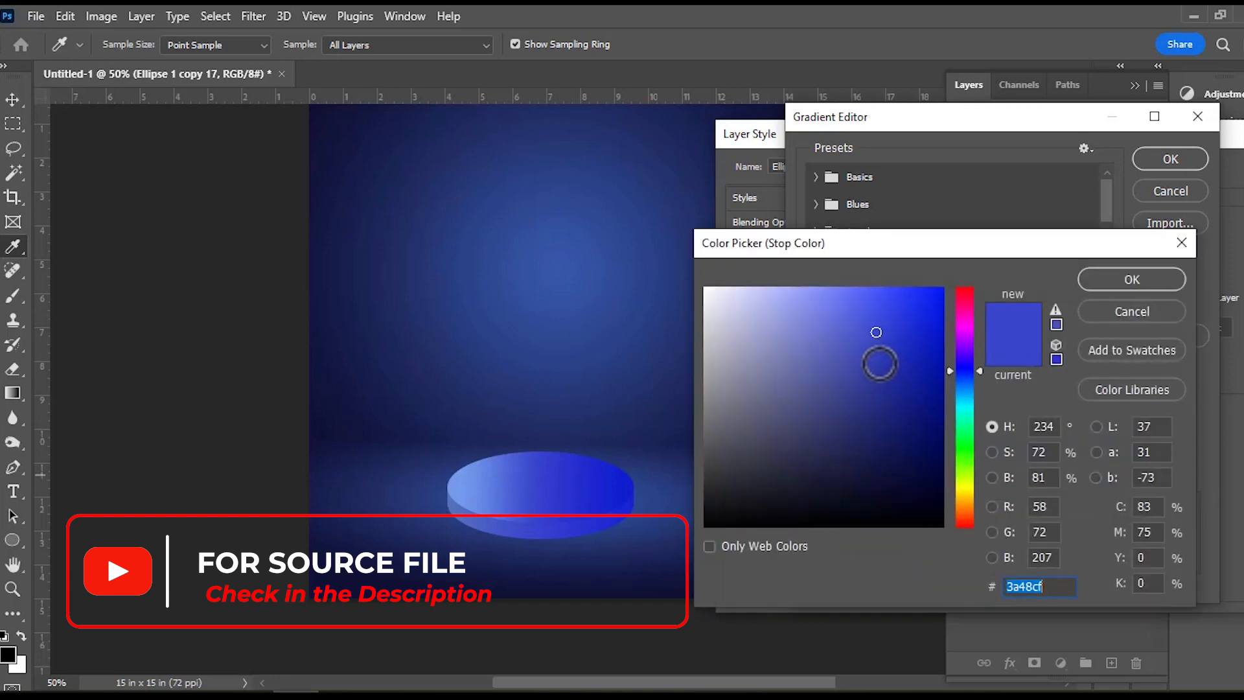
click(878, 363)
click(1130, 280)
Set the side gradient's end stop to #0c1995, accept the gradient and set the overlay scale to 130%.
click(1191, 471)
click(897, 555)
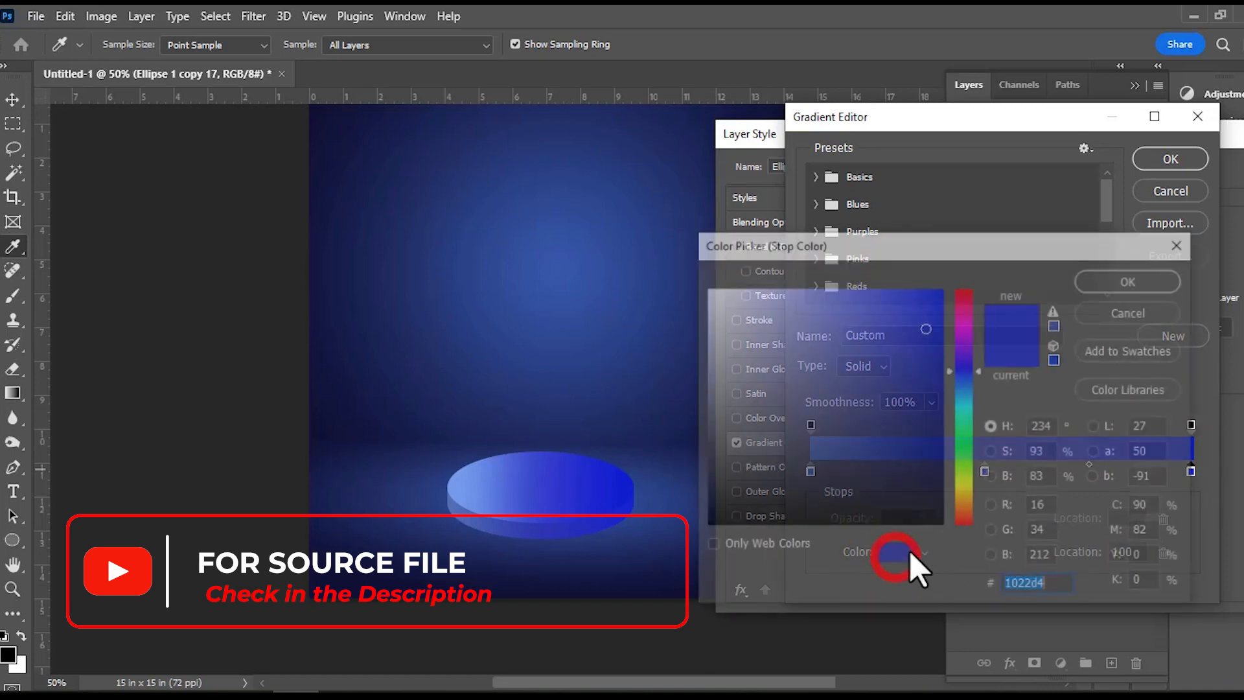
click(924, 387)
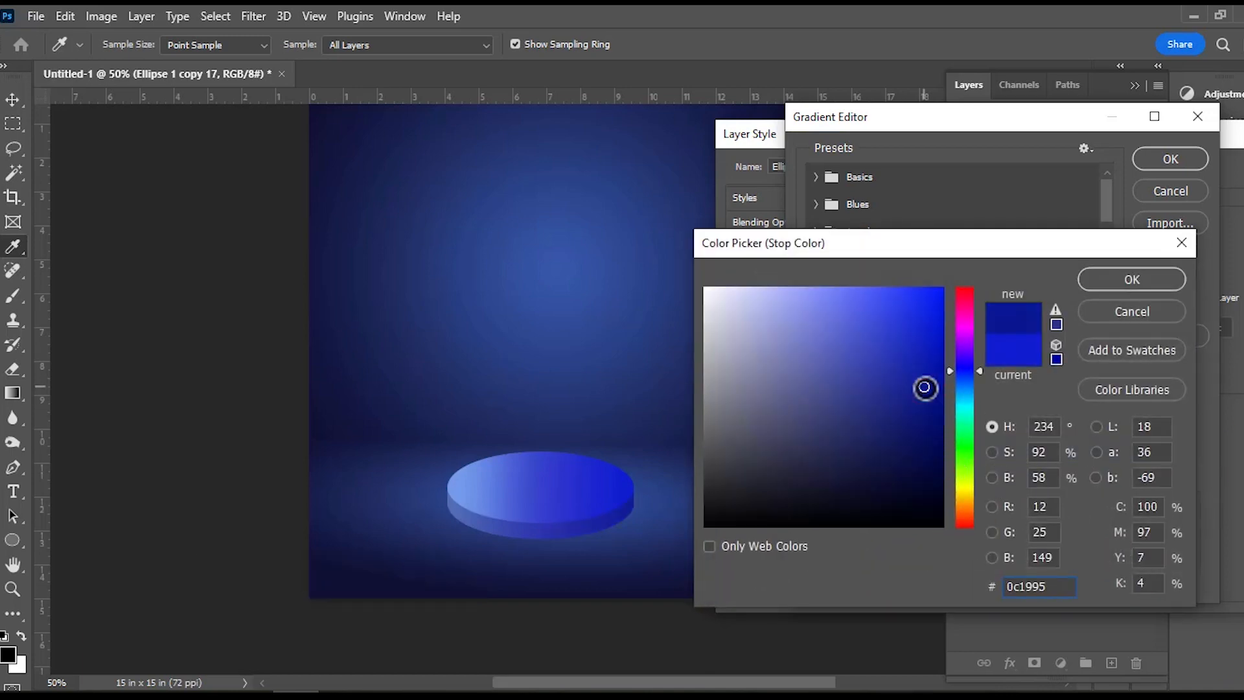
click(1139, 283)
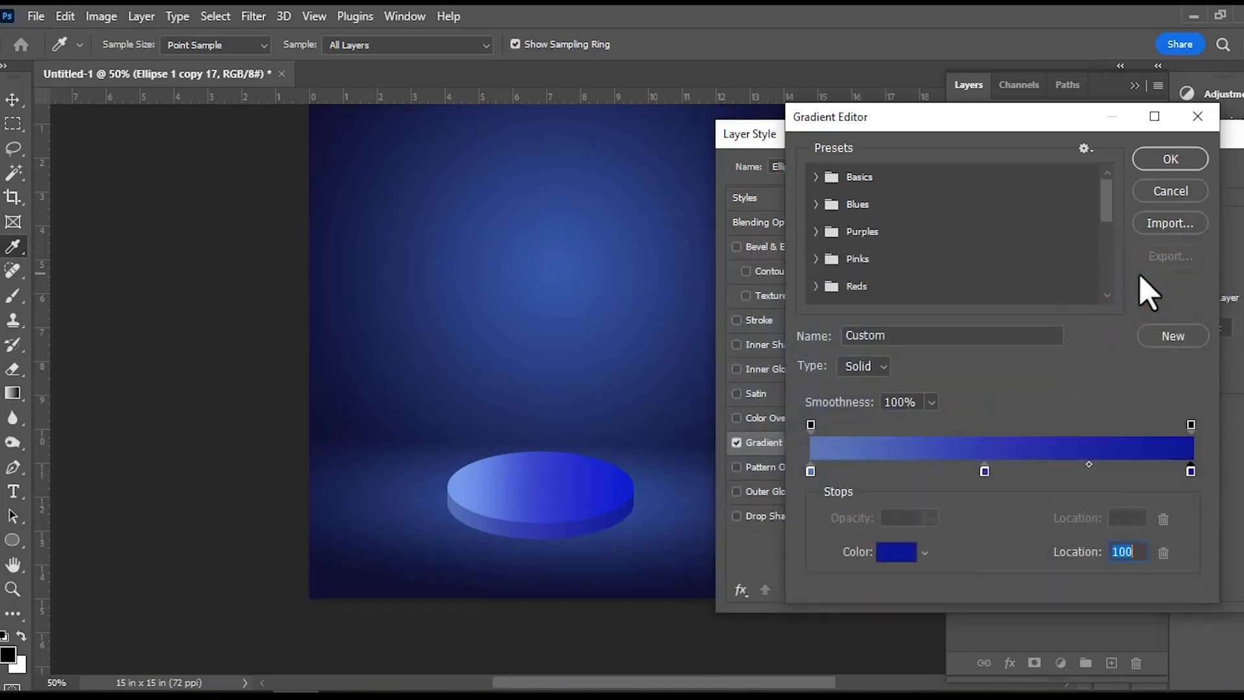
click(1151, 168)
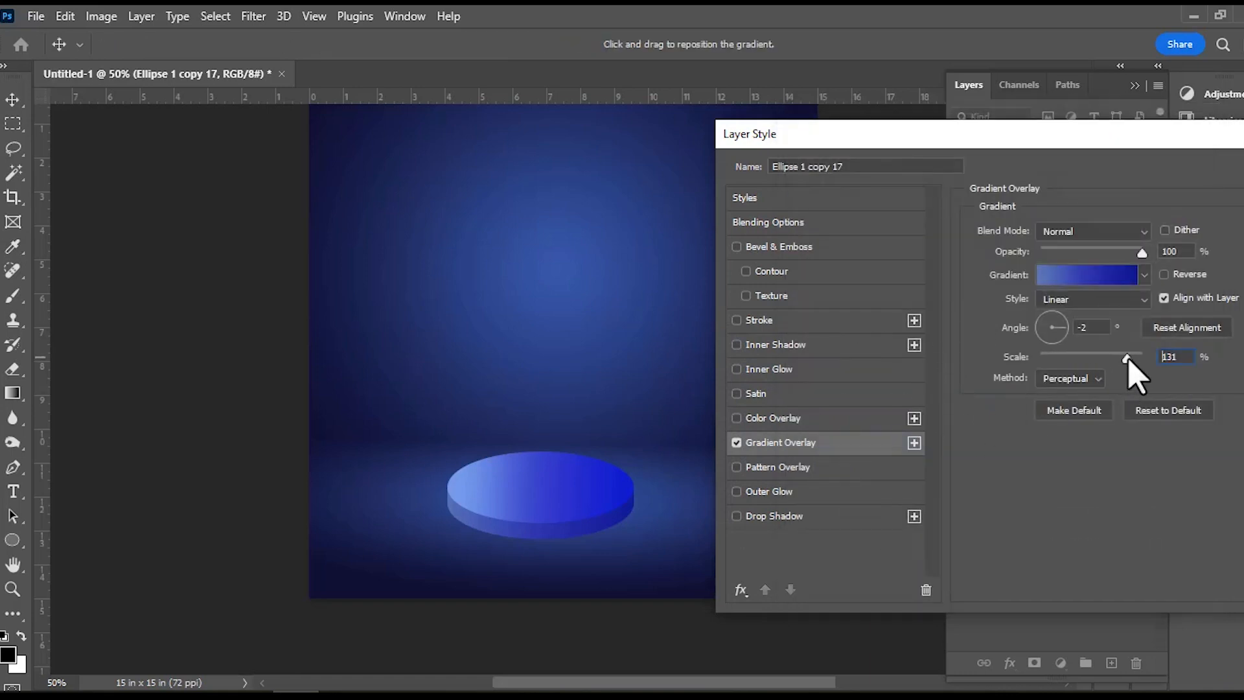
mouse_move(1112, 364)
mouse_down()
mouse_move(1102, 367)
mouse_move(1127, 368)
mouse_up()
Add a black Drop Shadow to the podium side with 48% opacity, 8 px distance and 16% spread, and apply the layer style.
drag(1134, 157, 995, 172)
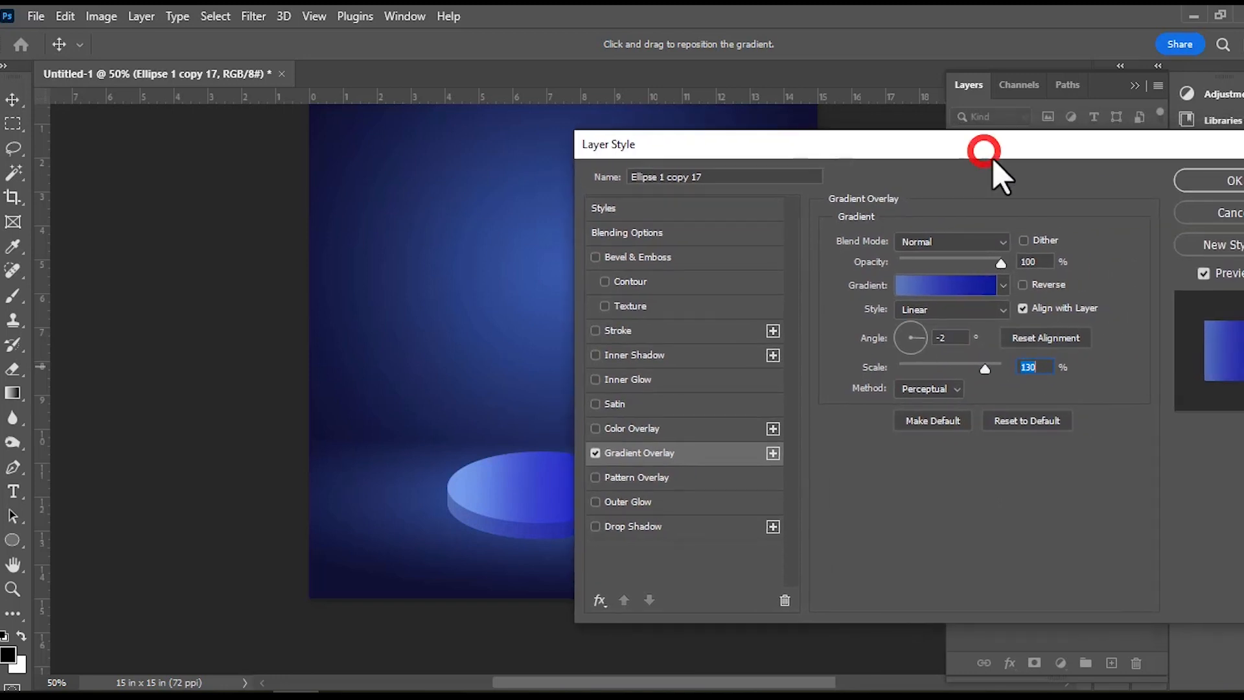
click(609, 528)
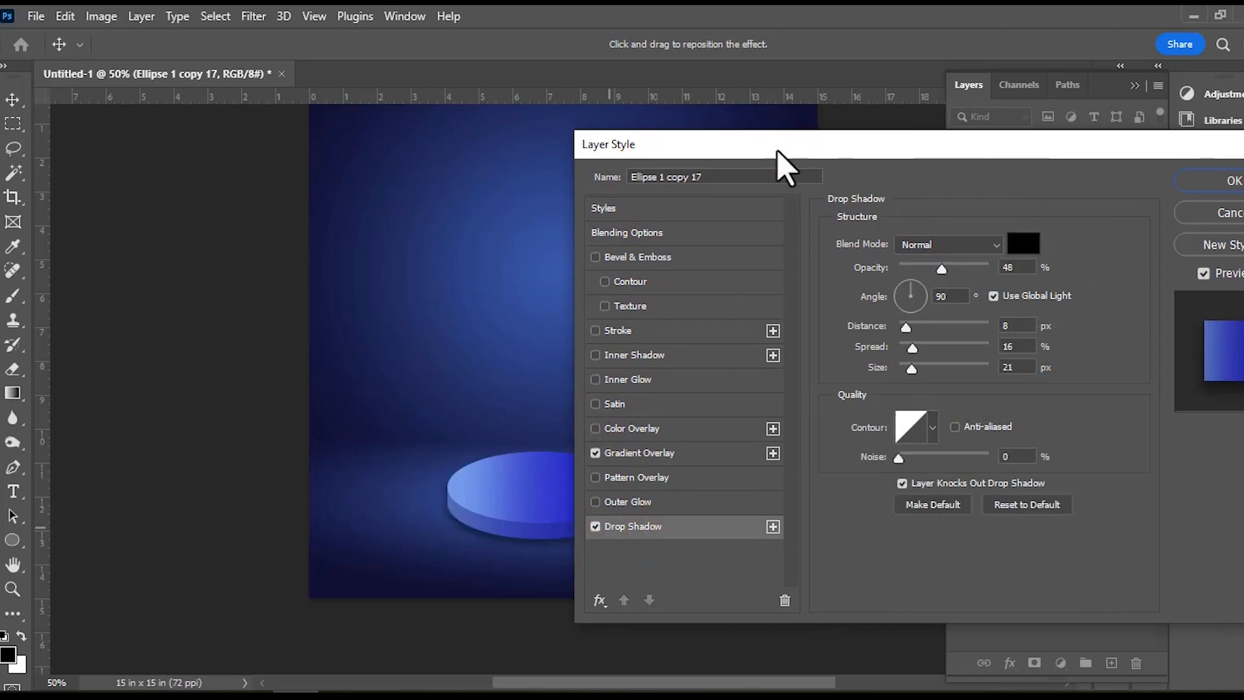
drag(790, 153, 820, 105)
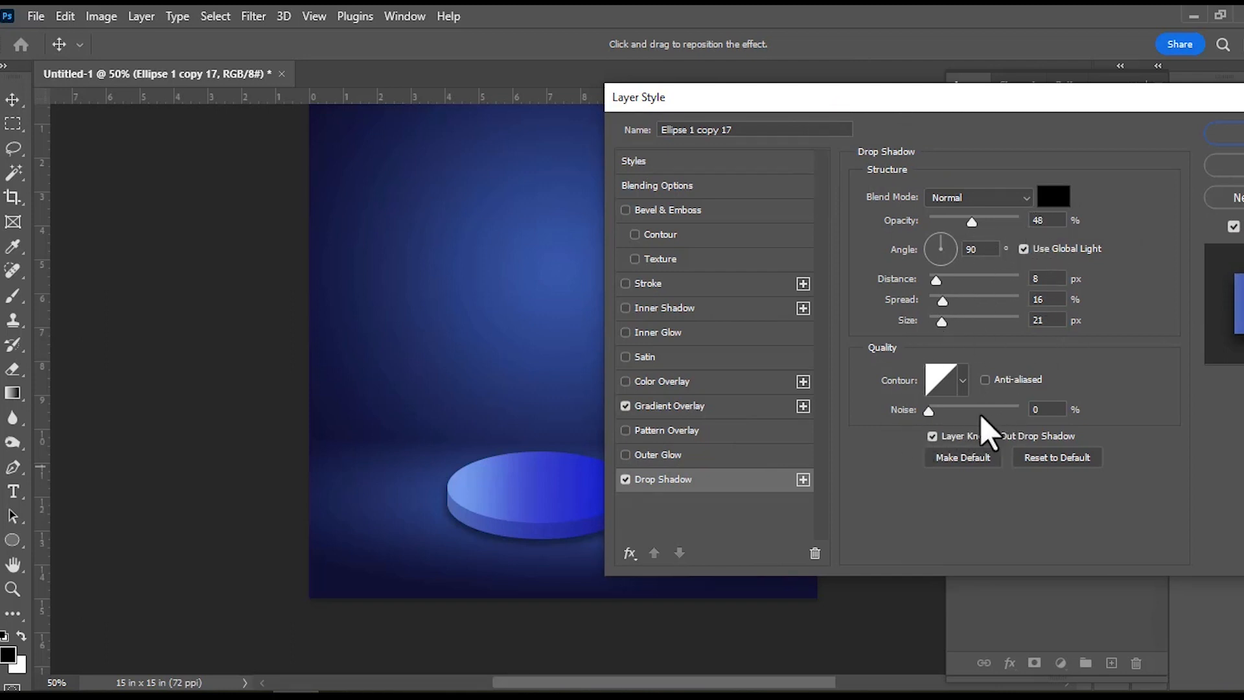
drag(948, 322, 943, 322)
drag(1078, 102, 734, 148)
click(910, 182)
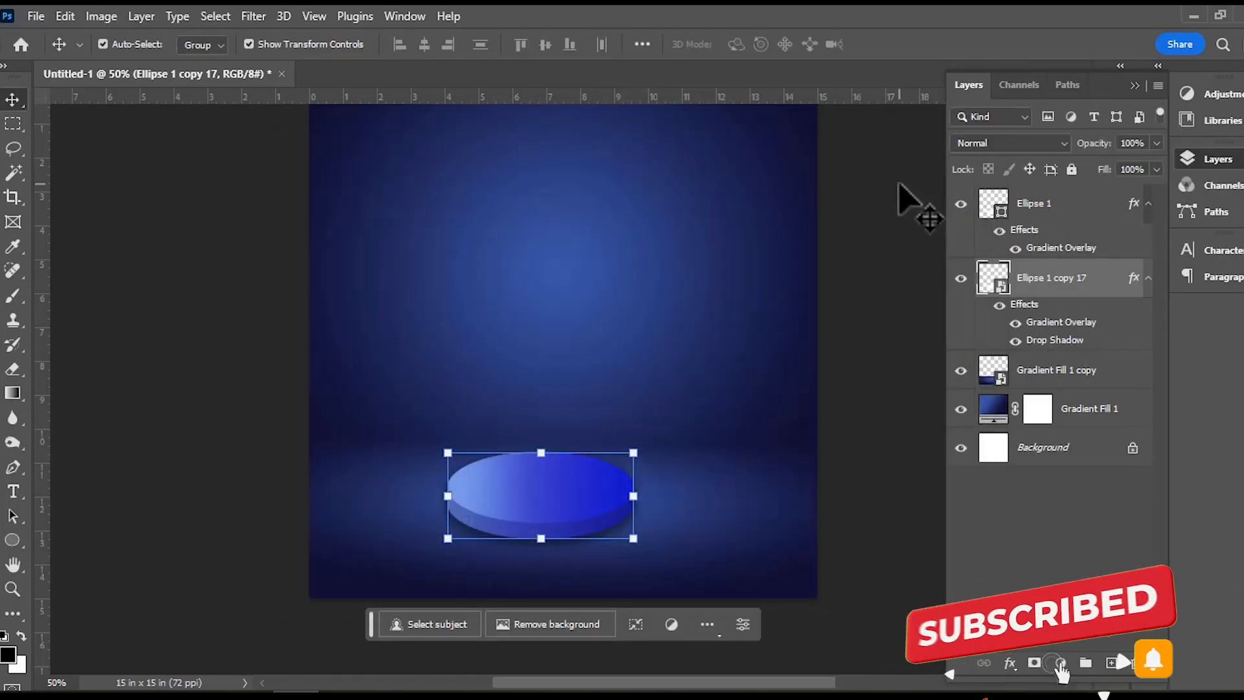
click(856, 264)
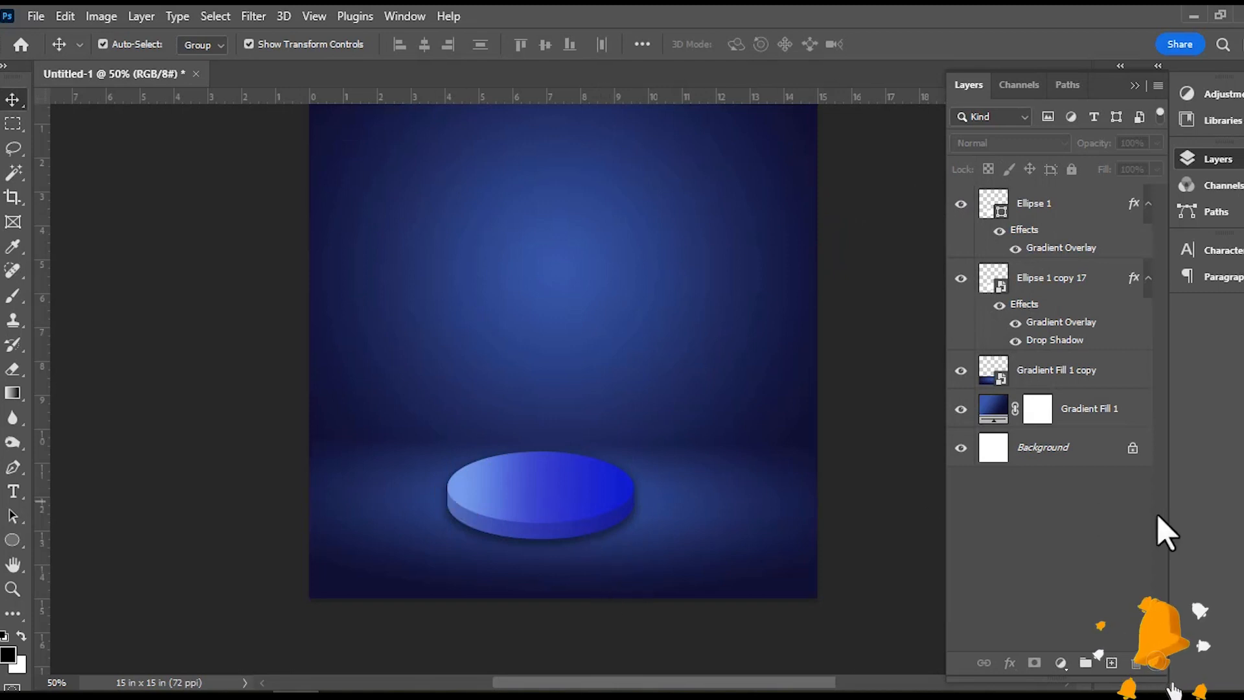
Convert the top ellipse and the podium side layers together into one smart object.
scroll(868, 563, up, 2)
scroll(849, 559, down, 2)
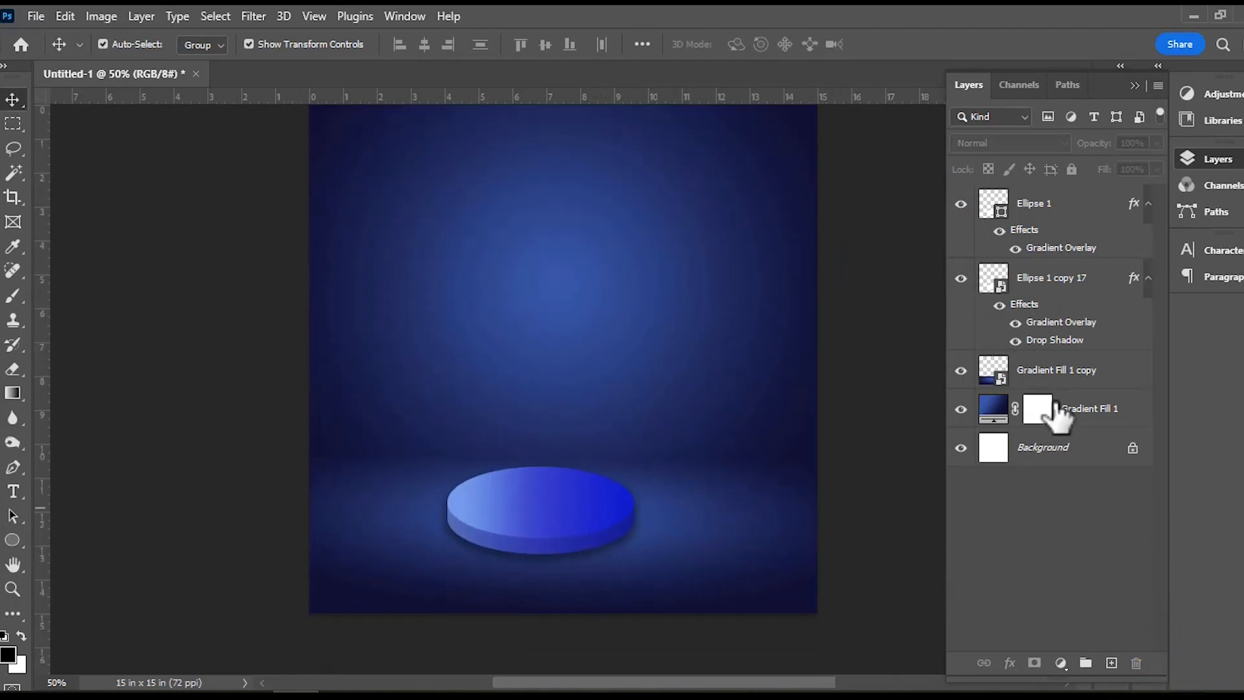
click(1046, 279)
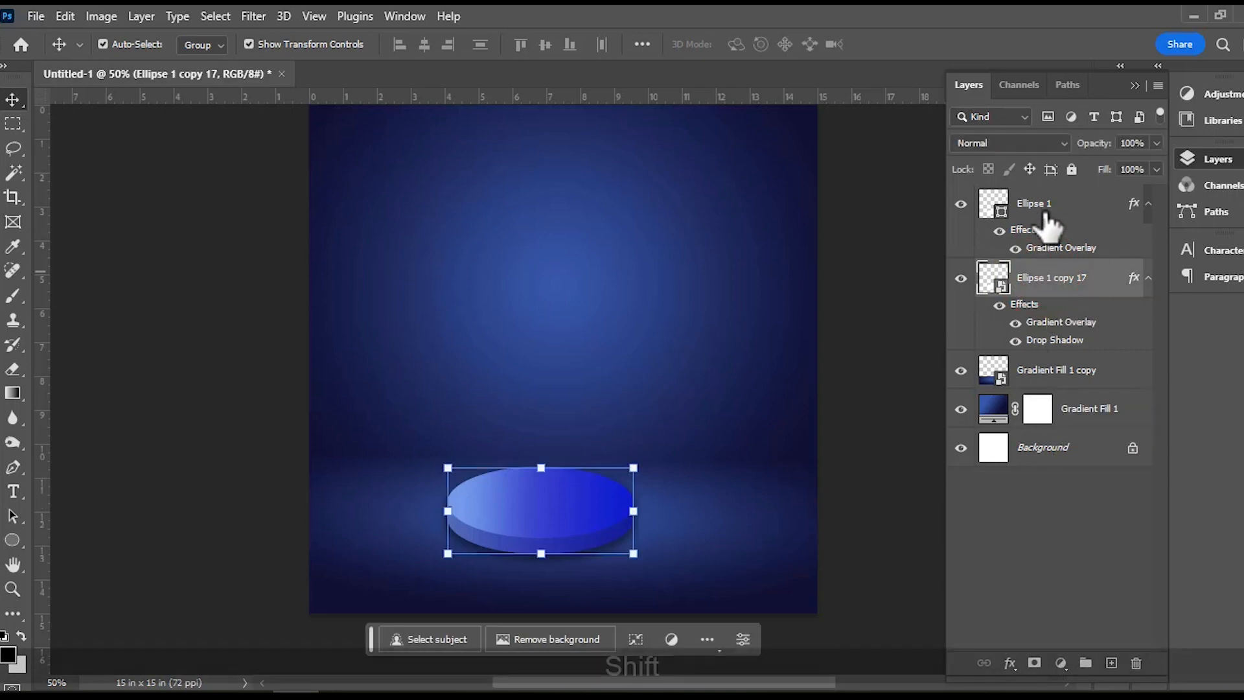
shift+click(1040, 201)
right_click(1041, 211)
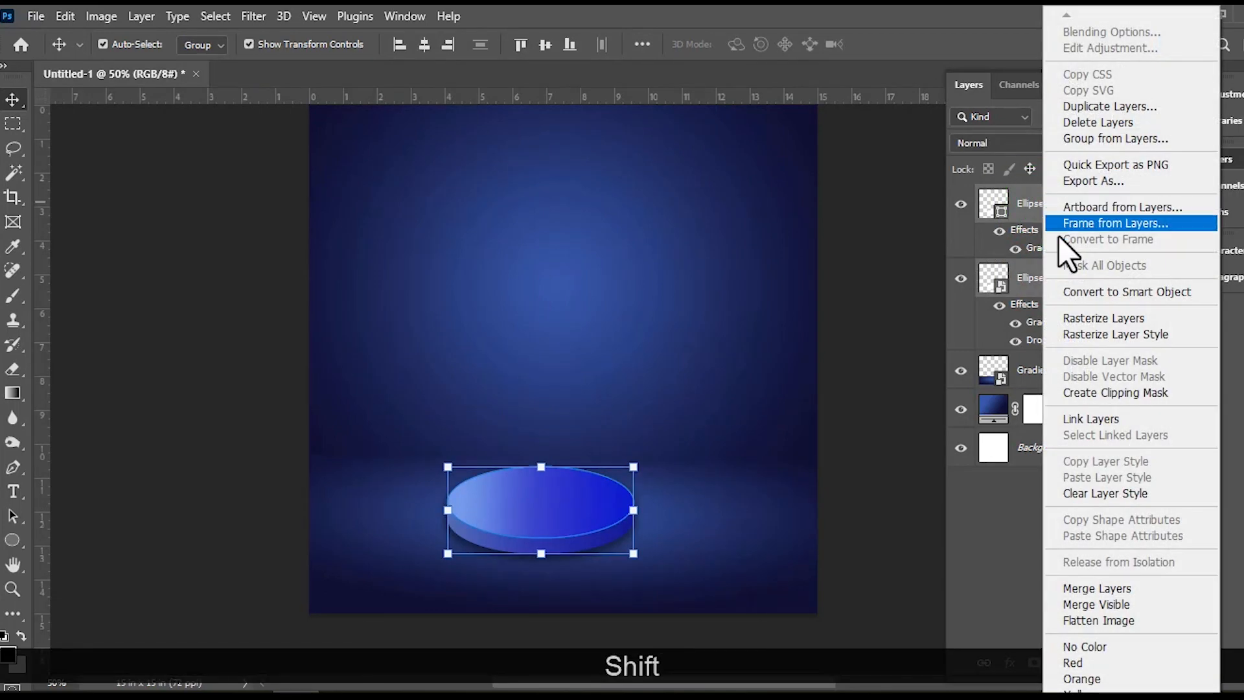
click(1091, 290)
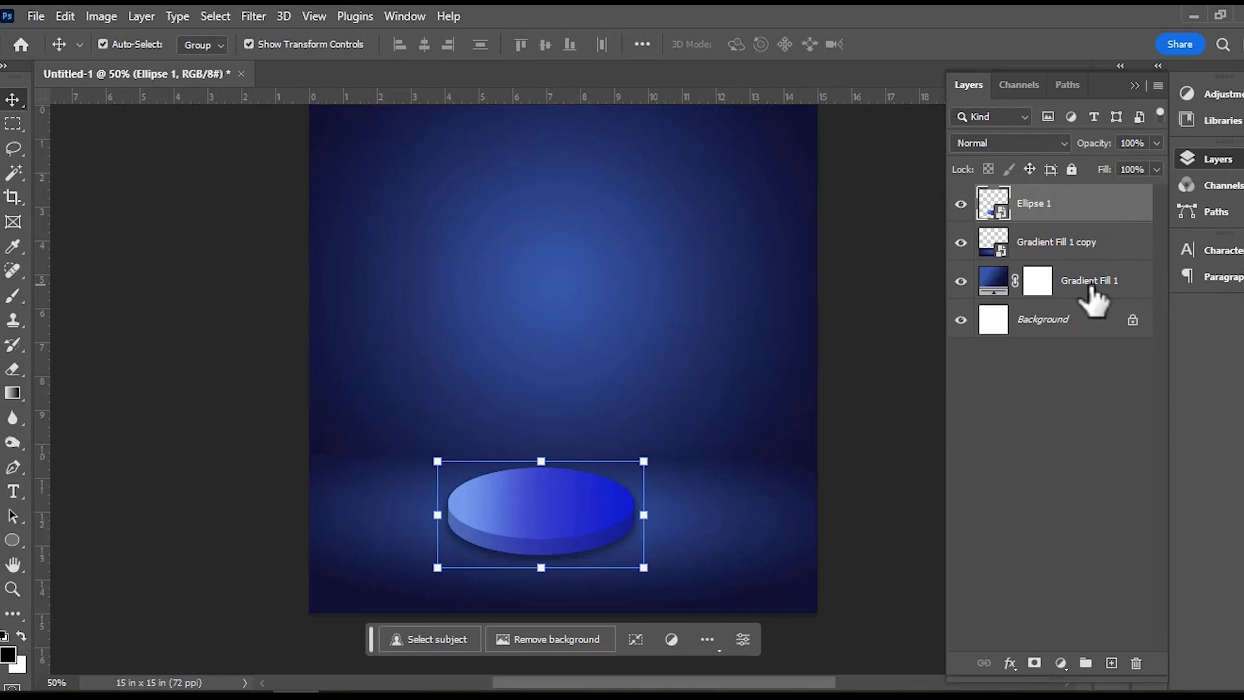
click(889, 357)
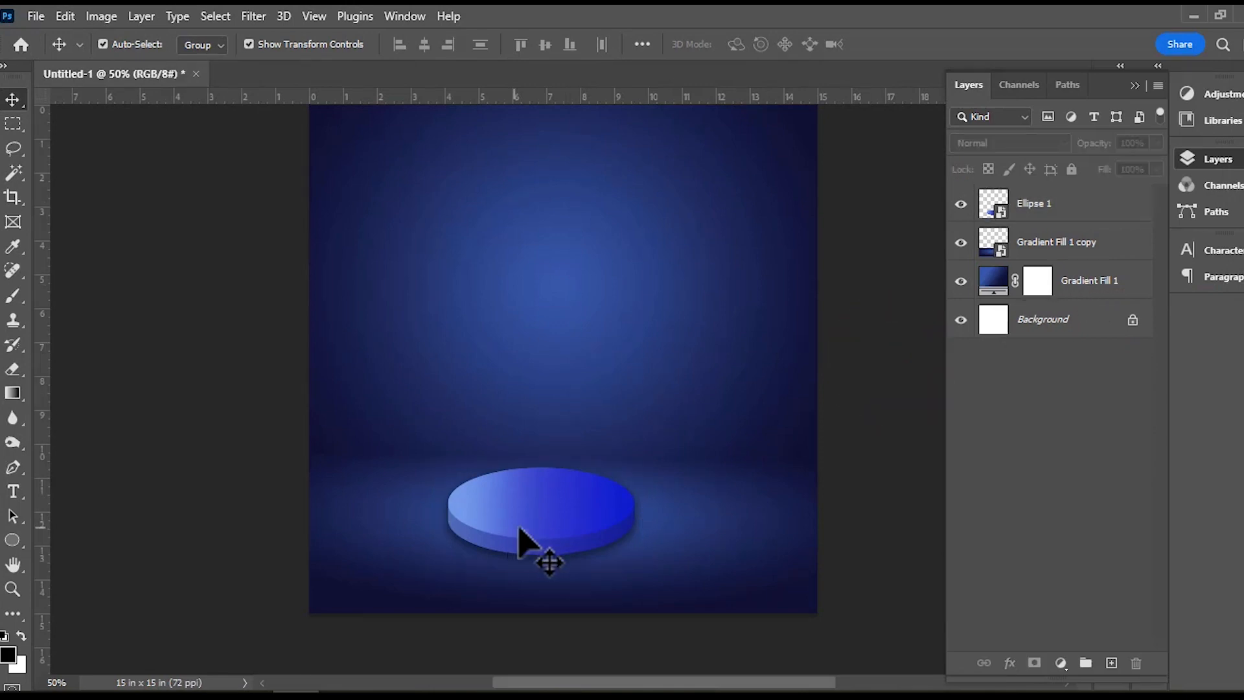
Move the podium slightly up on the floor and rasterize its layer.
click(541, 530)
drag(541, 530, 546, 527)
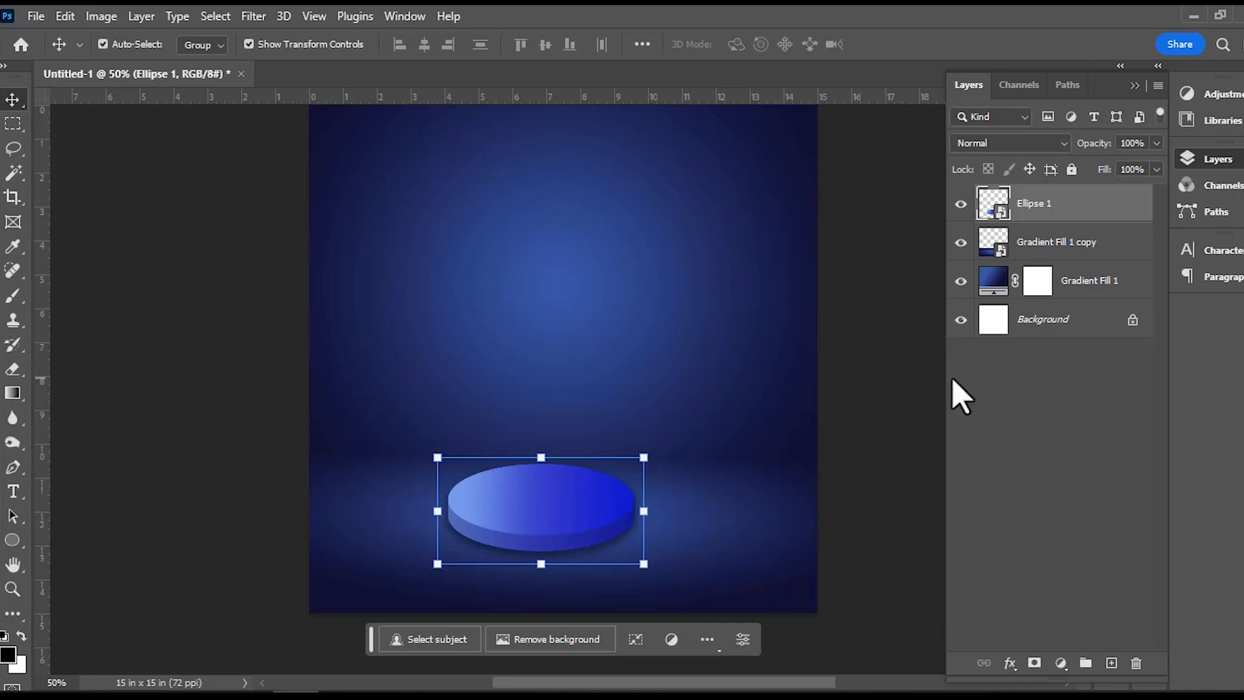
right_click(1035, 215)
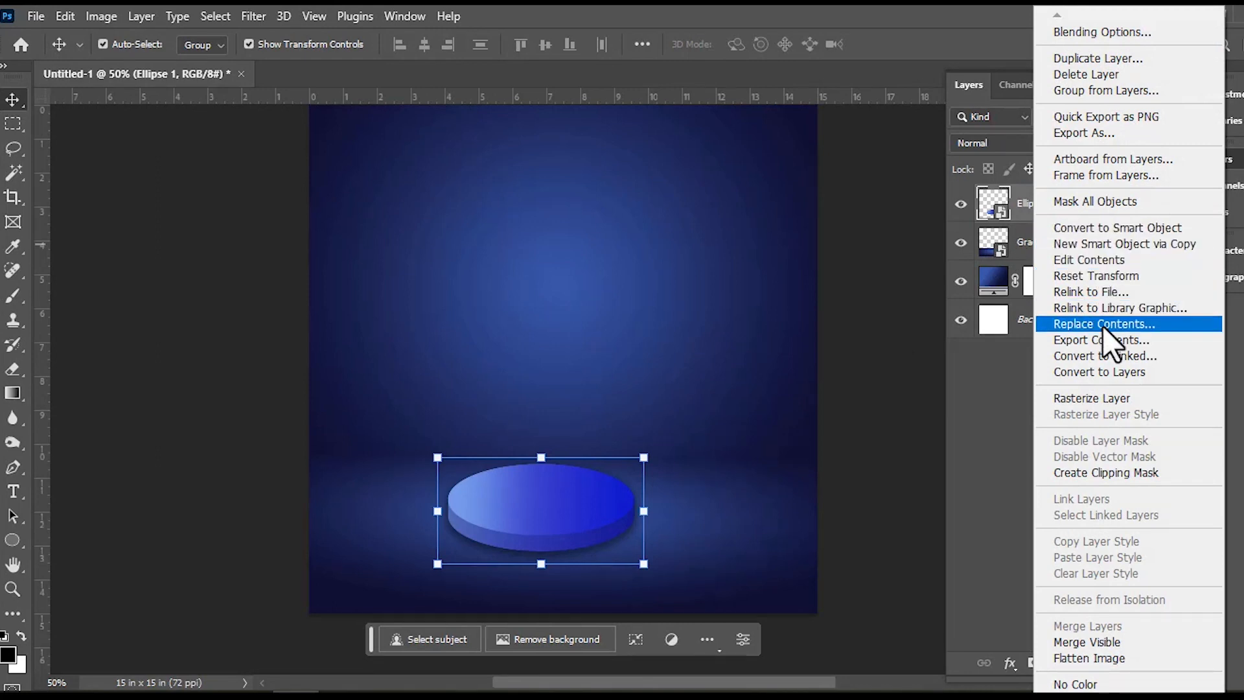
click(1092, 396)
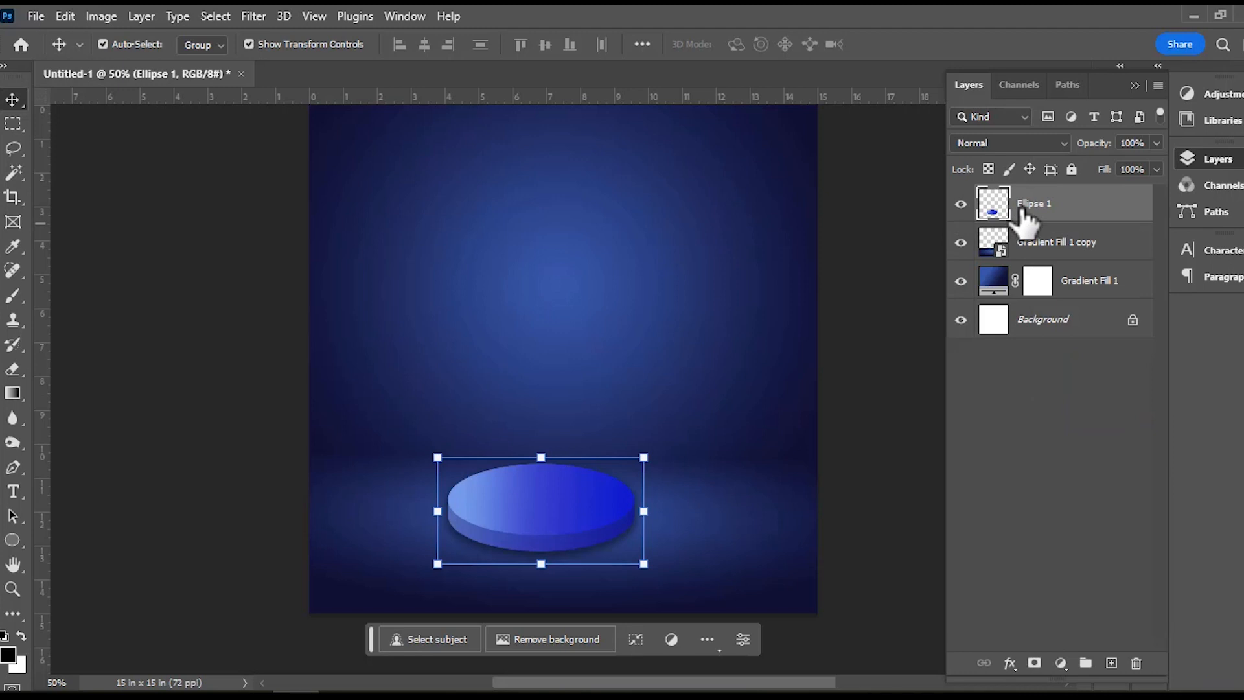
Flip the podium horizontally so its light side faces right, and commit the transform.
key(ctrl+t)
right_click(583, 513)
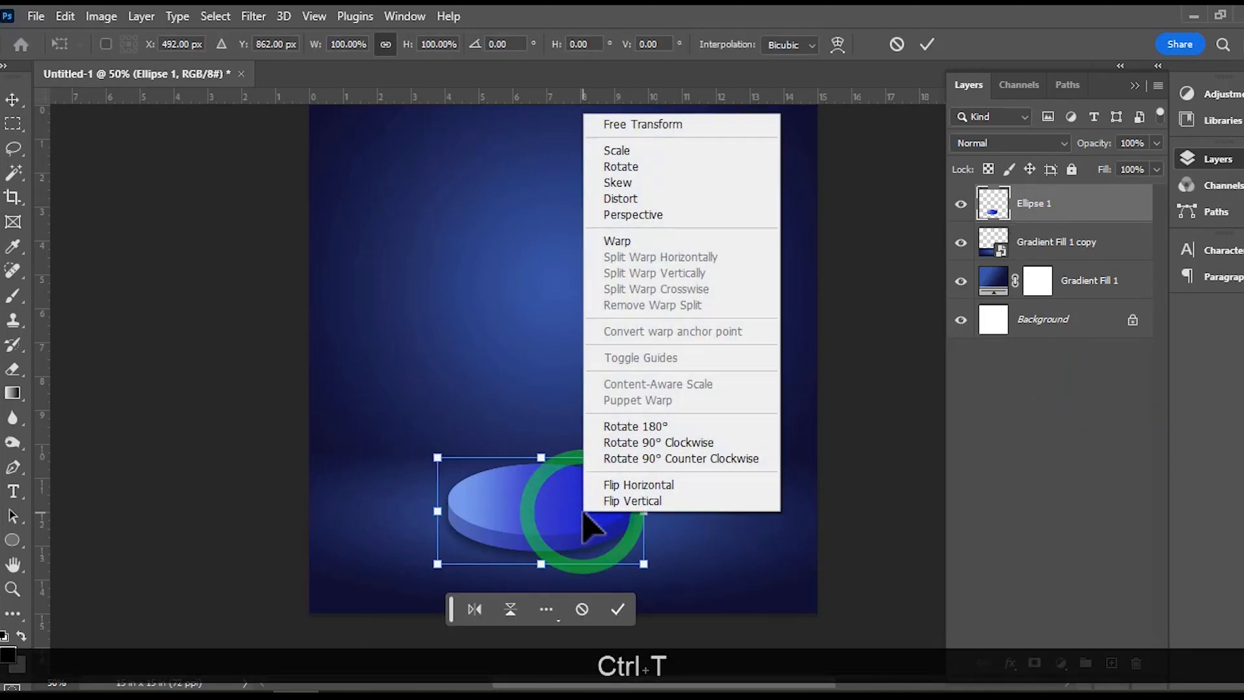
click(629, 485)
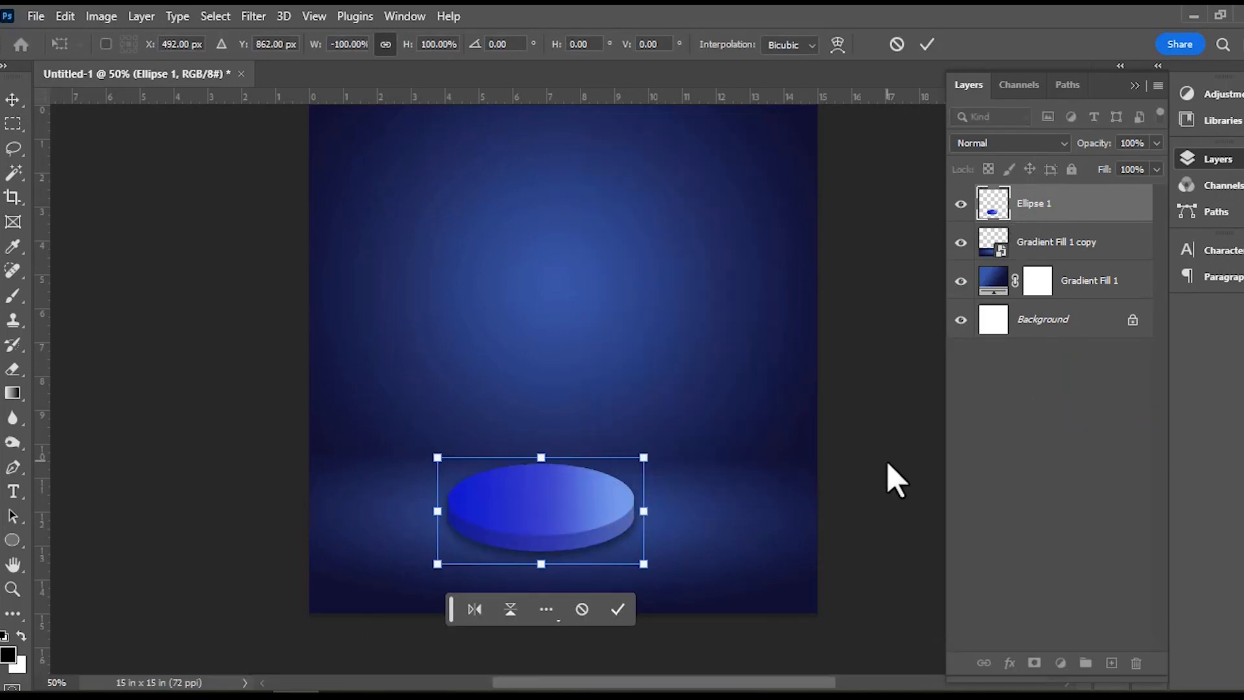
click(618, 609)
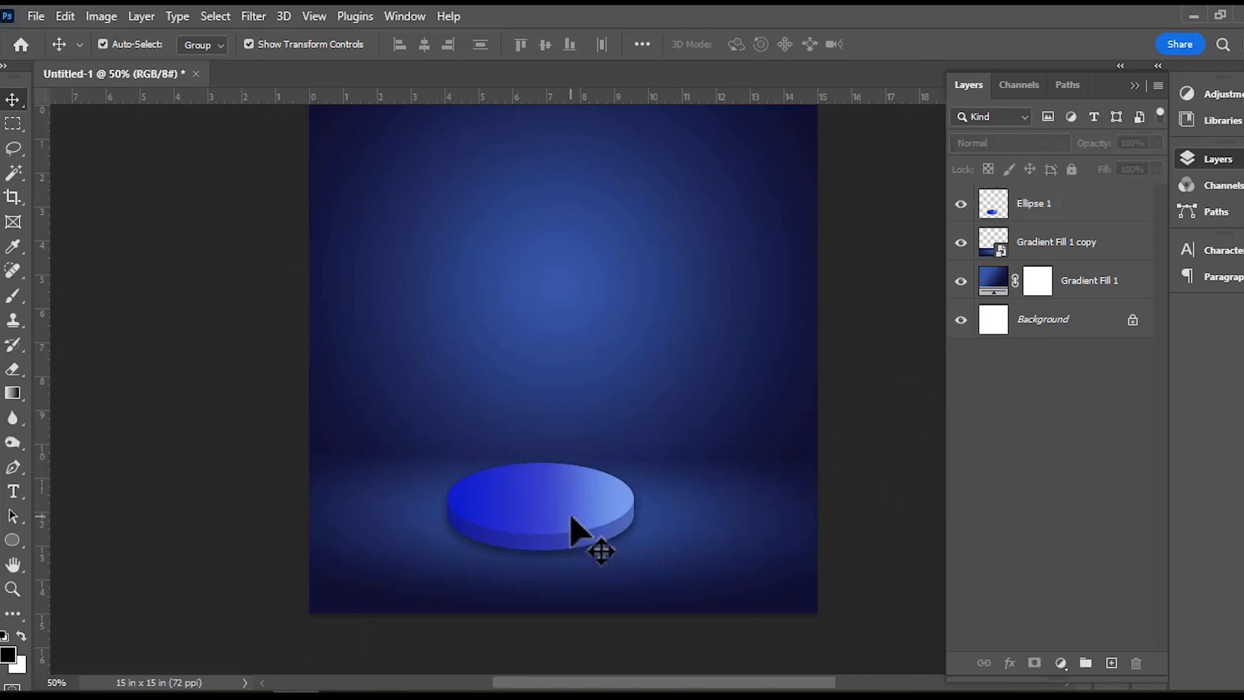
click(869, 488)
Place OIL BOTTLE.png from the Video 113 folder into the document and scale it down to about 42% above the podium.
click(110, 696)
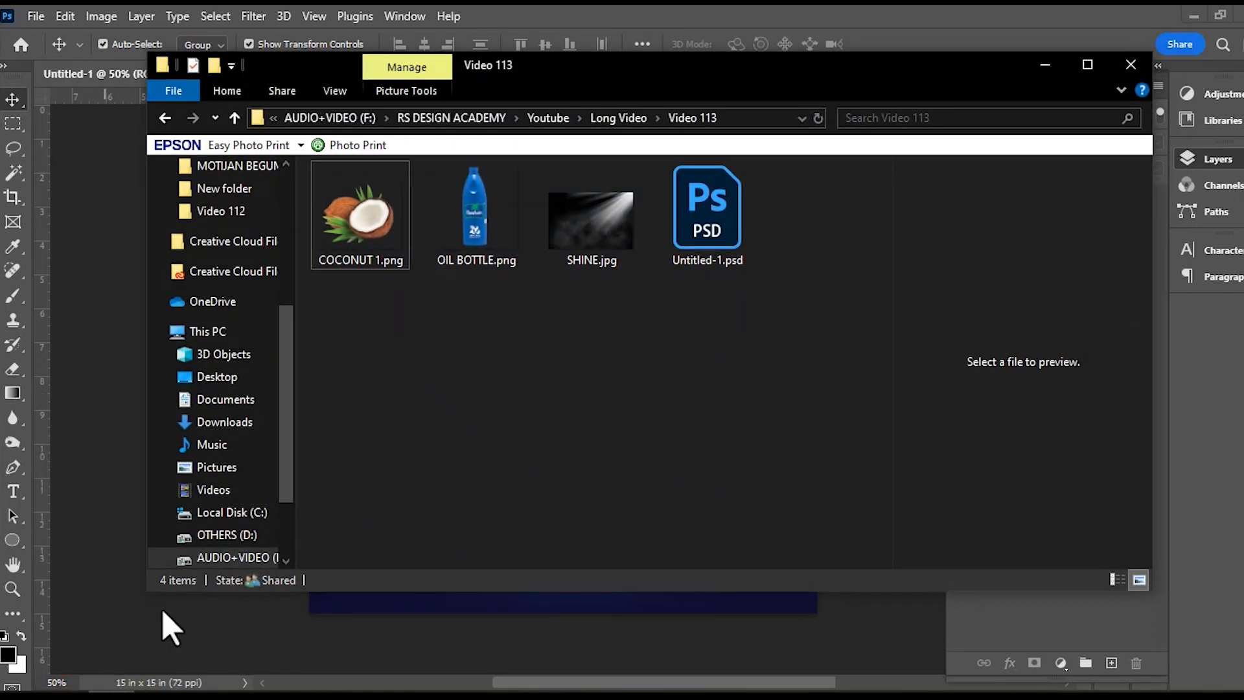
drag(482, 234, 542, 617)
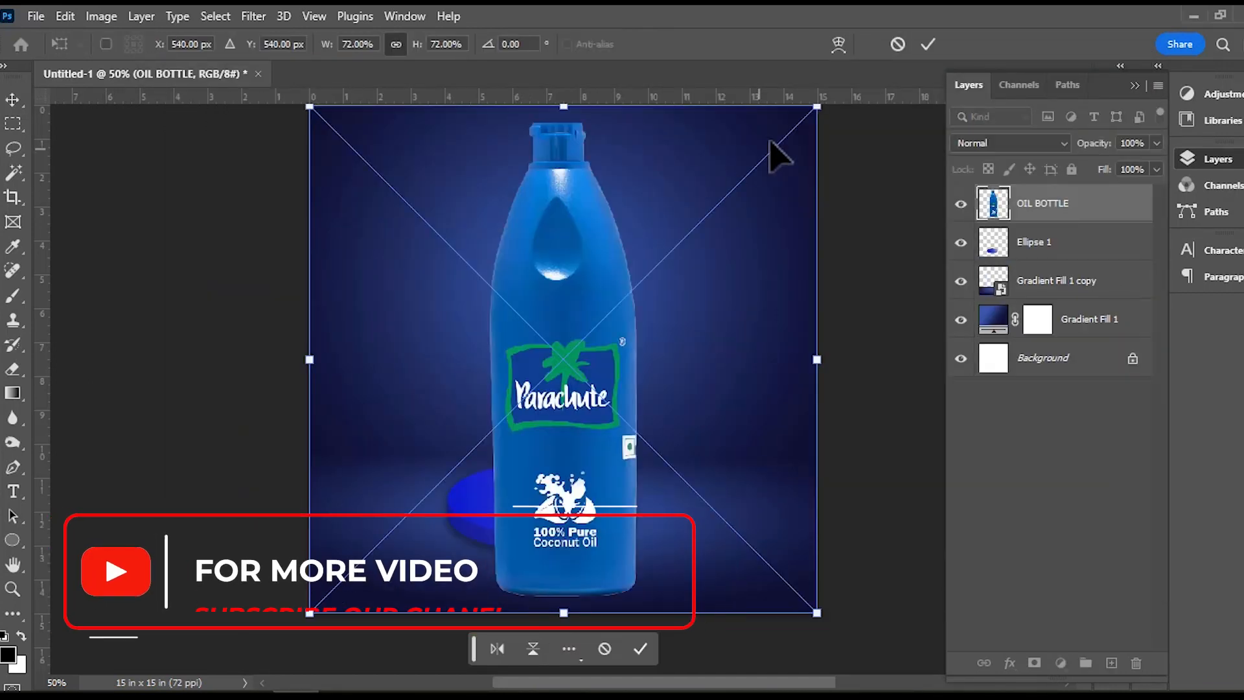
drag(818, 108, 610, 324)
drag(478, 465, 536, 342)
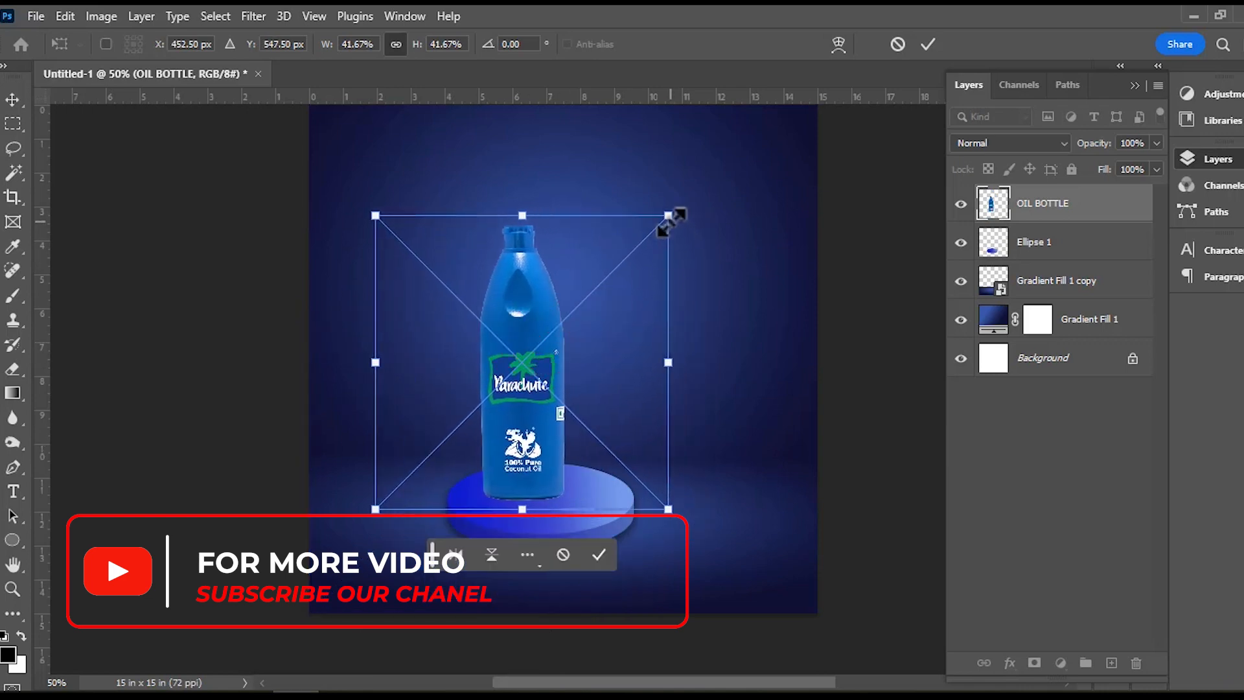
Fine-tune the bottle to 44.27% scale, stand it on the podium at X 464 px, Y 522 px, and commit the placement.
drag(671, 220, 640, 250)
drag(514, 367, 527, 370)
drag(664, 241, 681, 219)
drag(555, 324, 535, 323)
drag(661, 219, 678, 202)
drag(523, 289, 521, 286)
drag(670, 198, 681, 184)
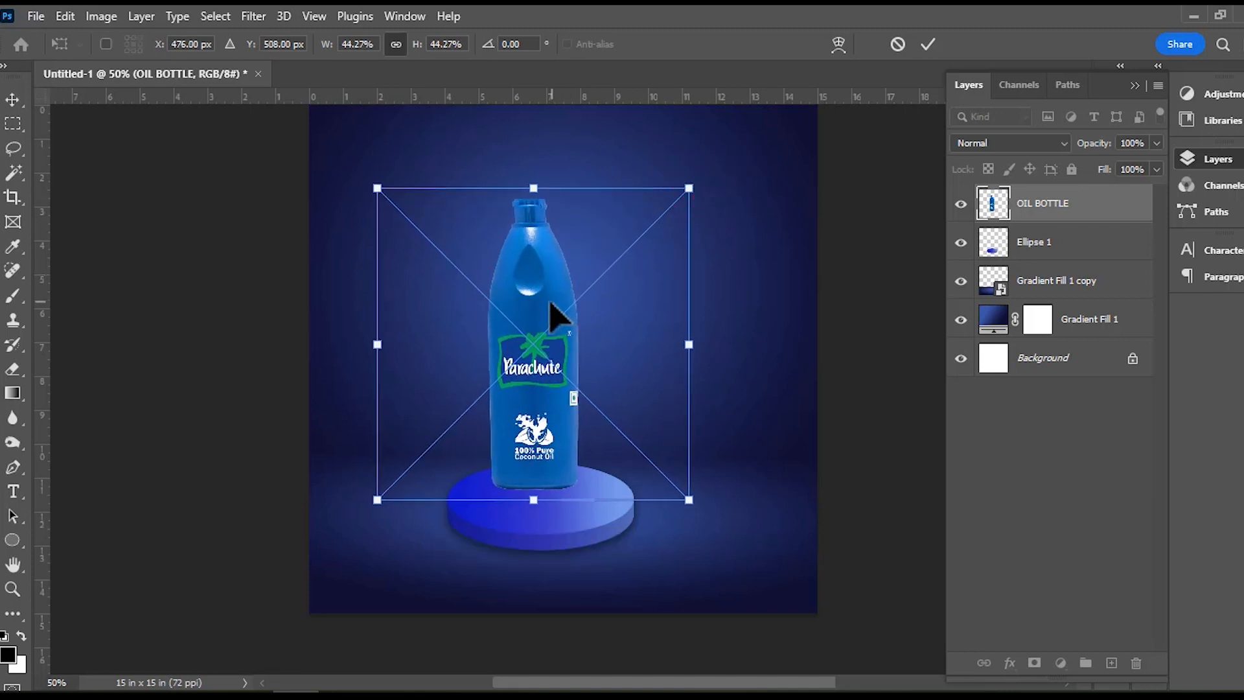
drag(555, 314, 547, 318)
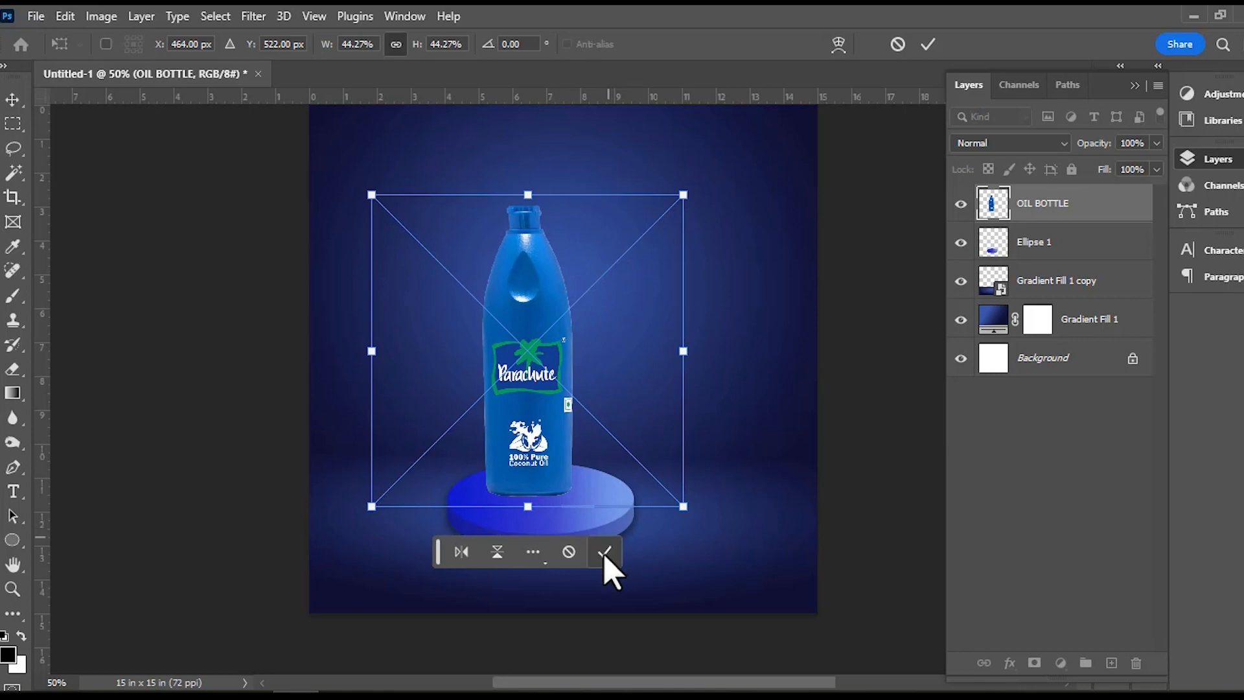
click(605, 550)
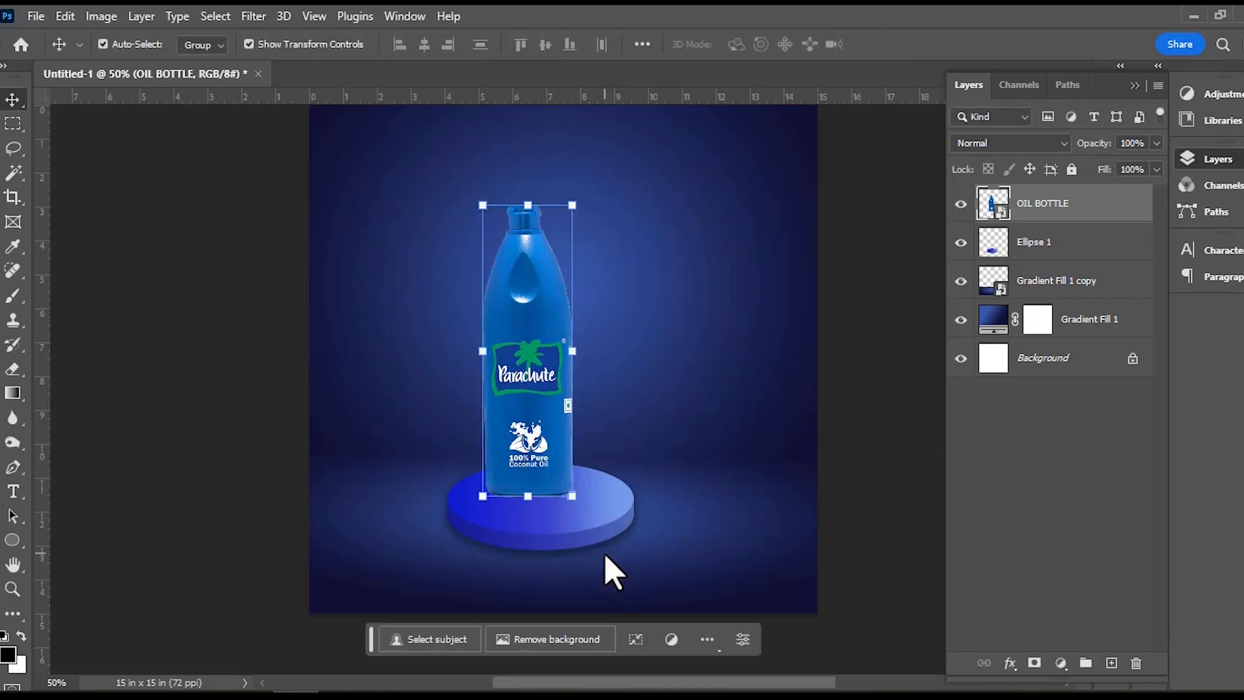
Apply the Camera Raw Filter to the oil bottle with Temperature set to -38.
click(260, 20)
click(284, 154)
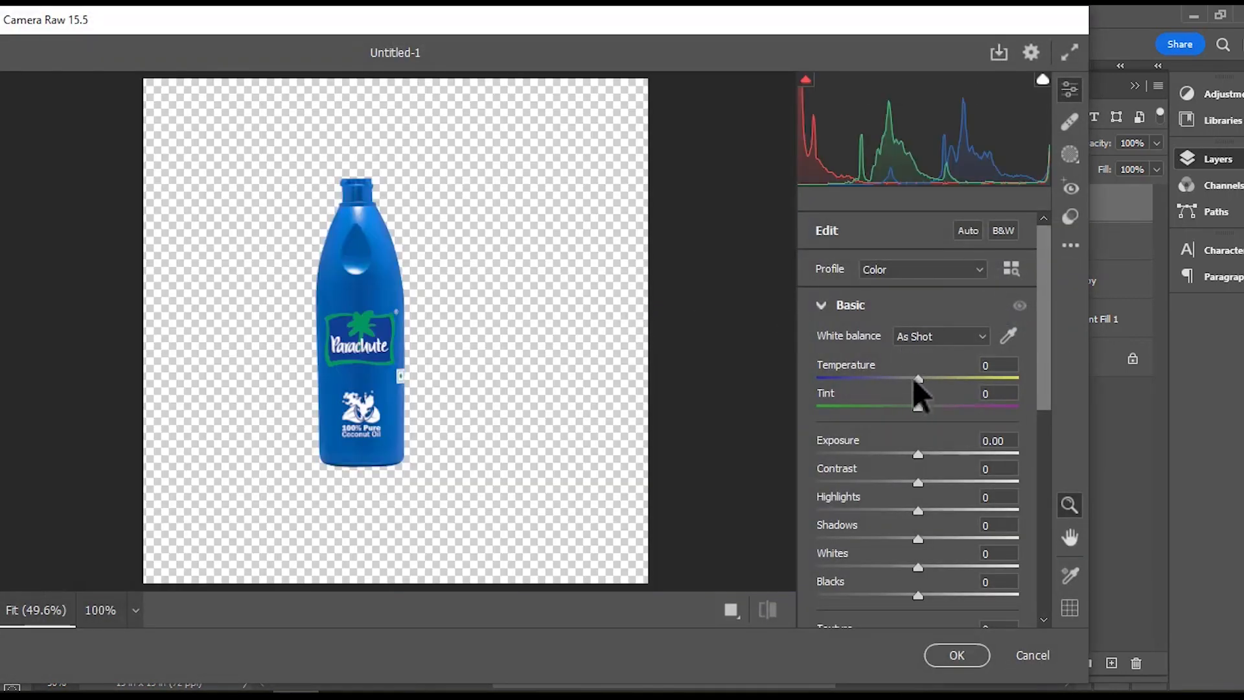
drag(916, 383, 880, 401)
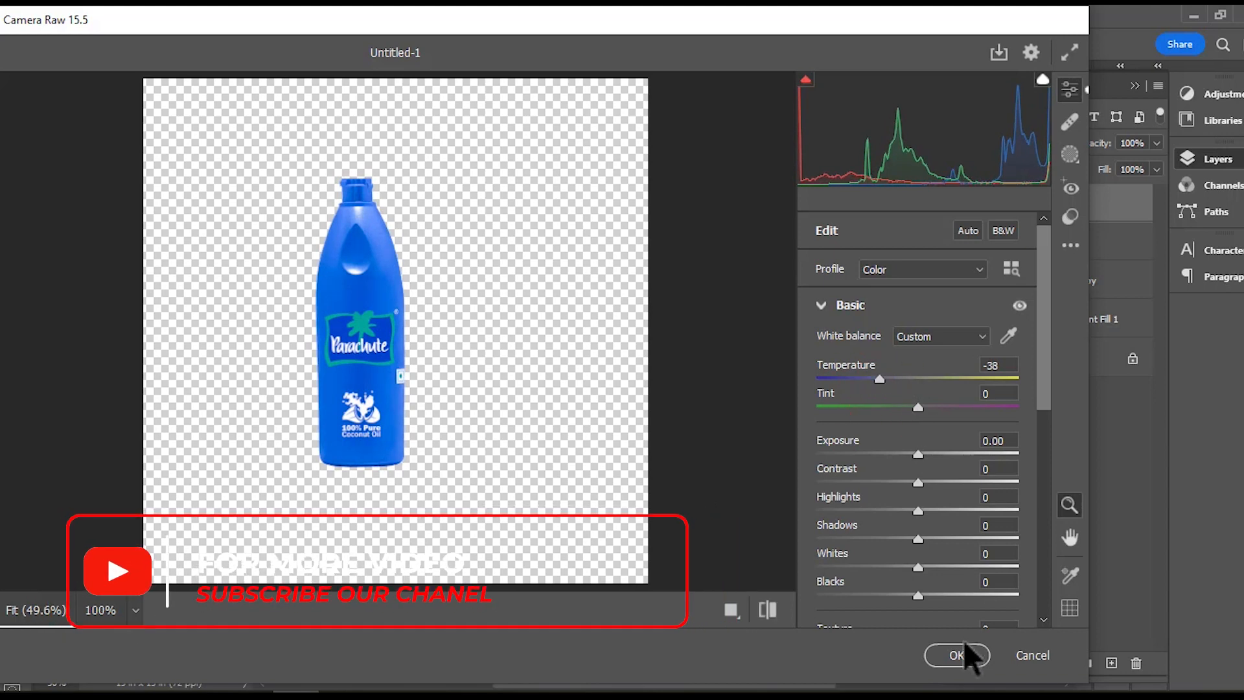
click(956, 655)
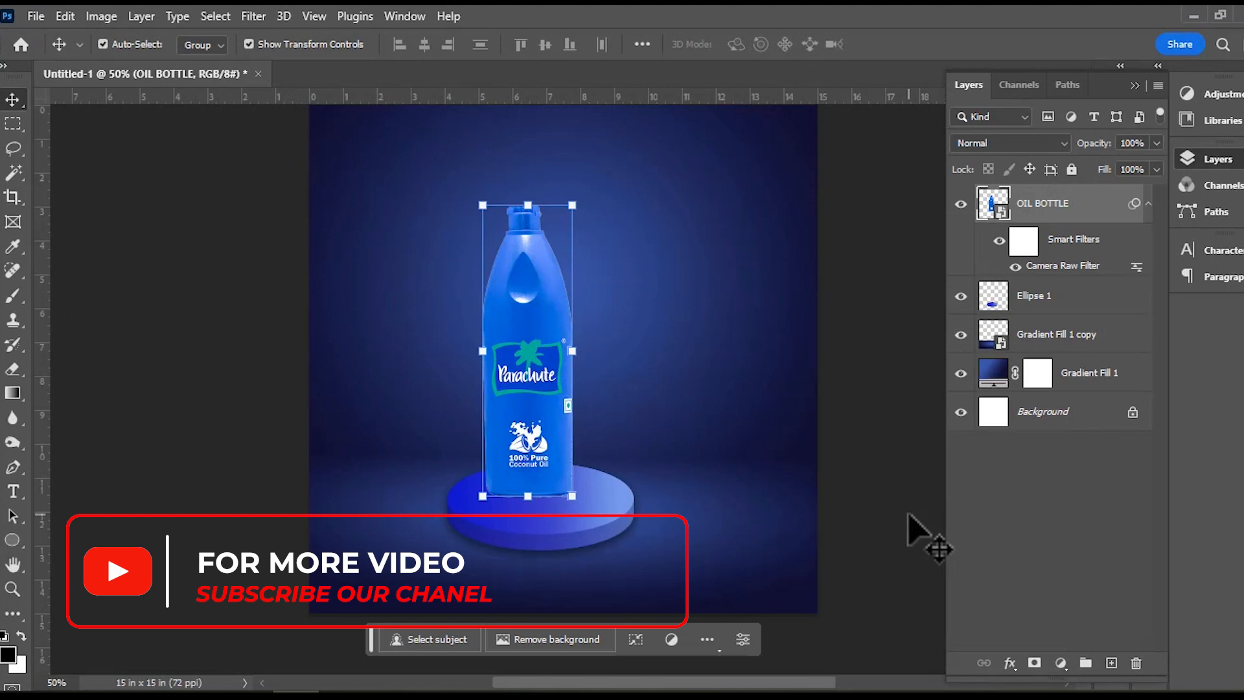
click(873, 415)
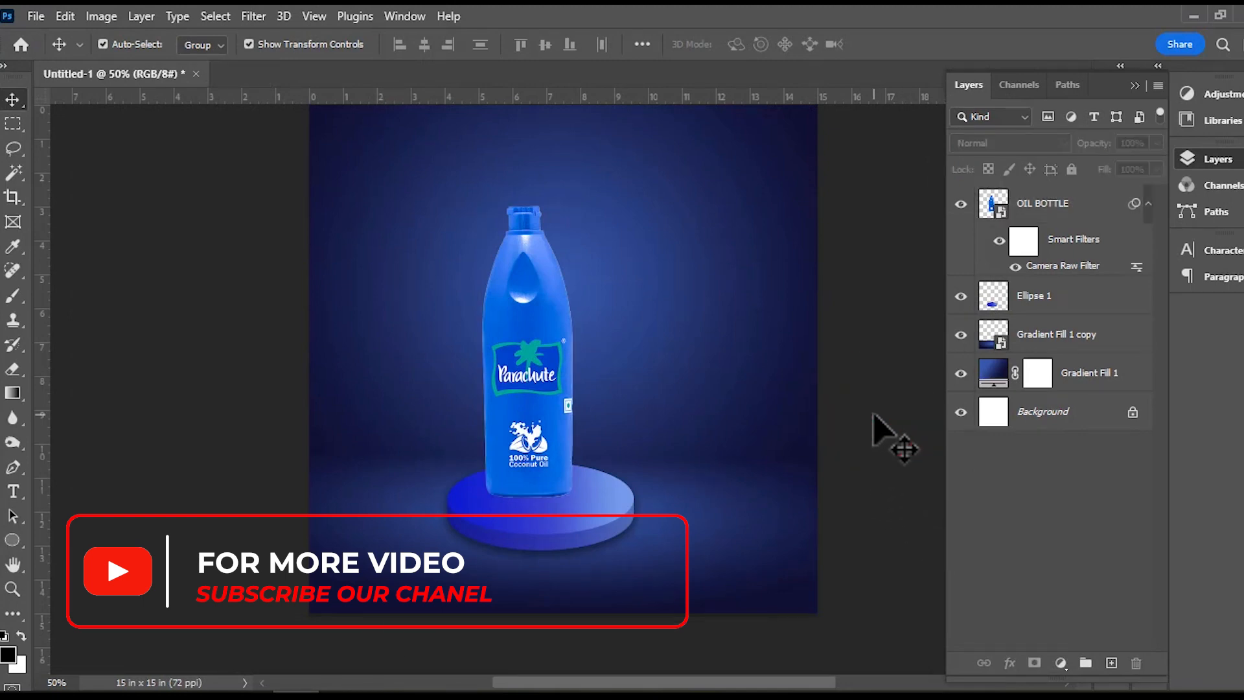
Add a new empty layer directly beneath the OIL BOTTLE layer.
click(522, 392)
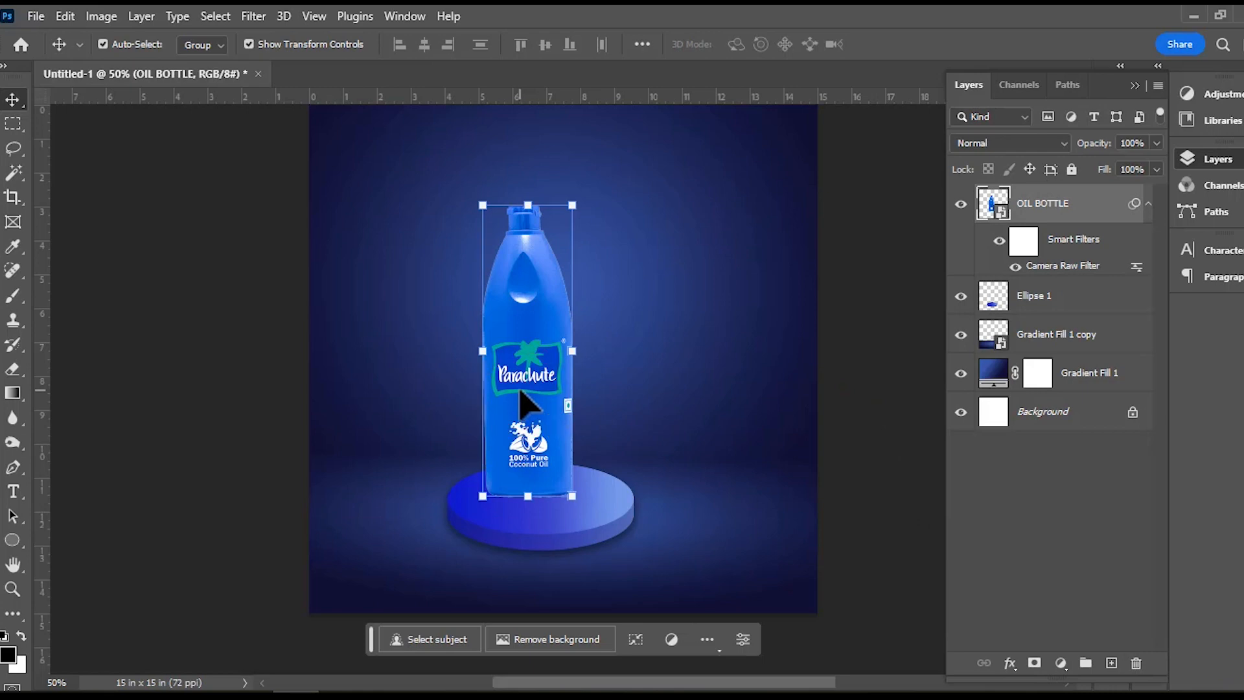
click(1111, 663)
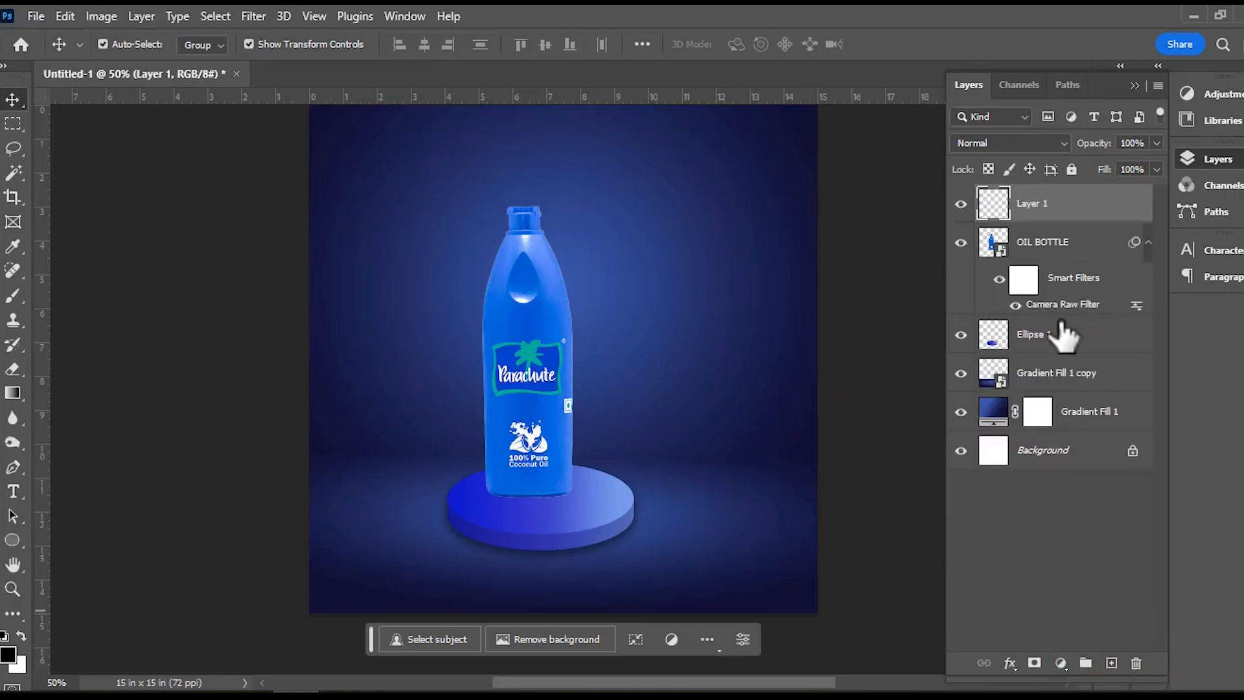
drag(1071, 208, 1077, 314)
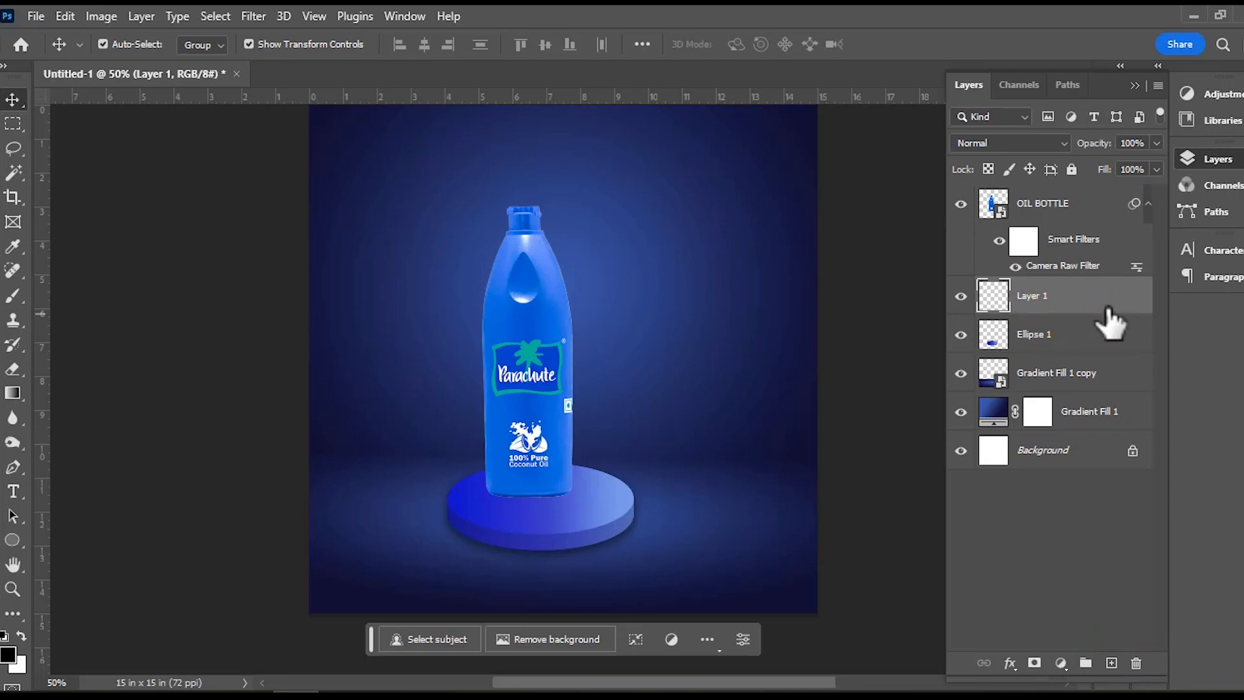
Paint a soft black contact shadow under the bottle's base with a flattened elliptical Soft Round brush of 148 px at 21% opacity.
click(13, 298)
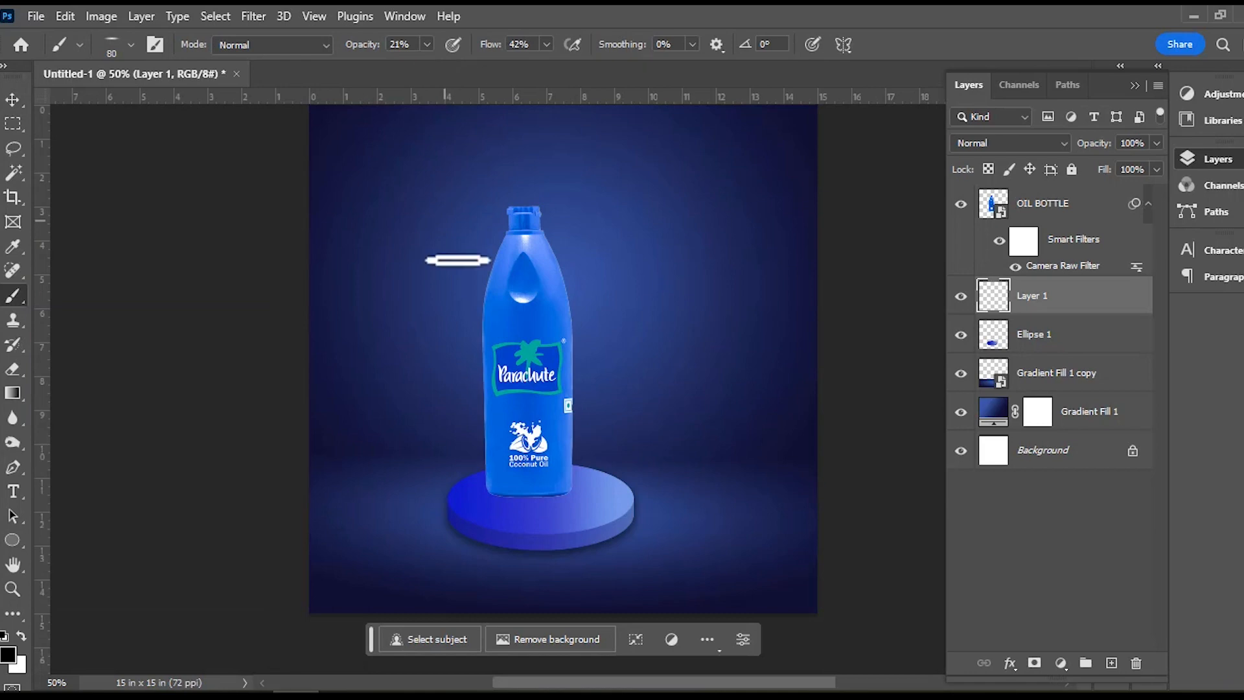
right_click(541, 506)
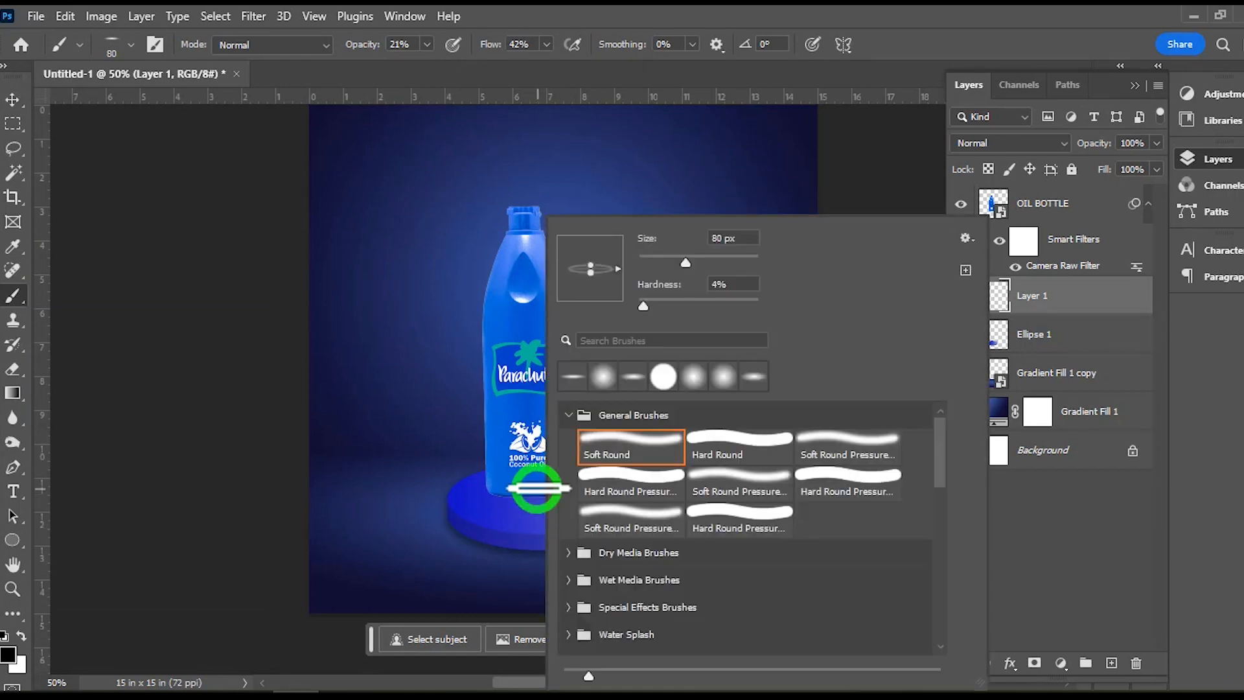
click(591, 278)
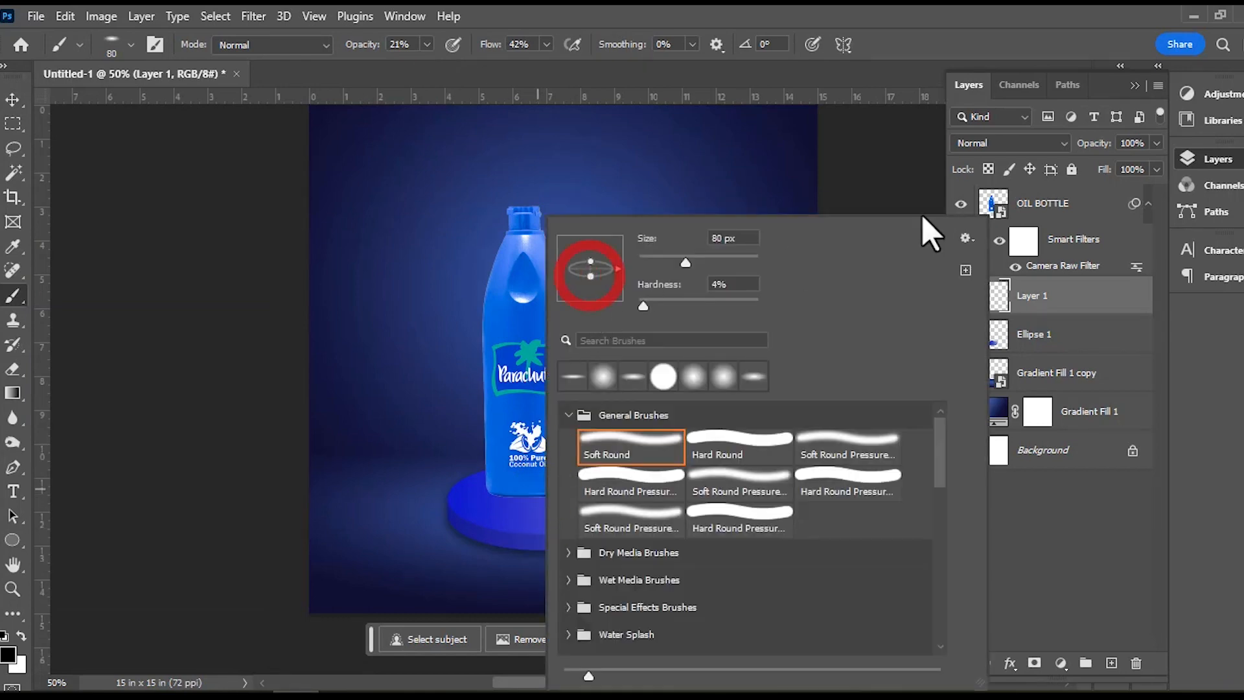
click(904, 8)
drag(568, 468, 533, 488)
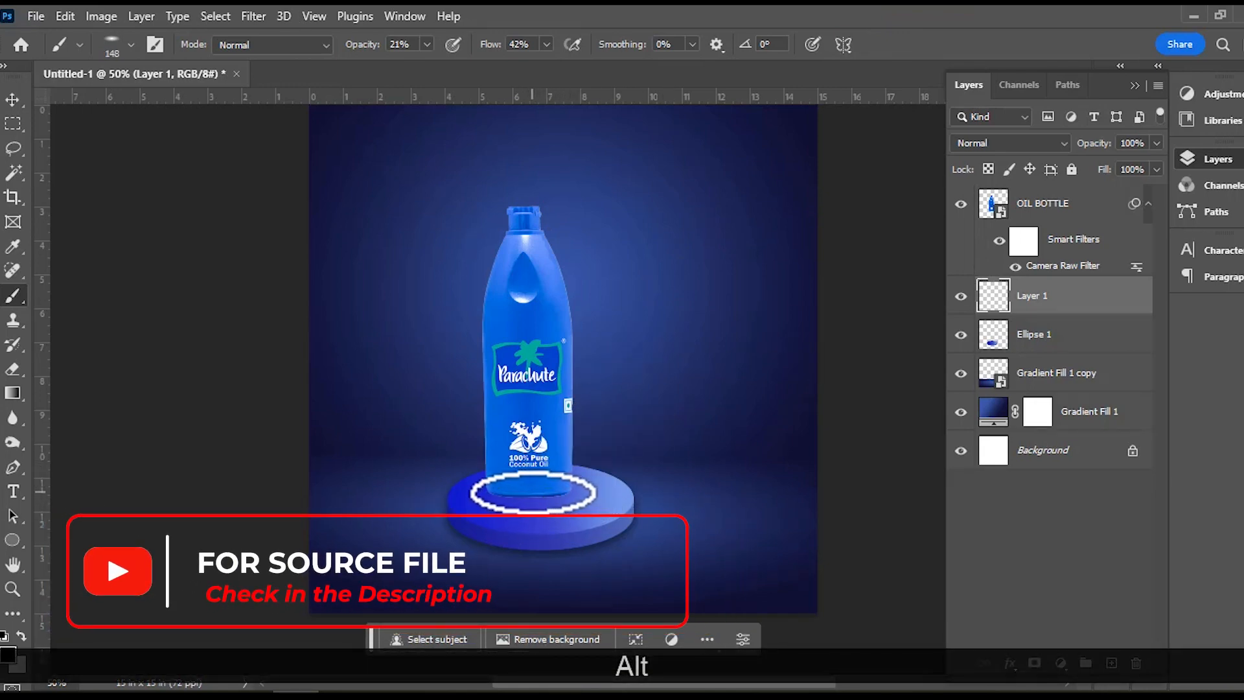
click(530, 493)
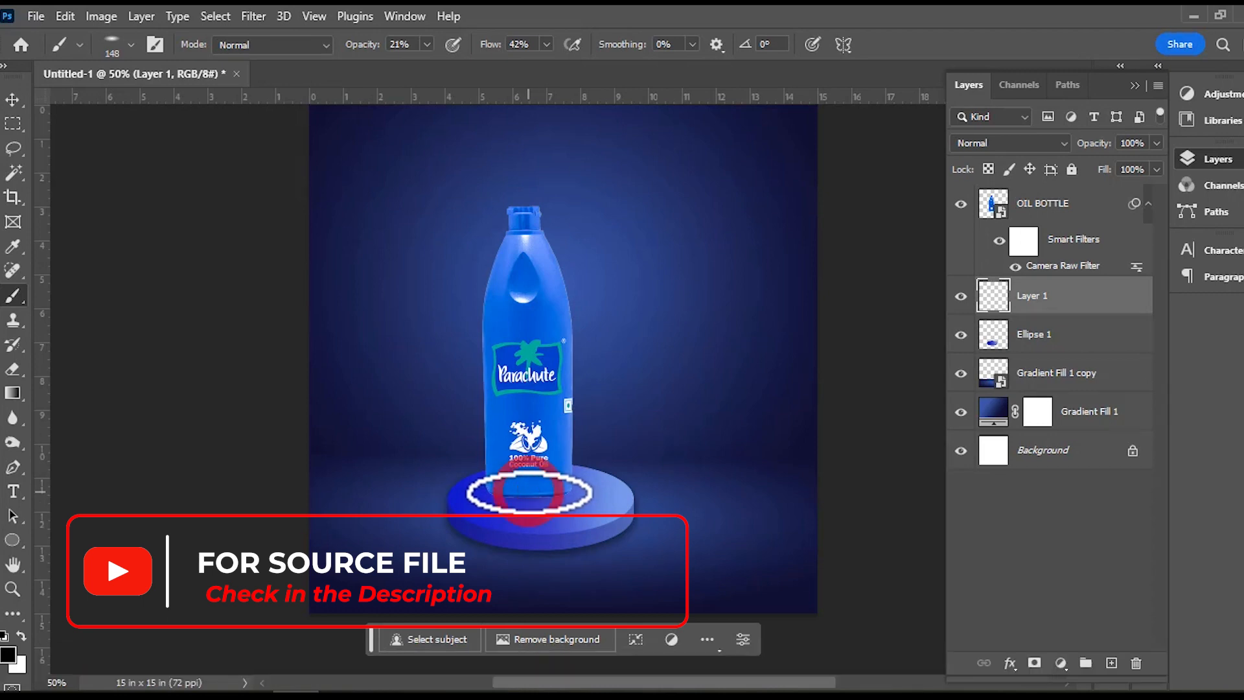
click(527, 493)
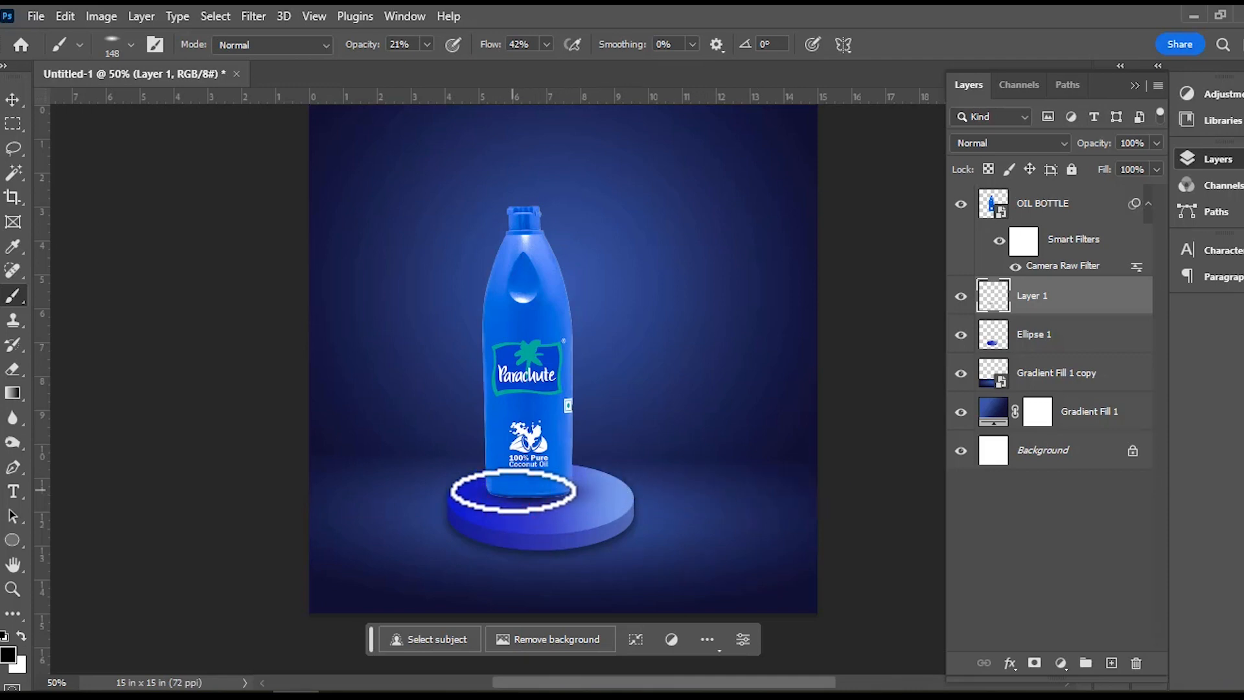
click(533, 480)
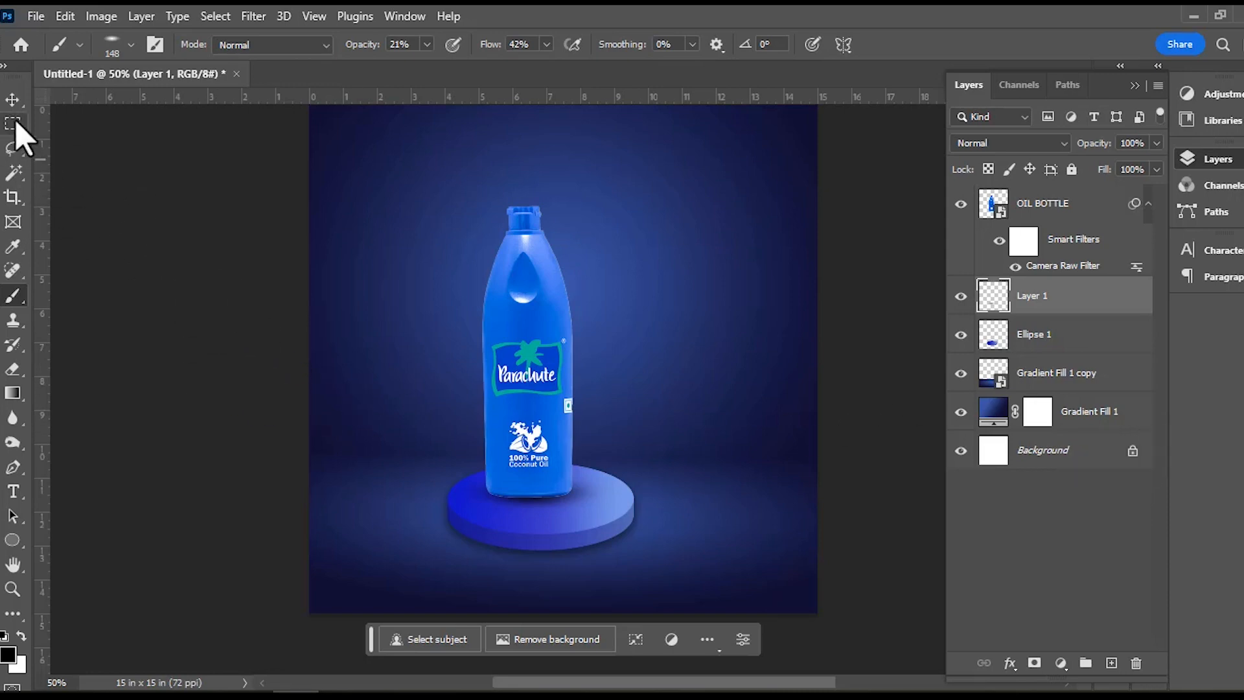
Nudge the painted bottle shadow slightly left on the podium and deselect the layers.
click(13, 99)
key(Left)
key(Left)
key(Left)
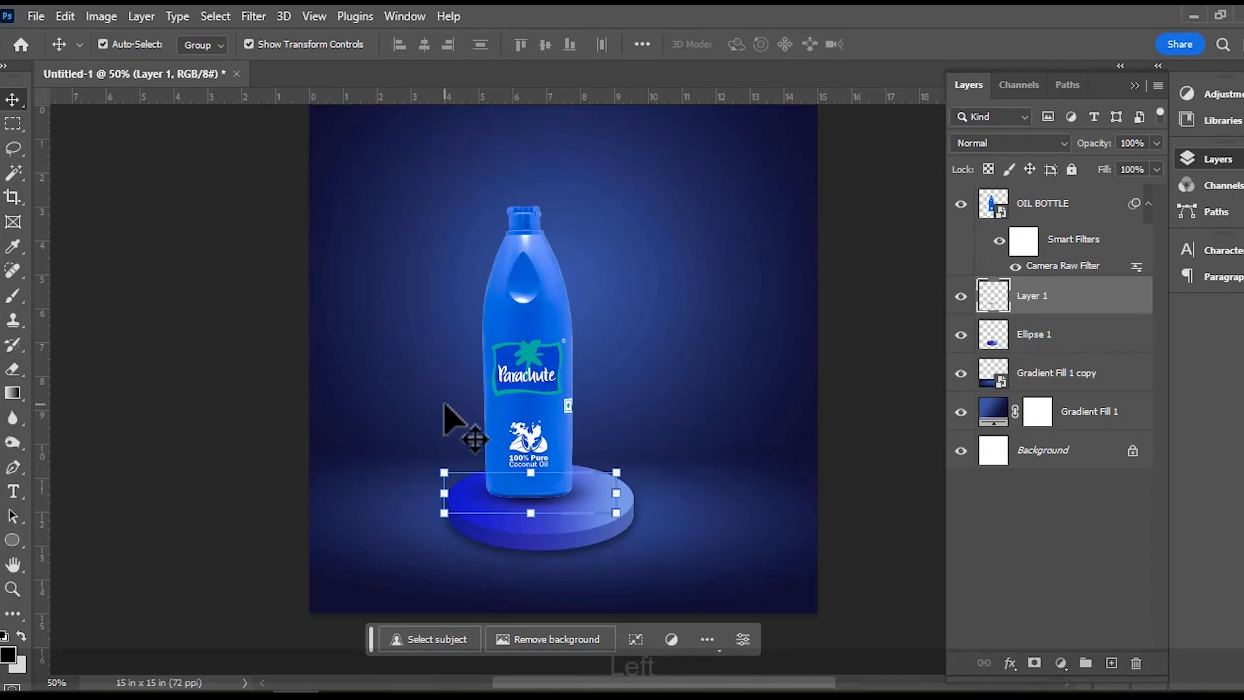
key(Left)
key(Left)
key(Left)
key(Left)
key(Left)
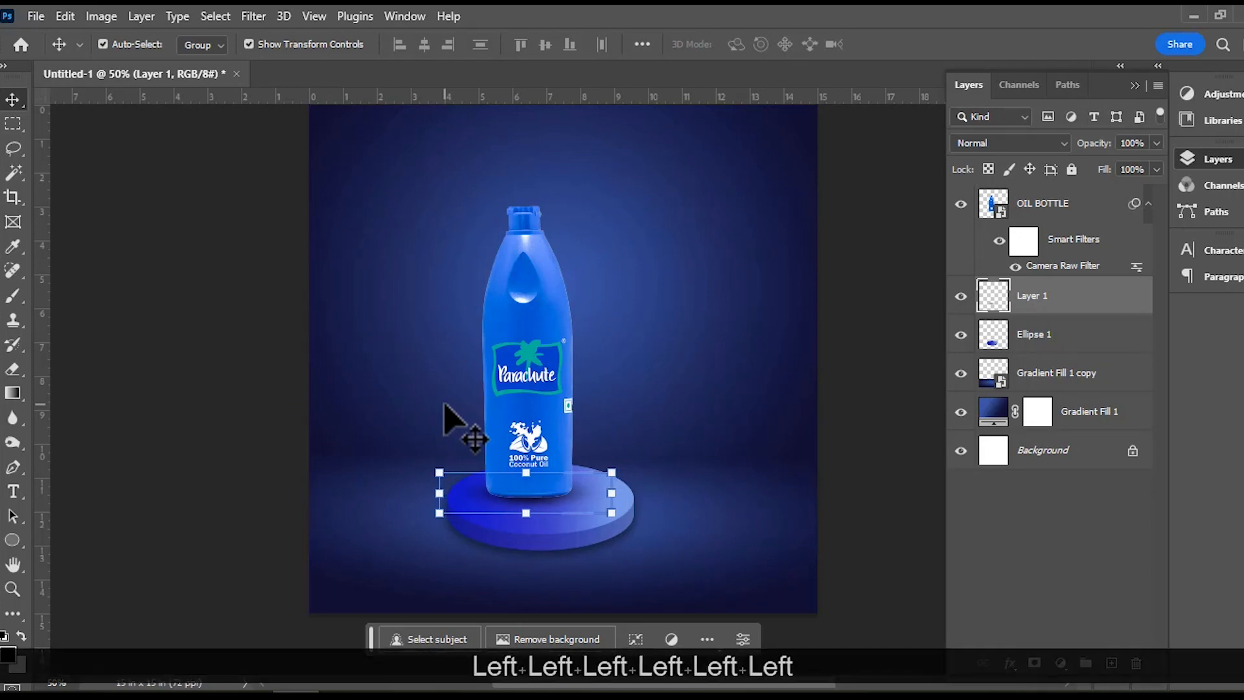
key(Left)
key(Left)
key(Left)
key(Left)
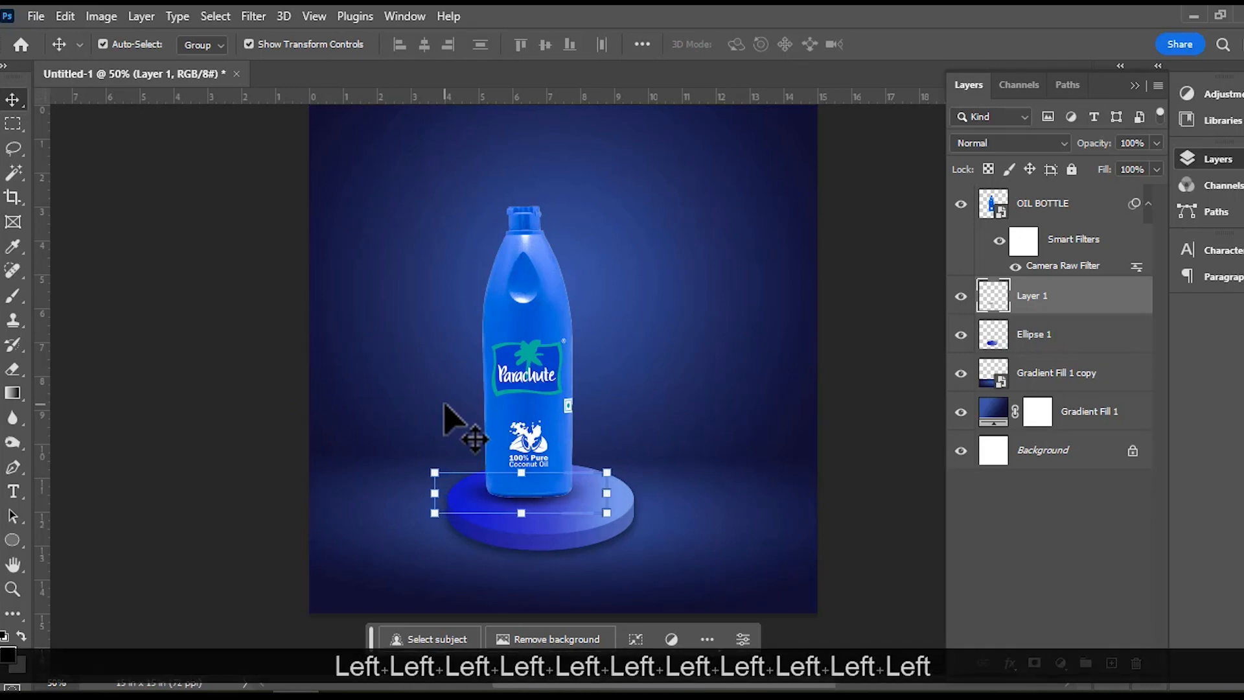
key(Down)
key(Right)
key(Right)
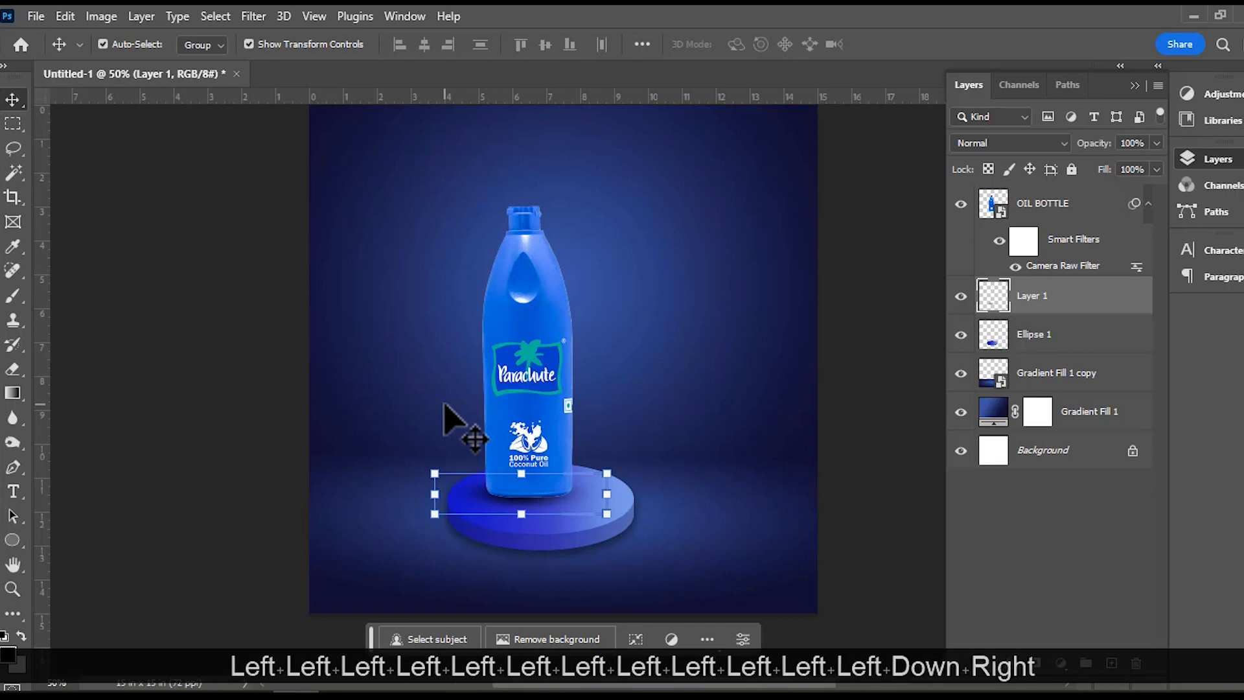
key(Up)
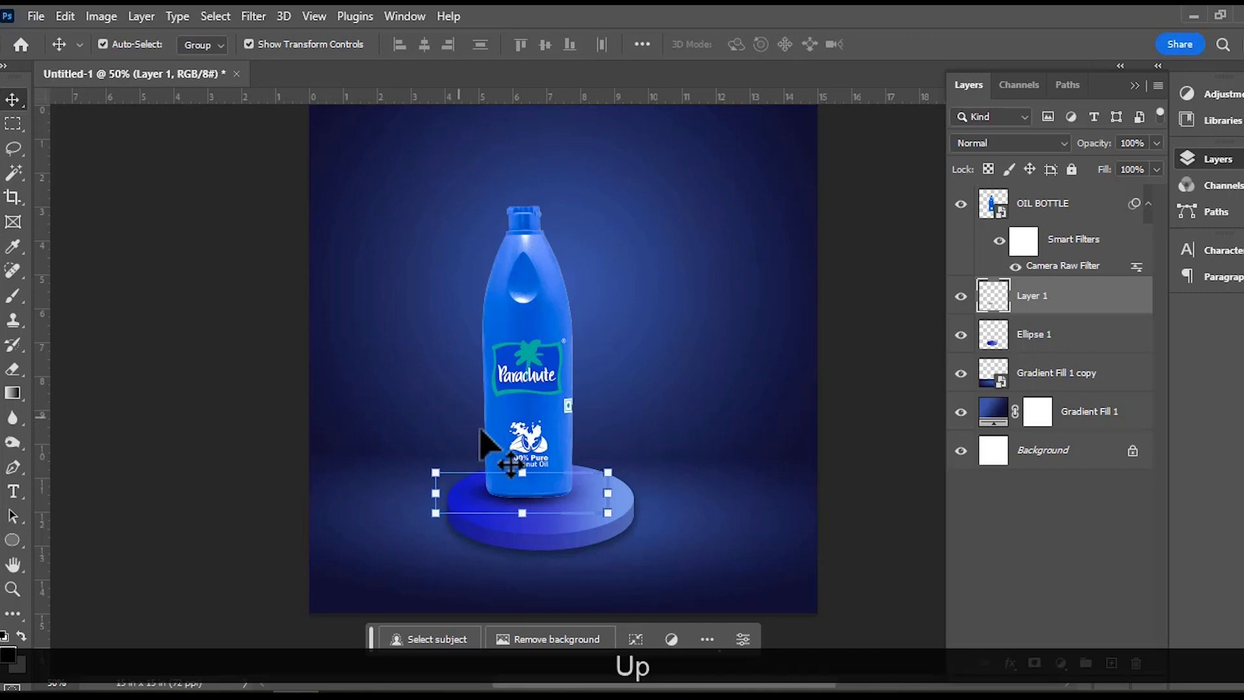
click(860, 367)
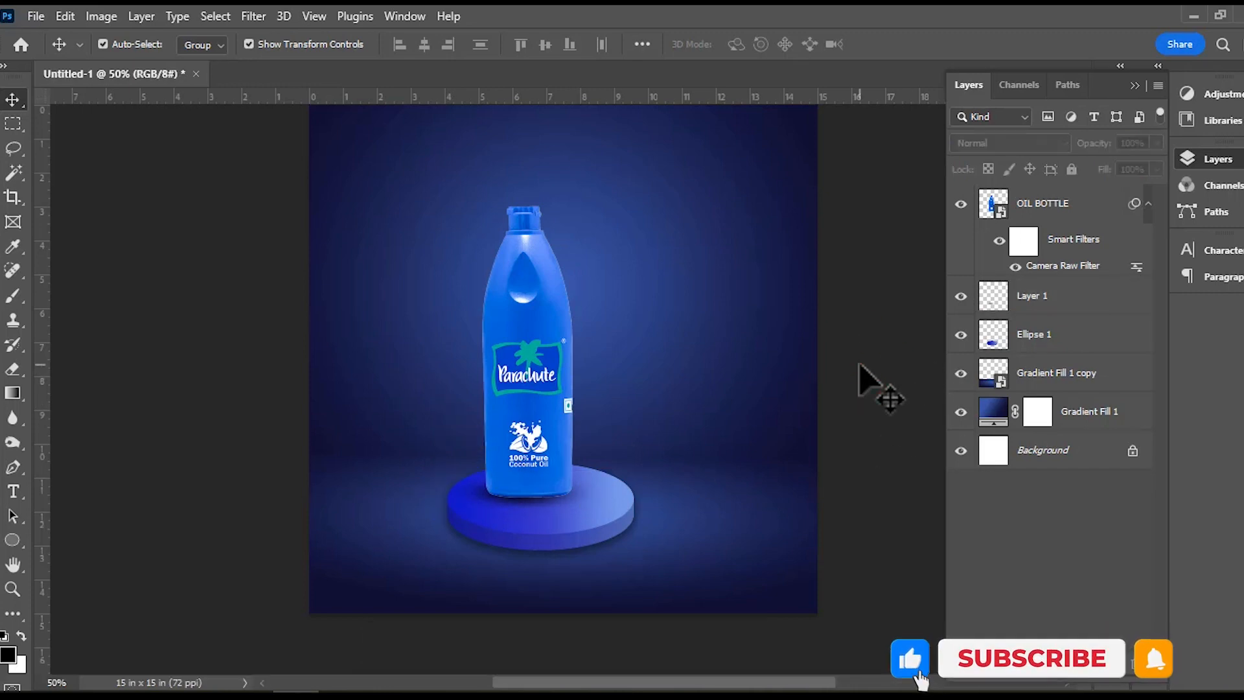
click(564, 424)
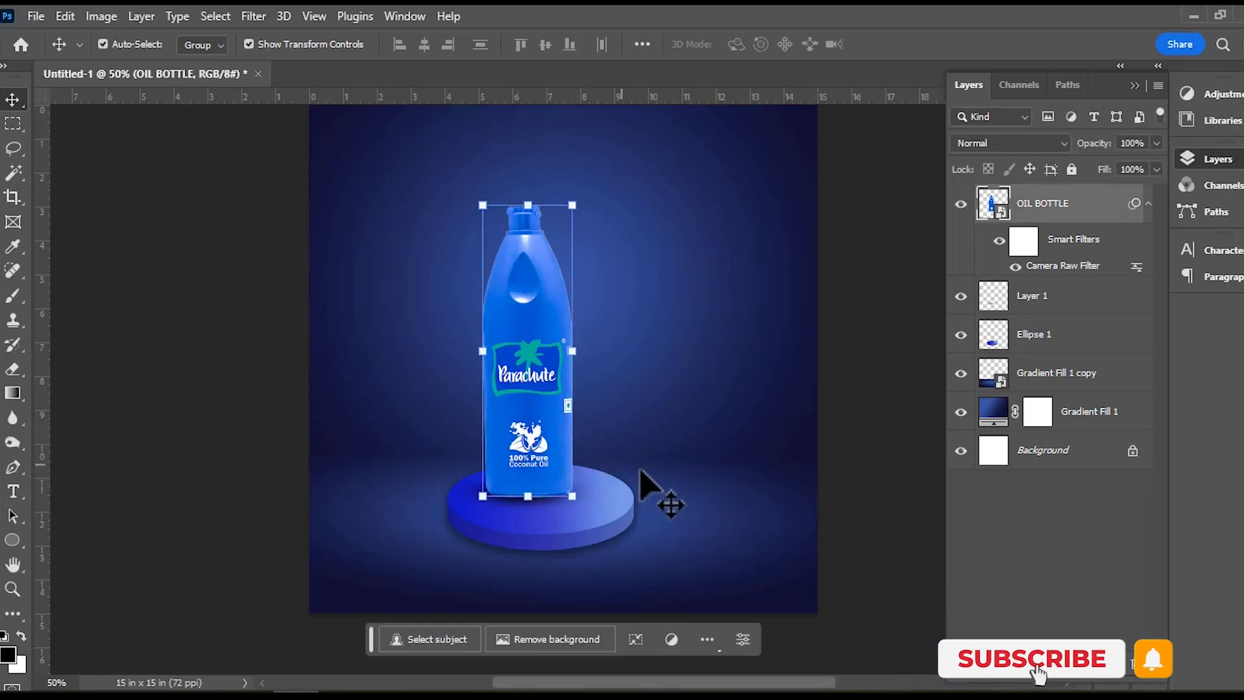
click(845, 423)
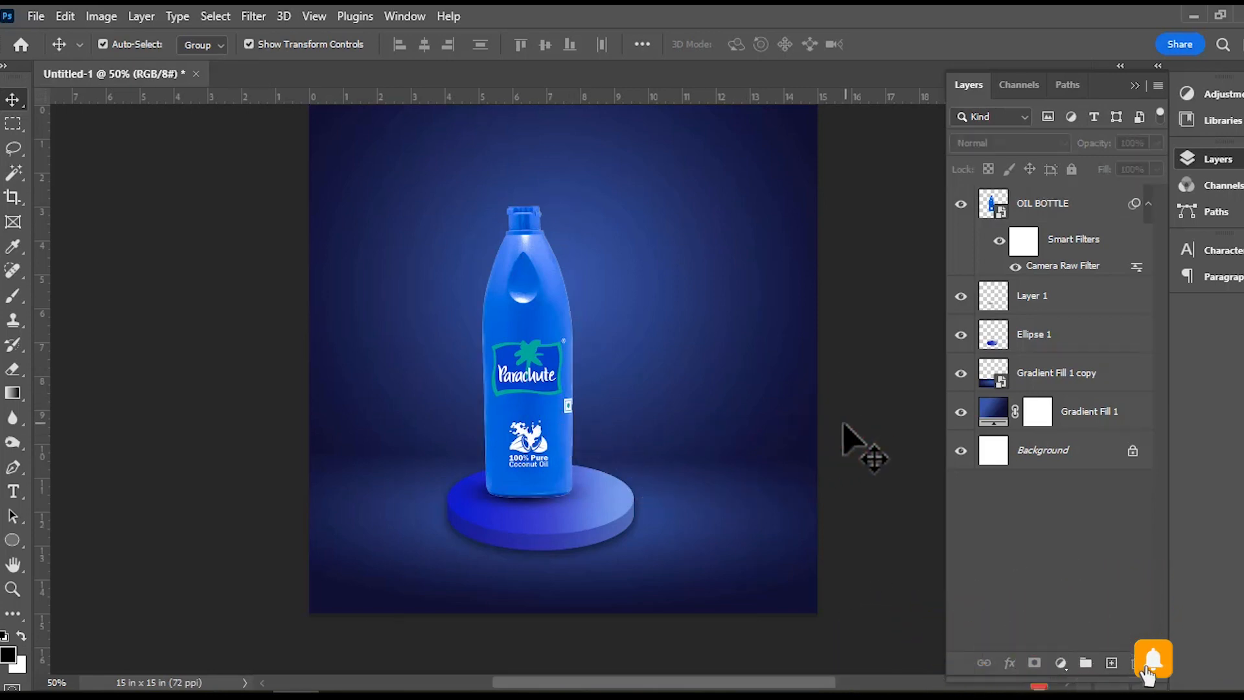
Place COCONUT 1.png from the Video 113 folder into the document and scale it down to about 38%.
click(117, 696)
click(372, 230)
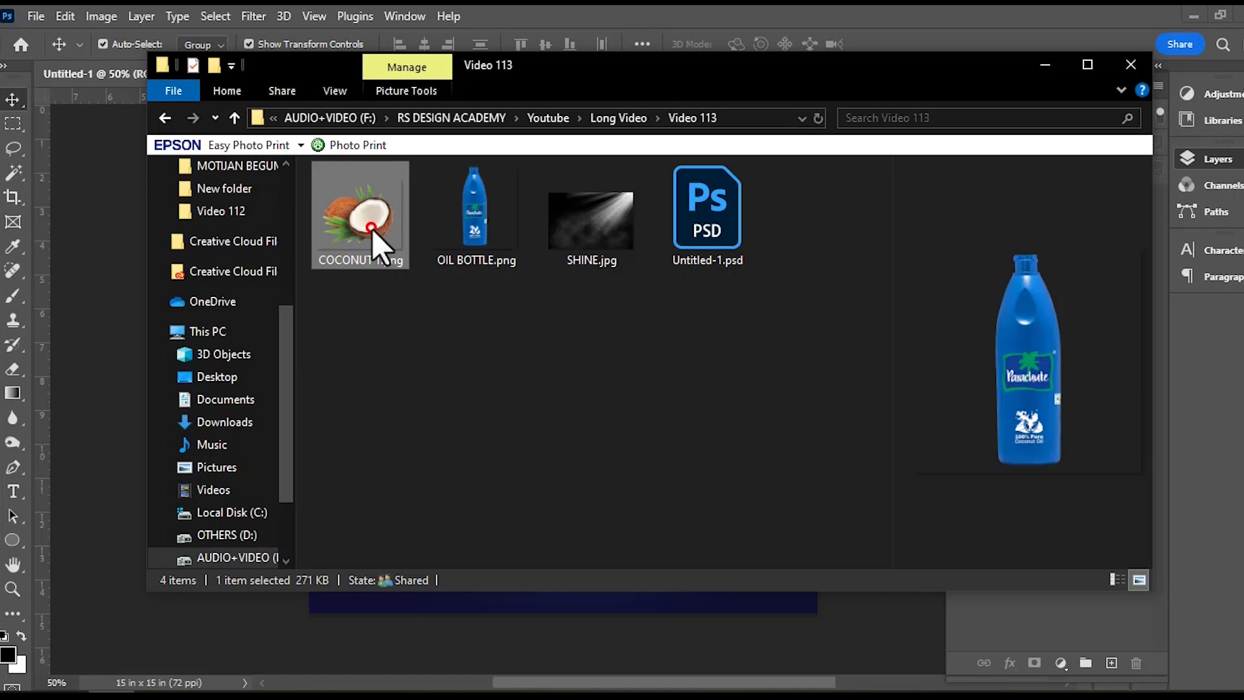
drag(372, 235, 620, 478)
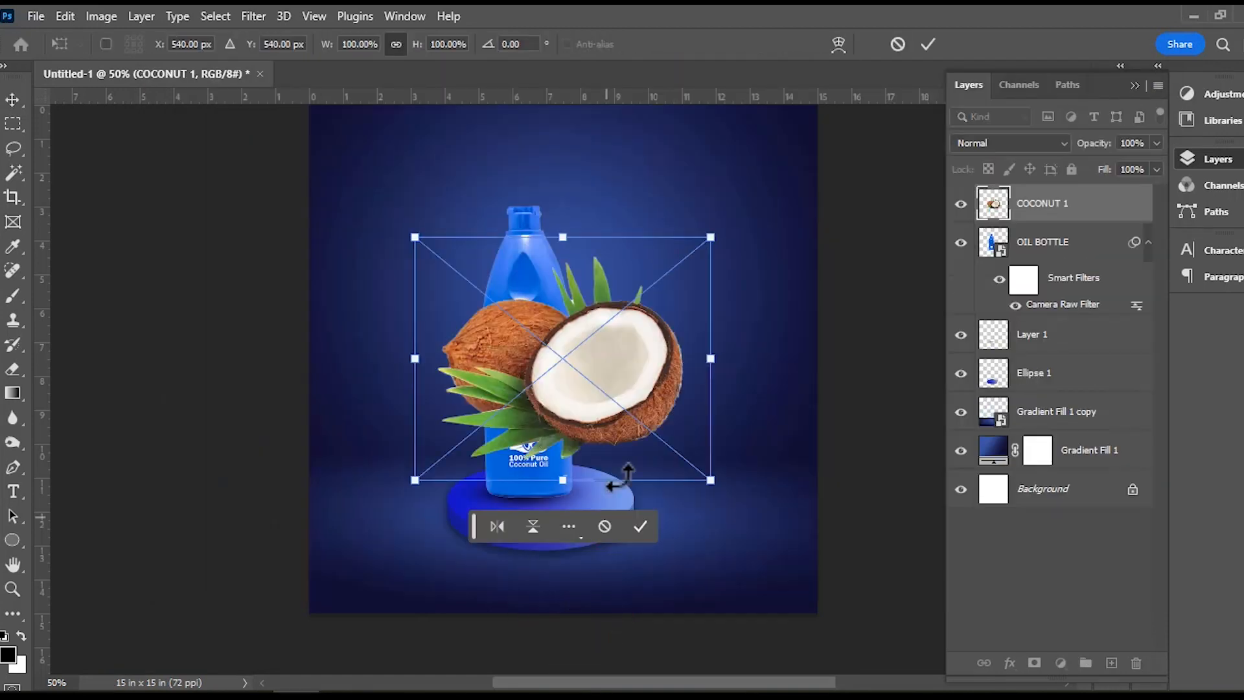
drag(711, 239, 529, 386)
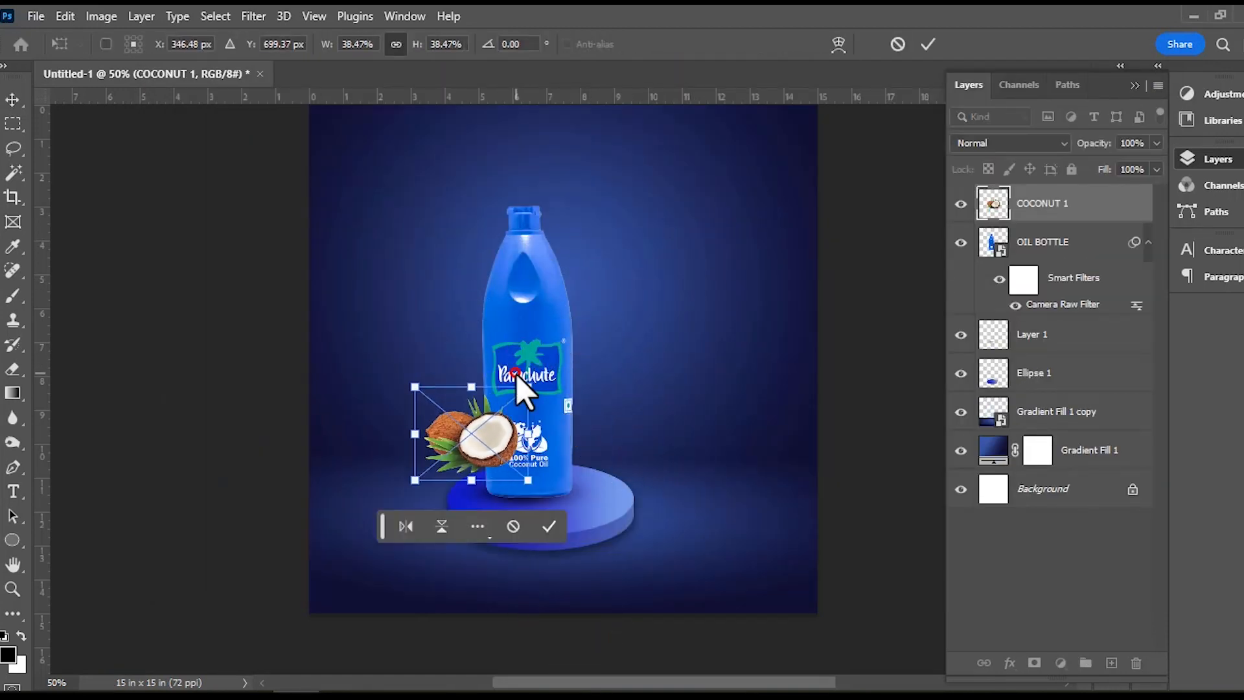
Set the coconuts on the podium at the bottle's lower right at about 35.76% scale, X 566 px, Y 768 px, and commit the placement.
drag(507, 460, 619, 495)
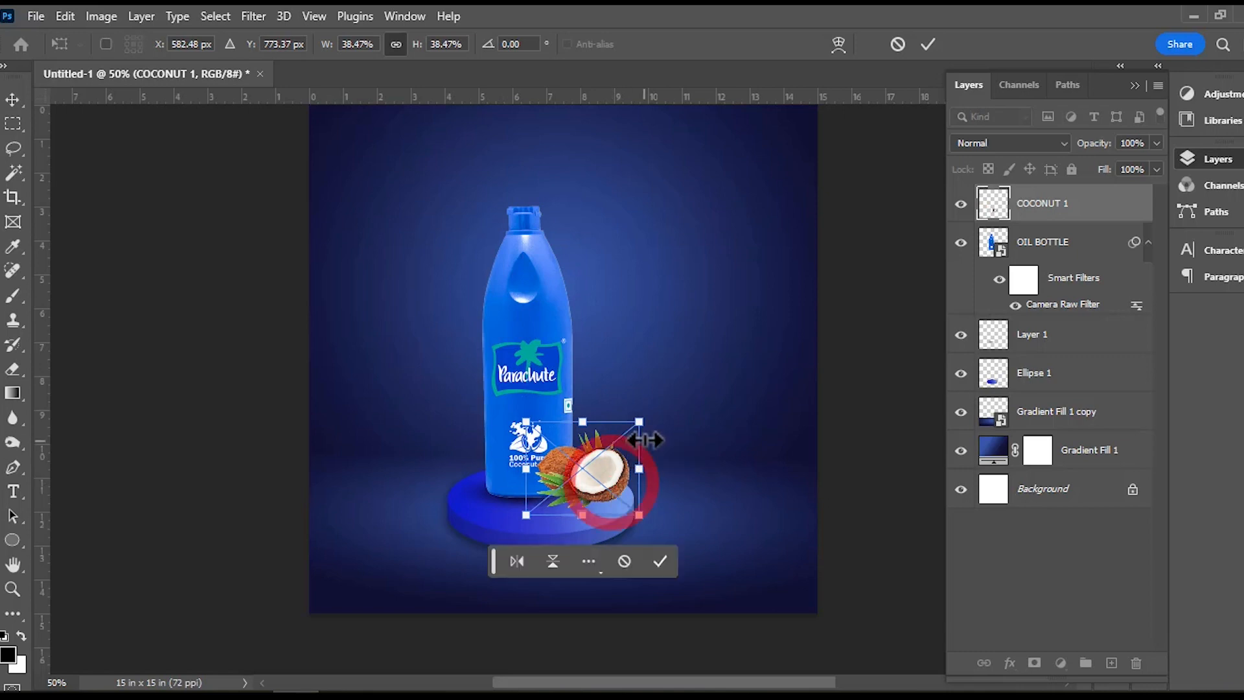
mouse_move(641, 423)
mouse_down()
mouse_move(630, 436)
mouse_move(632, 425)
mouse_up()
drag(592, 502, 600, 492)
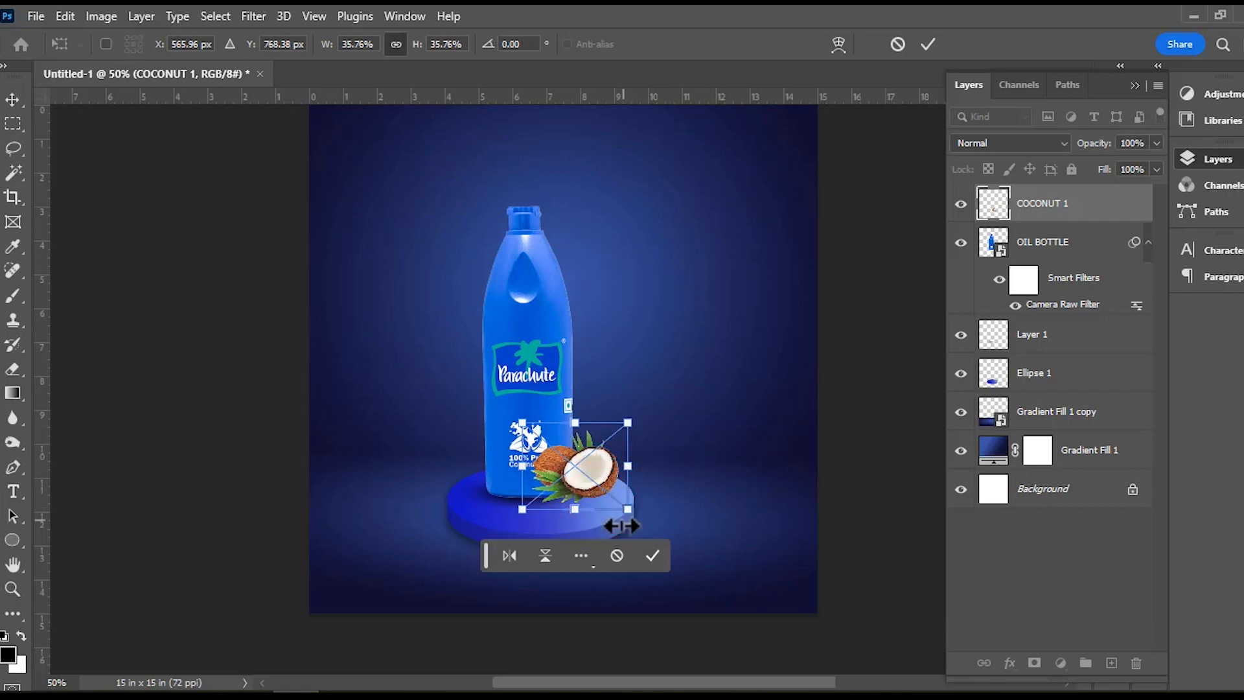
click(654, 558)
Paint a soft black shadow beneath the coconuts on Layer 1 with the 148 px flattened brush at 21% opacity.
scroll(606, 492, up, 1)
scroll(606, 492, up, 1)
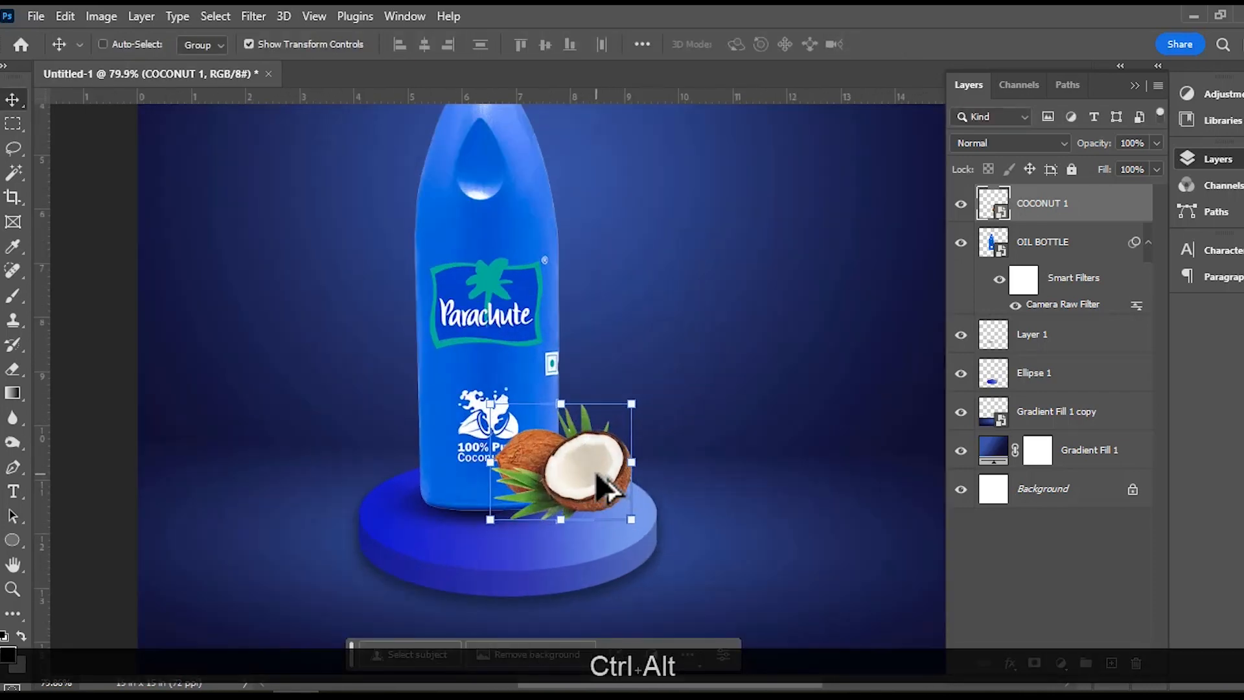
scroll(606, 489, up, 2)
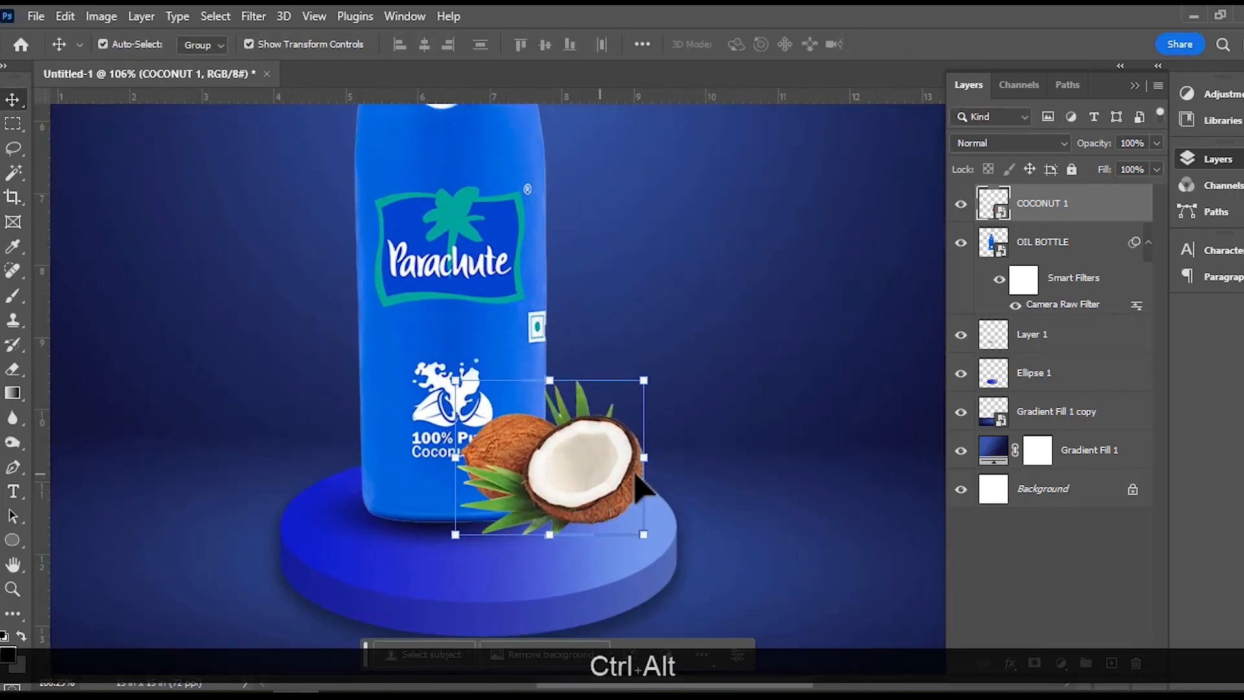
click(1035, 350)
click(13, 295)
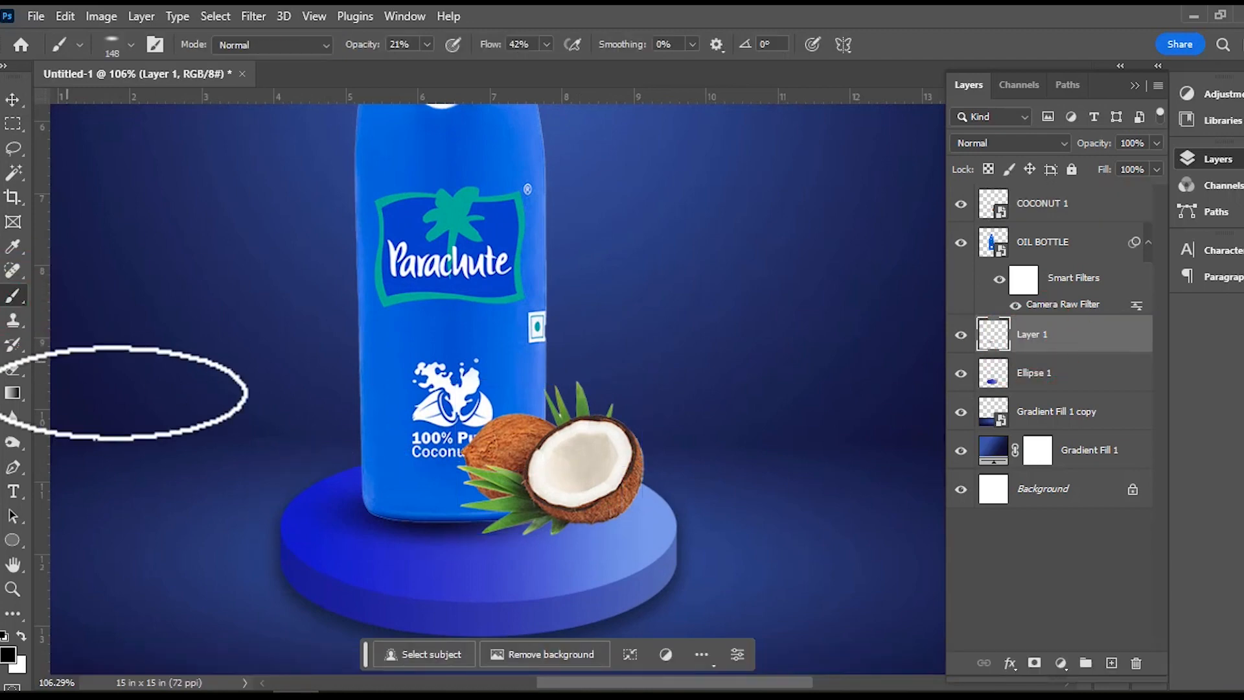
click(585, 533)
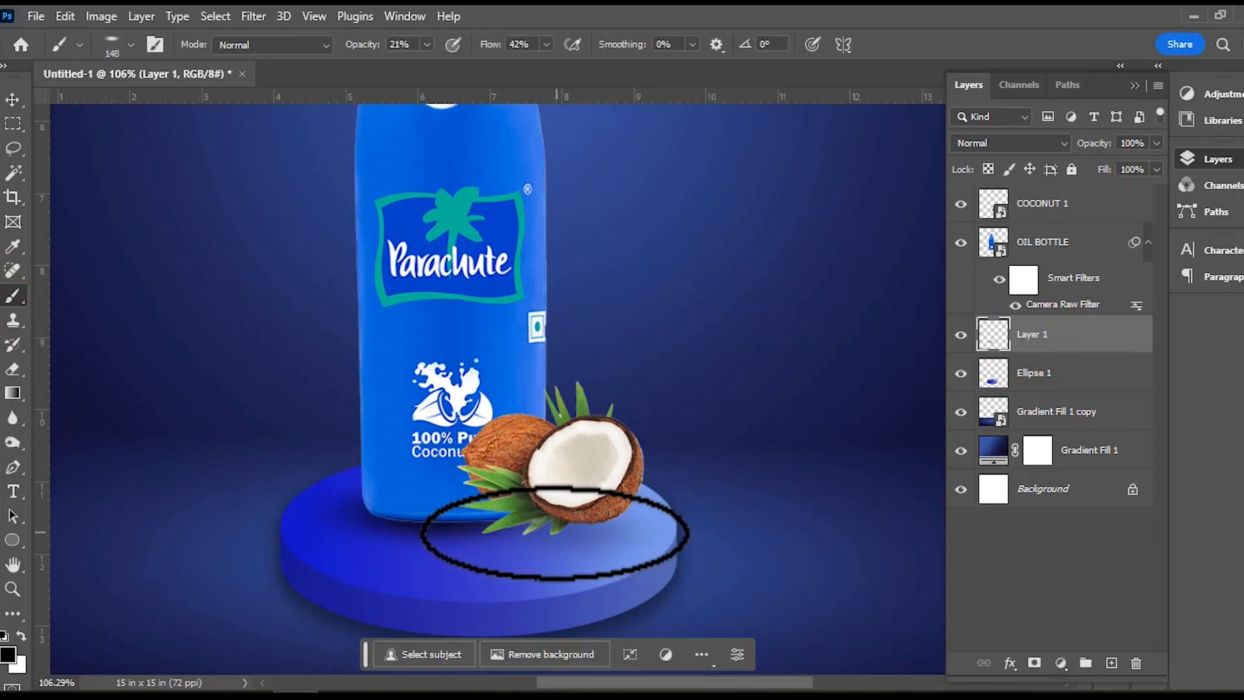
click(593, 479)
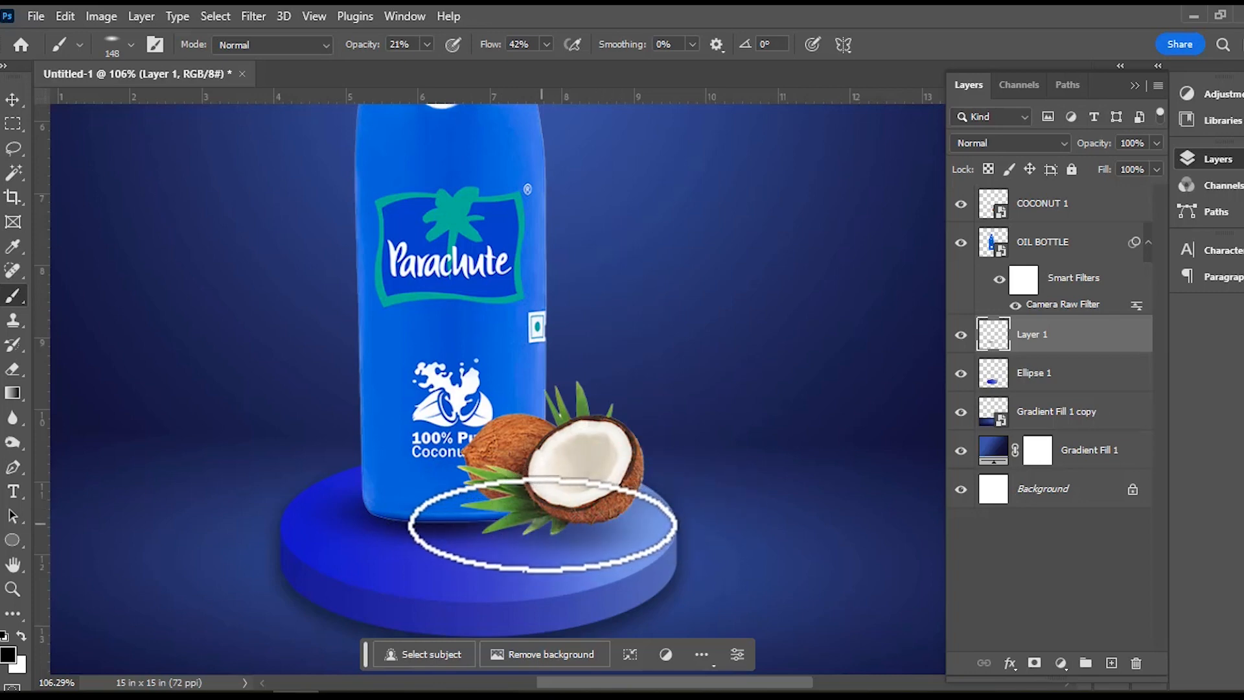
click(539, 530)
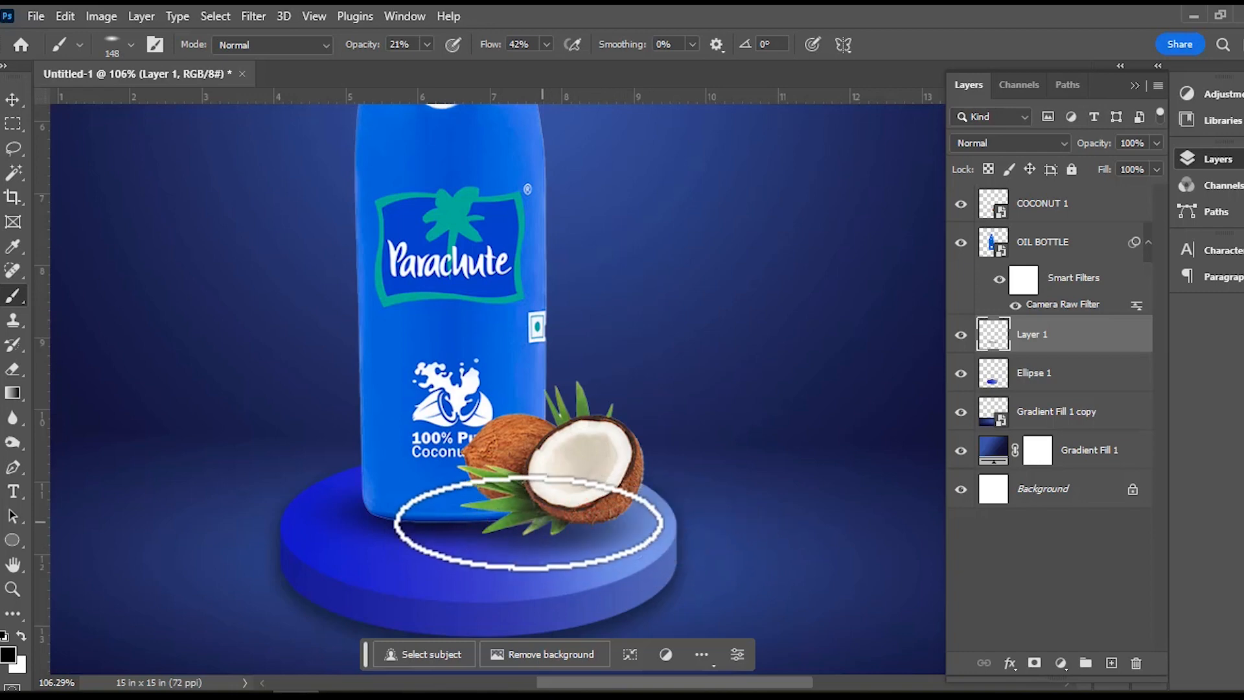
Reduce the brush size to 24 px and add a new layer between COCONUT 1 and OIL BOTTLE.
drag(490, 469, 423, 470)
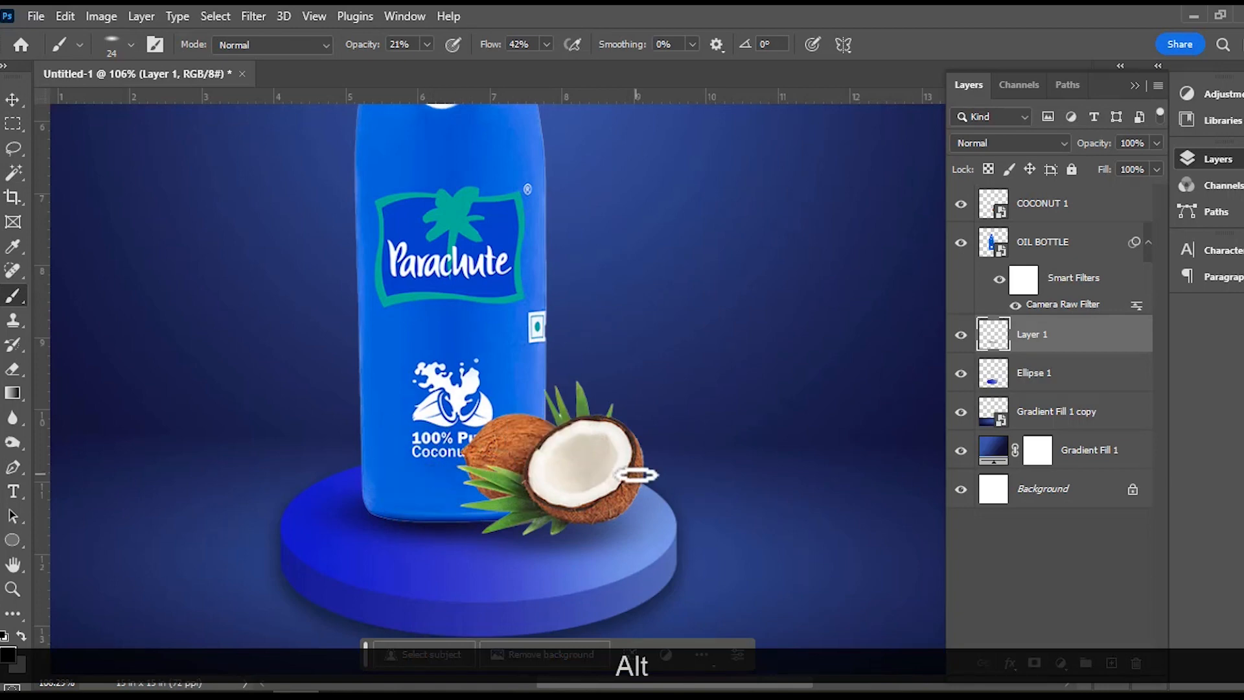
click(1038, 219)
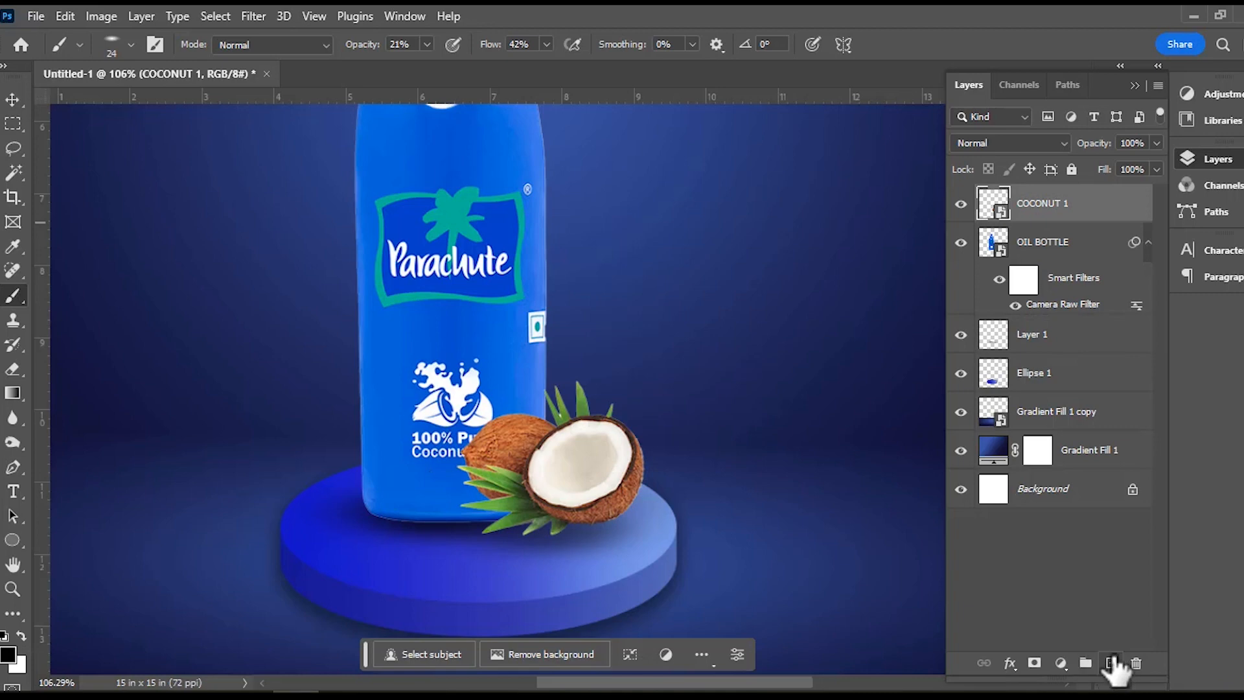
click(1111, 663)
drag(1072, 216, 1066, 280)
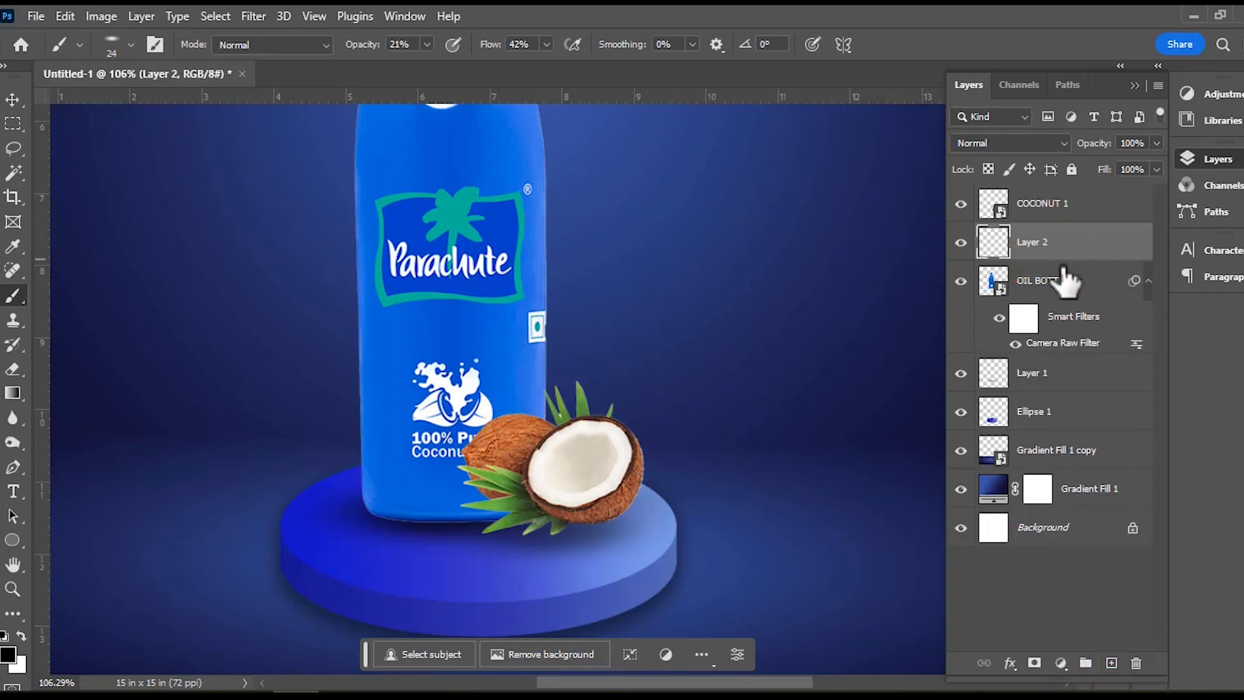
Make the 24 px brush tip fully round and paint a soft shadow on the bottle along the coconuts' edges on Layer 2.
right_click(467, 447)
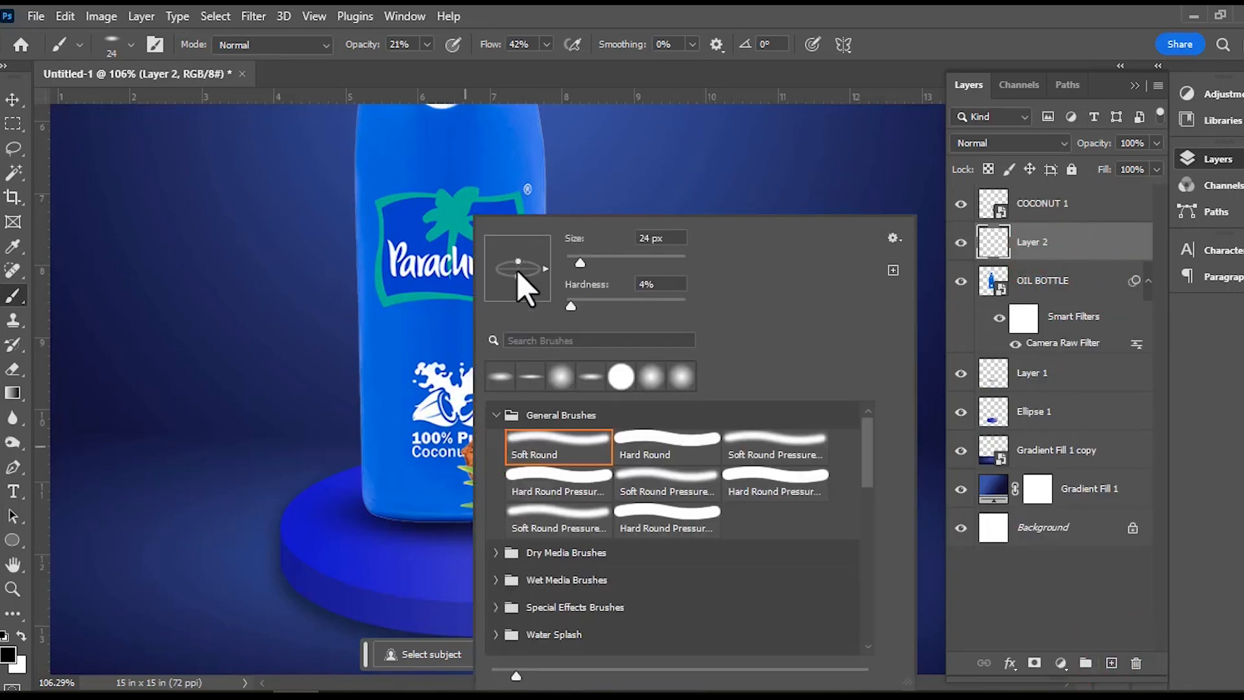
click(876, 18)
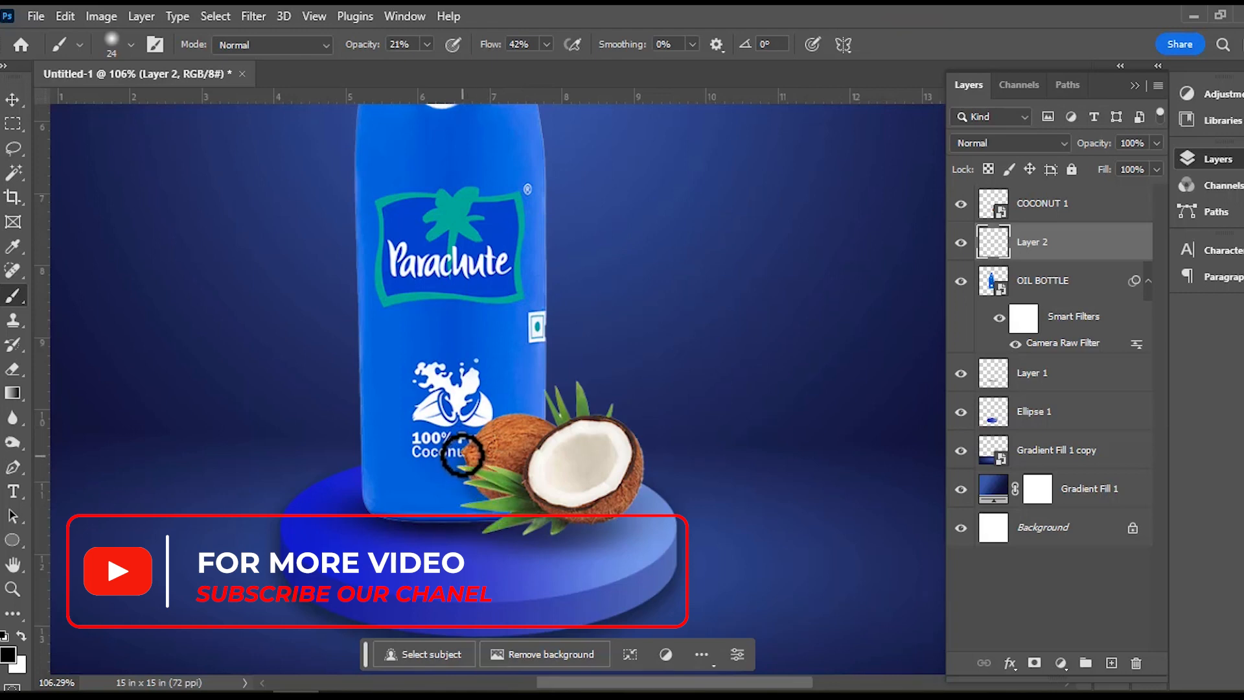
mouse_move(526, 417)
mouse_down()
mouse_move(479, 437)
mouse_move(545, 417)
mouse_up()
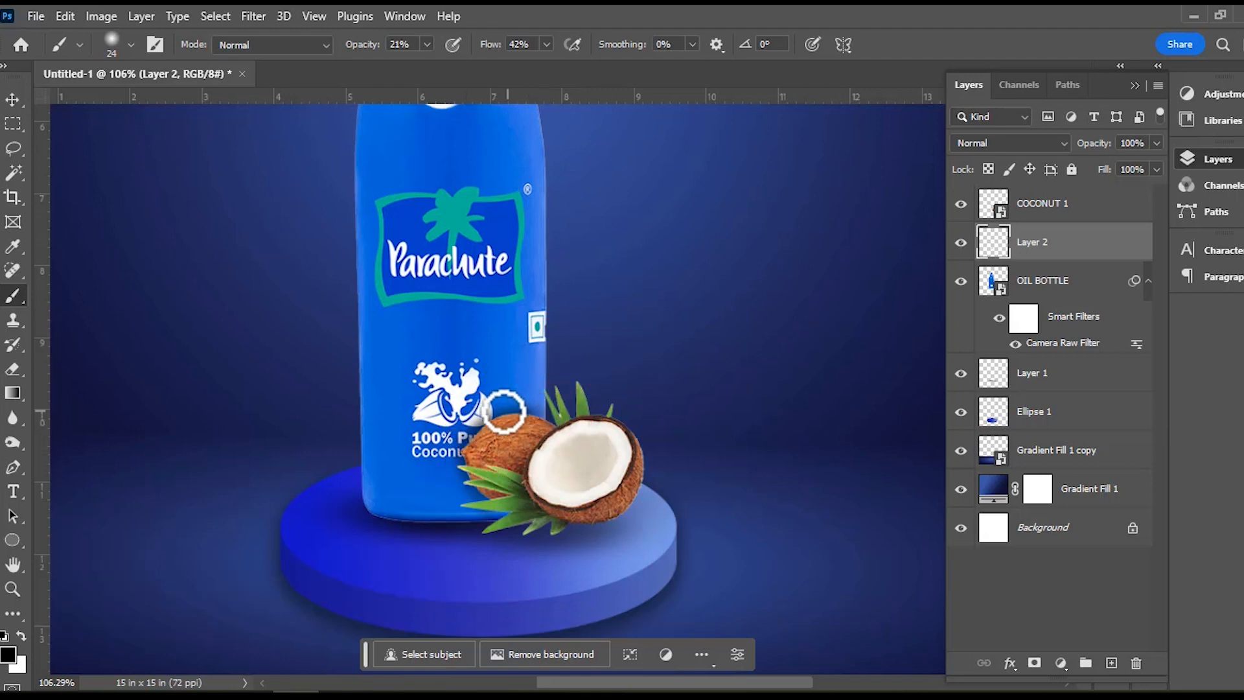
click(471, 477)
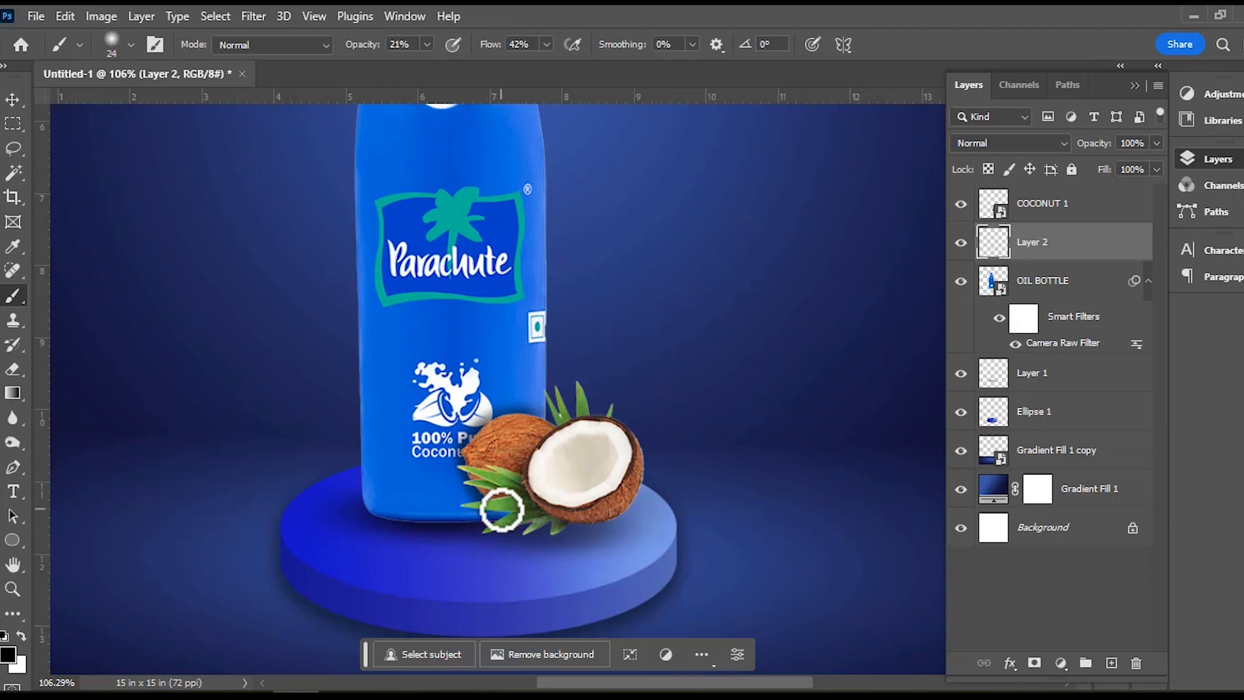
Erase the excess shadow above the coconuts on Layer 2 with the 106 px eraser at 100% opacity.
scroll(505, 467, down, 5)
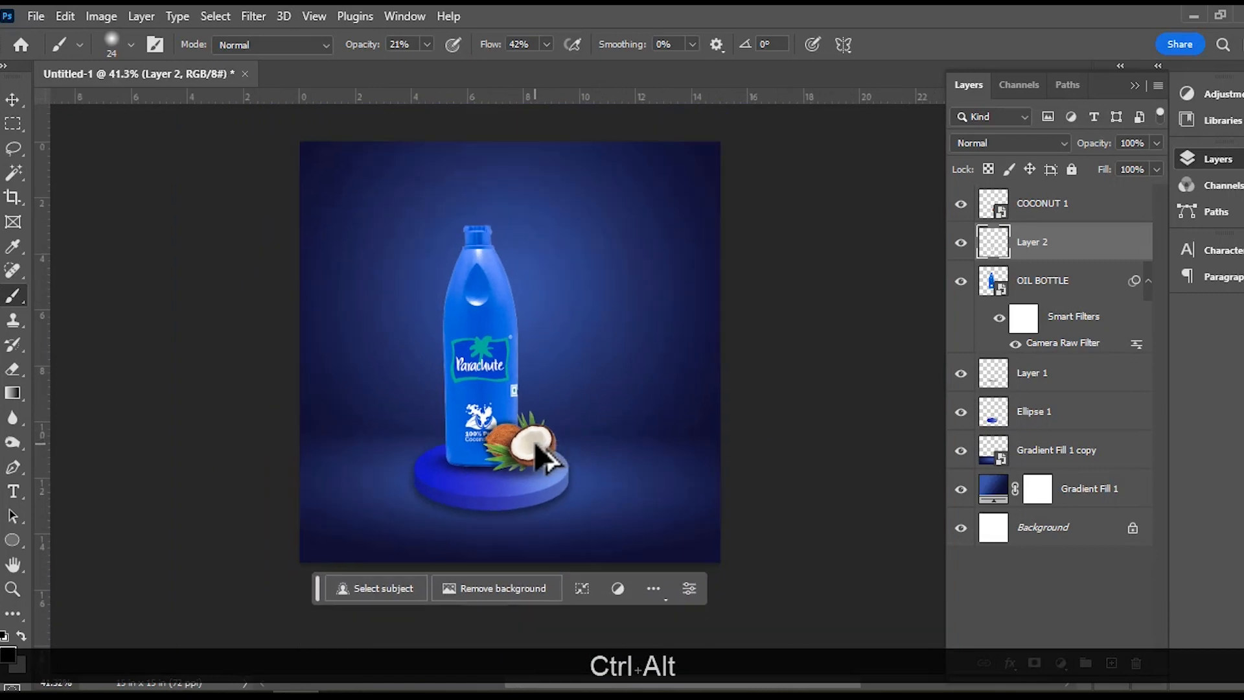
scroll(528, 447, up, 5)
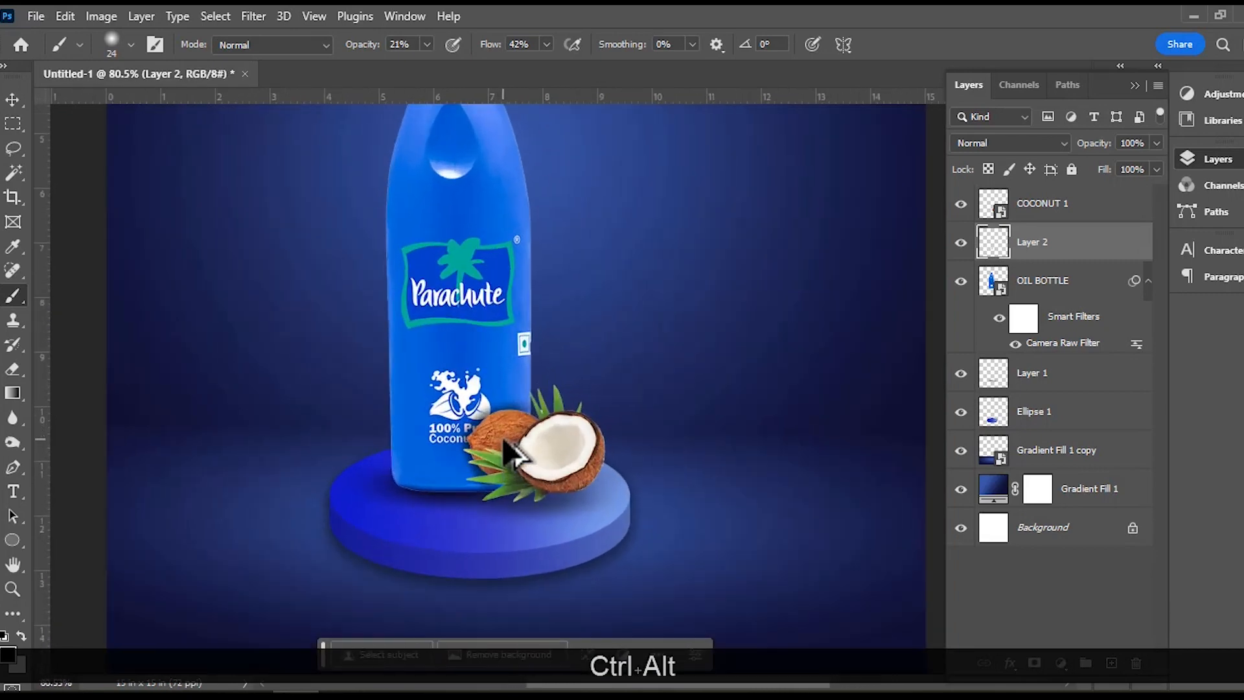
scroll(512, 453, down, 2)
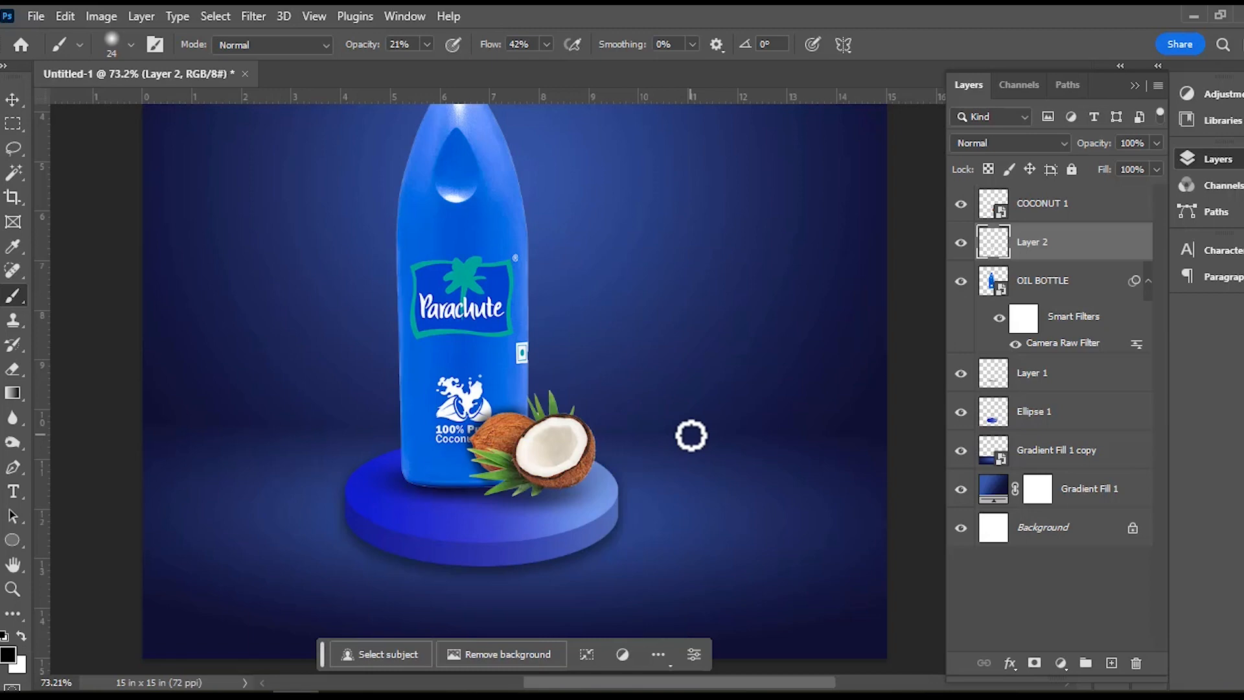
scroll(553, 441, up, 4)
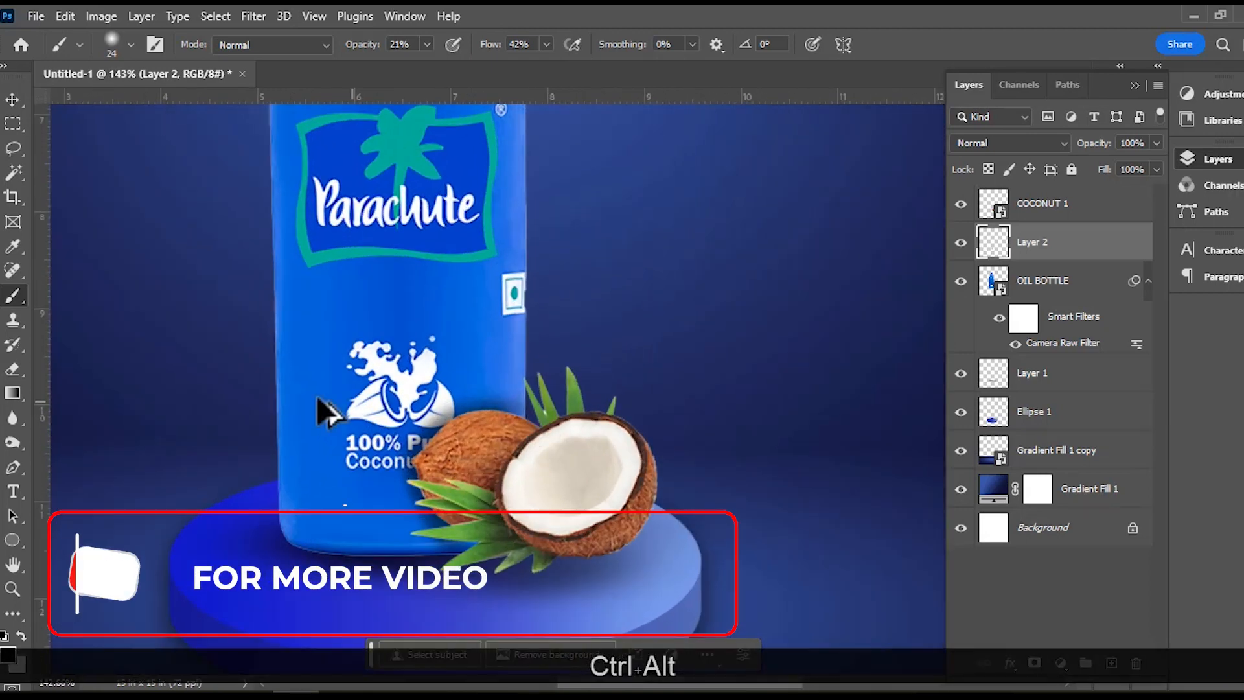
click(13, 369)
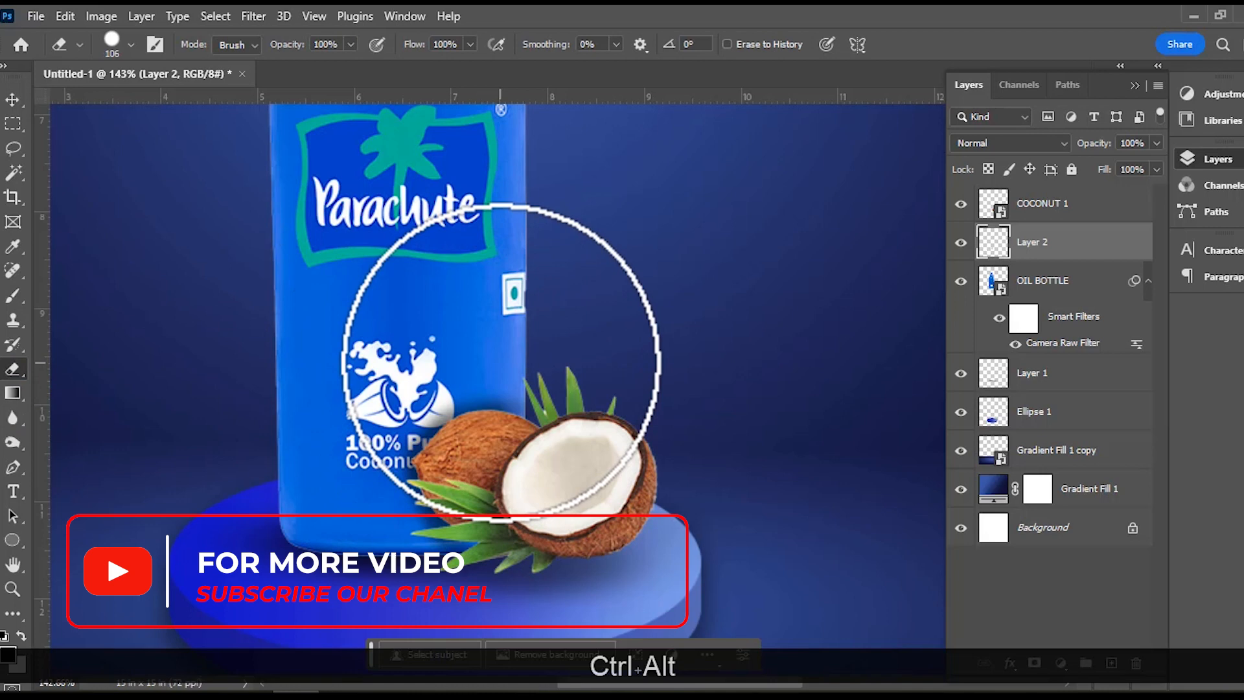
click(447, 343)
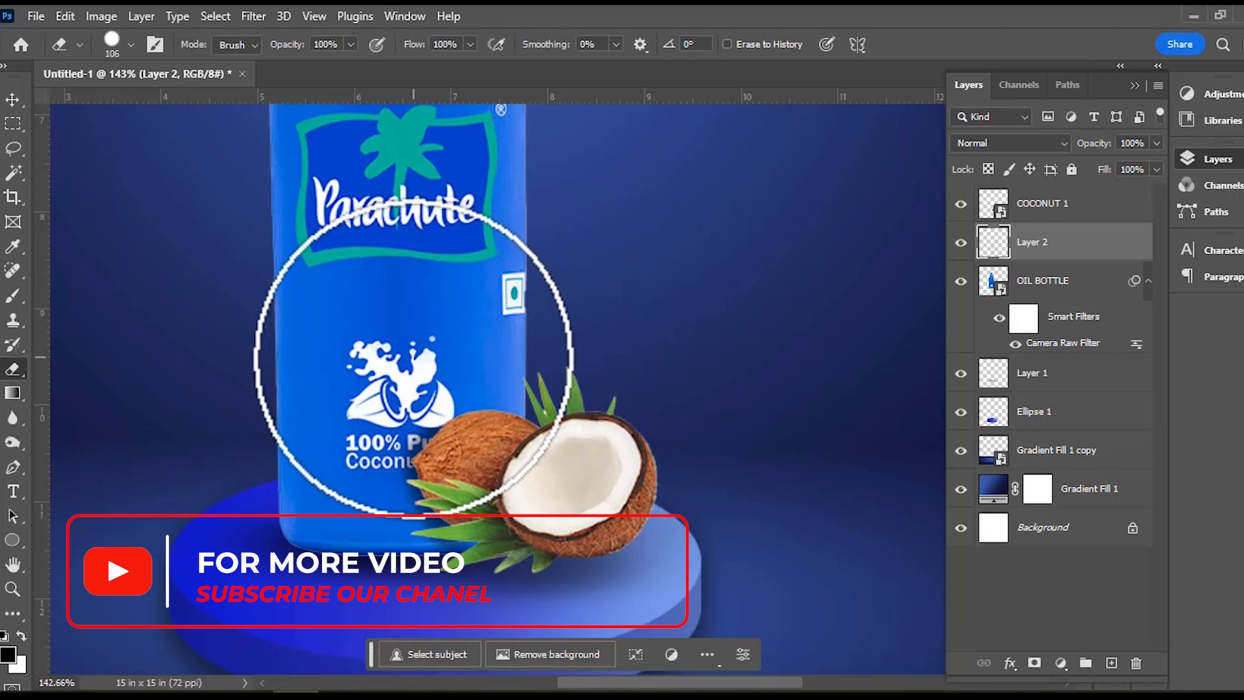
click(487, 330)
key(v)
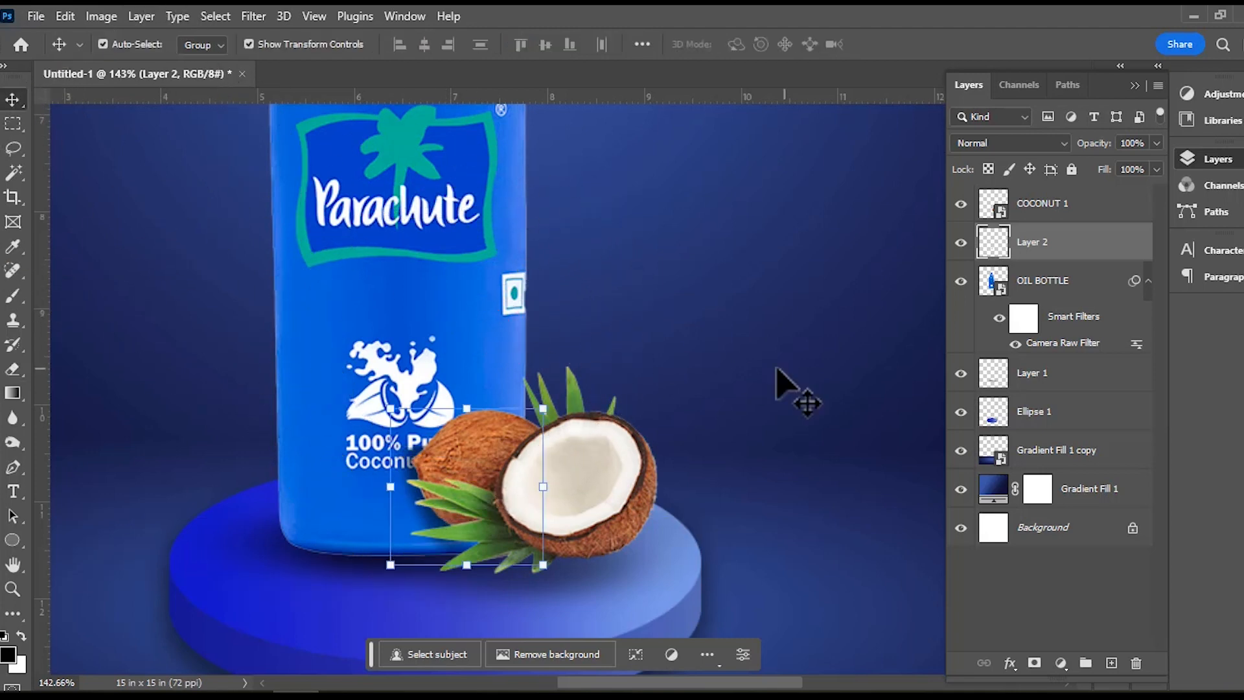
Scale the coconuts to 34.80%, rotate them 3.79°, place them at X 562.96 px, Y 770.86 px, and commit the transform.
scroll(719, 406, down, 3)
scroll(720, 409, down, 1)
ctrl+click(779, 438)
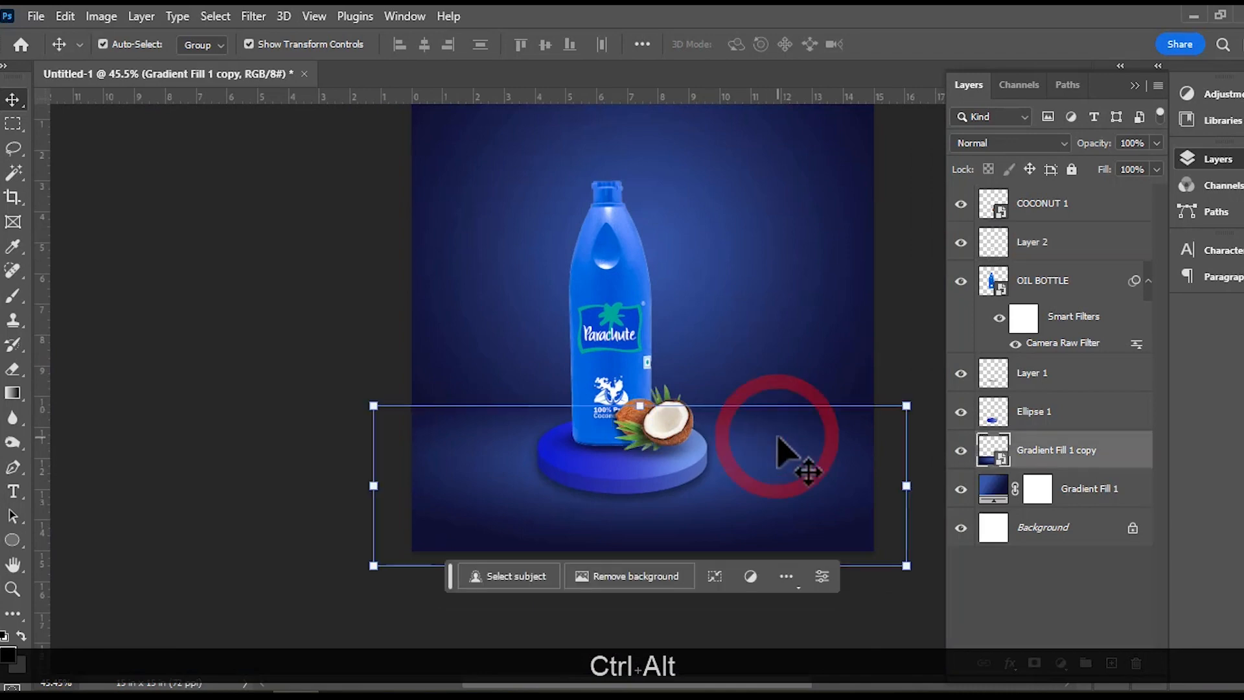
ctrl+click(686, 454)
drag(699, 380, 716, 388)
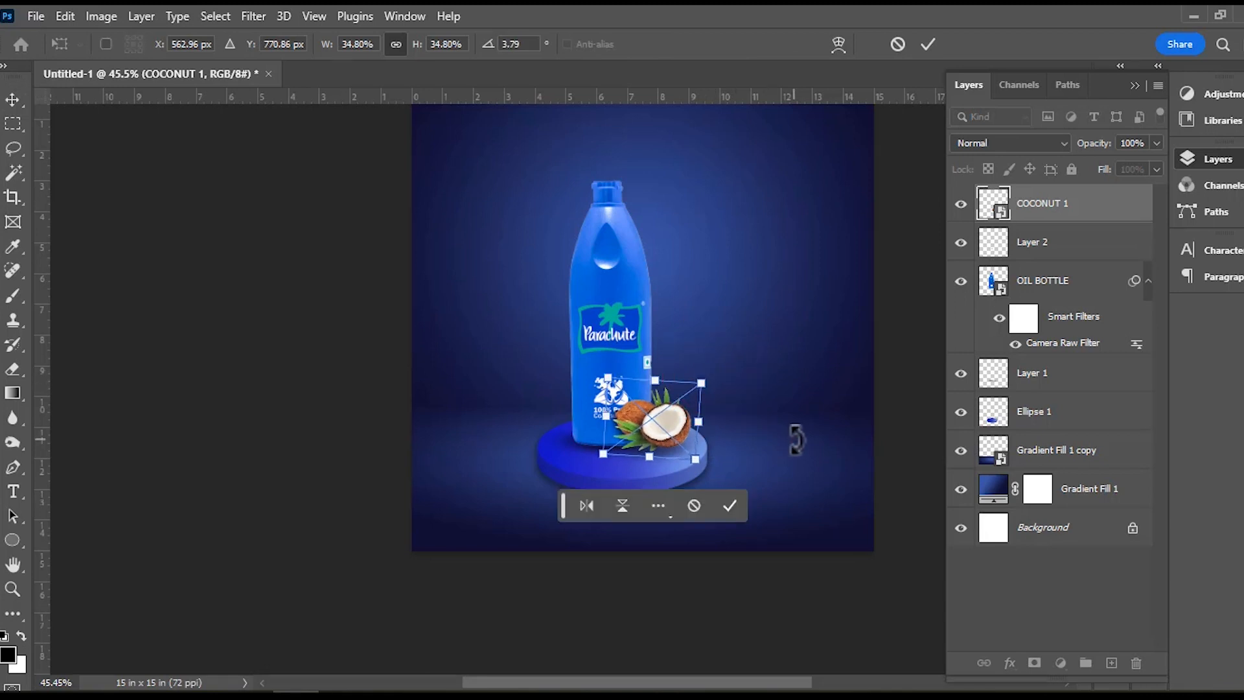
click(732, 506)
click(784, 450)
scroll(736, 466, up, 3)
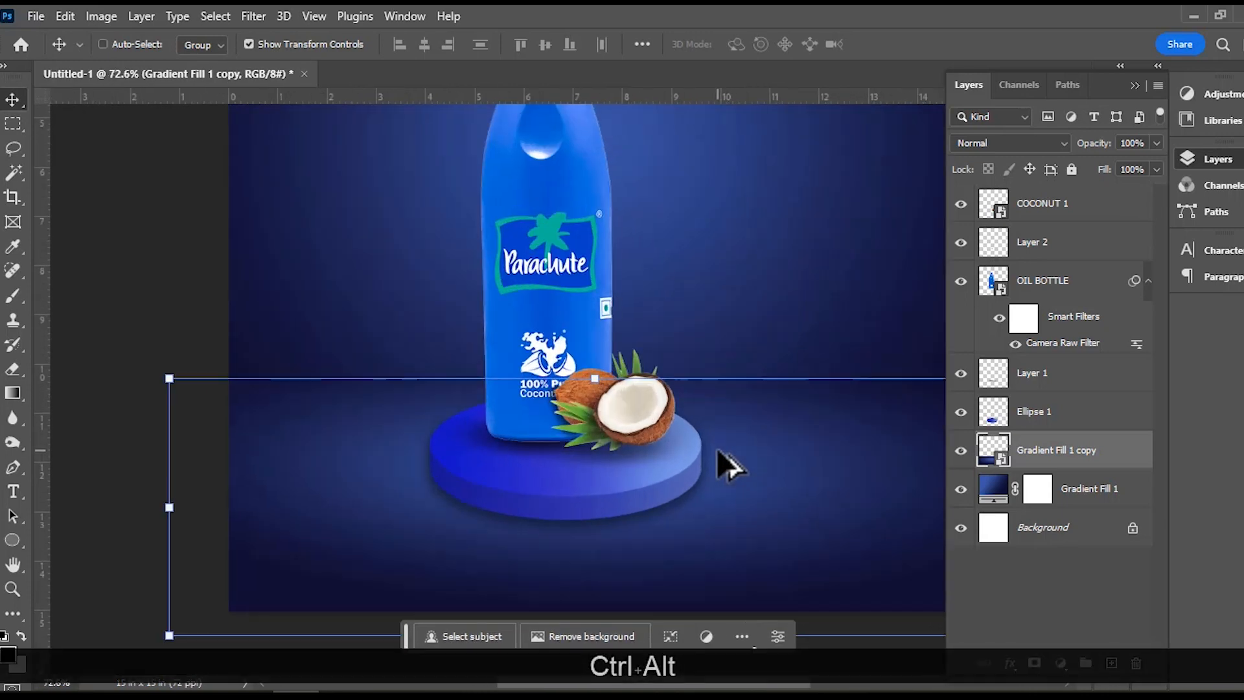
ctrl+click(641, 454)
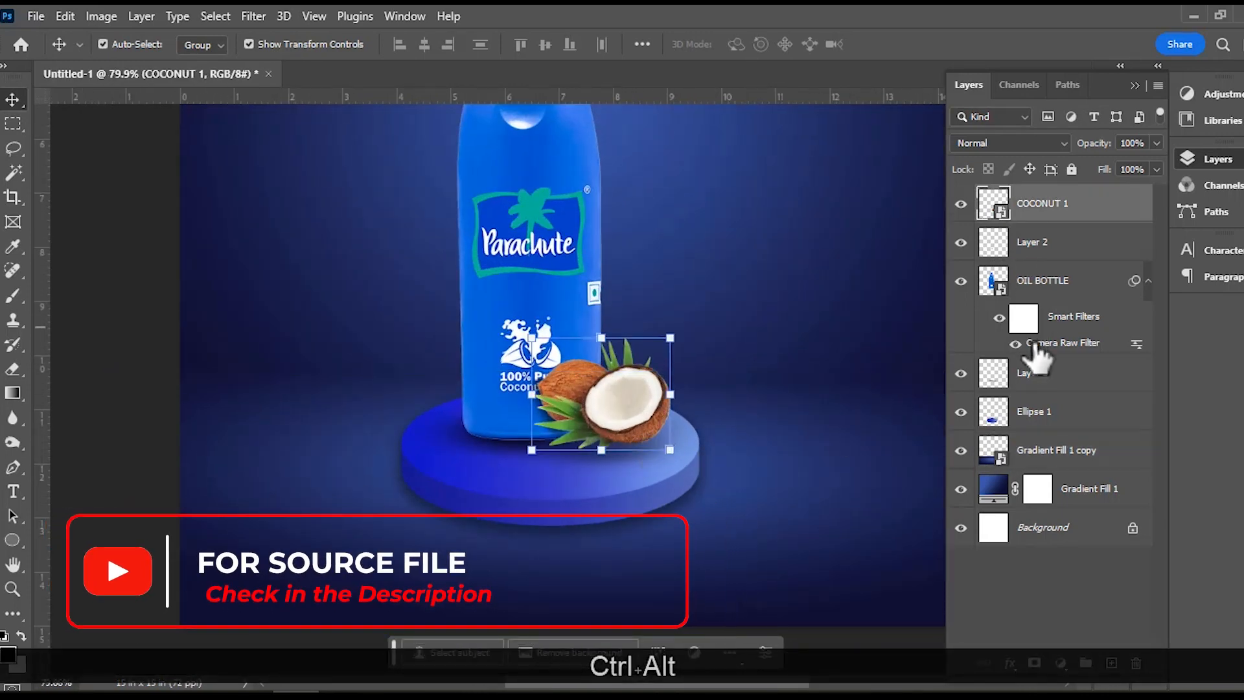
click(1027, 382)
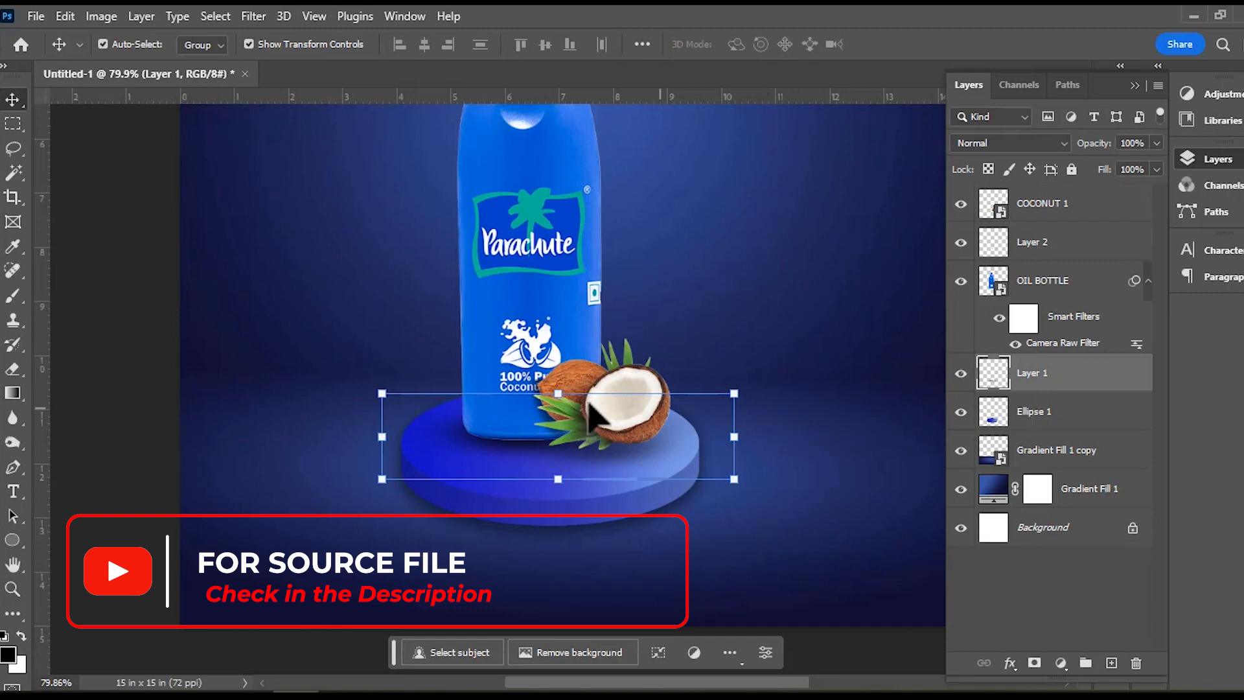
click(14, 296)
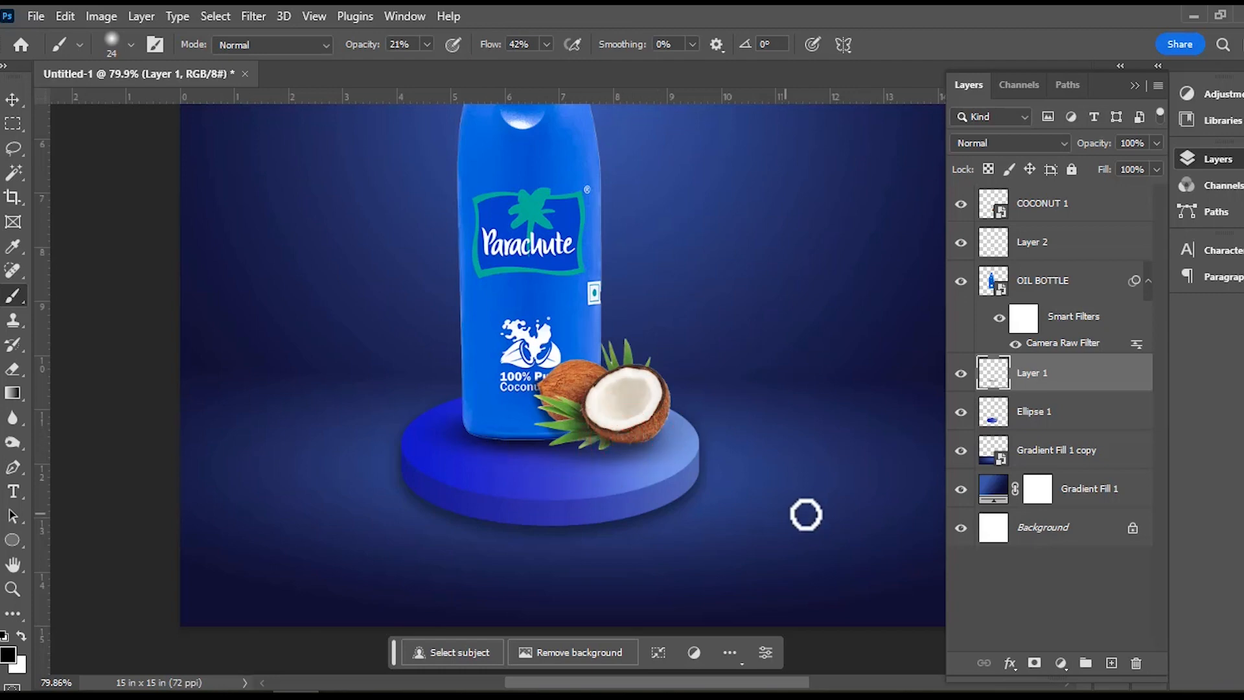
Group the COCONUT 1 and OIL BOTTLE layers and toggle the group's visibility to check its contents.
scroll(705, 472, down, 4)
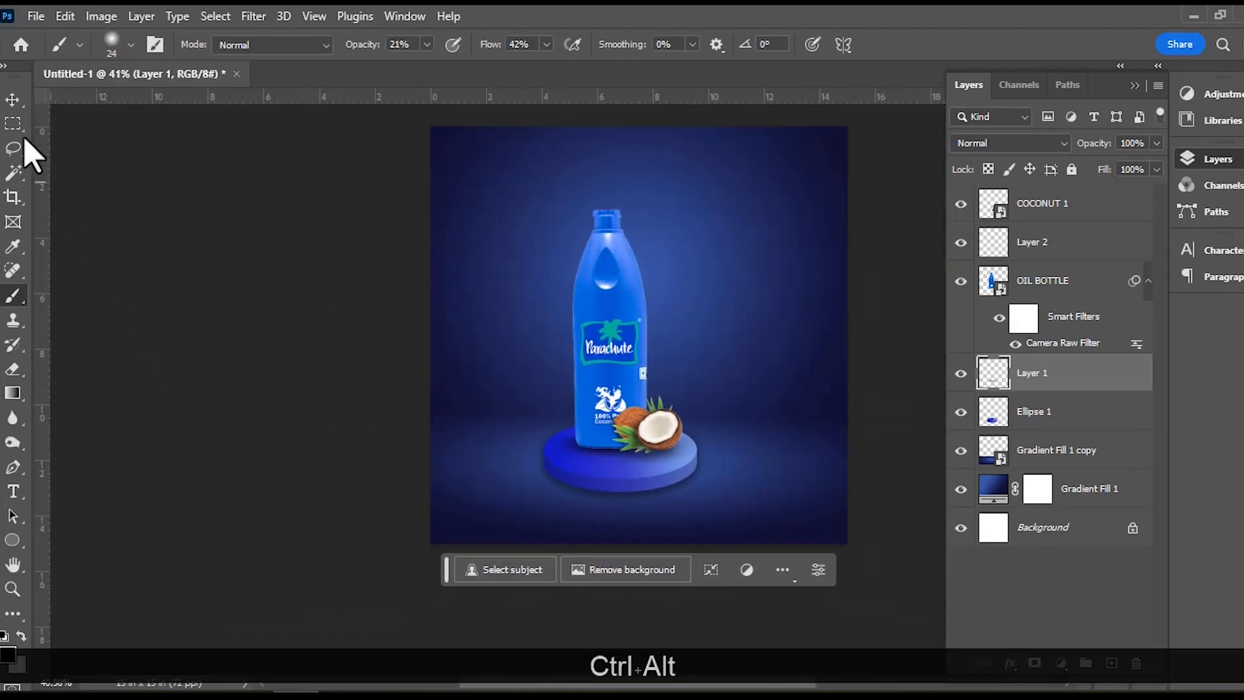
click(12, 99)
click(201, 356)
click(641, 433)
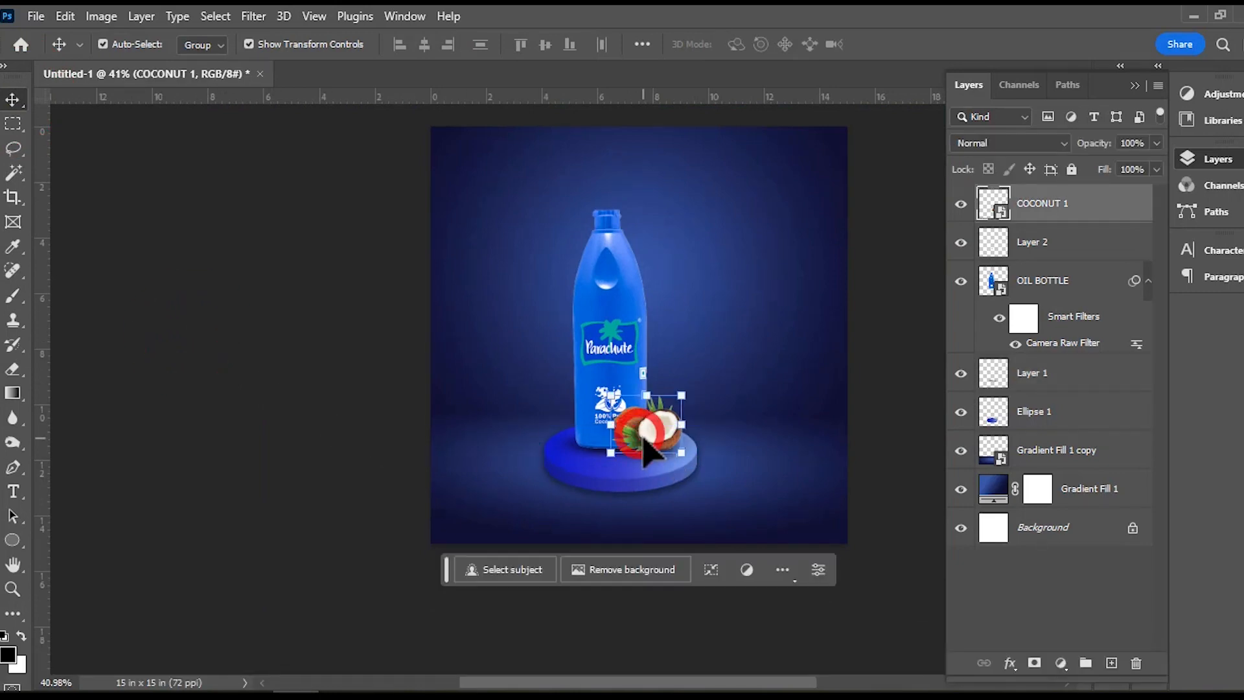
shift+click(597, 335)
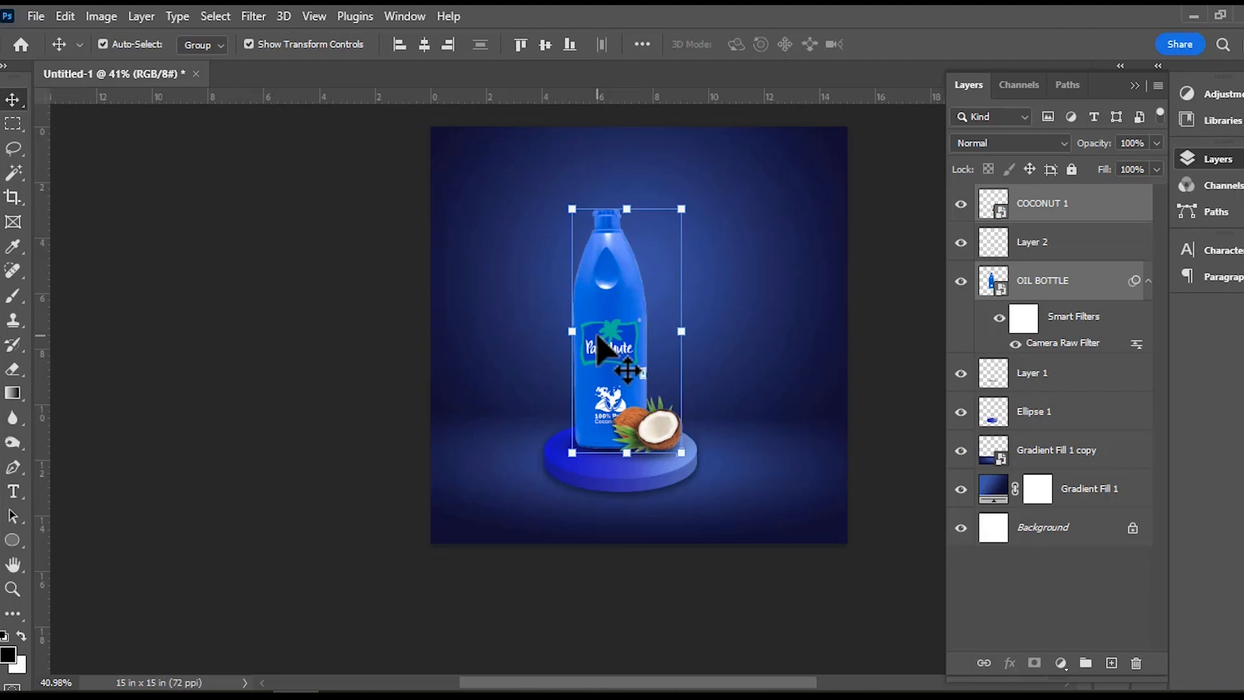
key(ctrl+g)
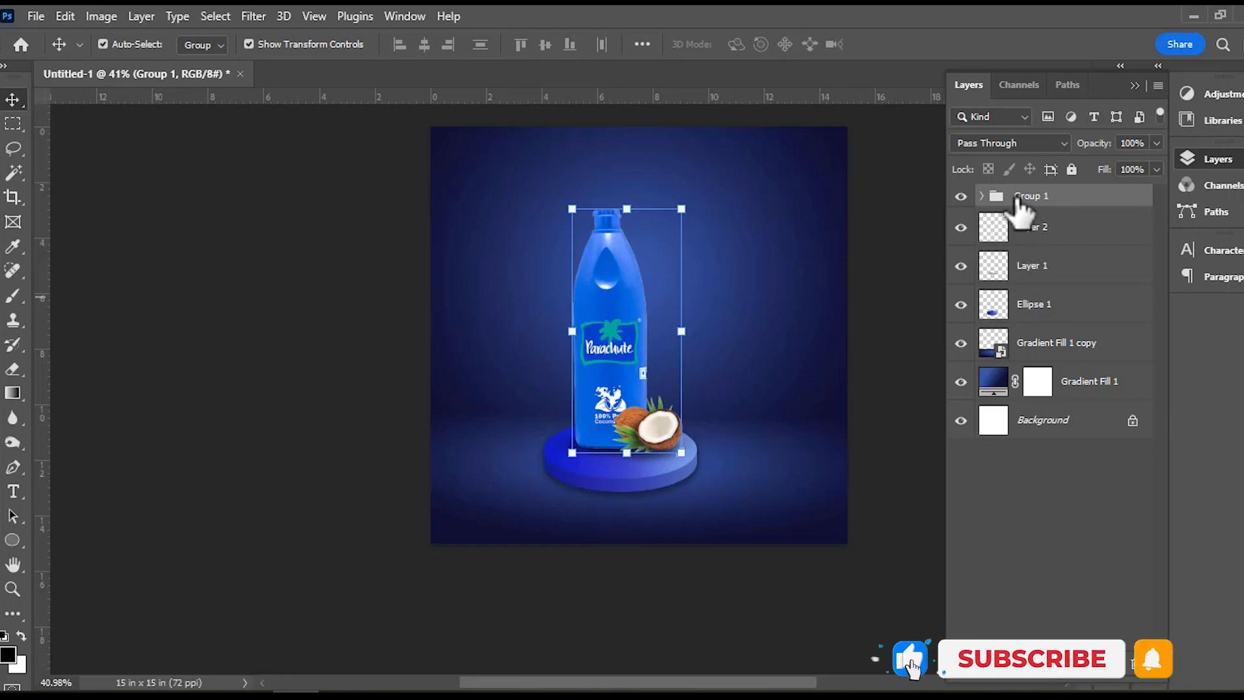
click(961, 195)
click(961, 196)
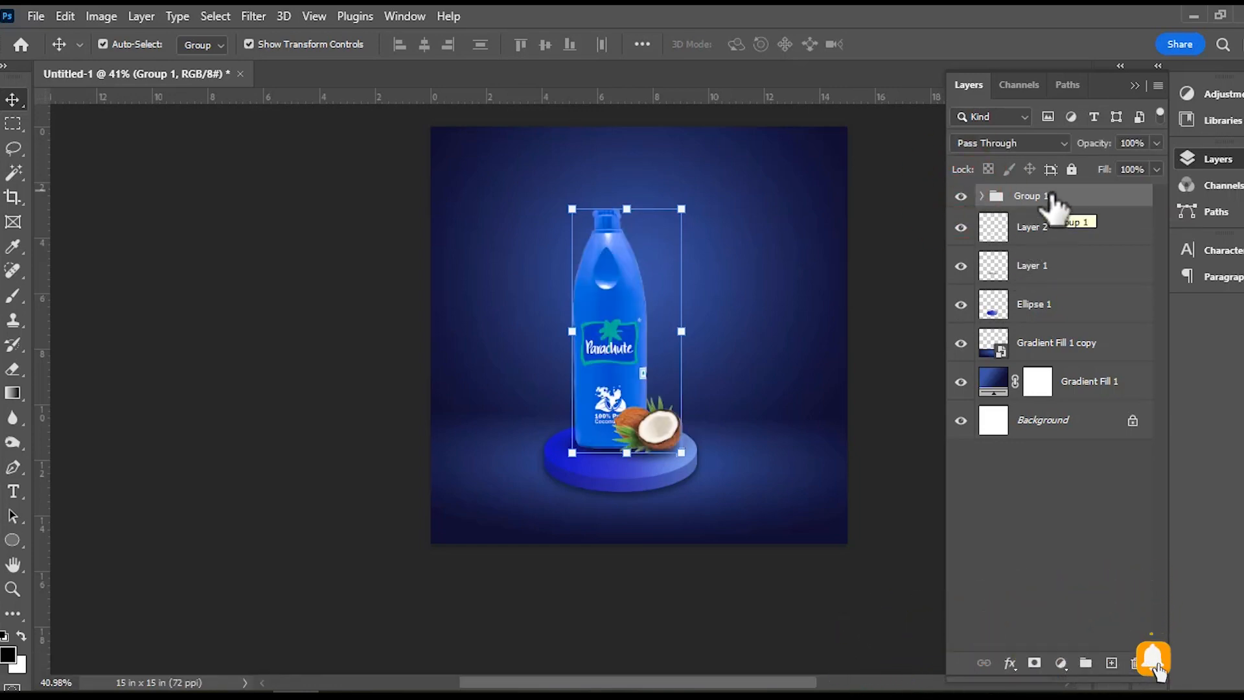
Hide the on-canvas extras, duplicate Group 1, and convert the copy to a smart object.
key(ctrl+h)
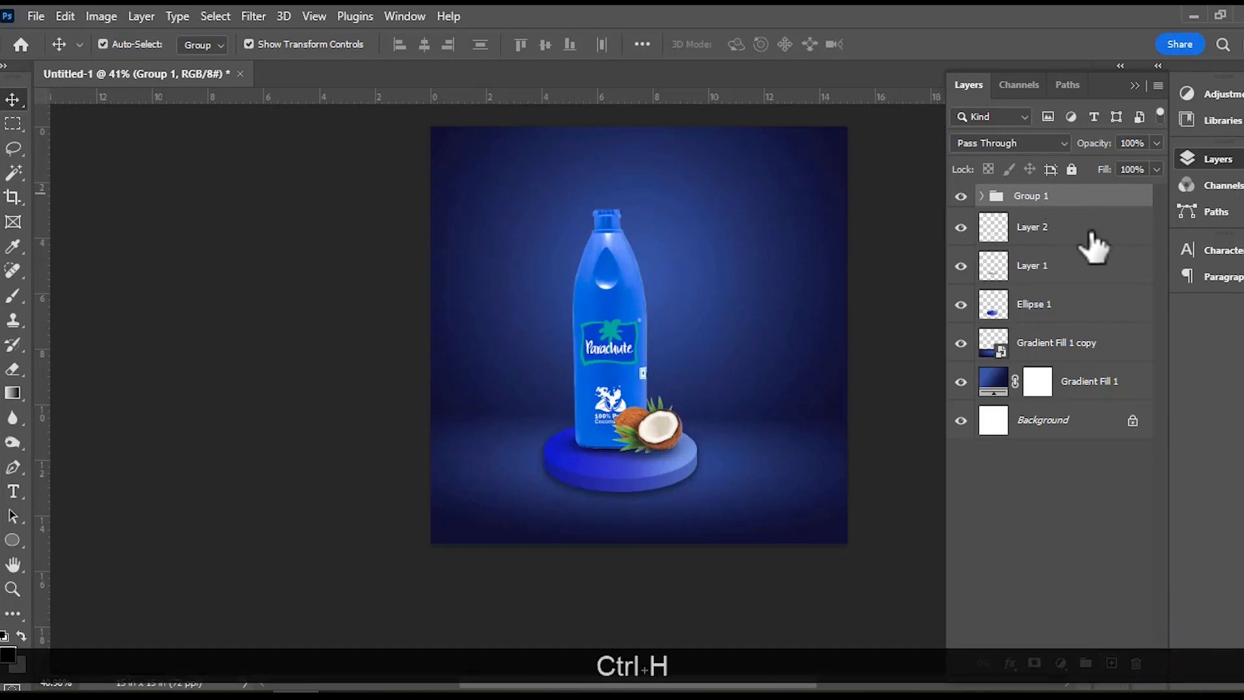
click(884, 407)
click(1041, 197)
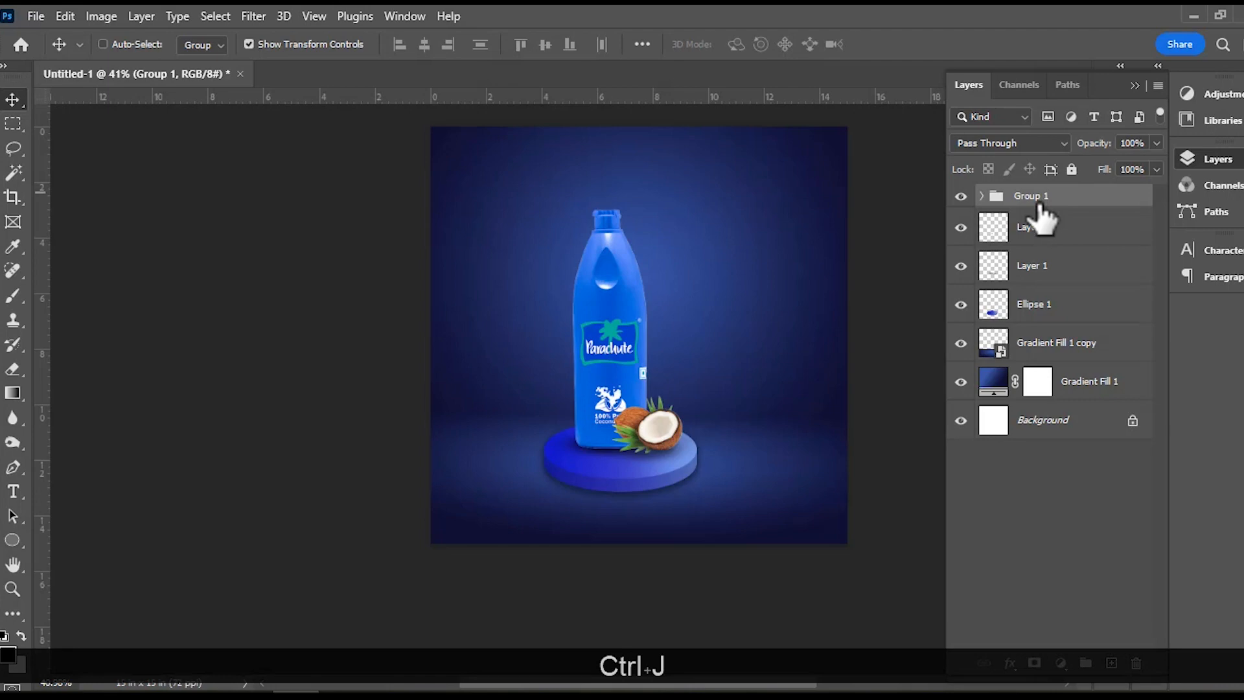
key(ctrl+j)
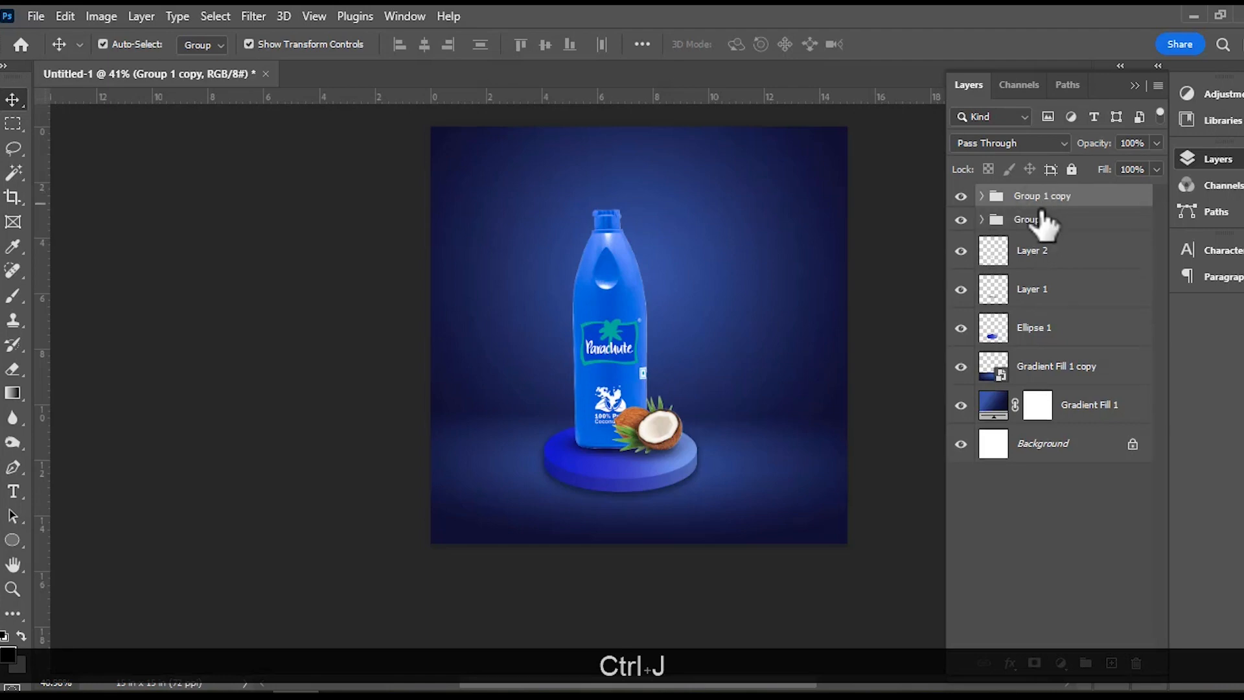
right_click(1033, 206)
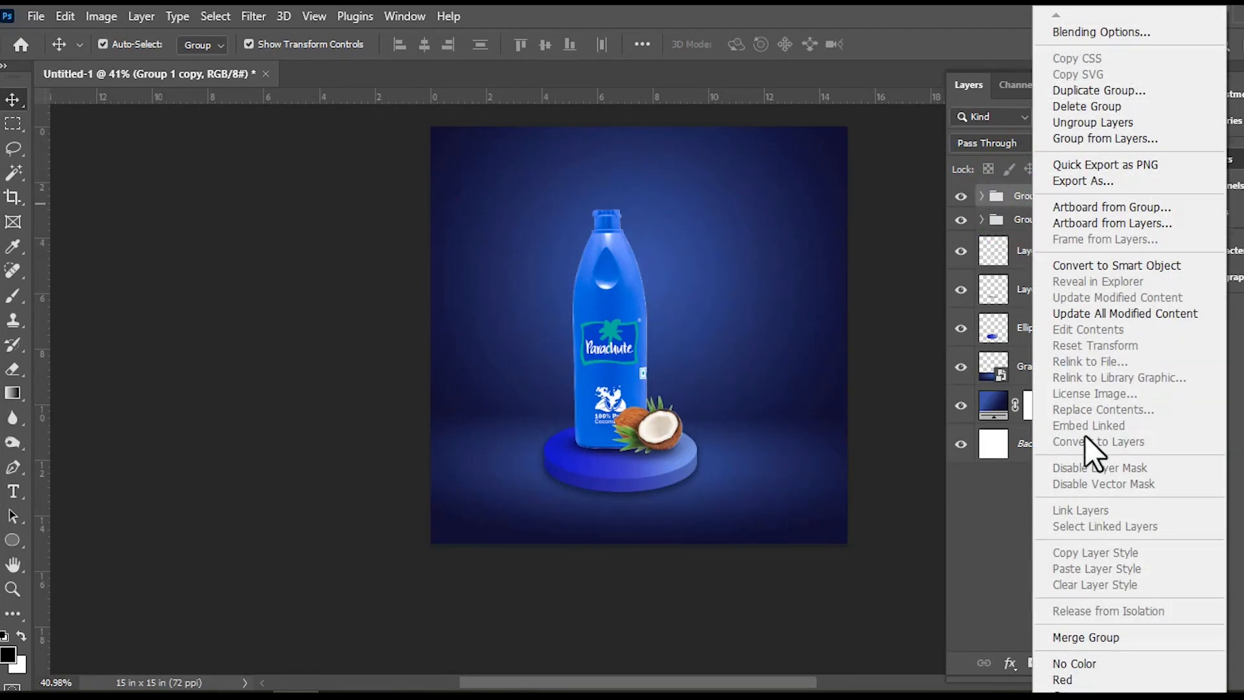
click(1099, 266)
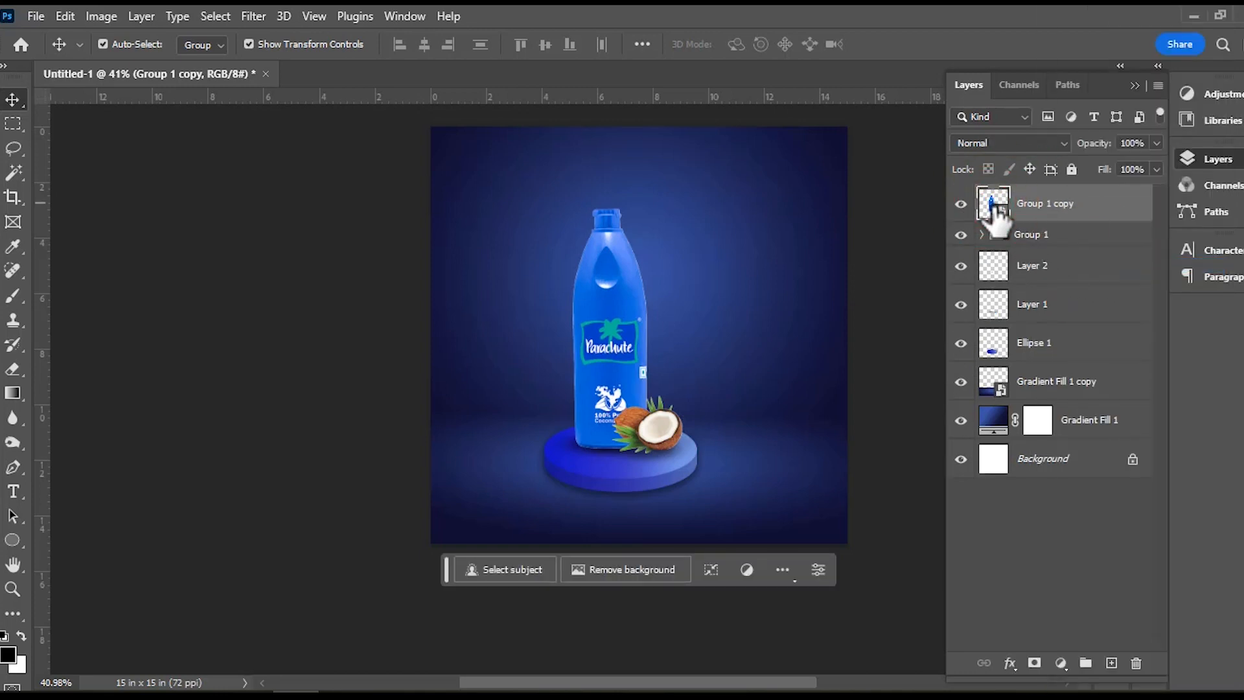
Flip Group 1 copy vertically, place it beneath the bottle at X 544.88 px, Y 1139.73 px, and commit the transform.
key(ctrl+t)
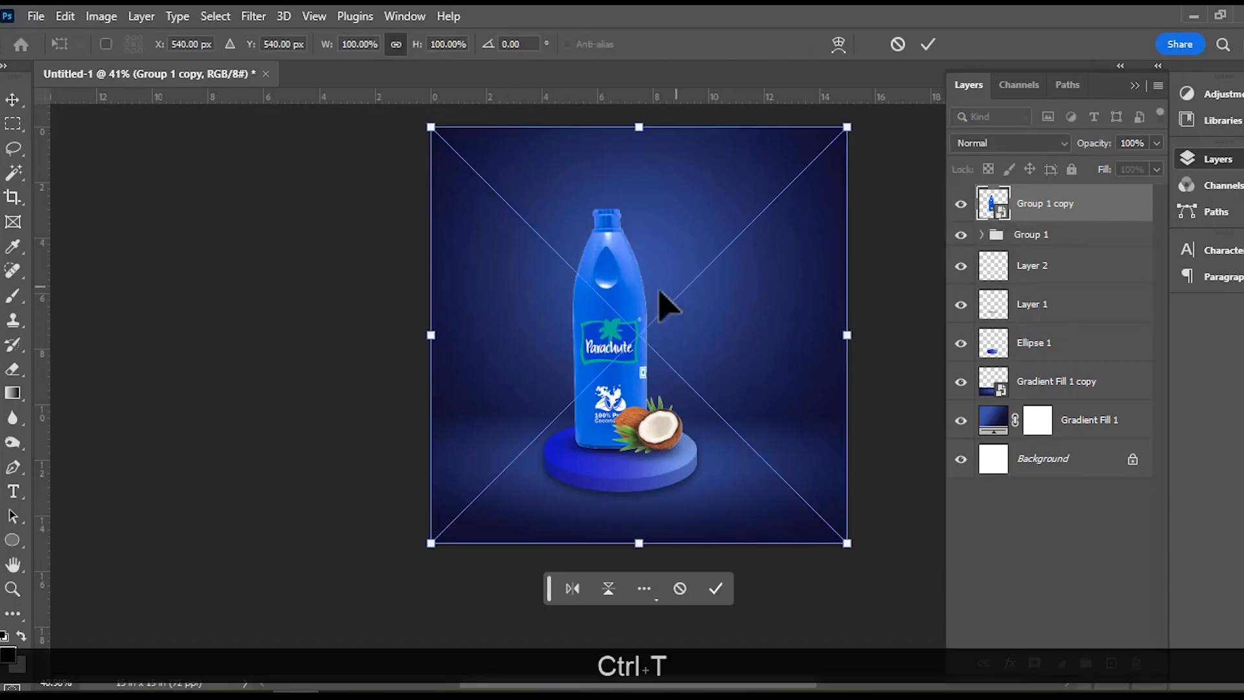
right_click(639, 296)
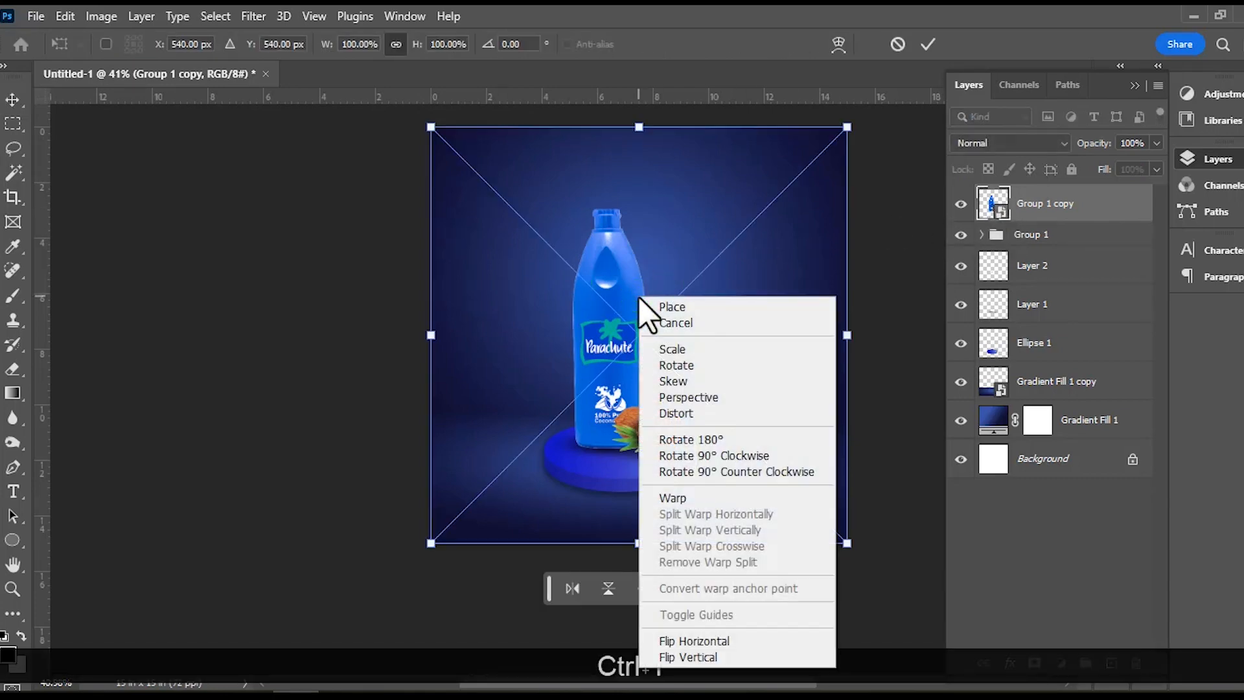
click(701, 656)
drag(618, 270, 621, 493)
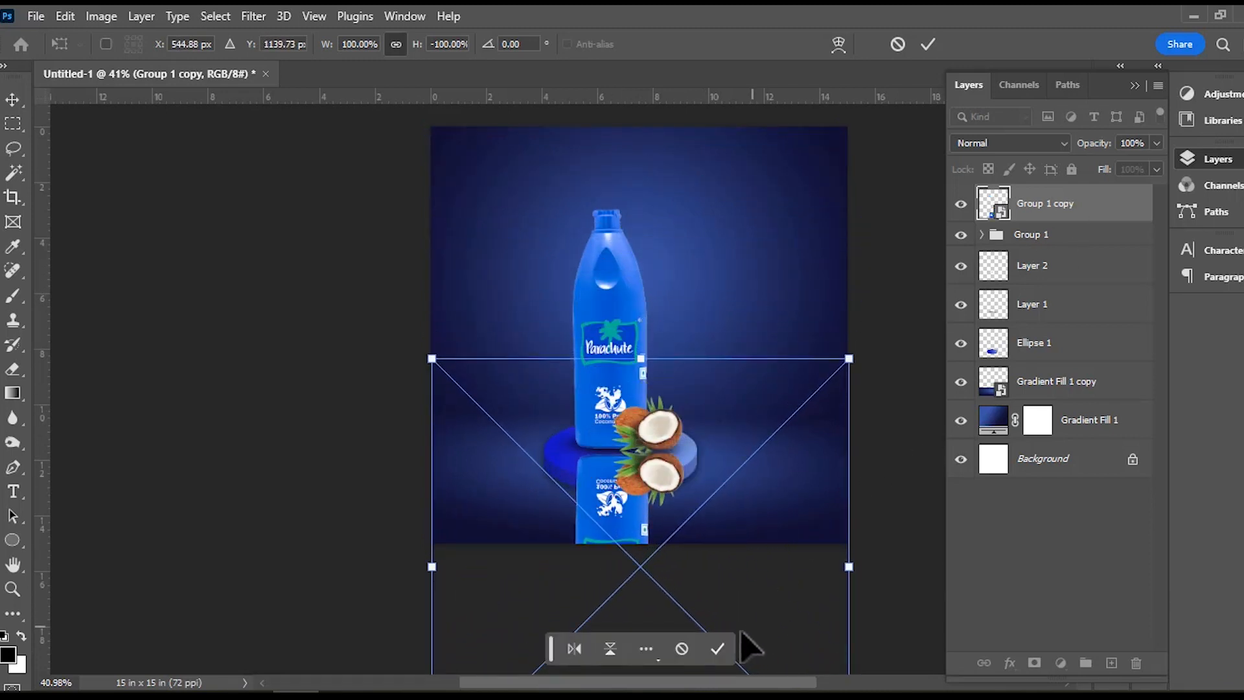
click(718, 648)
Reorder Group 1 copy to directly above Ellipse 1 and nudge the reflection slightly up against the bottle's base.
drag(1068, 214, 1066, 324)
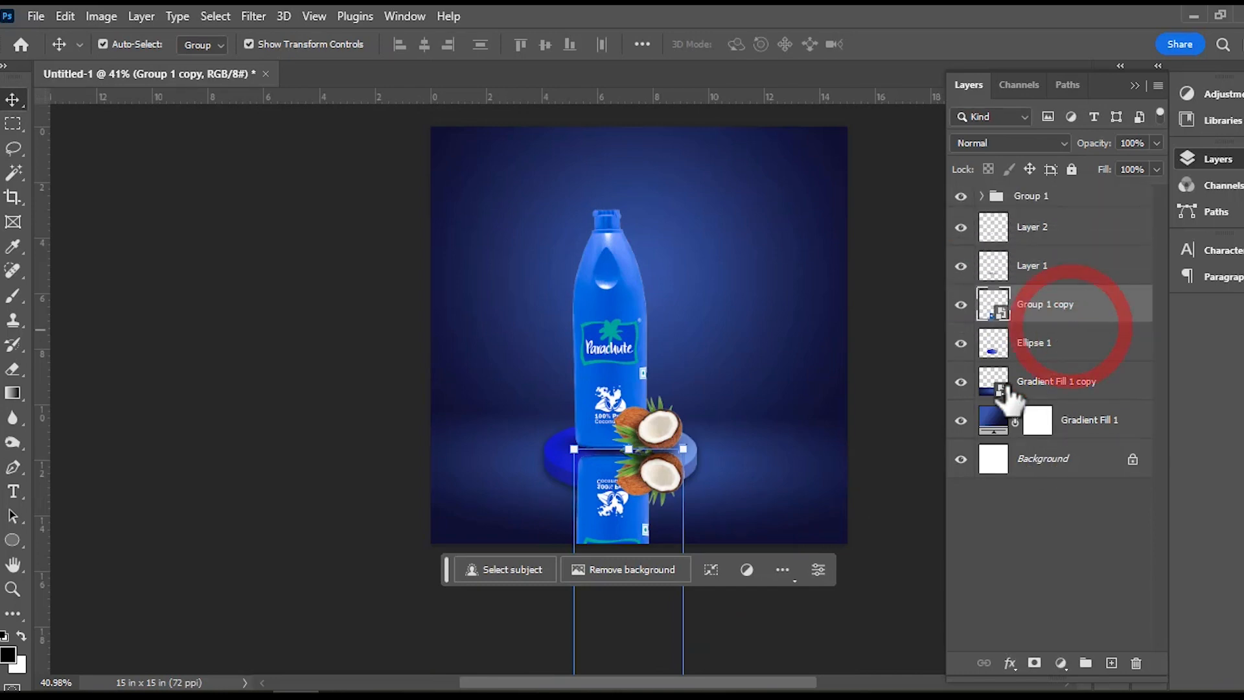
drag(602, 507, 605, 500)
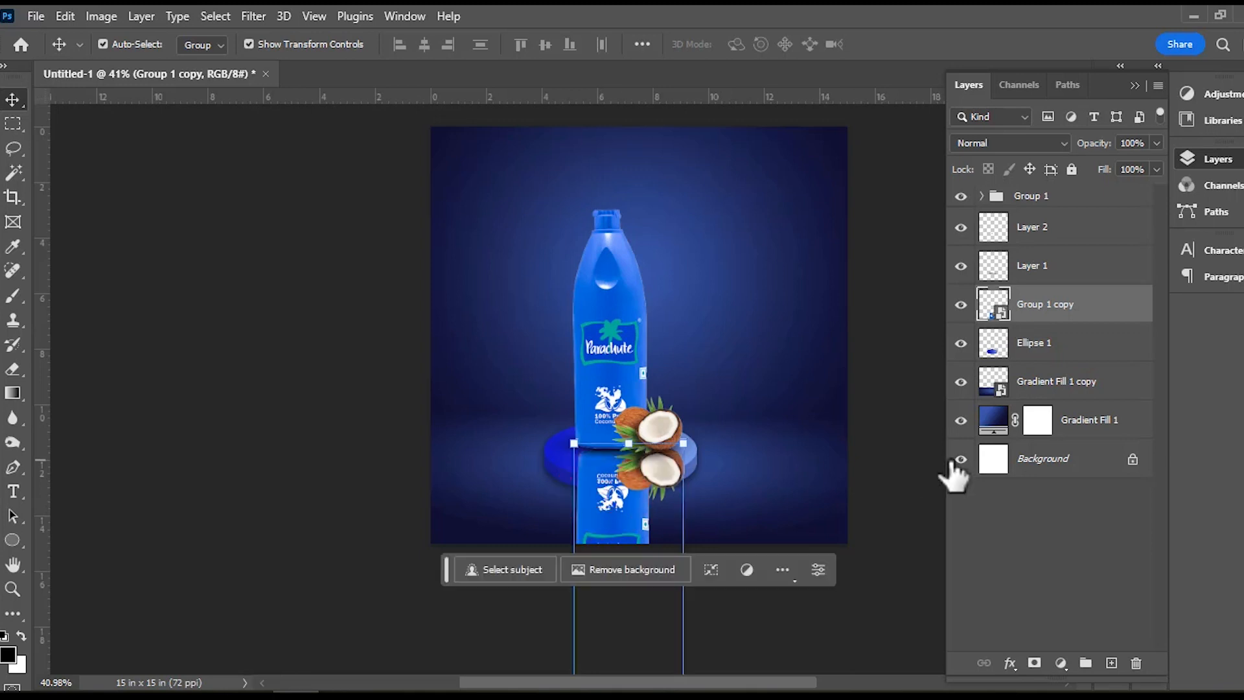
click(882, 472)
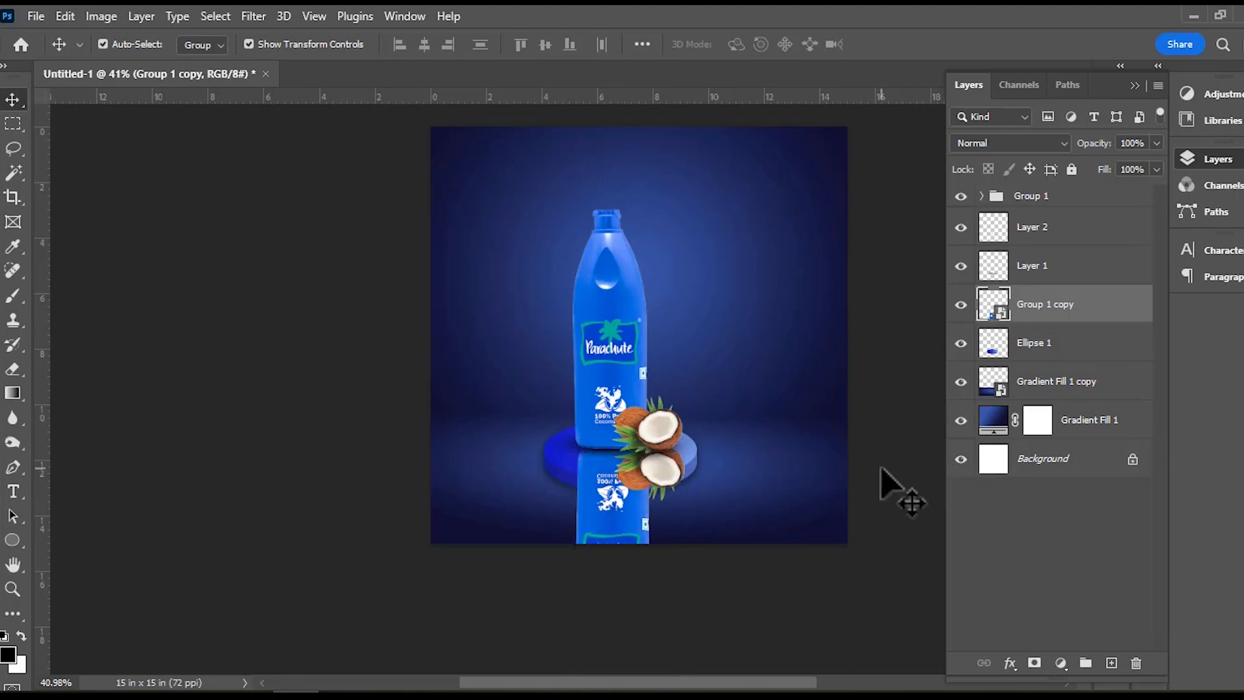
Add a layer mask to Group 1 copy and set the Gradient tool to the Foreground to Transparent preset.
click(614, 514)
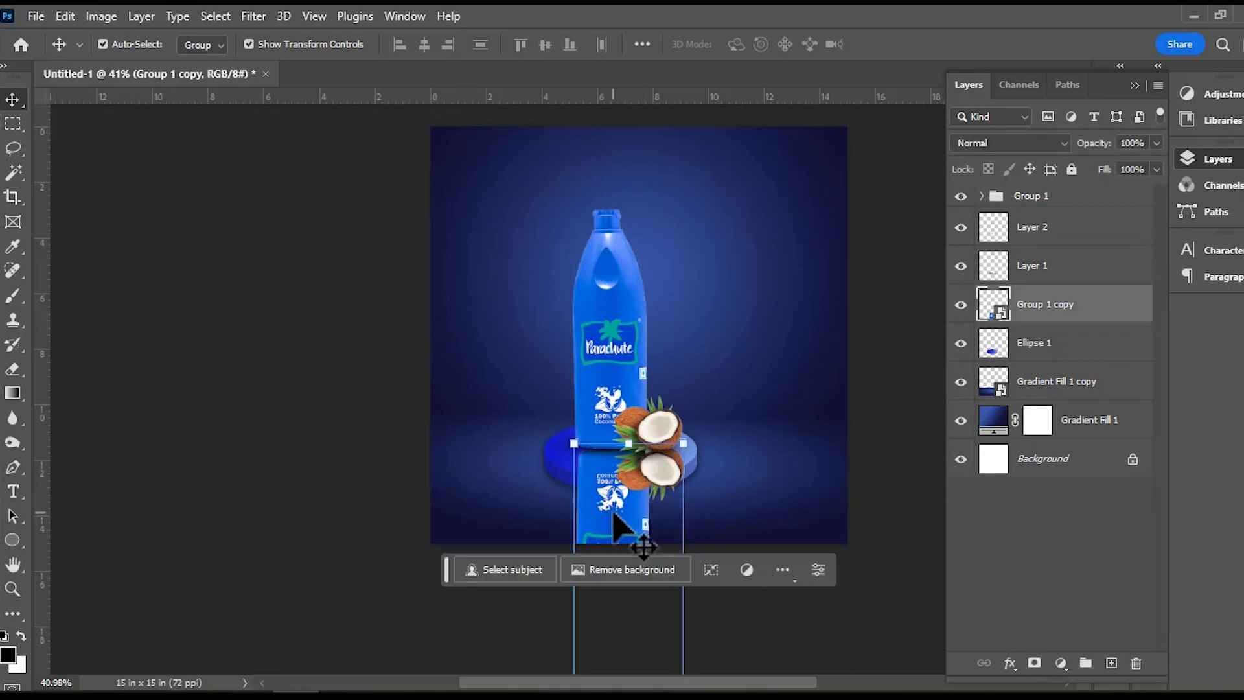
click(1034, 662)
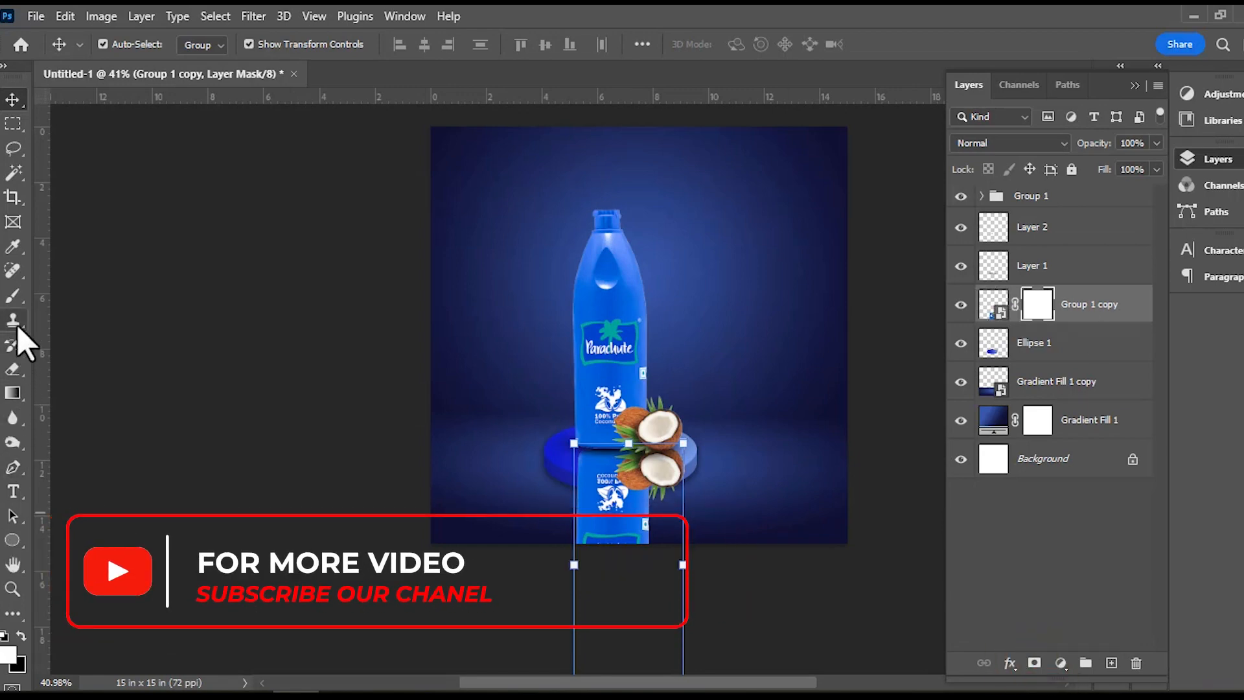
click(11, 298)
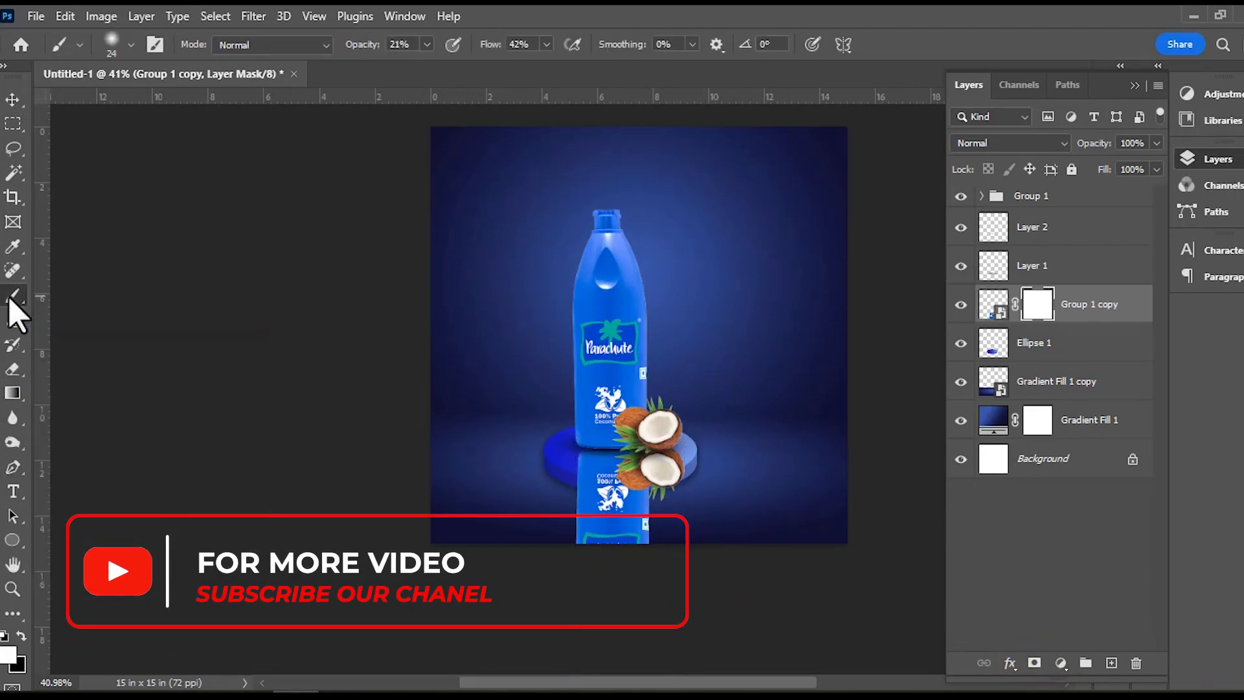
click(11, 395)
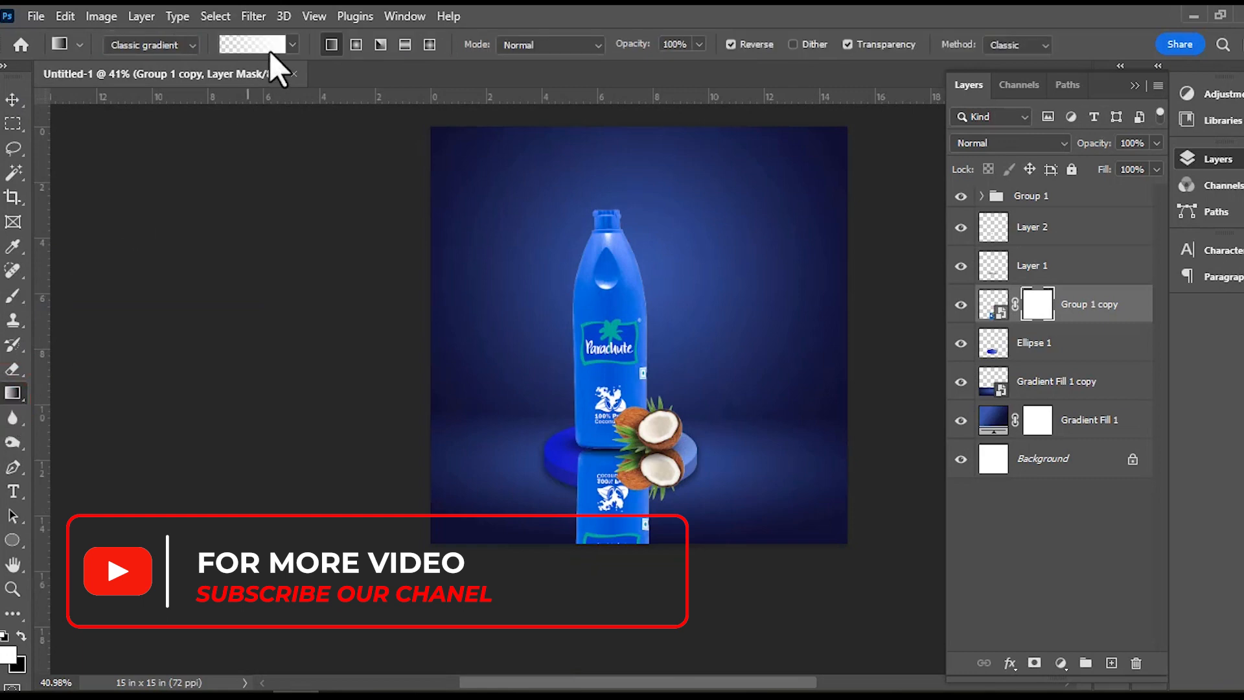
click(270, 51)
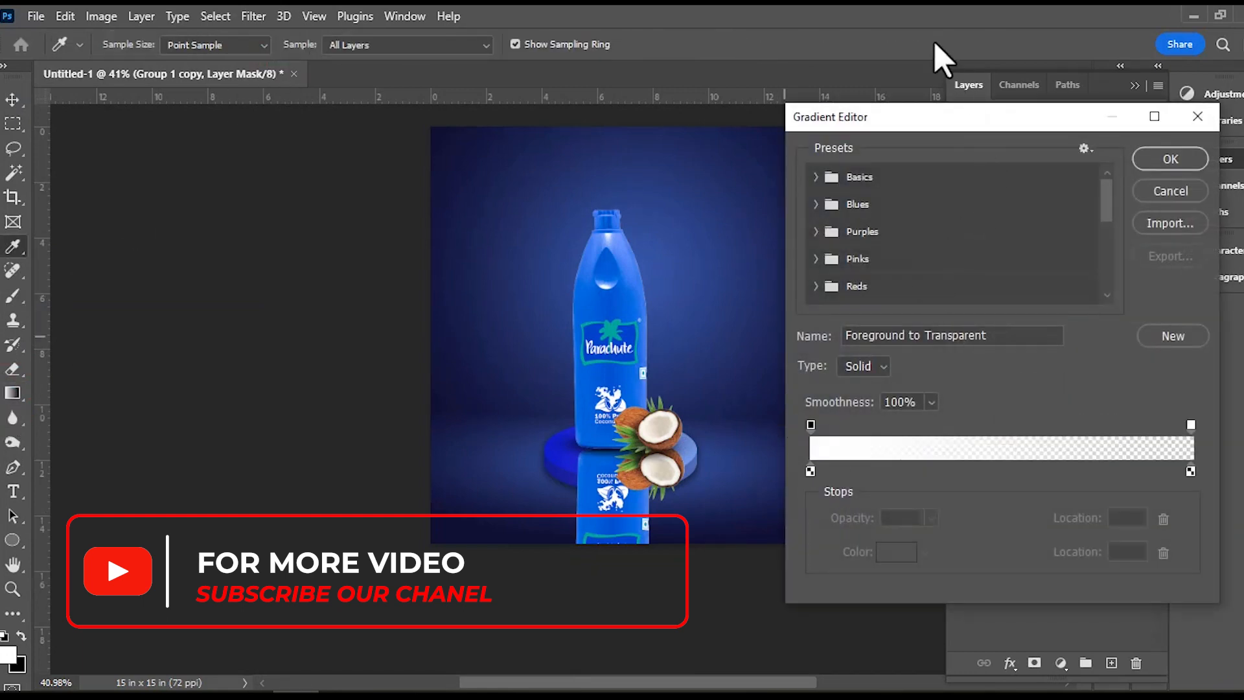
click(815, 177)
click(870, 205)
click(1167, 164)
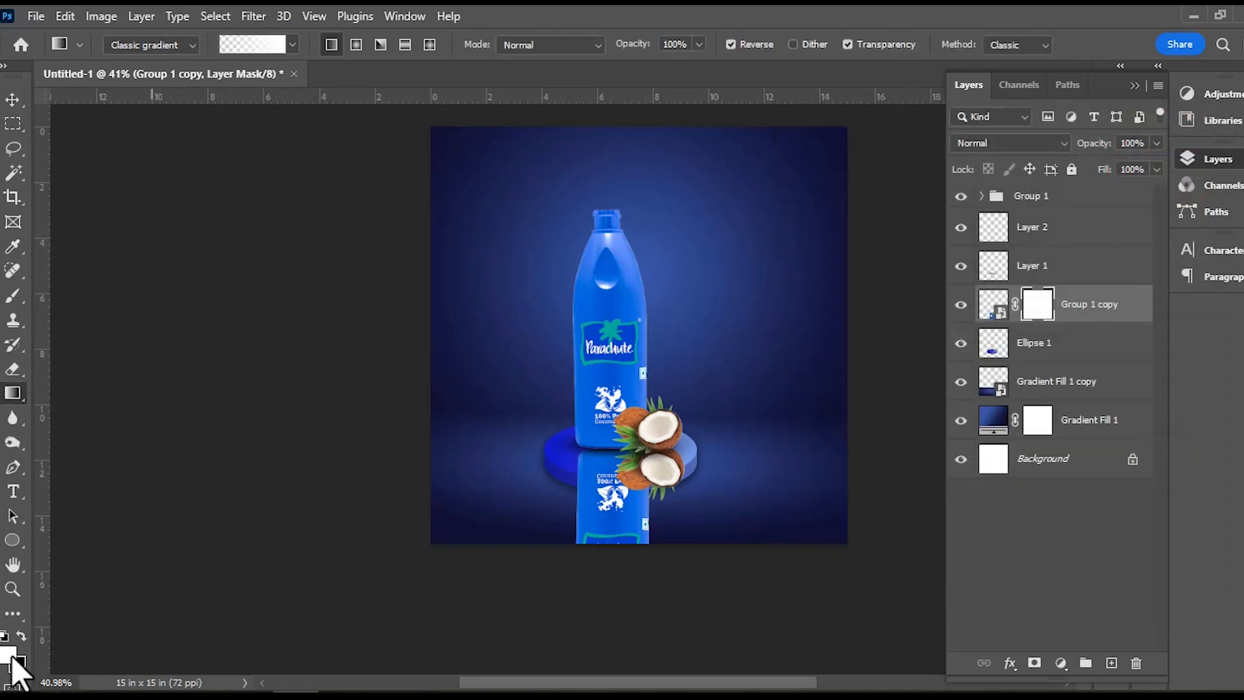
Draw black-to-transparent linear gradients on the Group 1 copy mask, fading the reflection downward from the bottle's base within the podium.
click(23, 635)
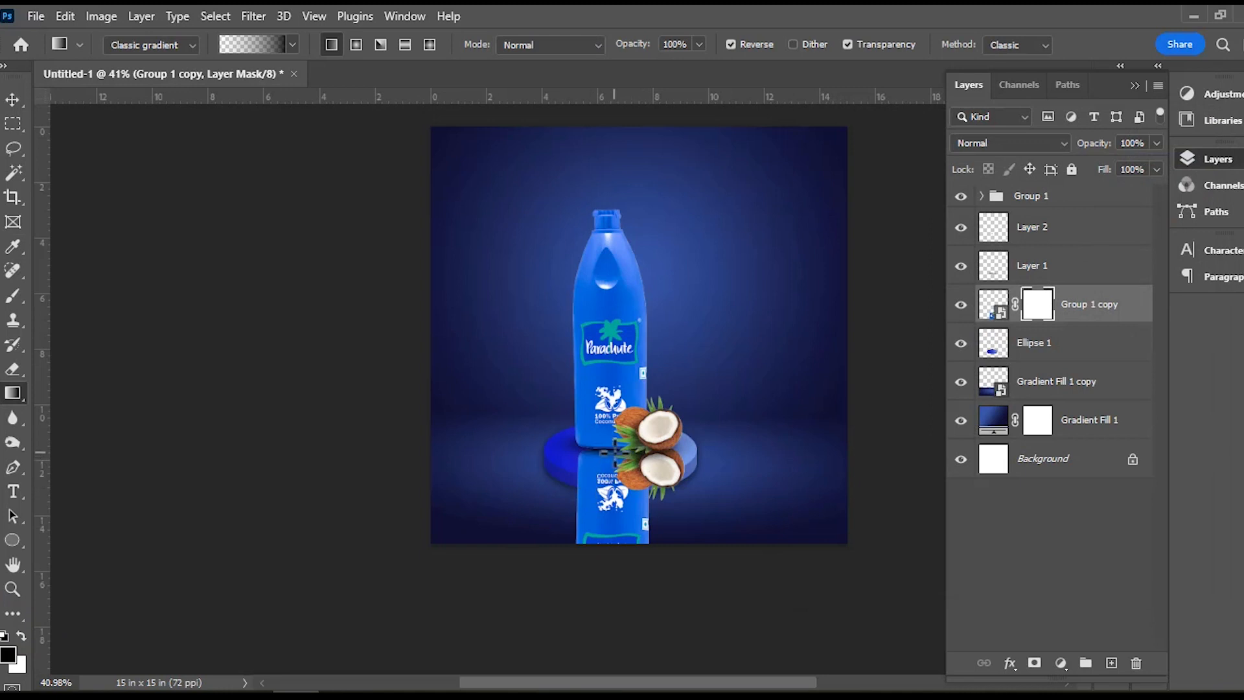
drag(611, 532, 615, 533)
mouse_move(618, 464)
mouse_down()
mouse_move(608, 558)
mouse_move(611, 546)
mouse_up()
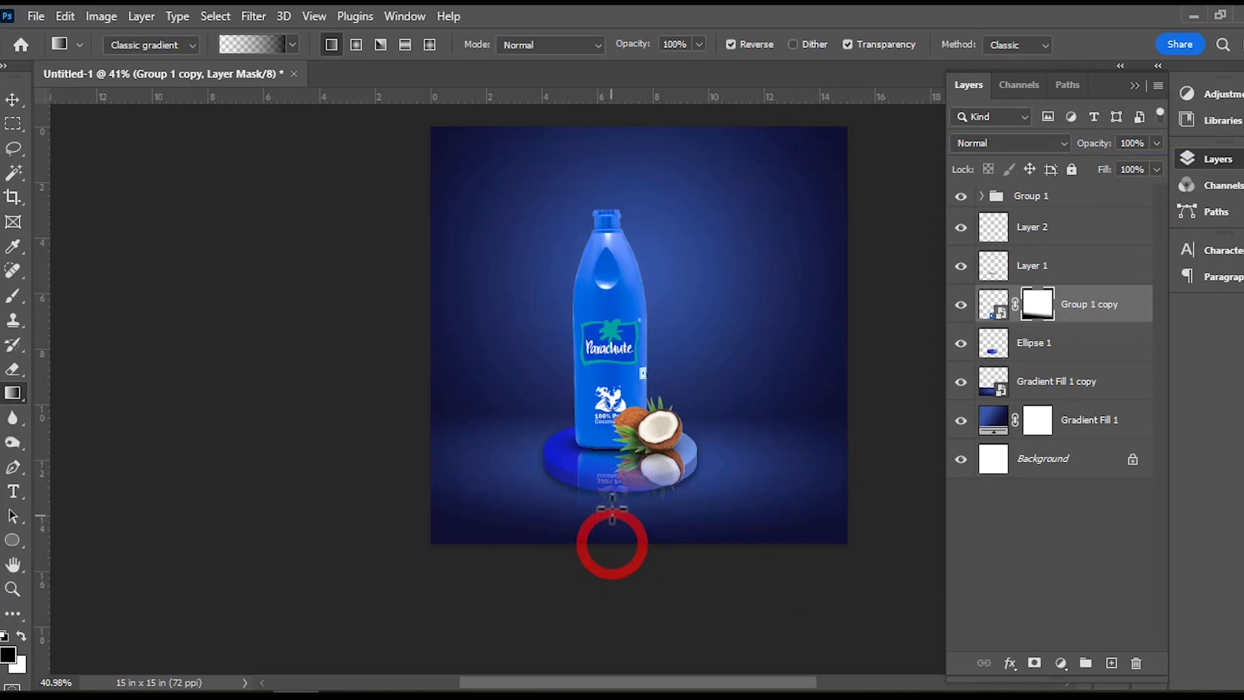
mouse_move(613, 441)
mouse_down()
mouse_move(601, 541)
mouse_move(616, 517)
mouse_up()
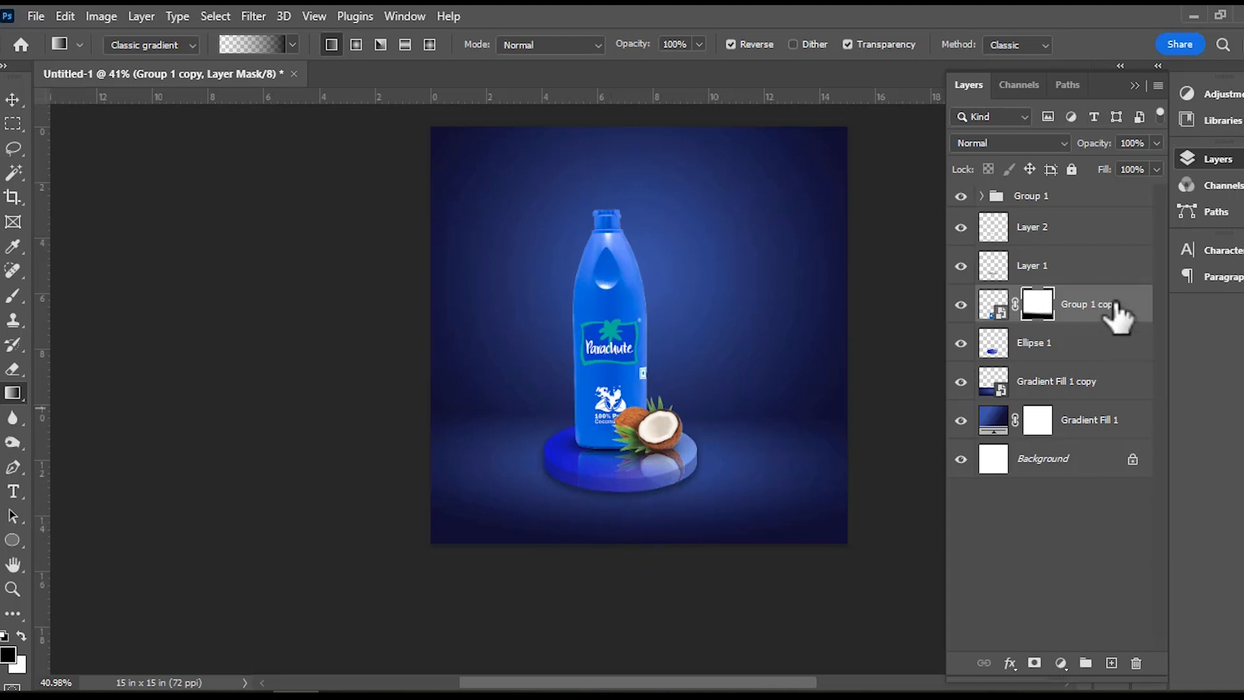
Set Group 1 copy's opacity to 72% and deselect the layer with the Move tool.
click(1157, 143)
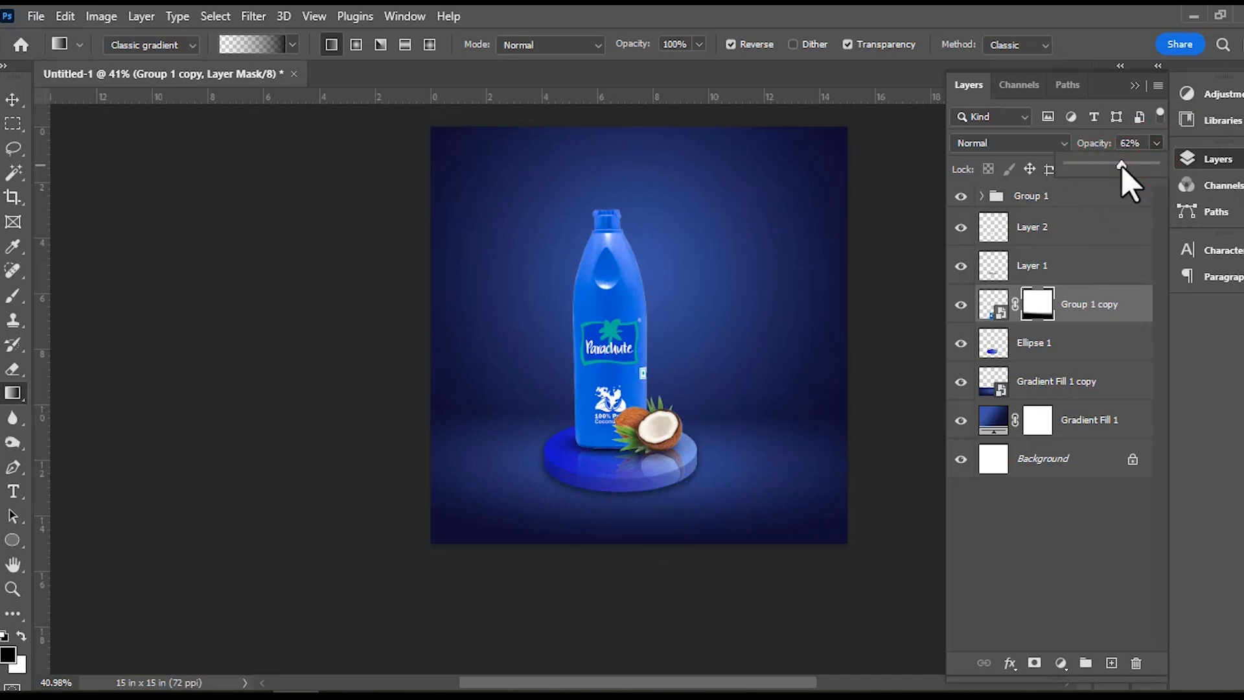
drag(1108, 172, 1118, 173)
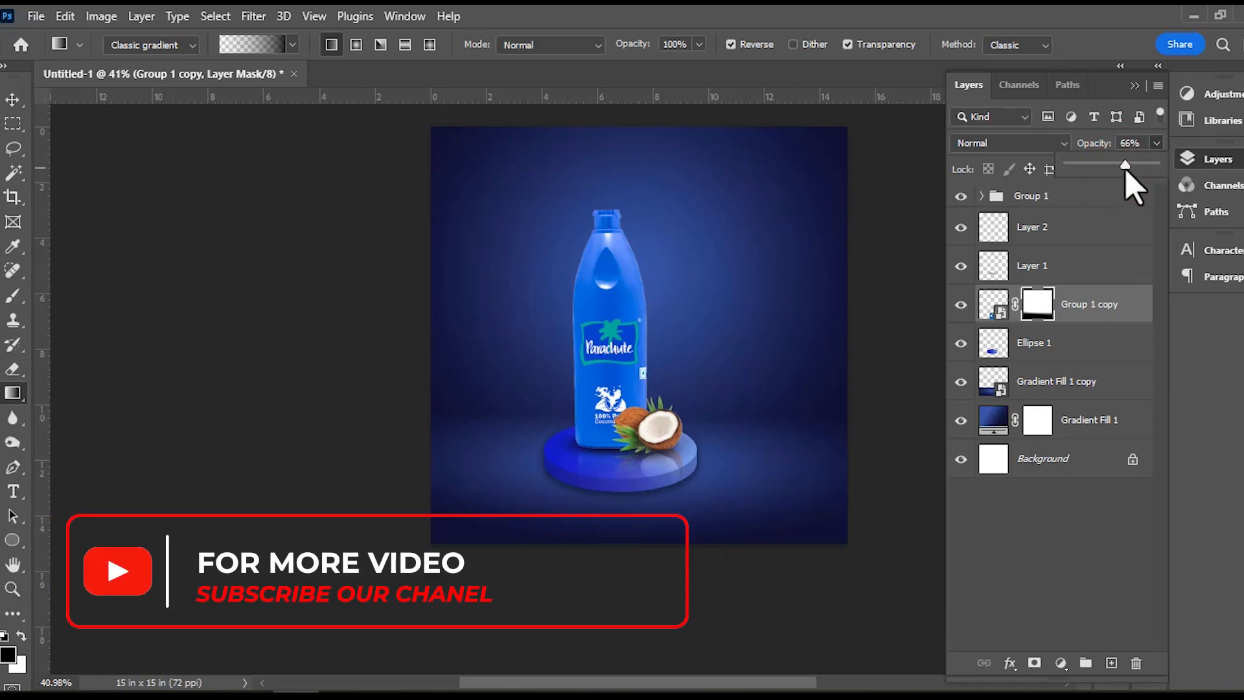
drag(1129, 167, 1131, 168)
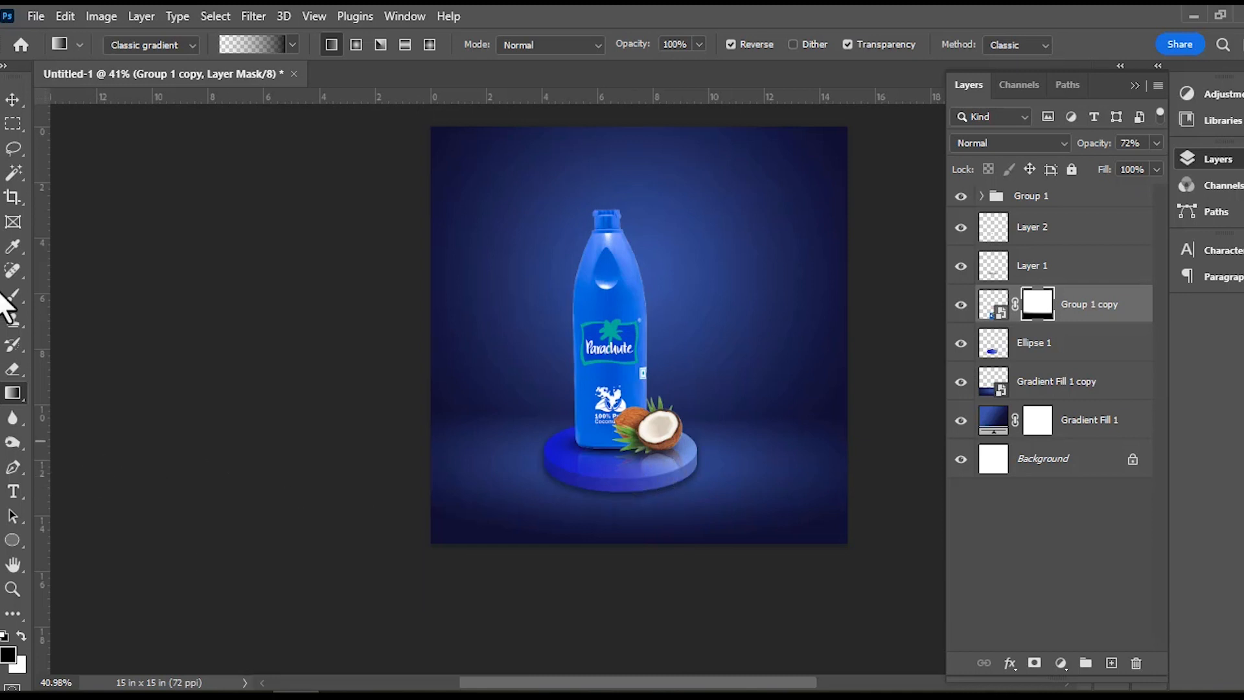
click(13, 99)
ctrl+click(105, 291)
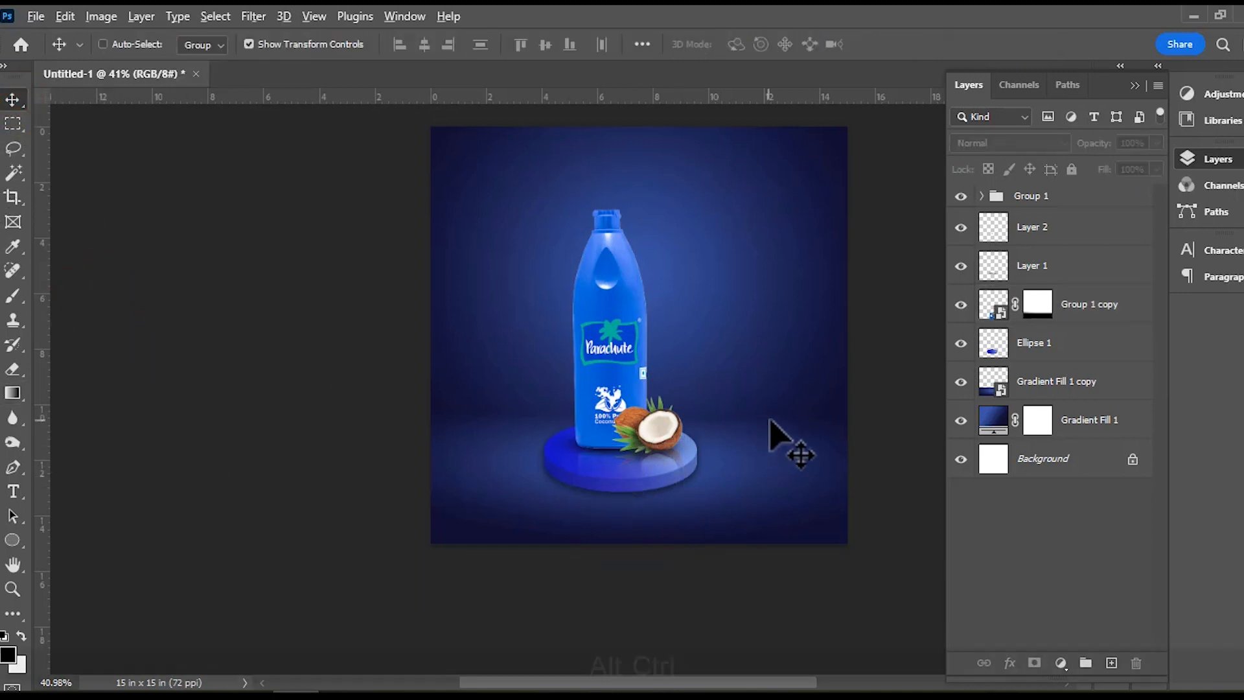
scroll(773, 455, down, 3)
scroll(772, 454, up, 3)
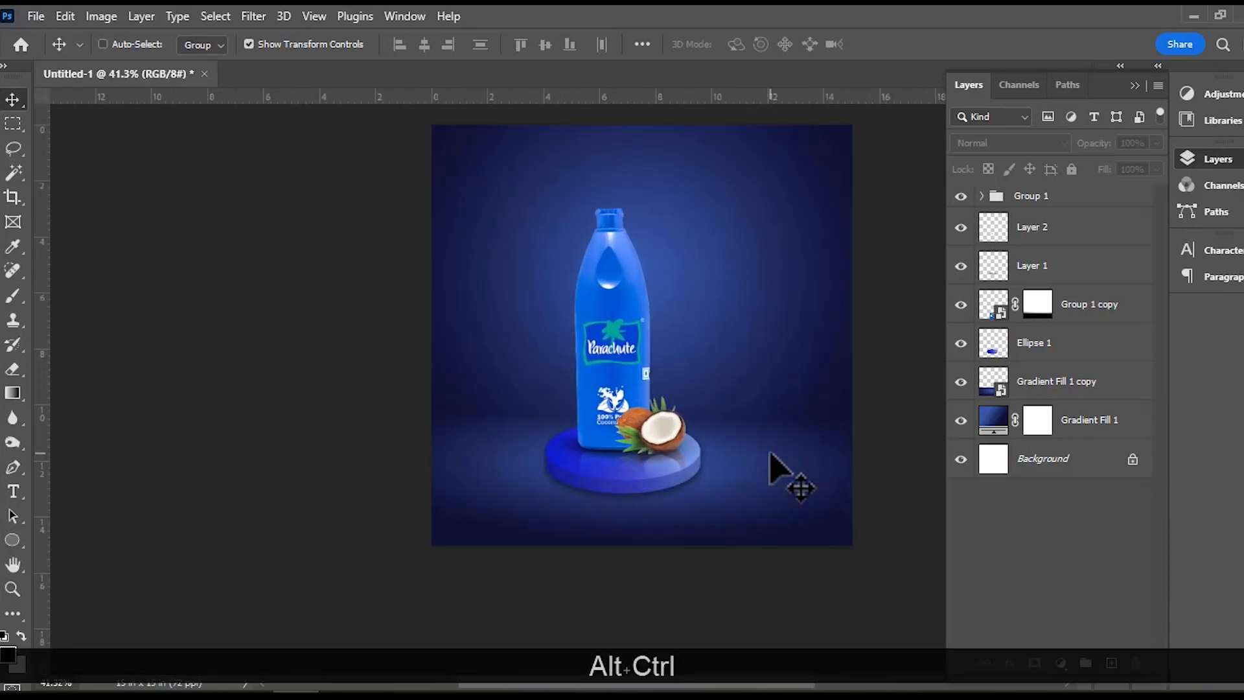
scroll(773, 454, down, 1)
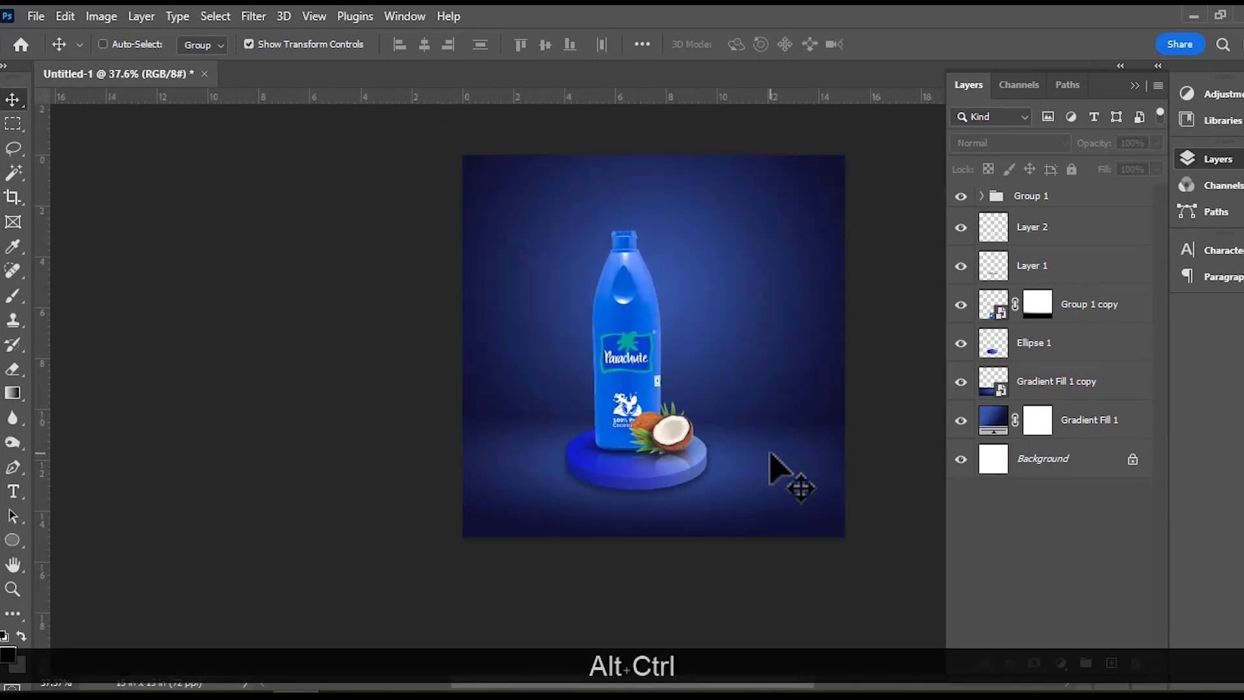
ctrl+click(614, 347)
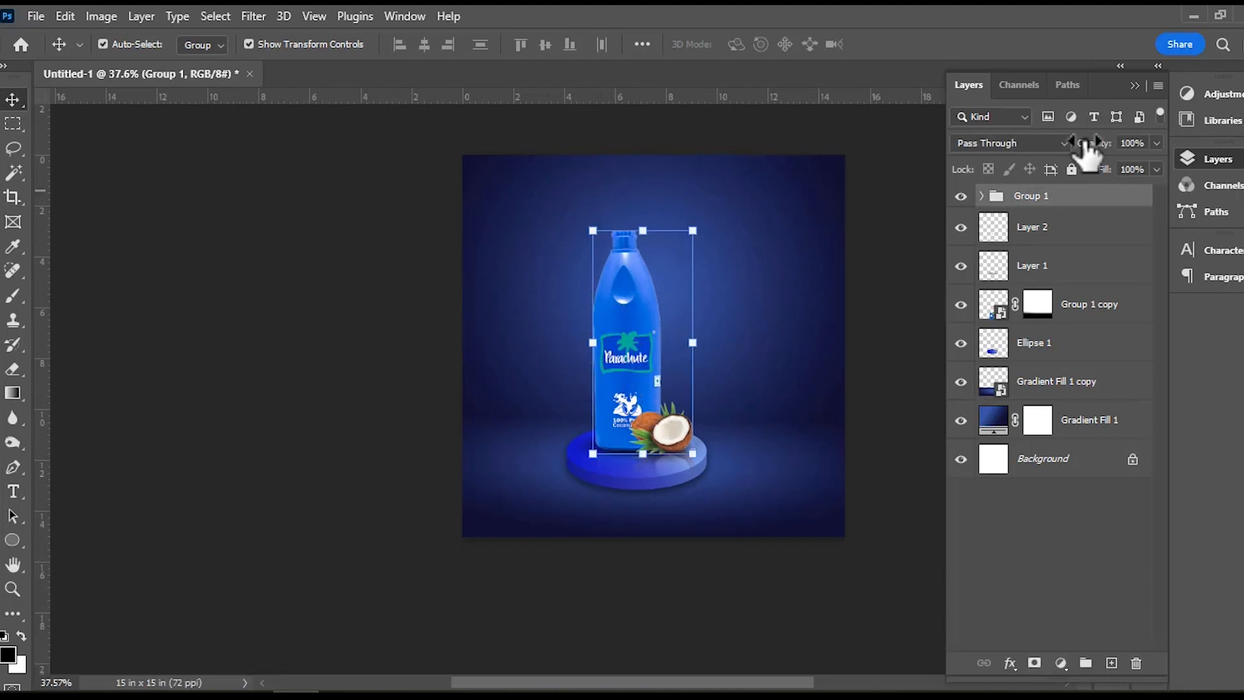
click(981, 196)
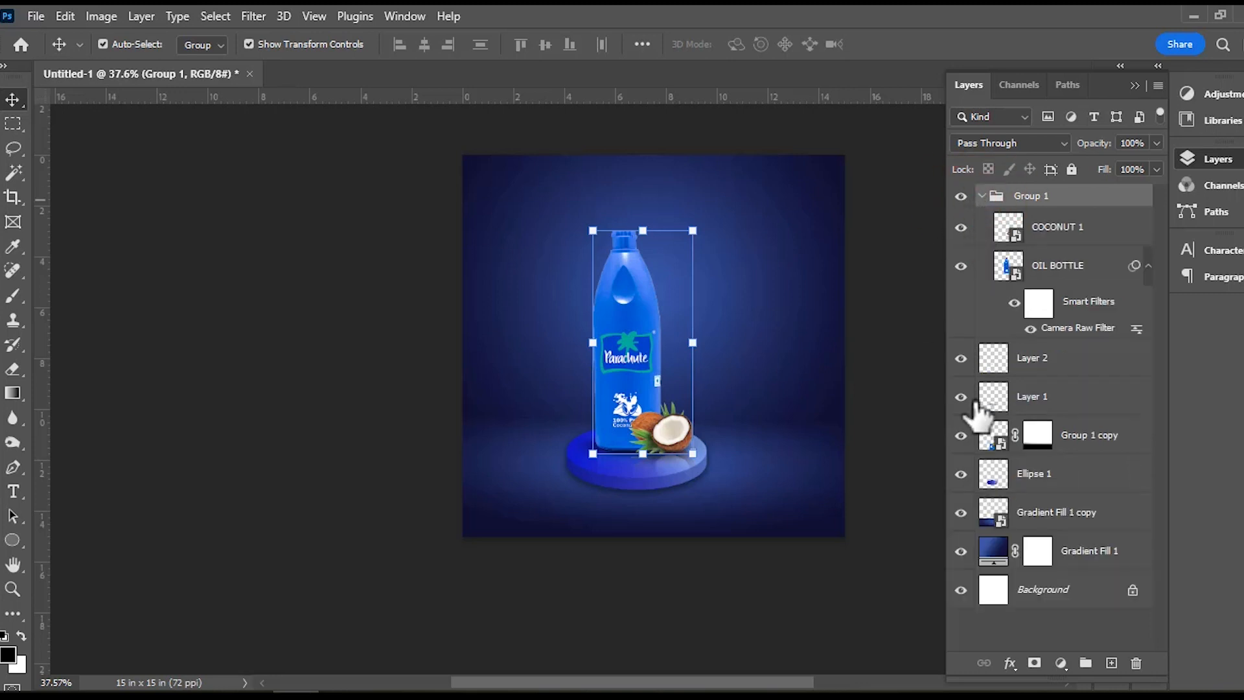
click(1054, 262)
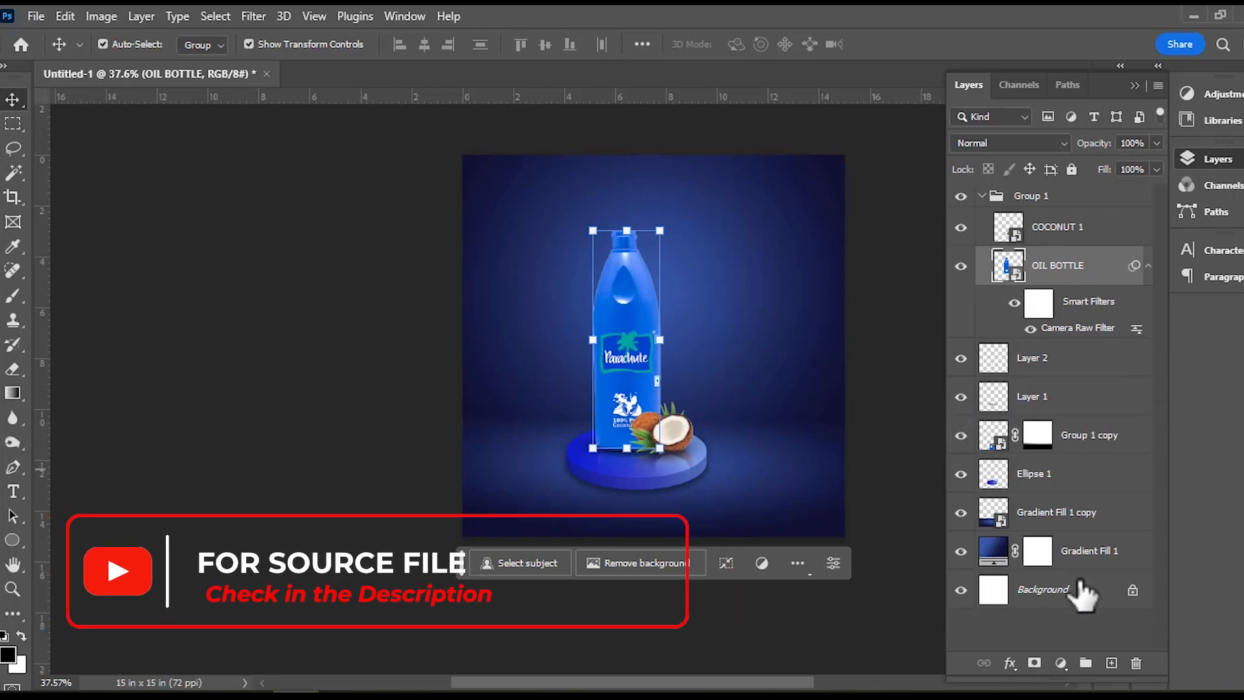
click(982, 197)
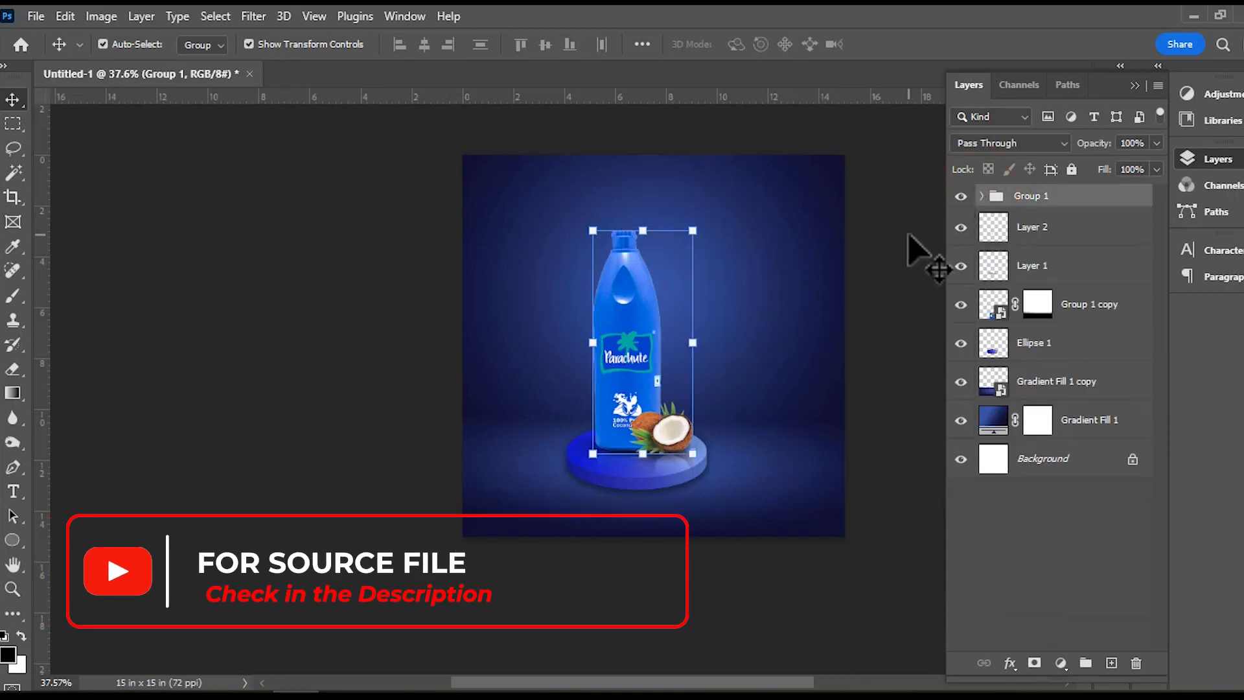
click(903, 244)
Place SHINE.jpg from the Video 113 folder into the document and move it up to about X 532 px, Y 354 px.
click(110, 697)
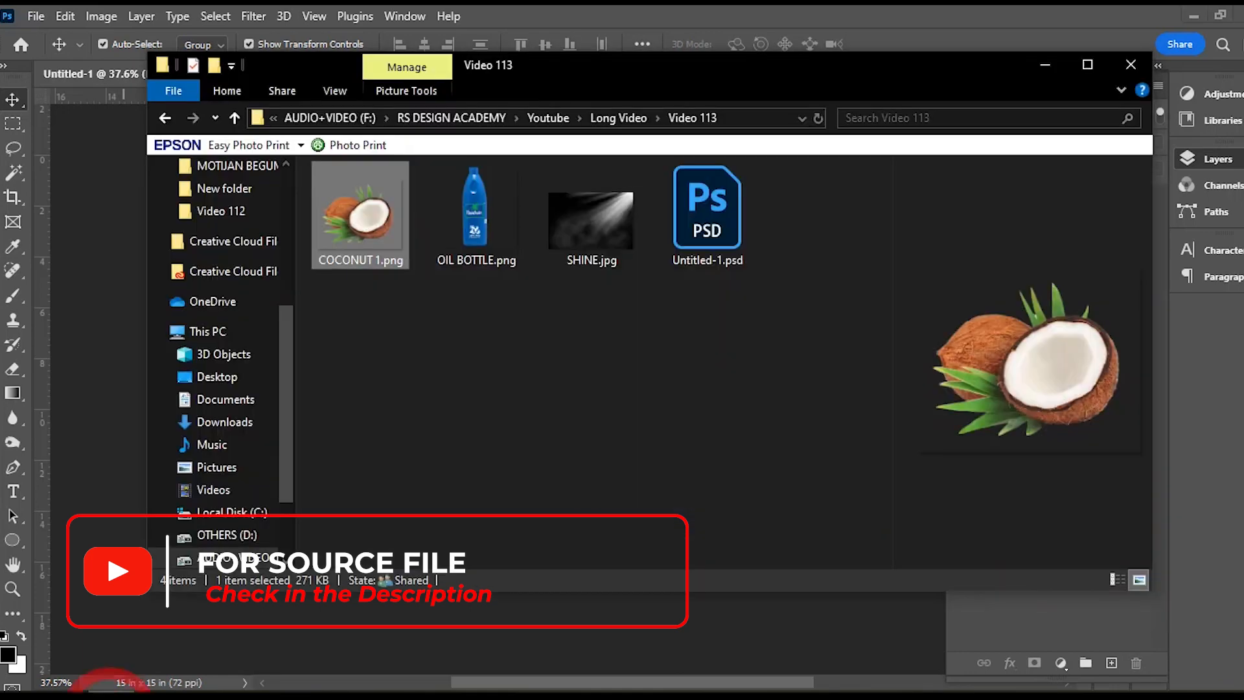
click(593, 227)
drag(606, 245, 629, 534)
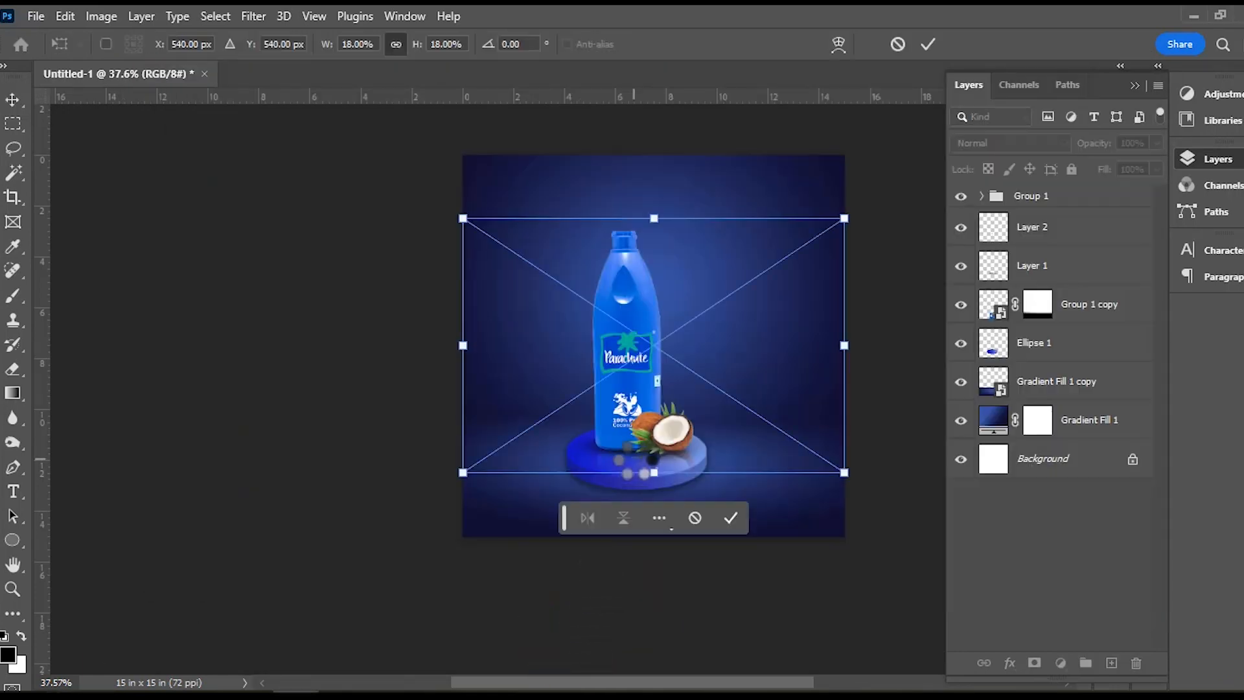
drag(708, 320, 702, 243)
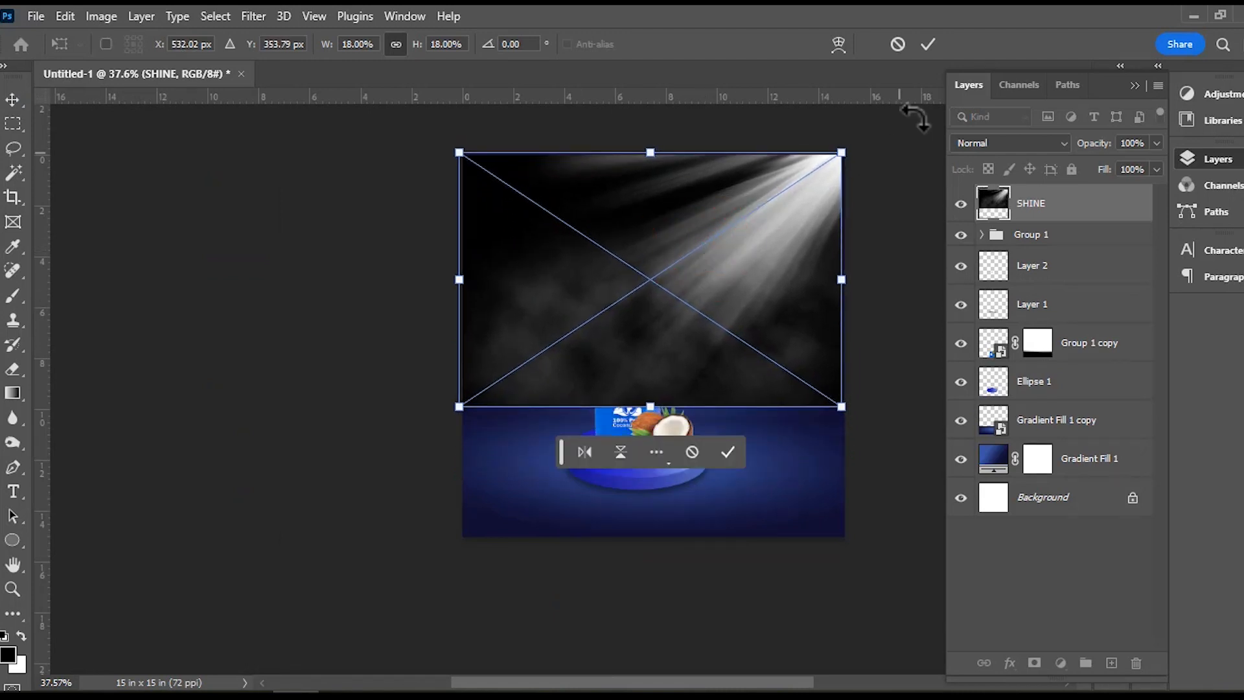
Set the SHINE layer to Soft Light blending at 26% opacity and commit its placement.
click(1043, 140)
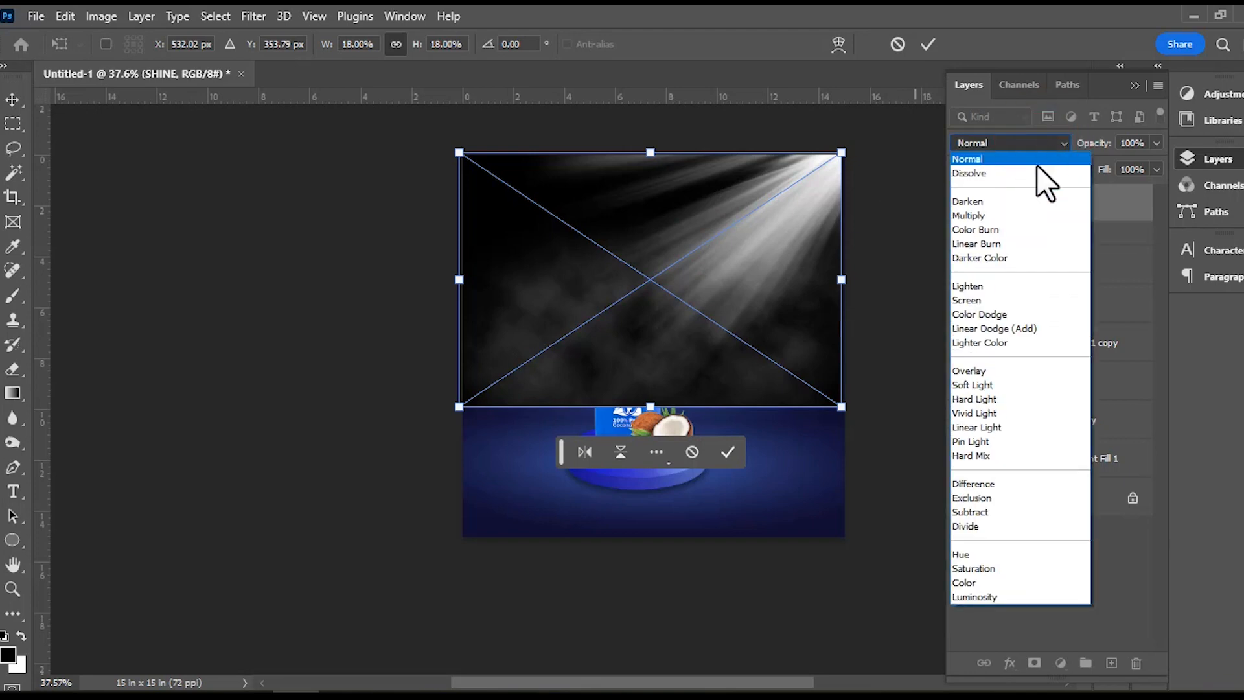
click(983, 386)
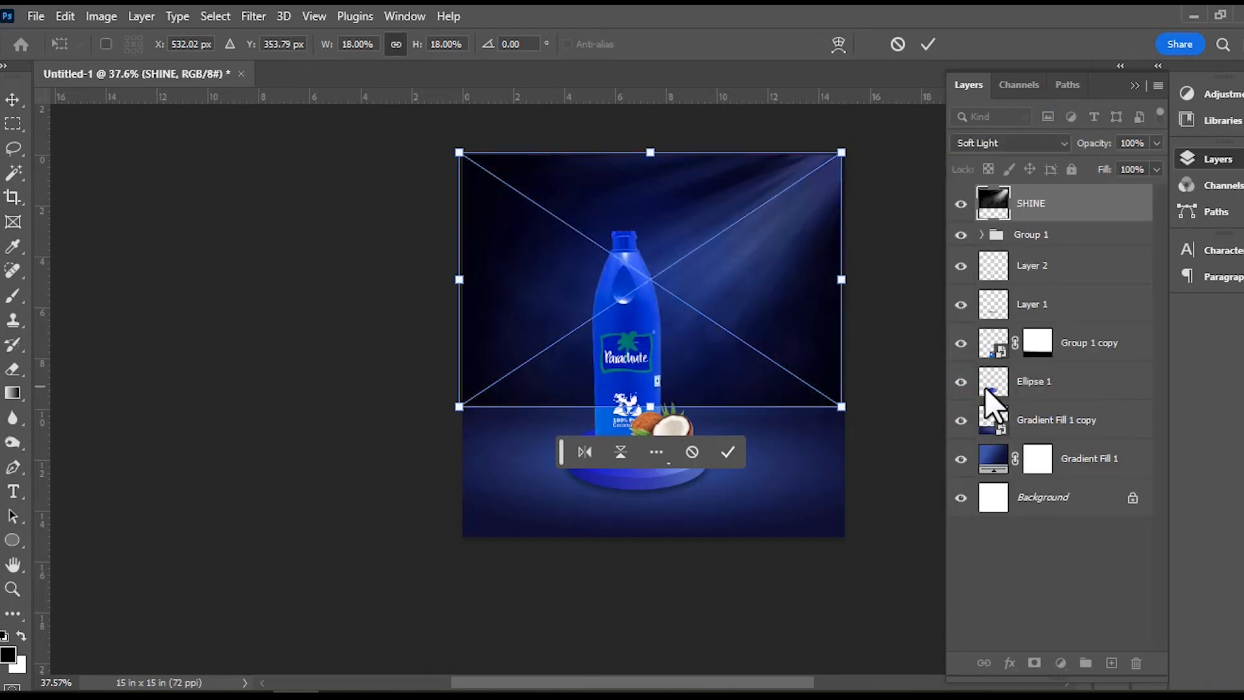
click(1157, 146)
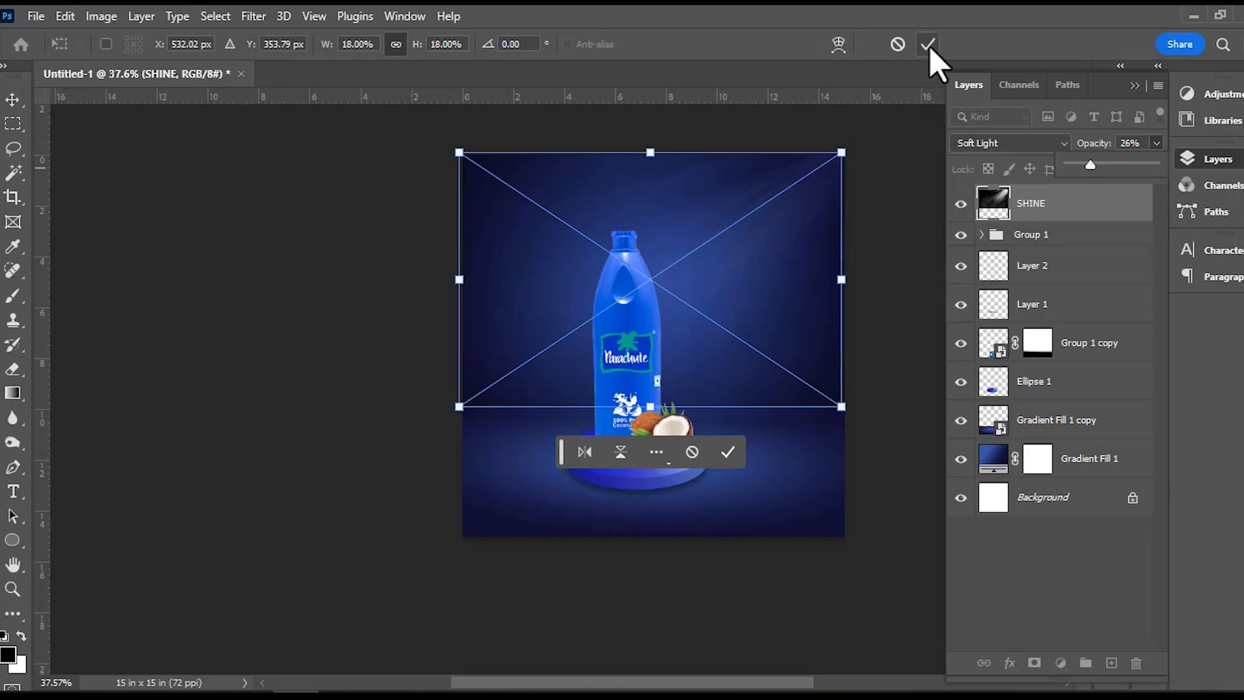
click(902, 236)
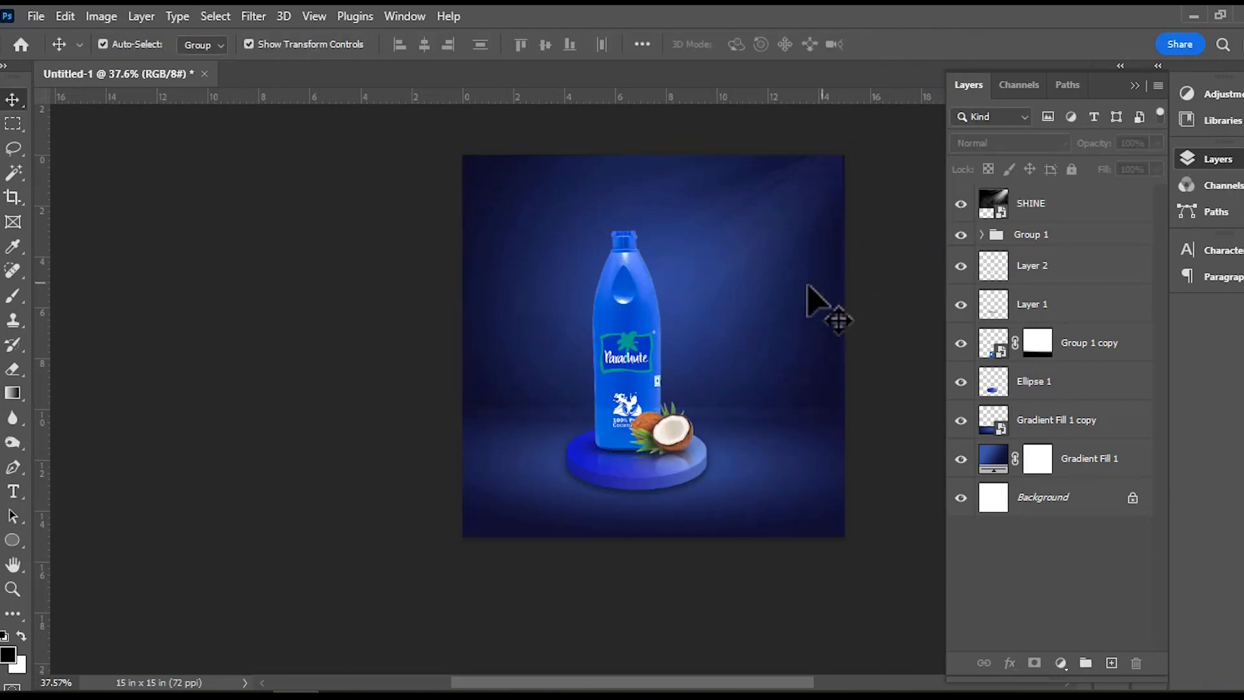
Align SHINE with the canvas's top and right edges, scale it to 18.40%, and commit the transform.
click(786, 285)
drag(786, 291, 785, 298)
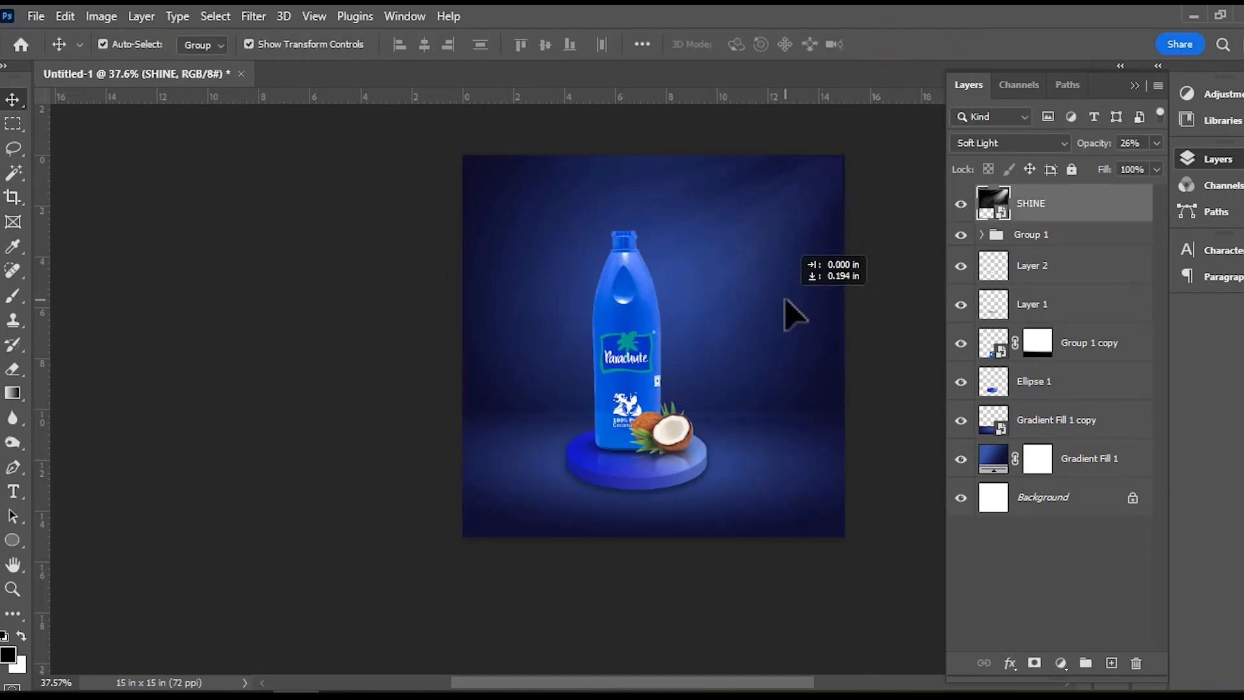
drag(786, 301, 787, 302)
drag(648, 160, 648, 155)
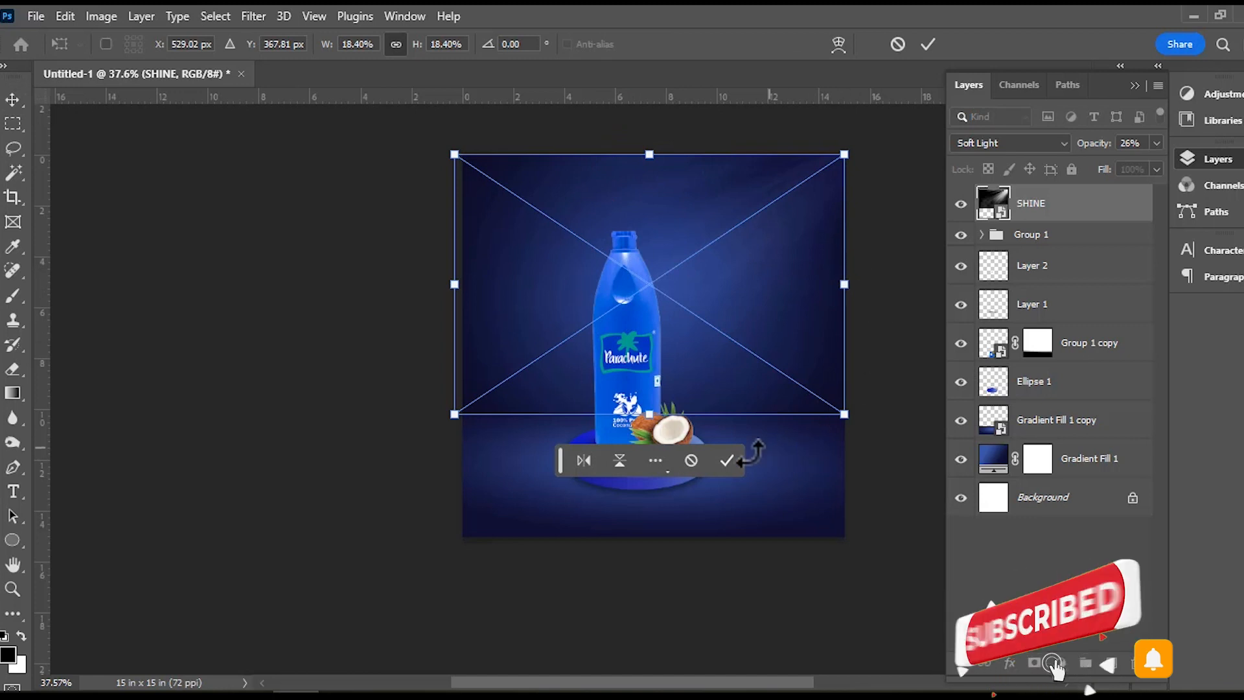
click(907, 368)
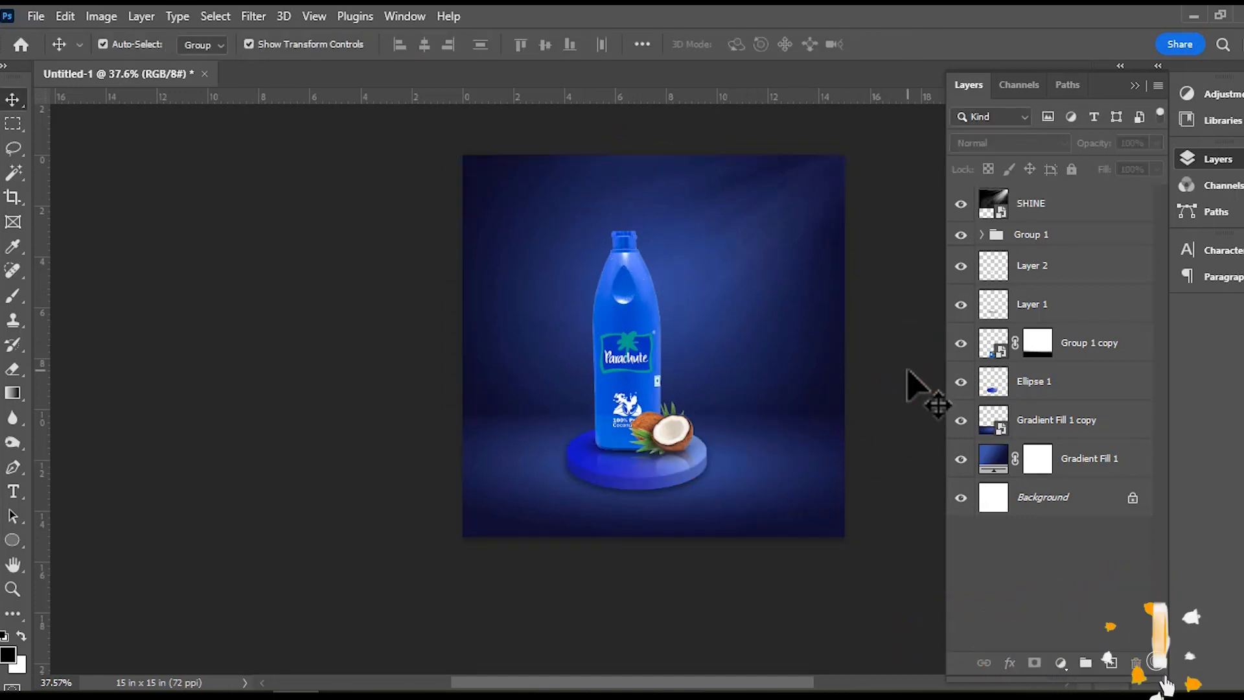
Shift SHINE slightly to the right and reorder it between Group 1 copy and Ellipse 1.
click(769, 374)
drag(761, 361, 781, 359)
click(904, 330)
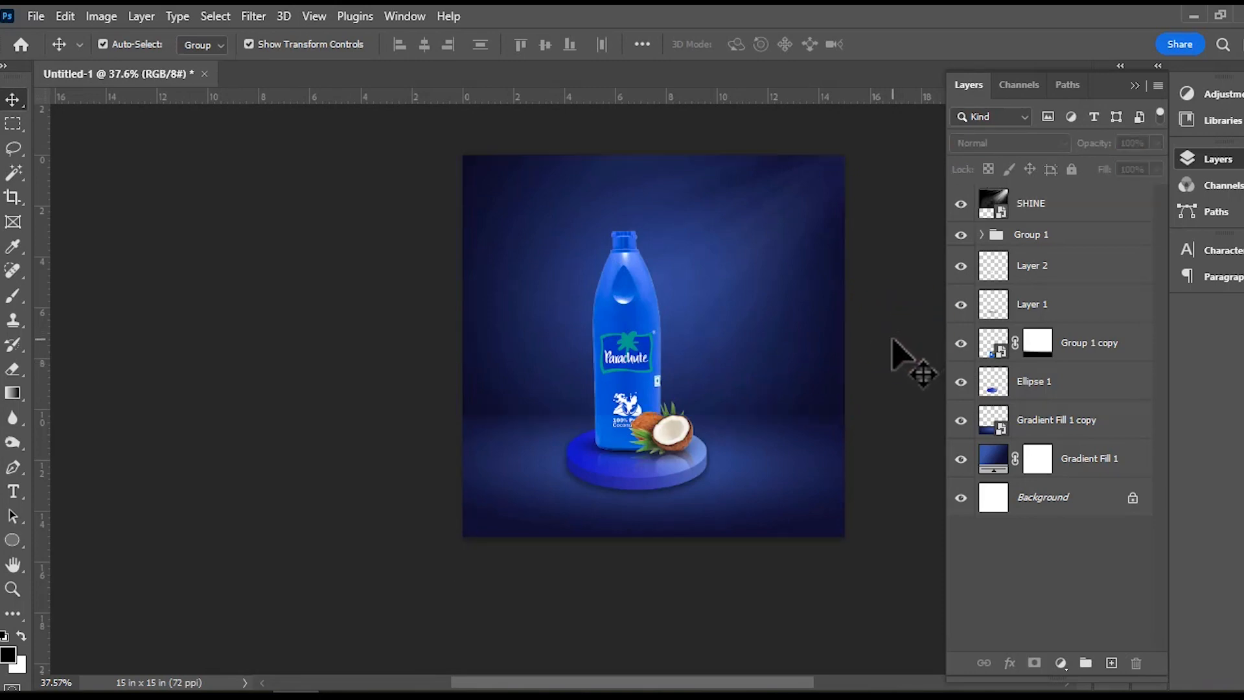
drag(1030, 202, 1068, 371)
click(893, 289)
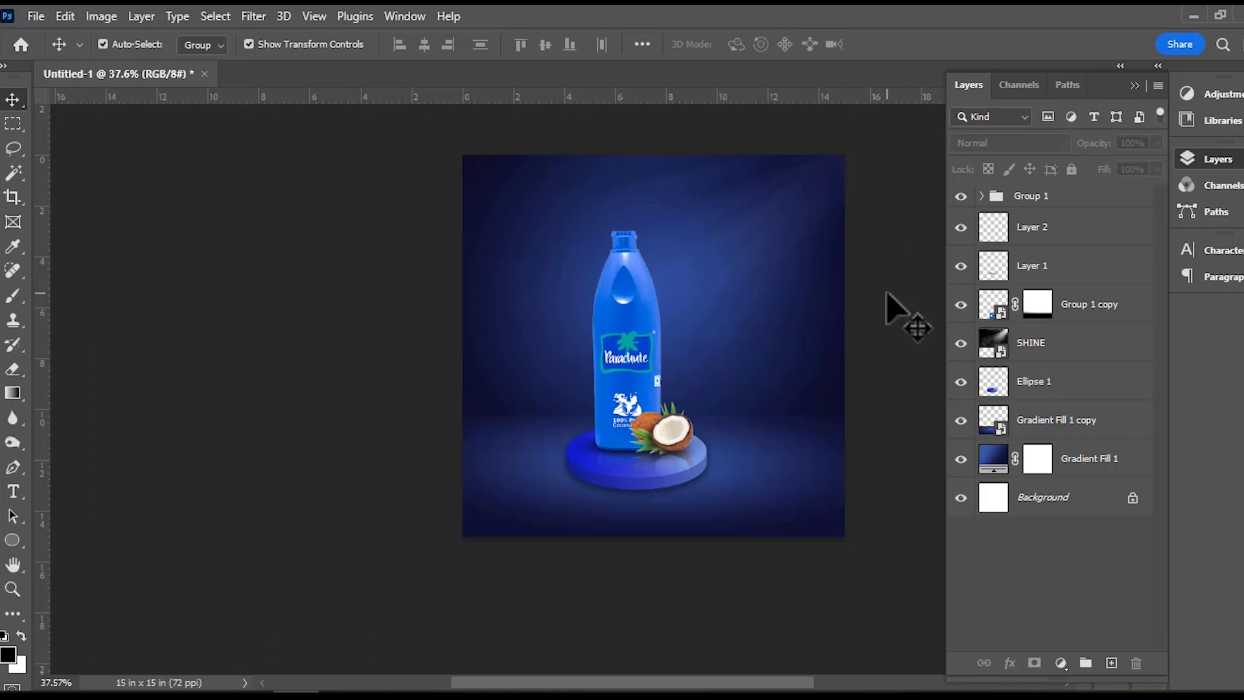
Add an Exposure adjustment clipped to OIL BOTTLE inside Group 1 and lower the exposure to darken the bottle.
click(982, 196)
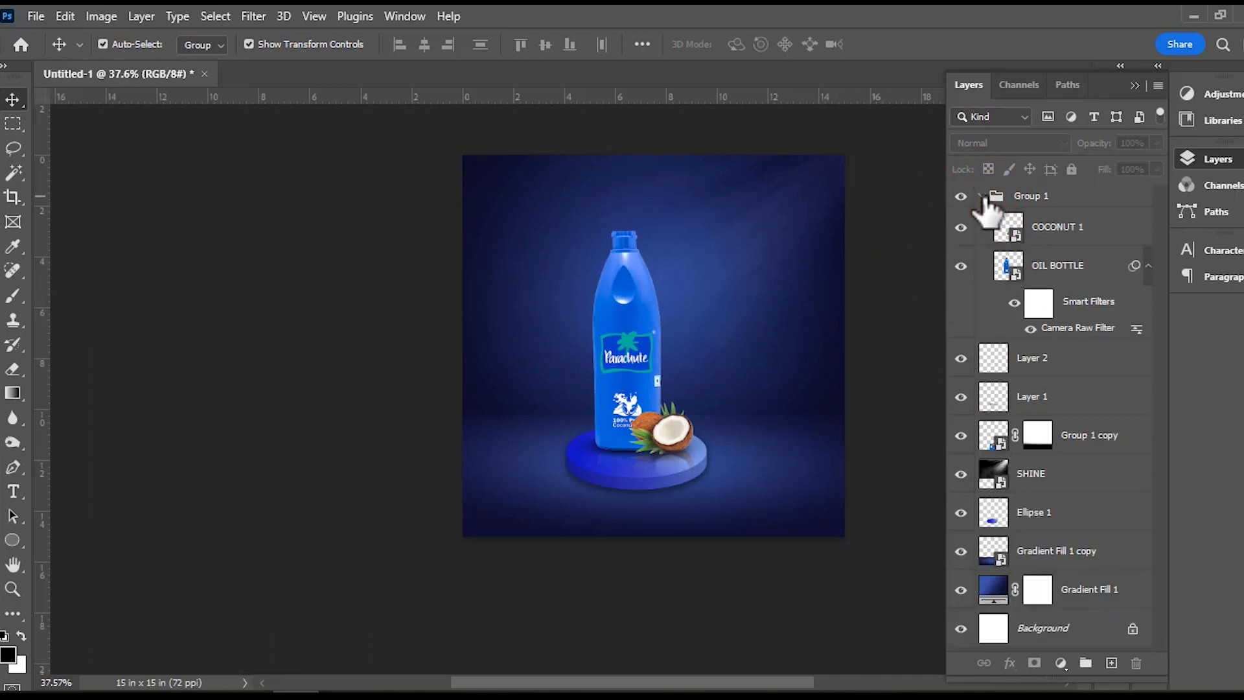
click(1053, 266)
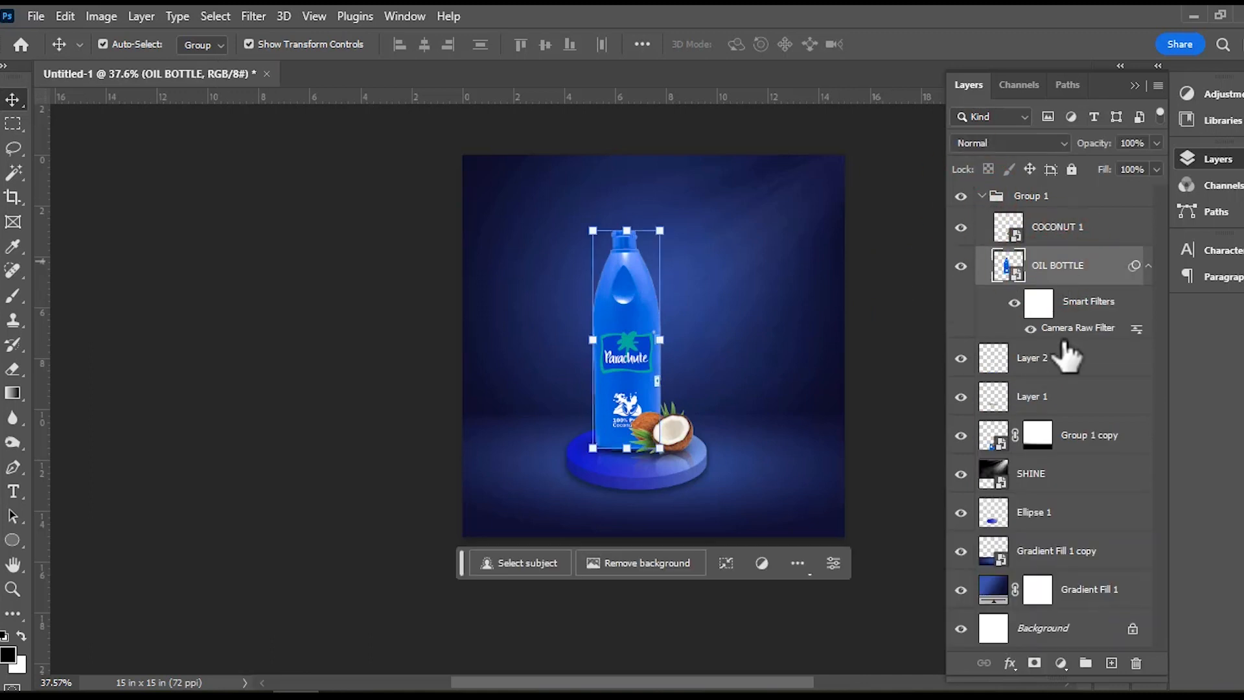
click(1061, 663)
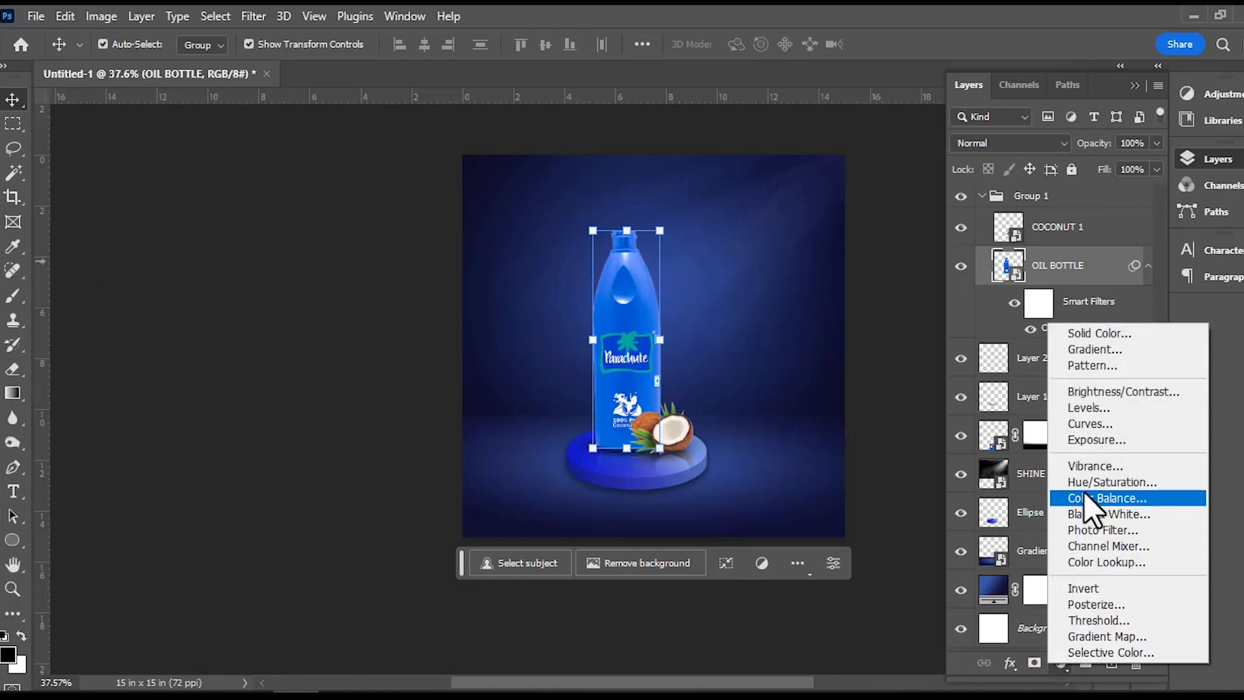
click(1094, 440)
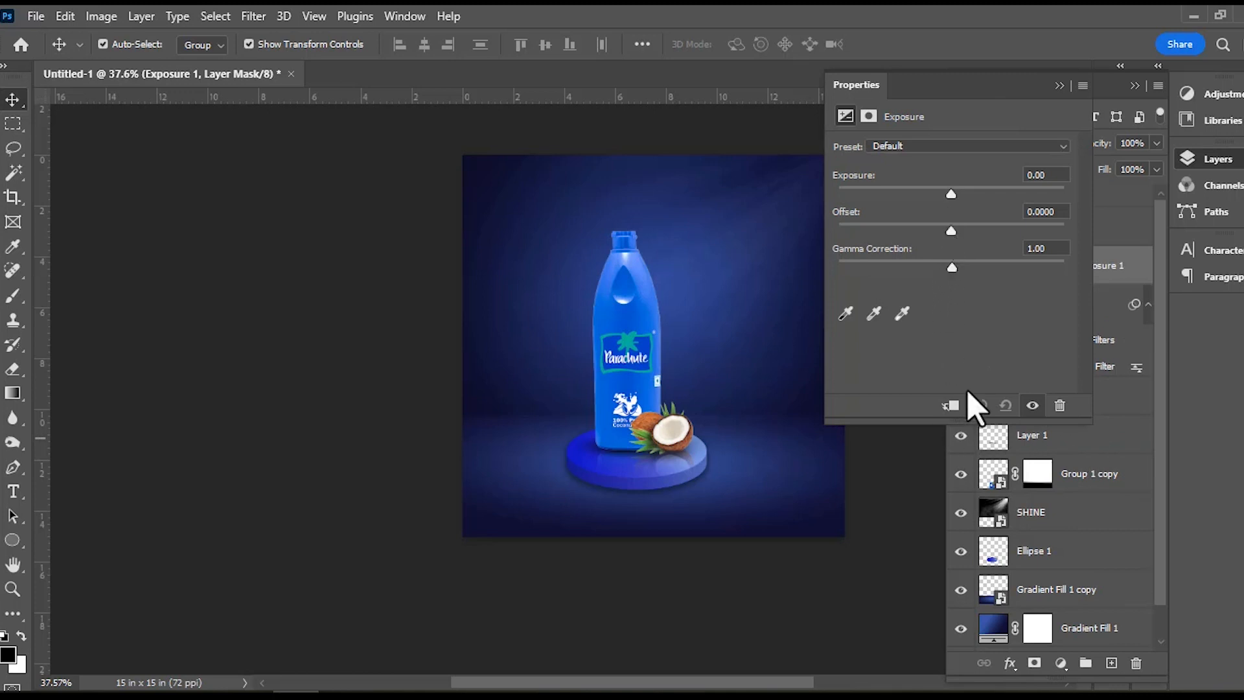
drag(948, 195, 920, 198)
click(1060, 85)
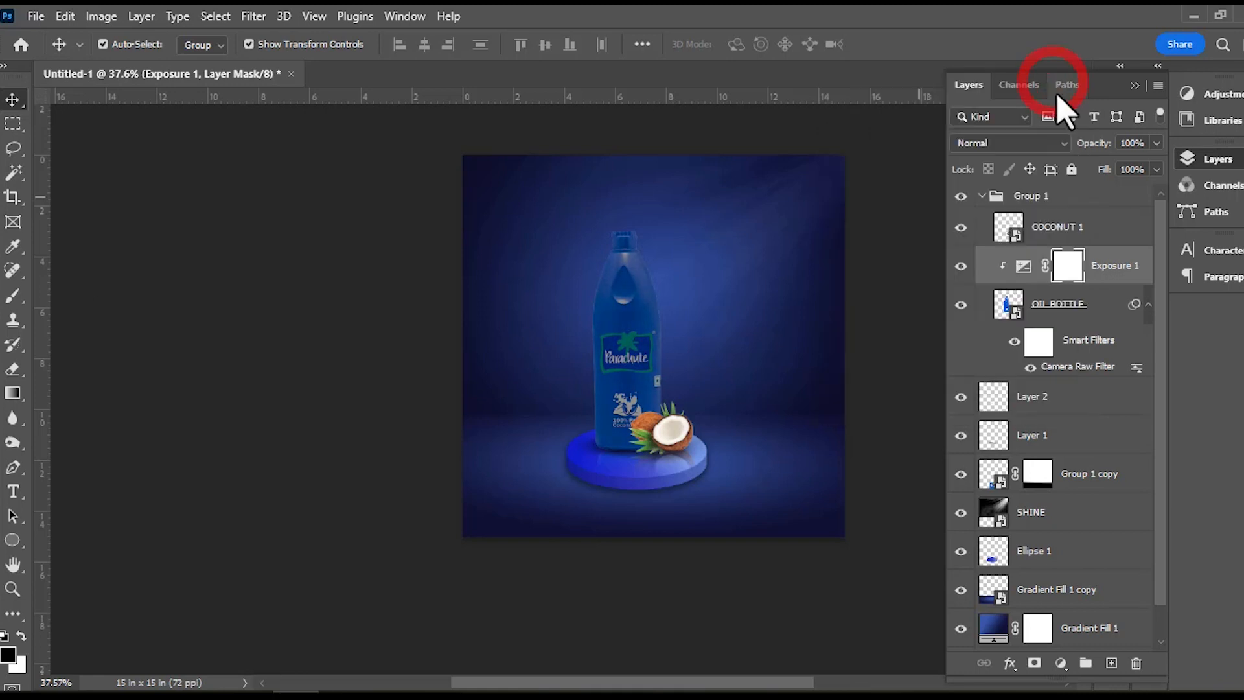
Invert the Exposure 1 layer mask to black and set the soft Brush to size 60.
key(ctrl+i)
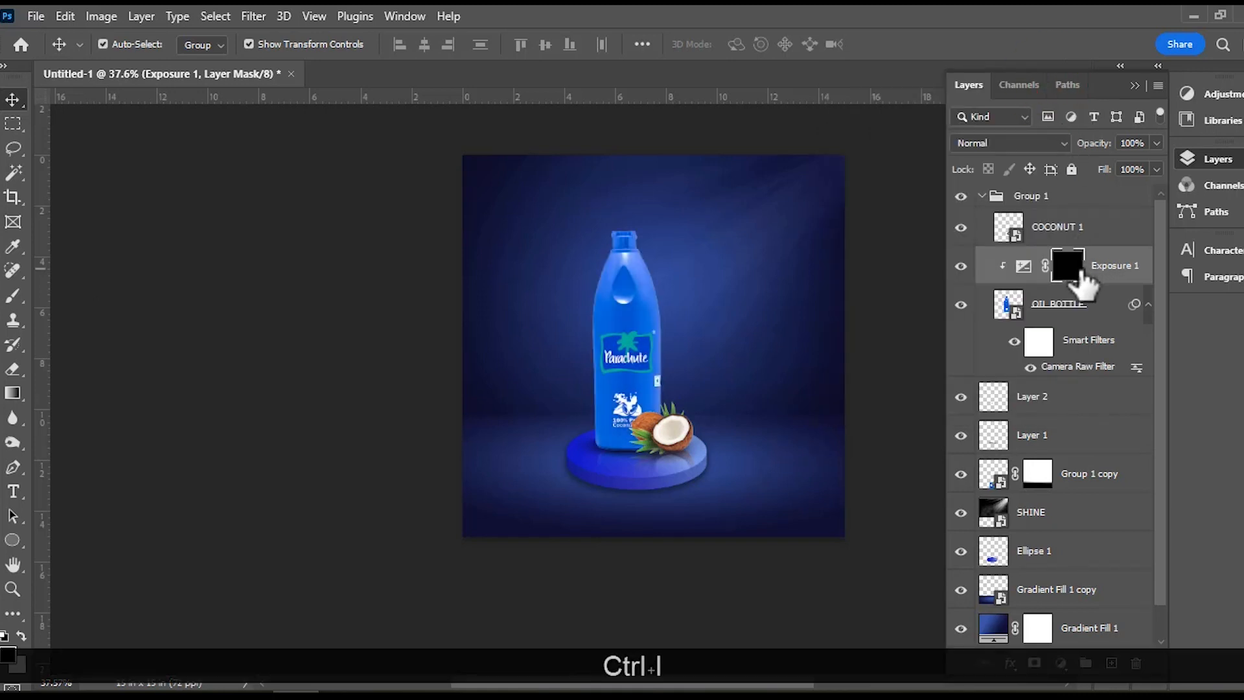
click(13, 298)
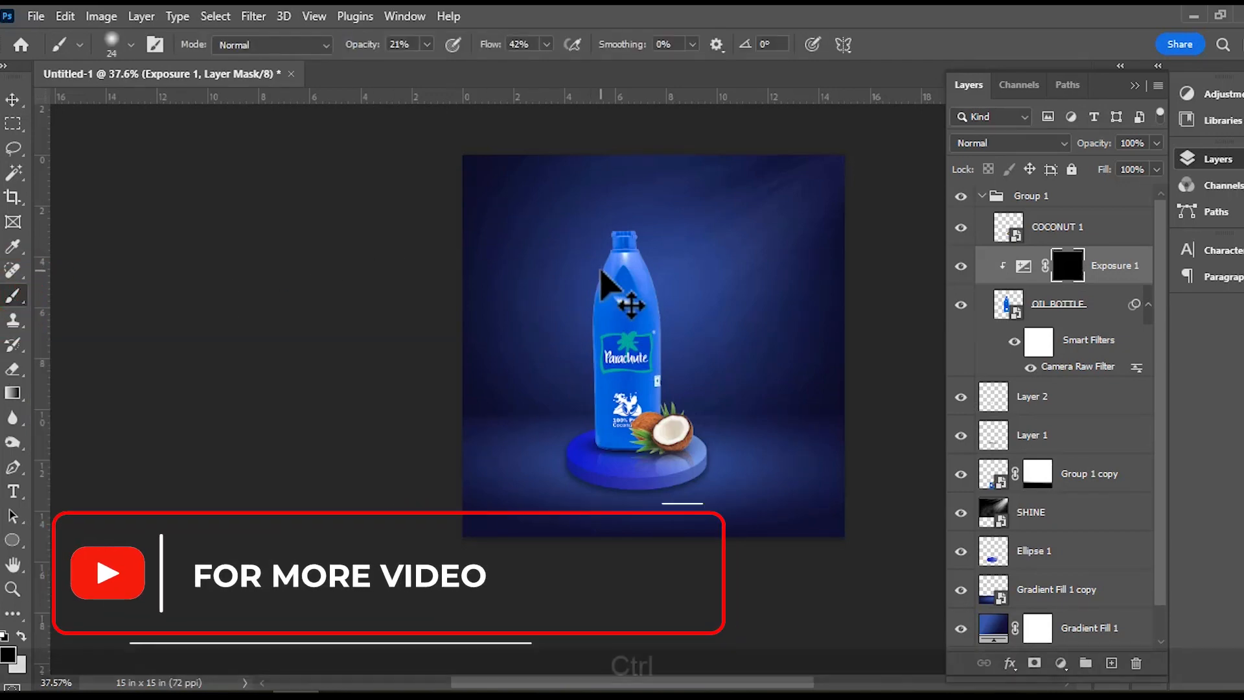
scroll(604, 271, up, 5)
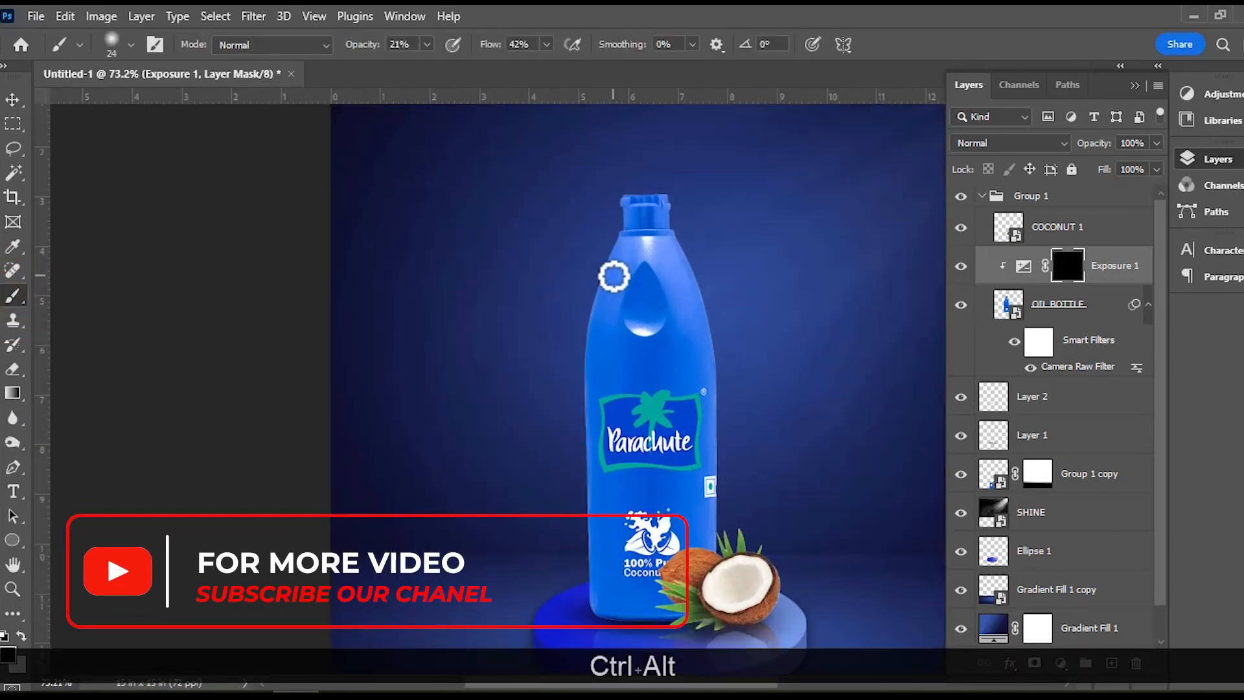
alt+right_click(613, 277)
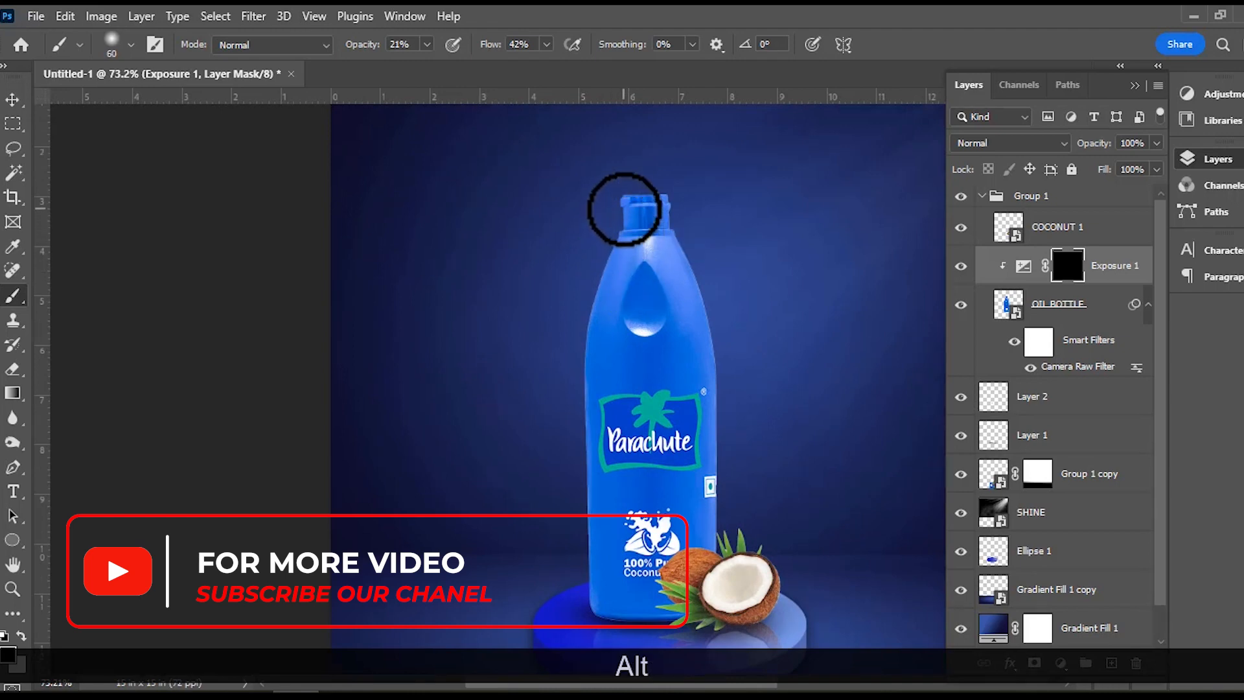
Paint white on the Exposure 1 mask along the bottle's left edge from cap to base, at 21% opacity and 42% flow.
drag(605, 263, 622, 211)
mouse_move(595, 307)
mouse_down()
mouse_move(612, 251)
mouse_move(611, 320)
mouse_up()
click(21, 635)
drag(631, 208, 591, 327)
drag(595, 375, 599, 603)
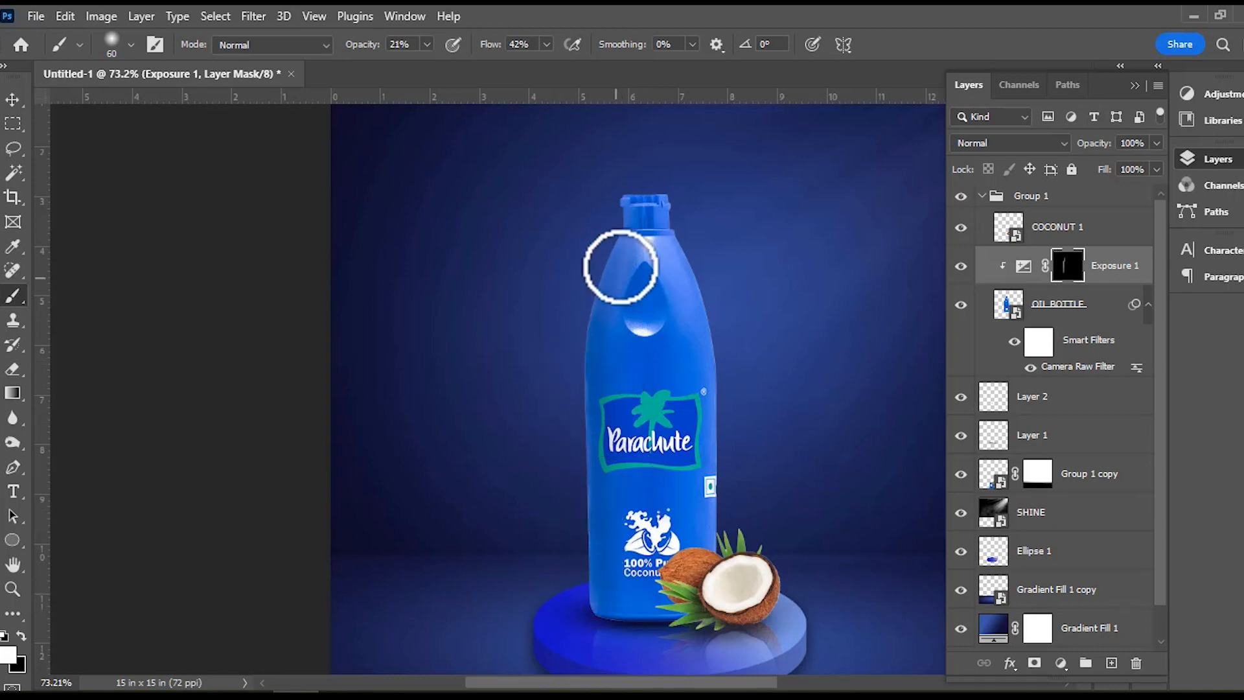
Deepen the shadow with more white strokes on the Exposure 1 mask along the bottle's left side and shoulder, then compare with the adjustment hidden.
drag(609, 308, 642, 211)
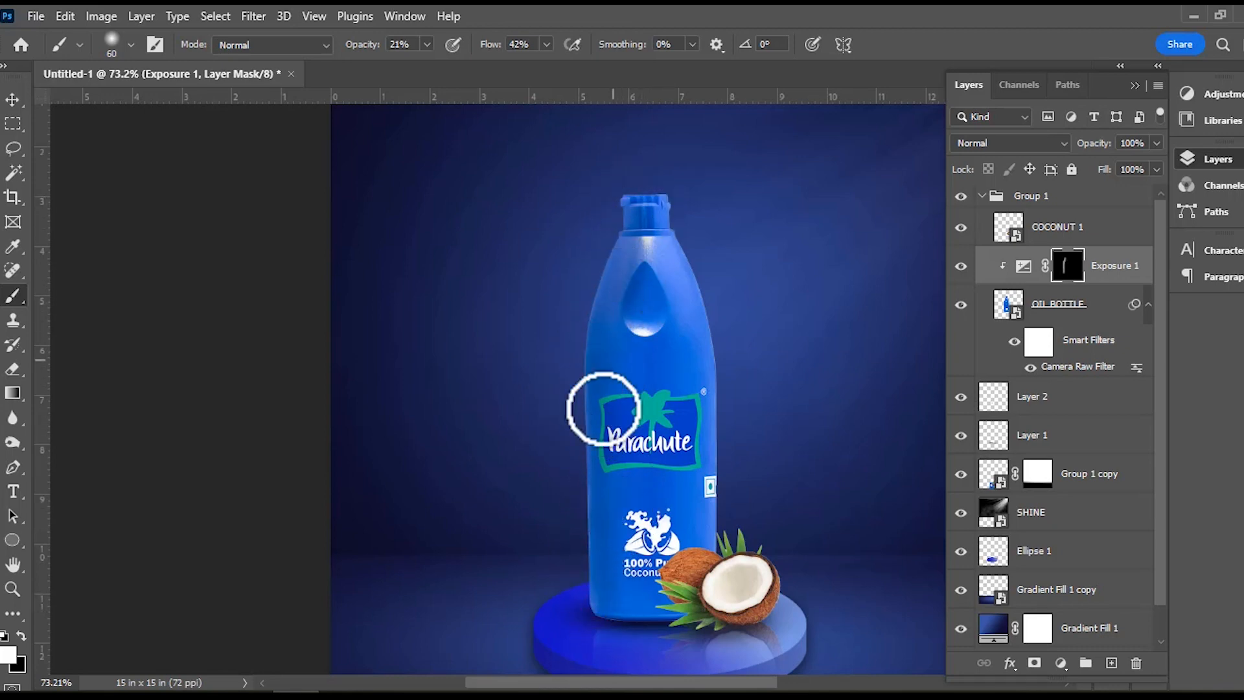
drag(611, 562, 603, 388)
drag(622, 590, 621, 500)
drag(622, 630, 623, 514)
drag(603, 615, 601, 394)
drag(611, 641, 612, 393)
drag(597, 558, 597, 375)
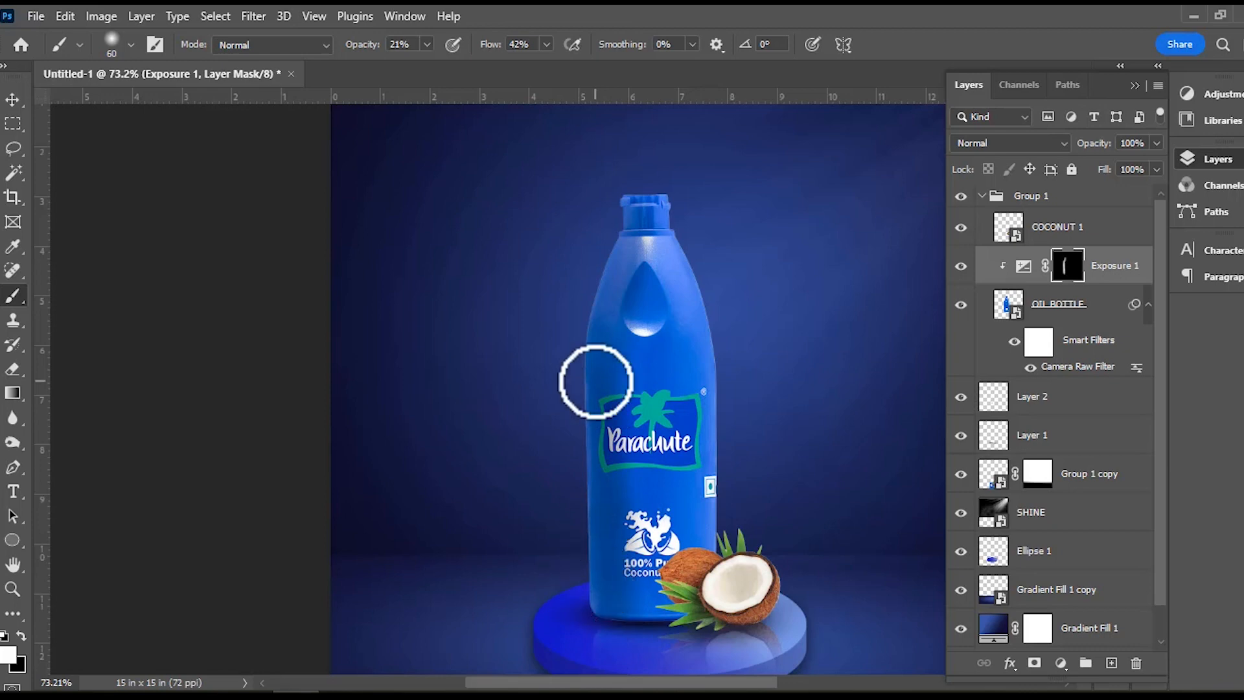
mouse_move(597, 577)
mouse_down()
mouse_move(611, 357)
mouse_move(598, 467)
mouse_move(589, 451)
mouse_move(603, 639)
mouse_move(613, 308)
mouse_up()
drag(601, 627, 597, 317)
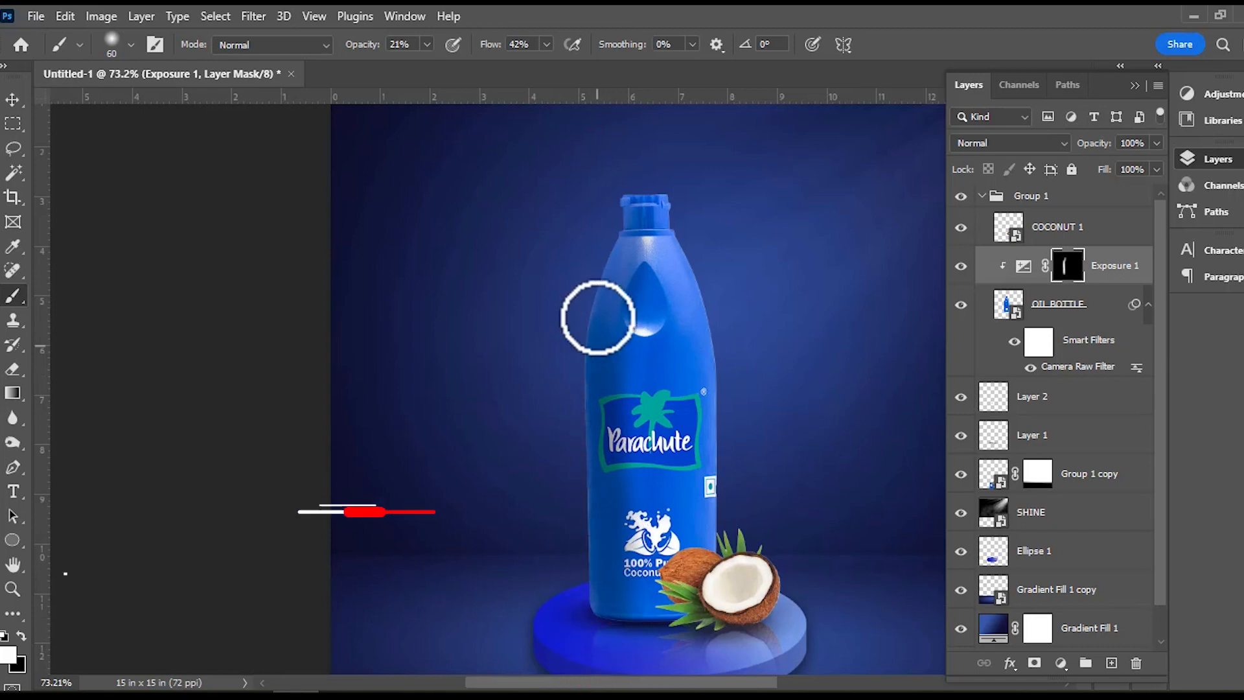
mouse_move(625, 258)
mouse_down()
mouse_move(616, 286)
mouse_move(633, 314)
mouse_move(639, 192)
mouse_move(631, 333)
mouse_move(638, 210)
mouse_up()
drag(571, 446, 609, 236)
drag(611, 317, 650, 216)
mouse_move(594, 376)
mouse_down()
mouse_move(640, 230)
mouse_move(634, 203)
mouse_up()
drag(595, 341, 626, 231)
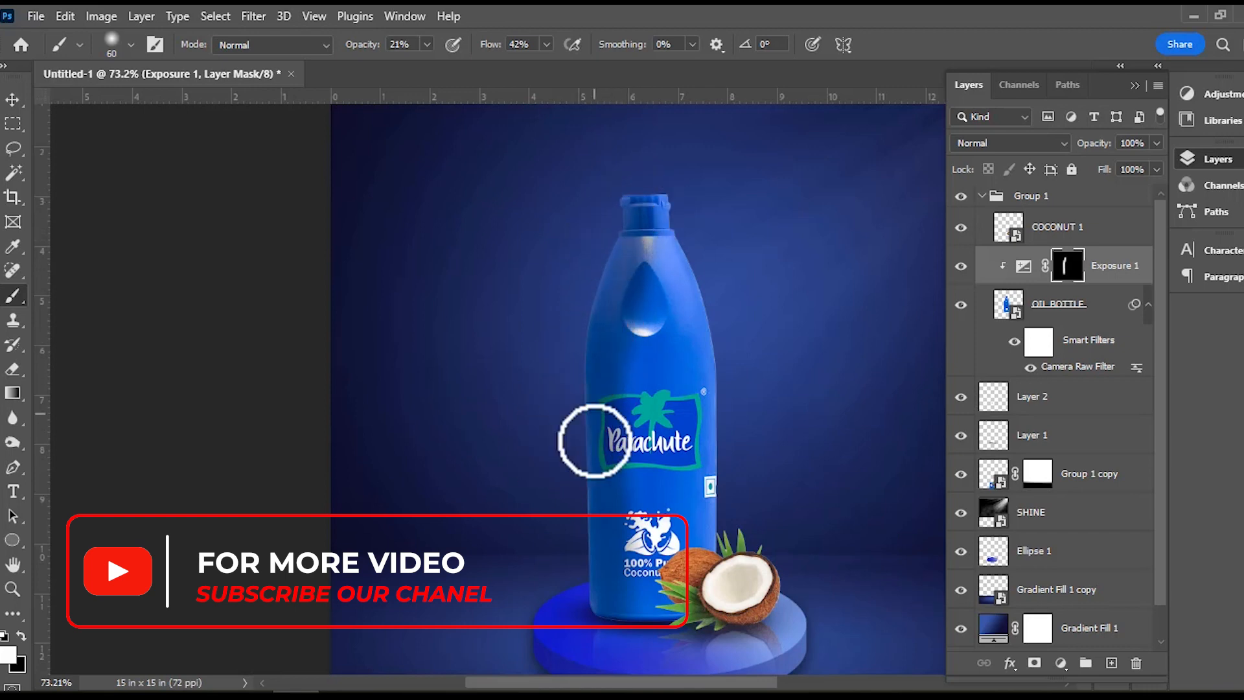
click(962, 266)
click(962, 267)
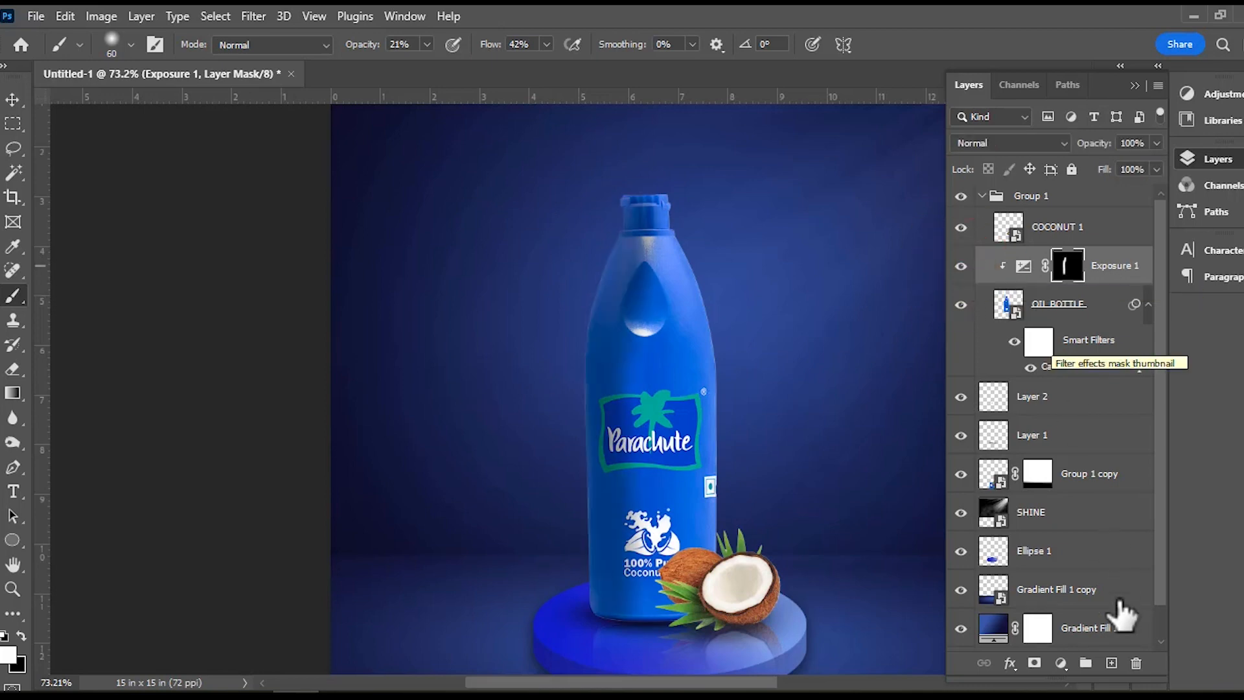
Add a second Exposure adjustment at +1.78 clipped to the bottle and invert its mask to black.
click(1061, 663)
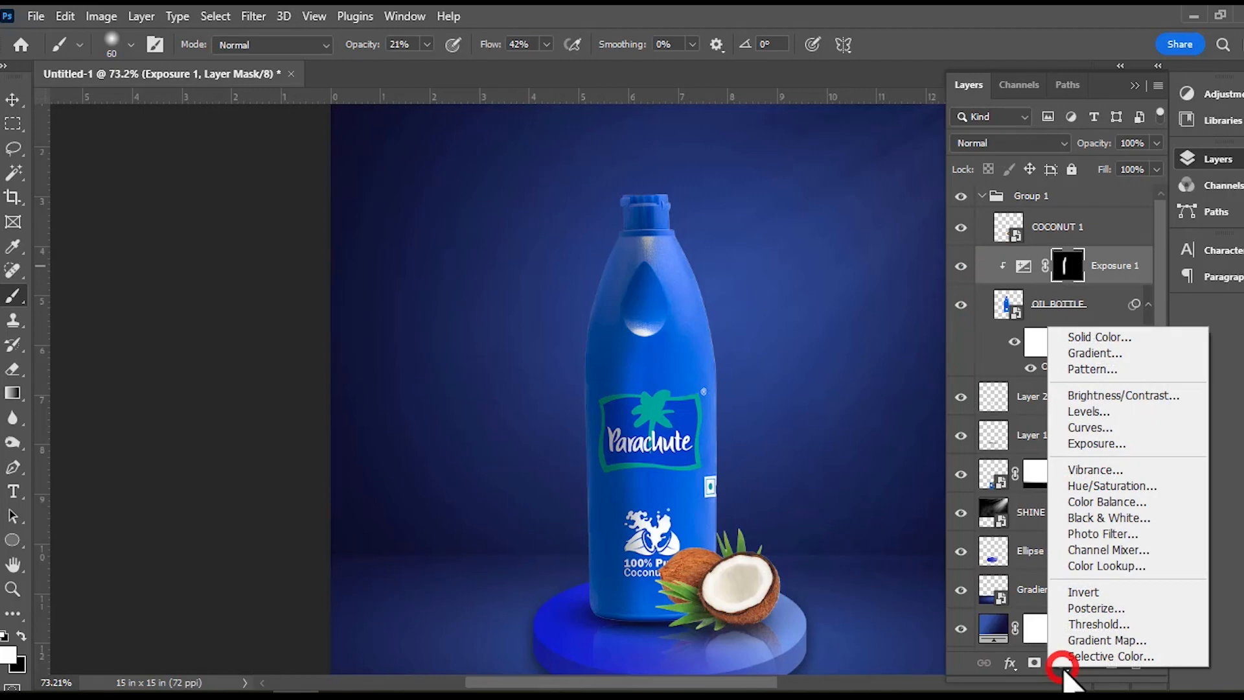
click(1111, 446)
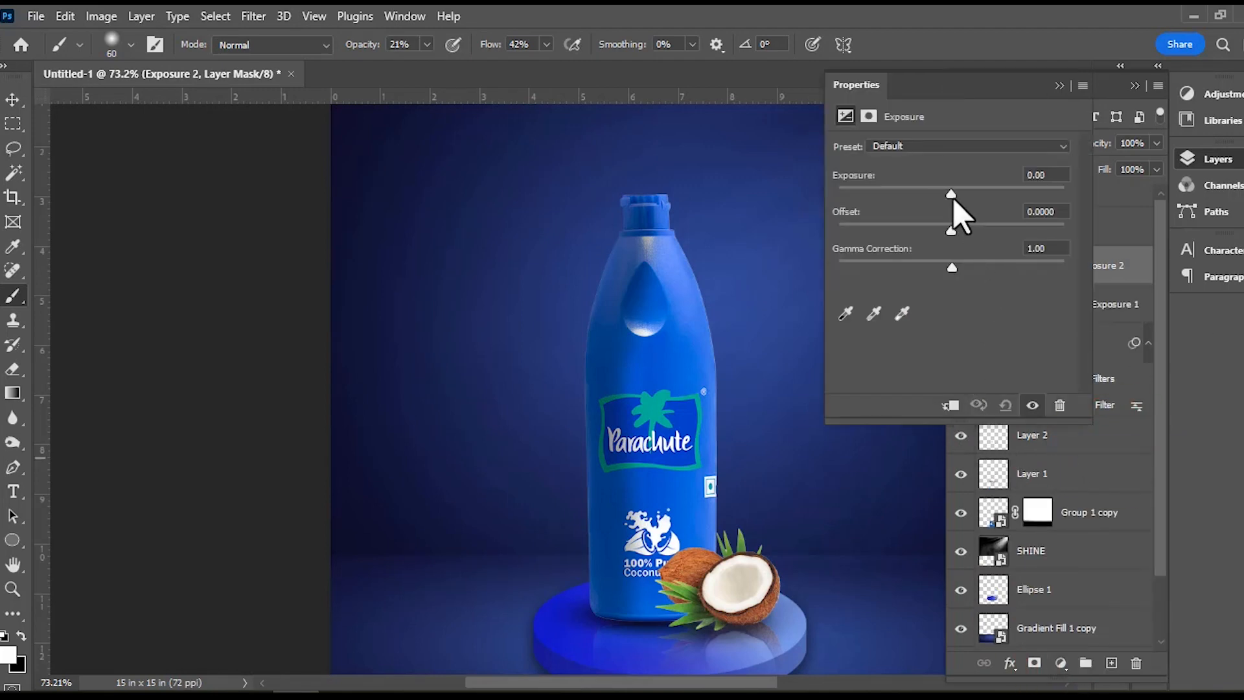
click(950, 405)
drag(953, 198, 983, 197)
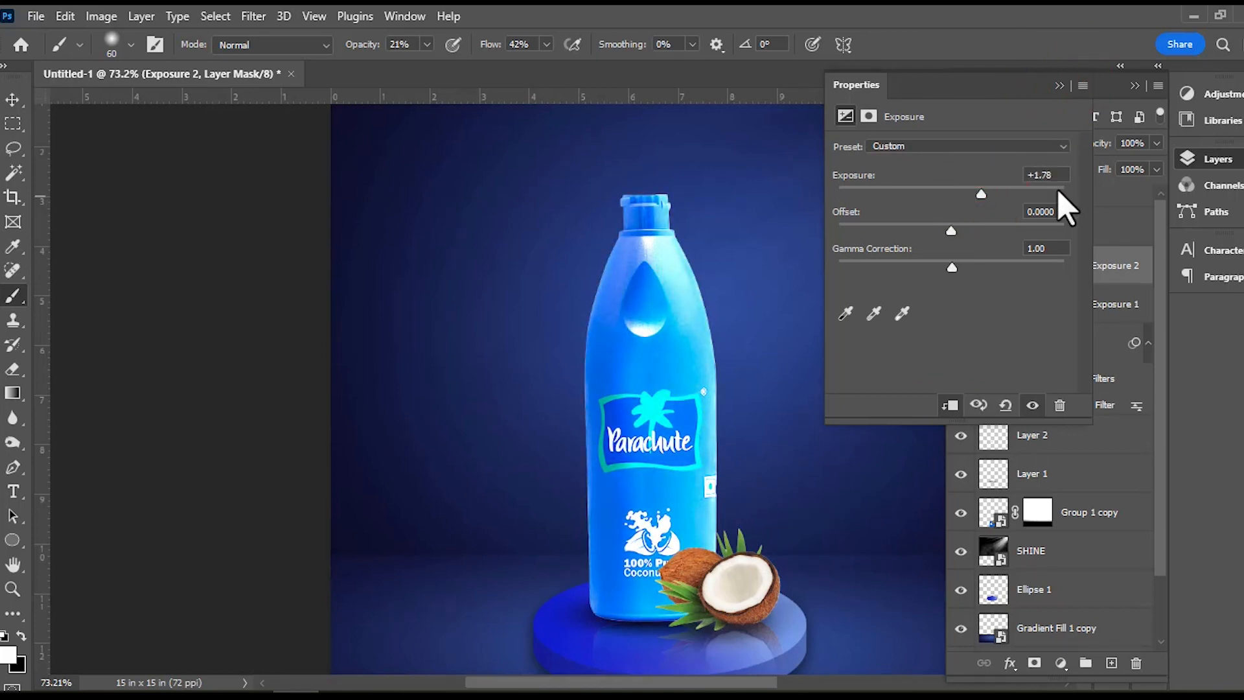
click(1059, 87)
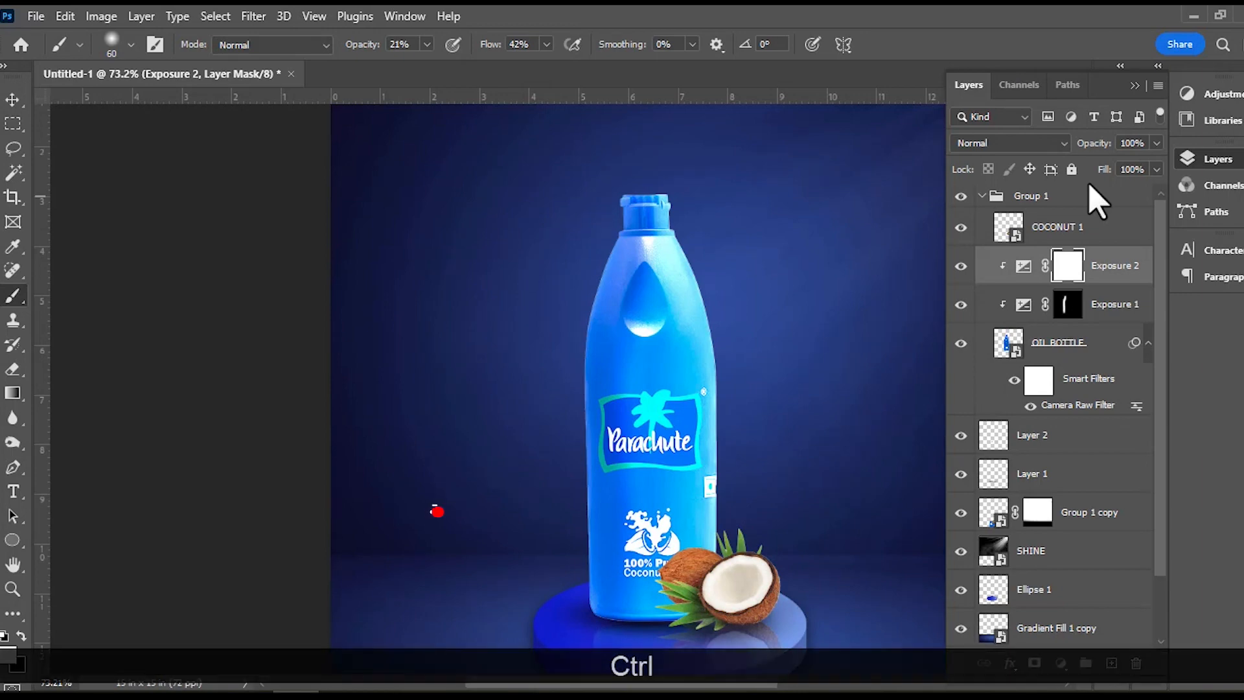
key(ctrl+i)
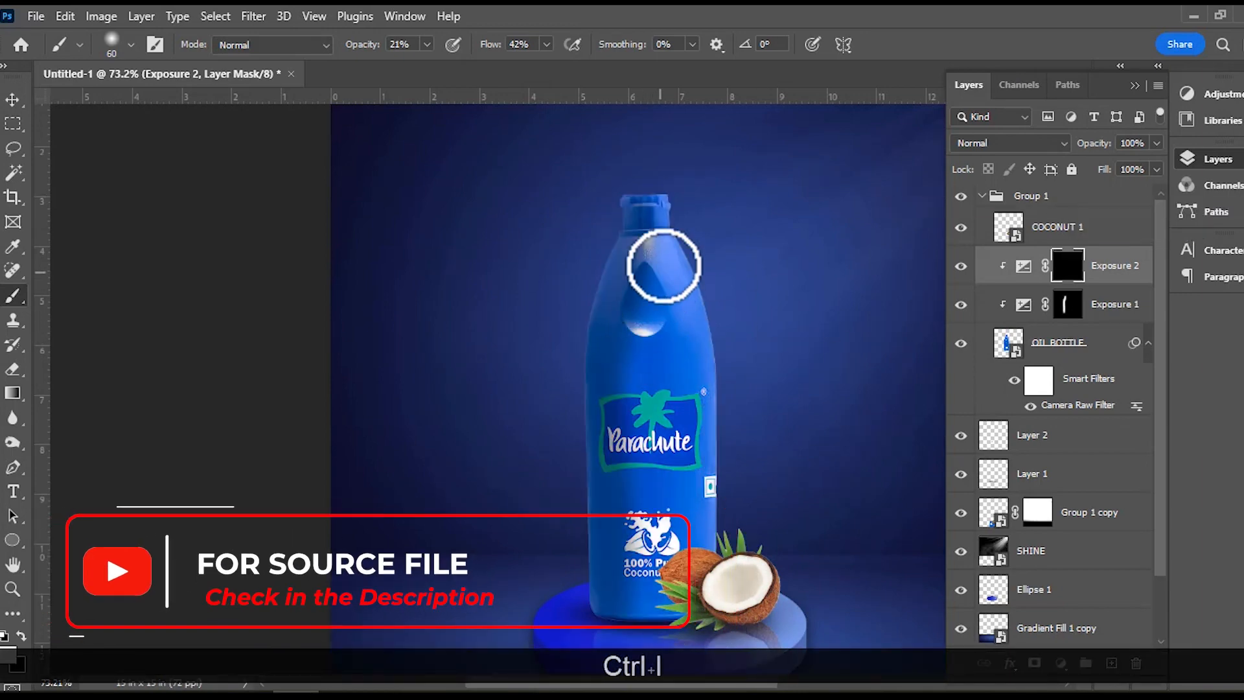
Paint white on the Exposure 2 mask along the bottle's right edge from cap to base, and compare with the adjustment hidden.
mouse_move(700, 300)
mouse_down()
mouse_move(697, 228)
mouse_move(721, 396)
mouse_move(704, 463)
mouse_move(722, 589)
mouse_up()
drag(705, 285, 724, 367)
mouse_move(690, 205)
mouse_down()
mouse_move(688, 262)
mouse_move(670, 170)
mouse_up()
mouse_move(704, 280)
mouse_down()
mouse_move(723, 397)
mouse_move(713, 495)
mouse_up()
drag(727, 425, 718, 570)
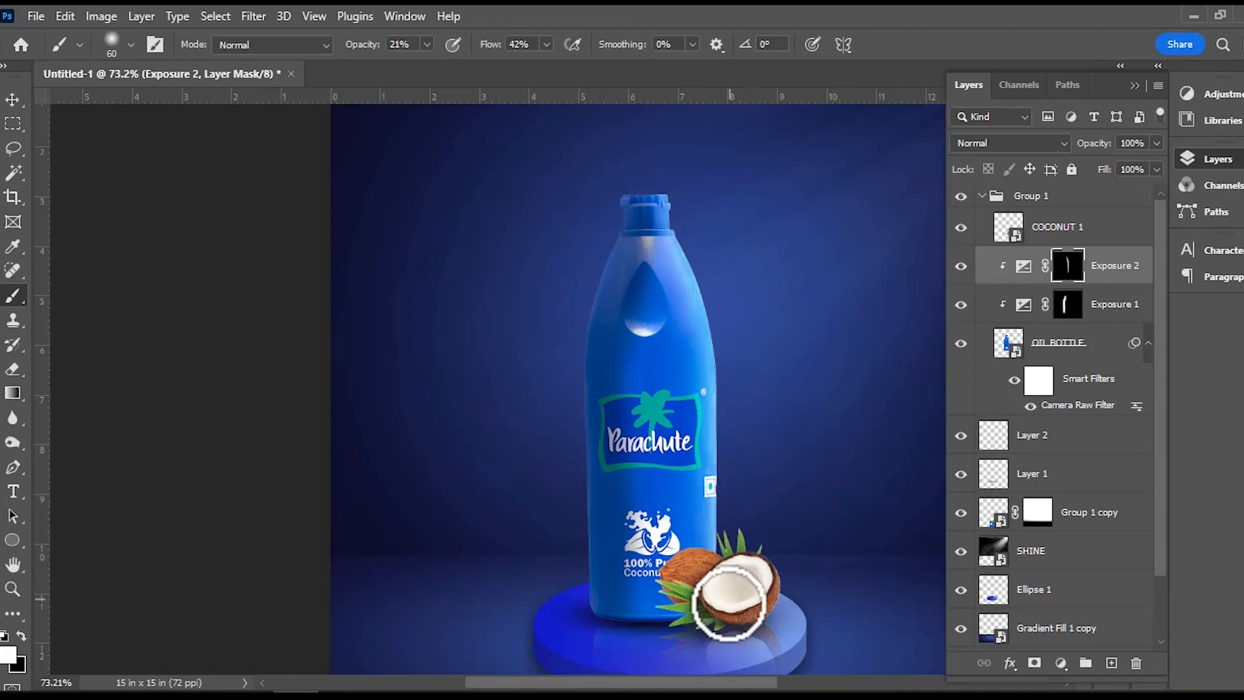
click(716, 266)
click(961, 266)
click(962, 266)
click(961, 266)
click(962, 267)
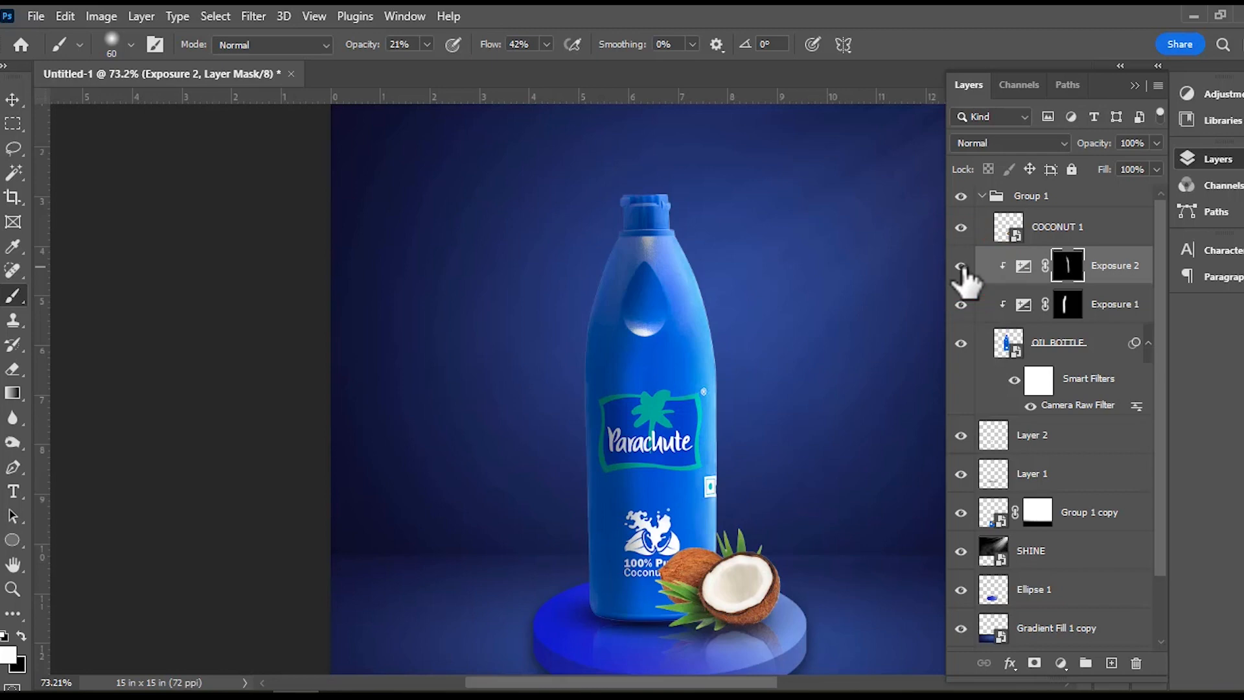
Add an Exposure adjustment clipped to COCONUT 1 and lower its exposure to about -2.50.
click(1087, 235)
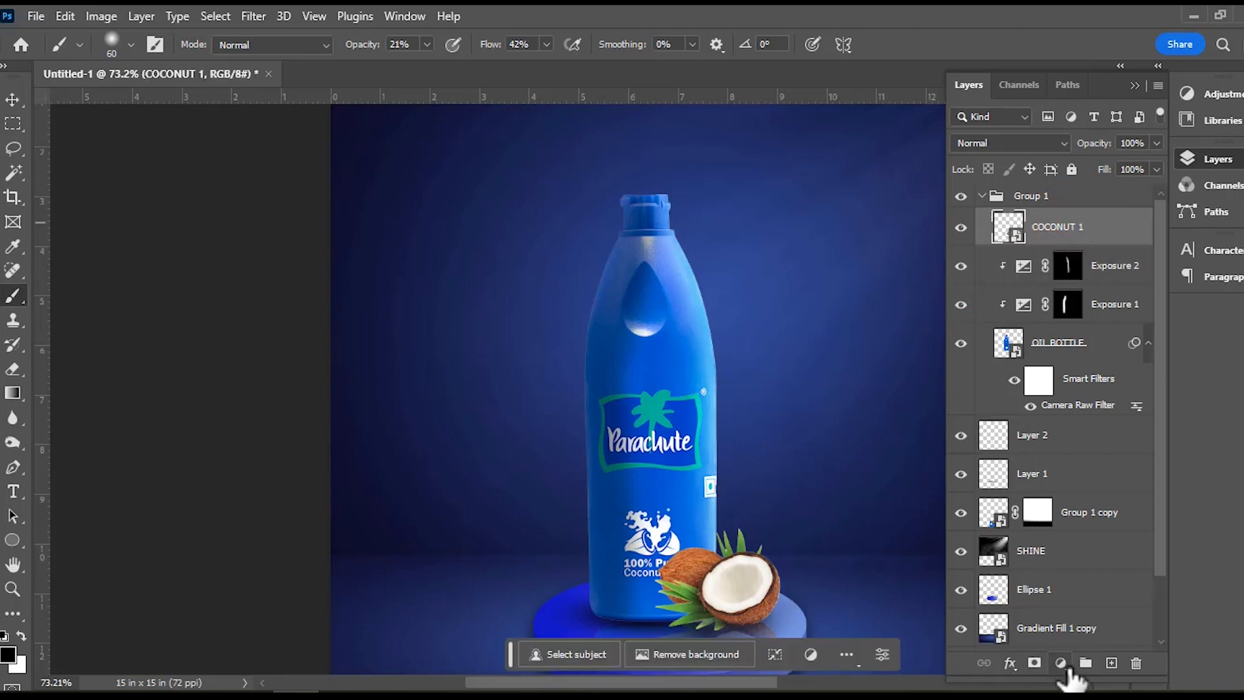
click(1061, 663)
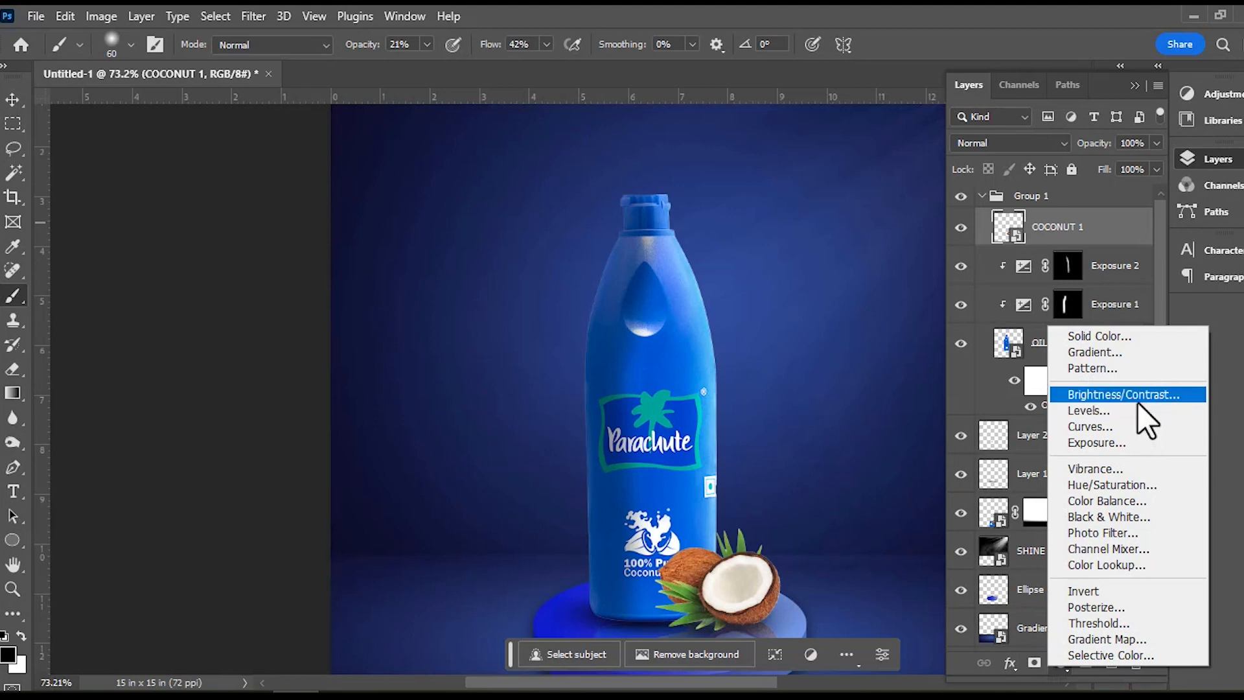
click(1110, 441)
click(950, 406)
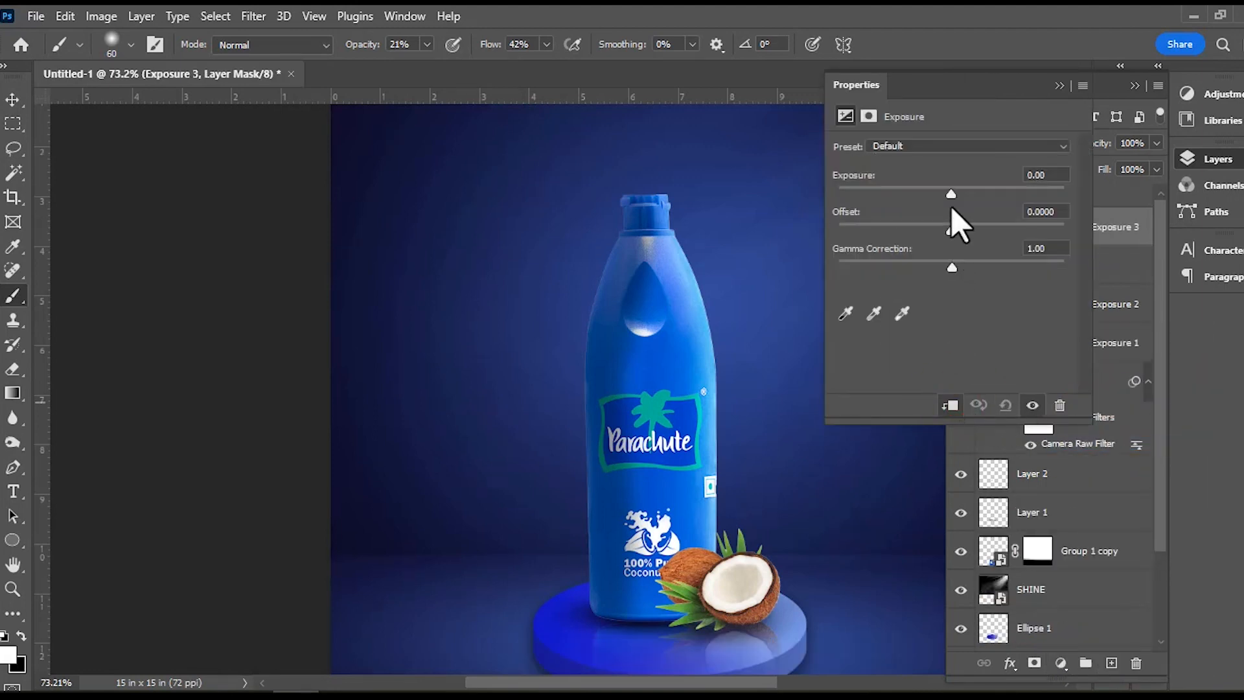
drag(954, 199, 915, 206)
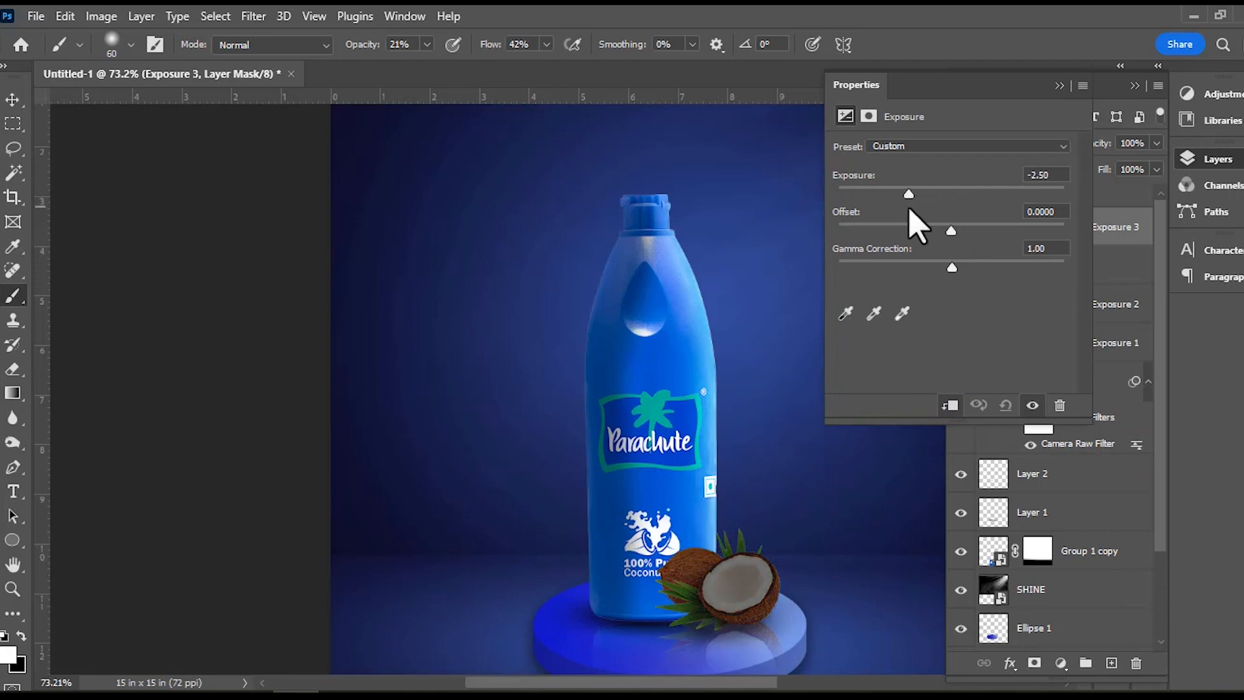
click(1059, 86)
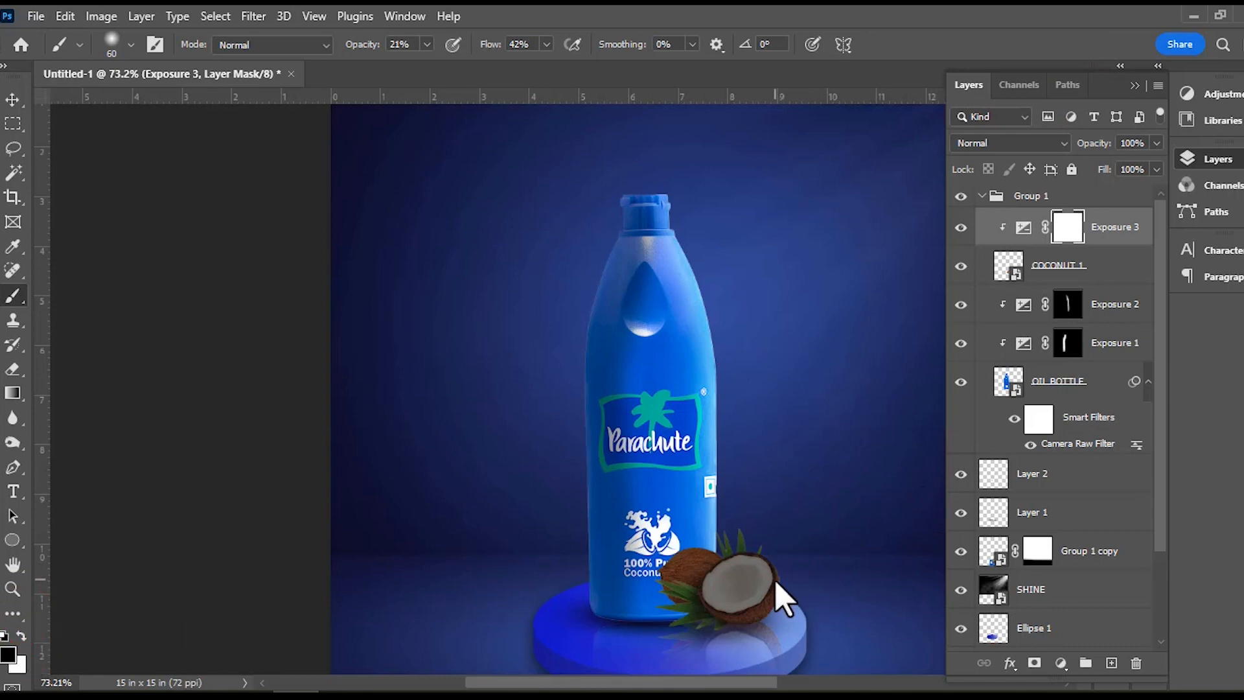
Paint black on the Exposure 3 mask over the coconuts to restore their lit areas, refining the open half with a size 16 brush.
mouse_move(702, 568)
mouse_down()
mouse_move(771, 571)
mouse_move(710, 562)
mouse_move(738, 550)
mouse_move(780, 583)
mouse_move(686, 556)
mouse_move(771, 586)
mouse_move(769, 567)
mouse_up()
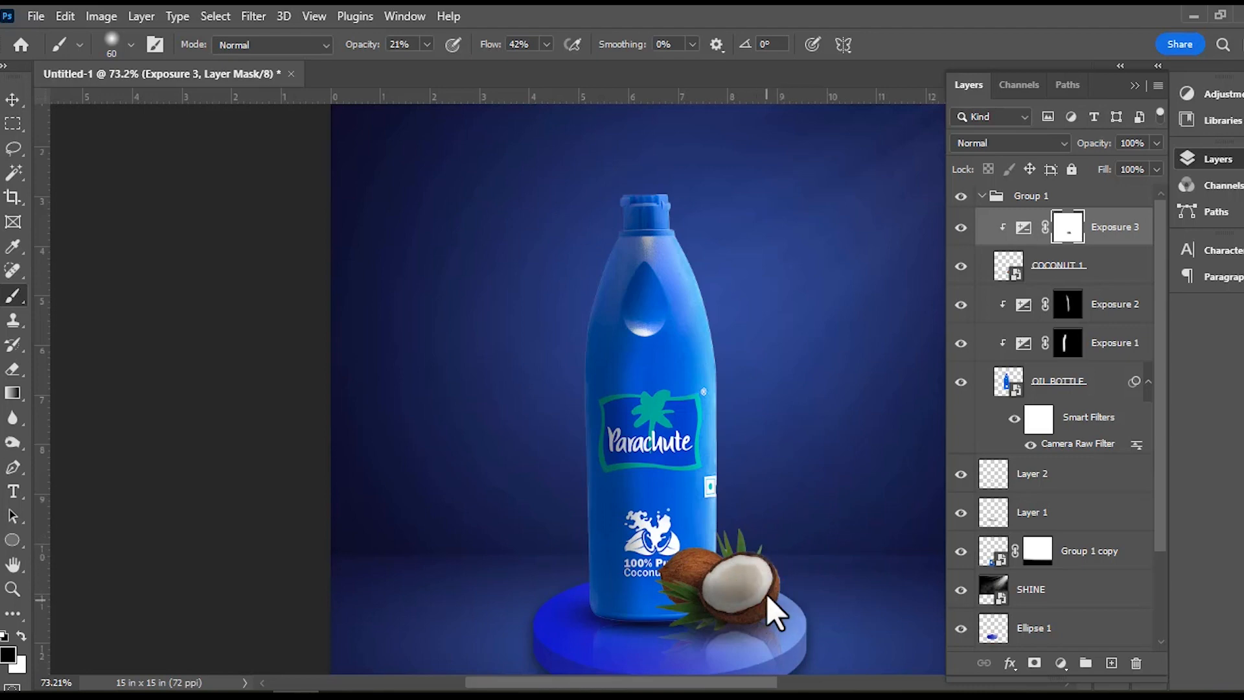
mouse_move(737, 558)
mouse_down()
mouse_move(705, 570)
mouse_move(735, 607)
mouse_up()
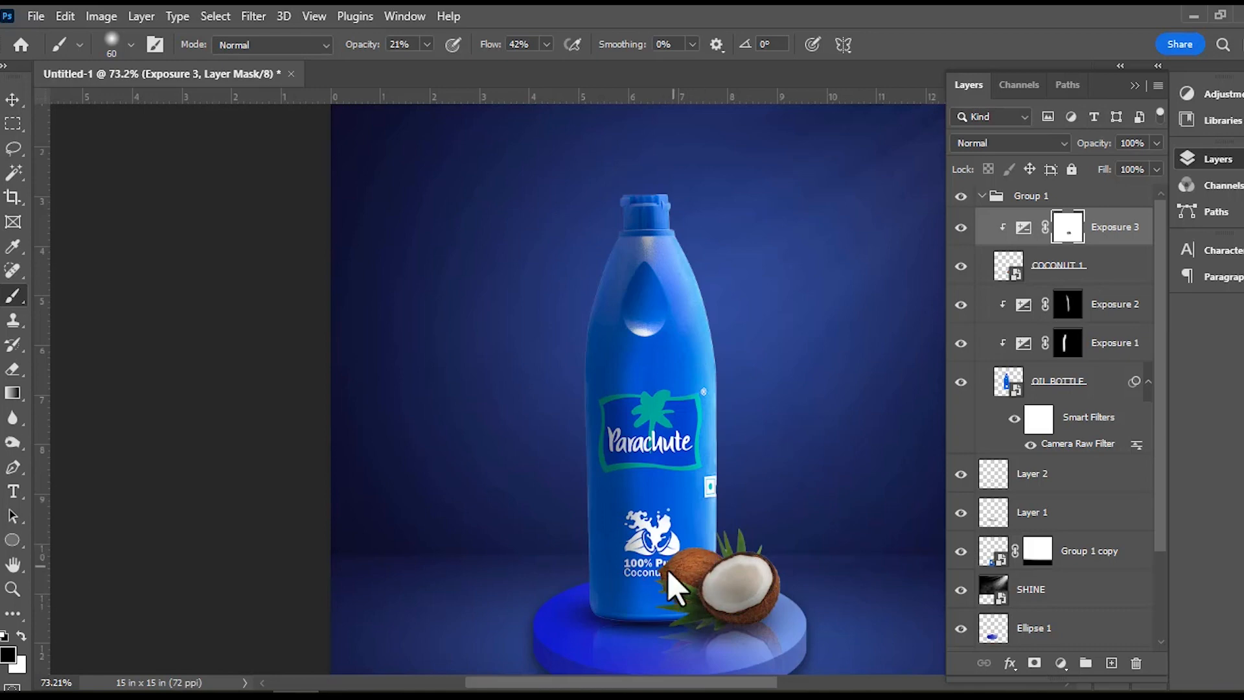
mouse_move(746, 522)
mouse_down()
mouse_move(756, 545)
mouse_move(709, 544)
mouse_move(745, 556)
mouse_move(728, 558)
mouse_move(762, 549)
mouse_move(700, 519)
mouse_move(766, 553)
mouse_move(728, 516)
mouse_move(772, 575)
mouse_move(713, 527)
mouse_move(751, 576)
mouse_move(775, 575)
mouse_move(736, 547)
mouse_move(717, 555)
mouse_move(773, 576)
mouse_move(656, 563)
mouse_move(783, 552)
mouse_up()
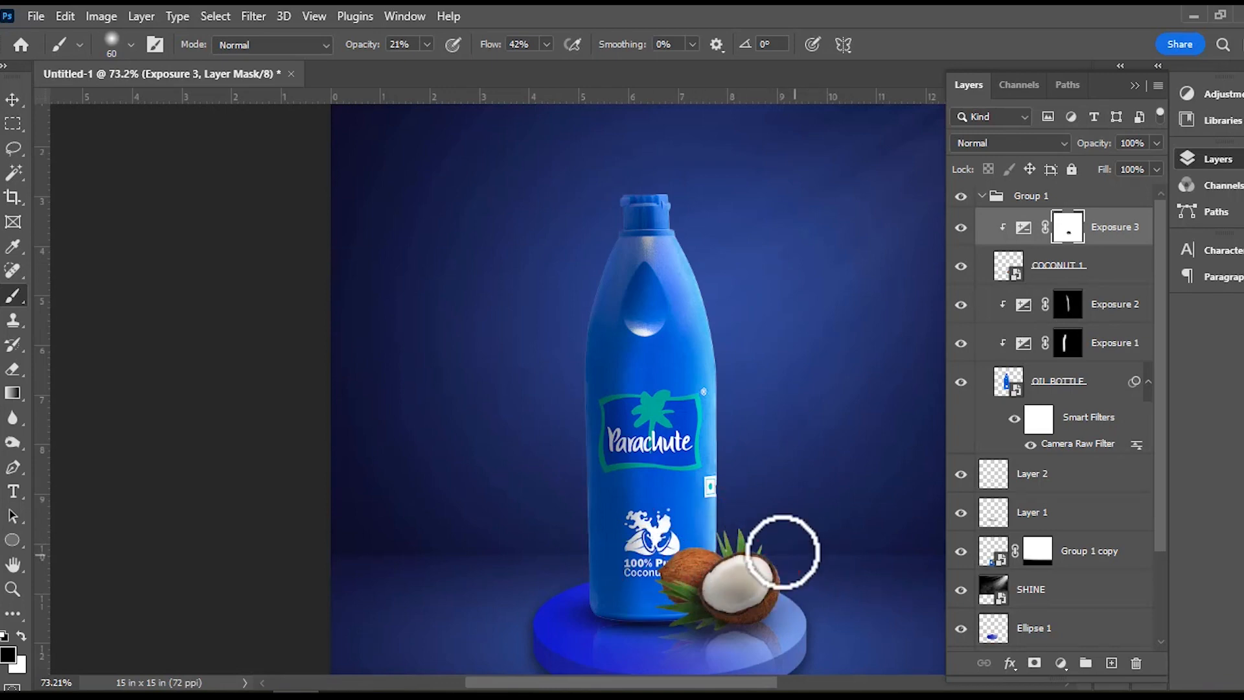
scroll(783, 552, down, 5)
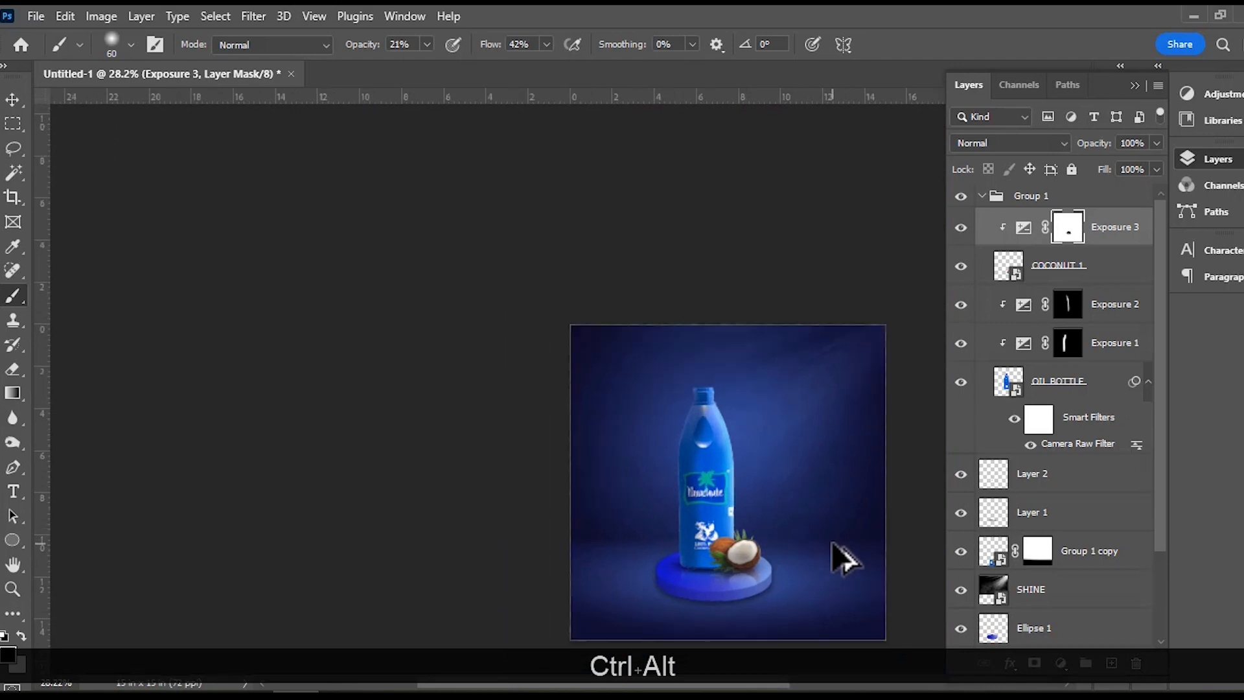
scroll(833, 556, up, 6)
scroll(737, 549, down, 4)
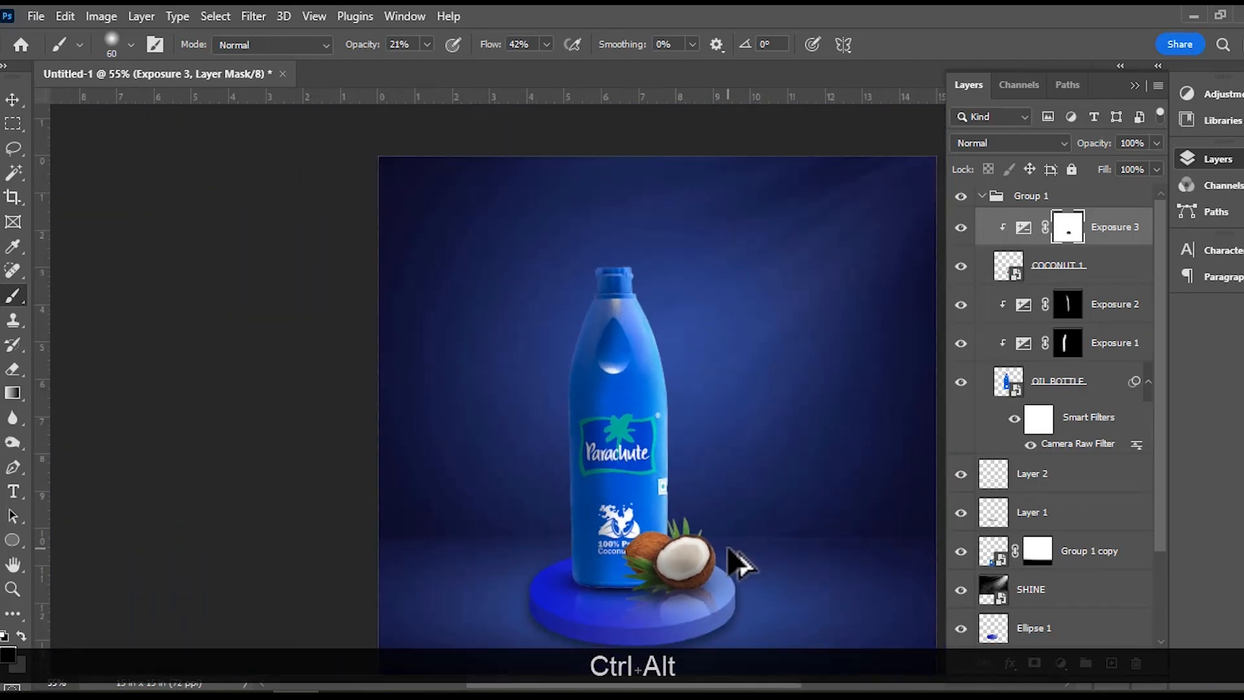
scroll(695, 570, up, 4)
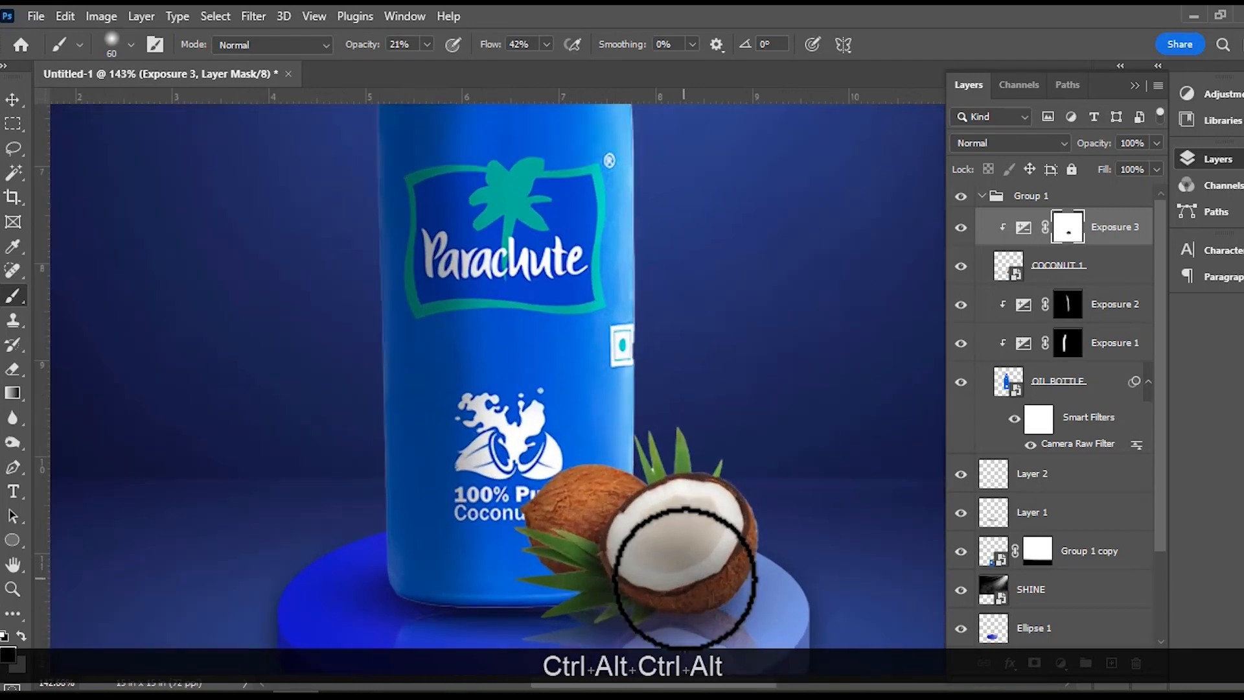
mouse_move(675, 569)
mouse_down()
mouse_move(692, 577)
mouse_move(642, 579)
mouse_up()
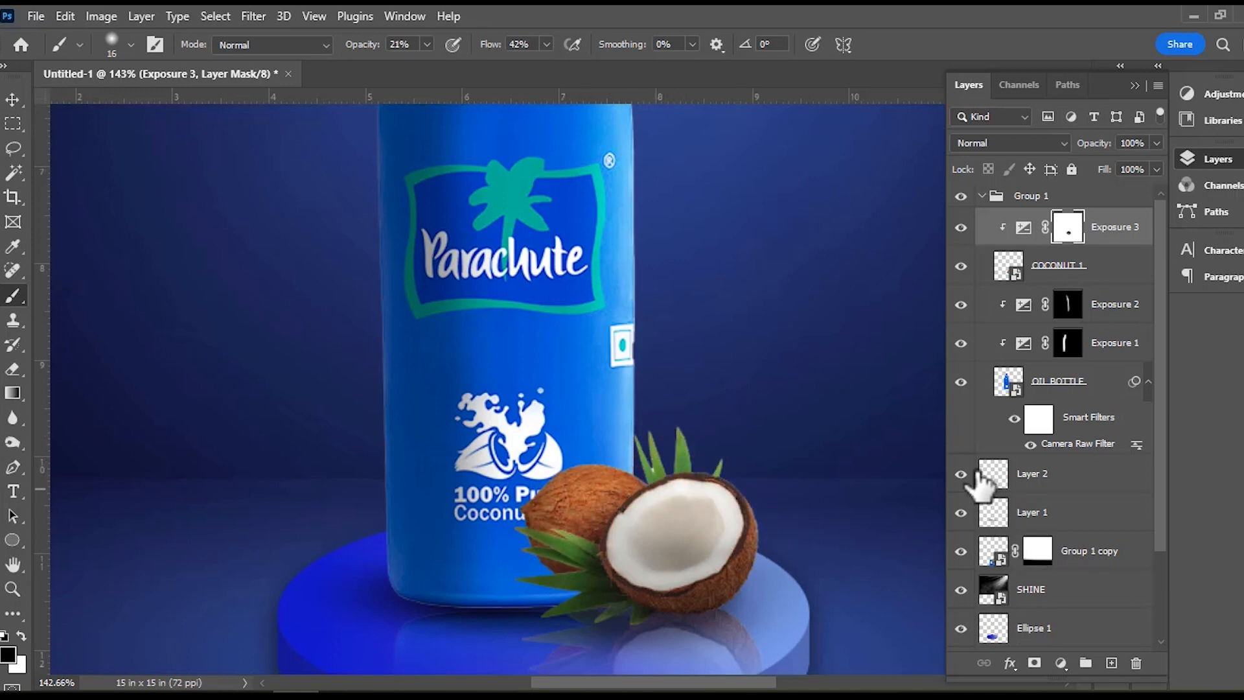
Move the Layer 2 shadow out of its place below the bottle to the top of the layer stack, above Group 1.
click(1026, 477)
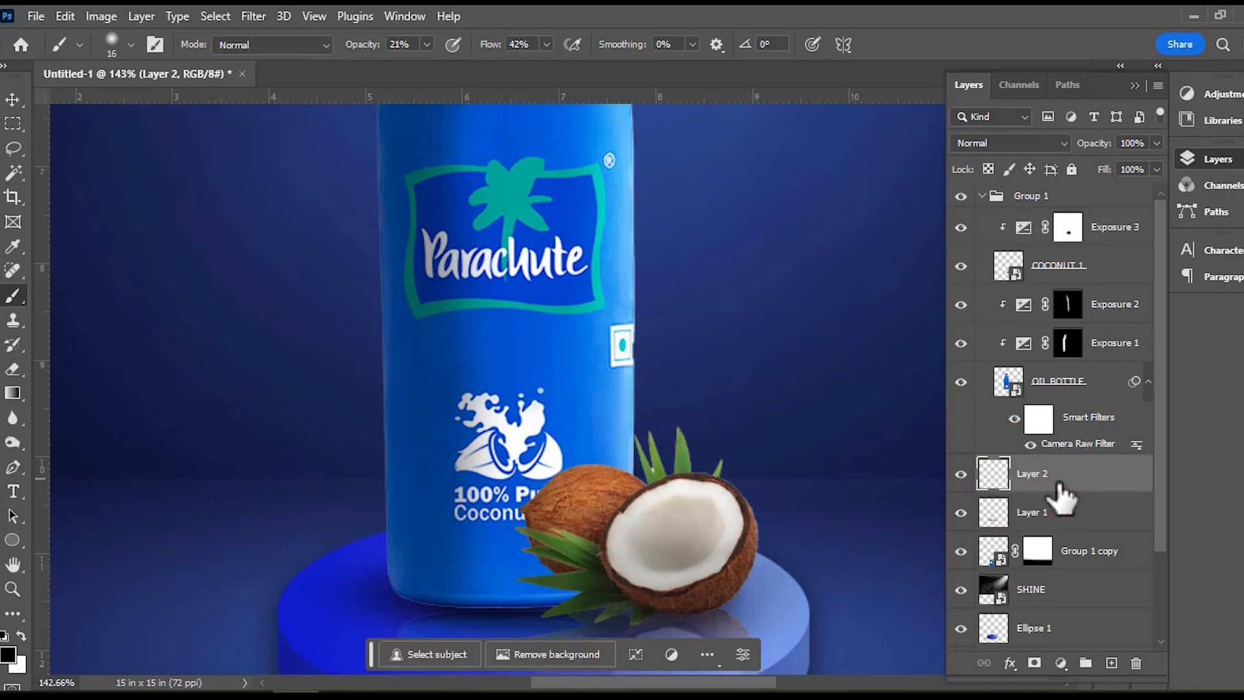
click(956, 474)
drag(1061, 476, 1079, 249)
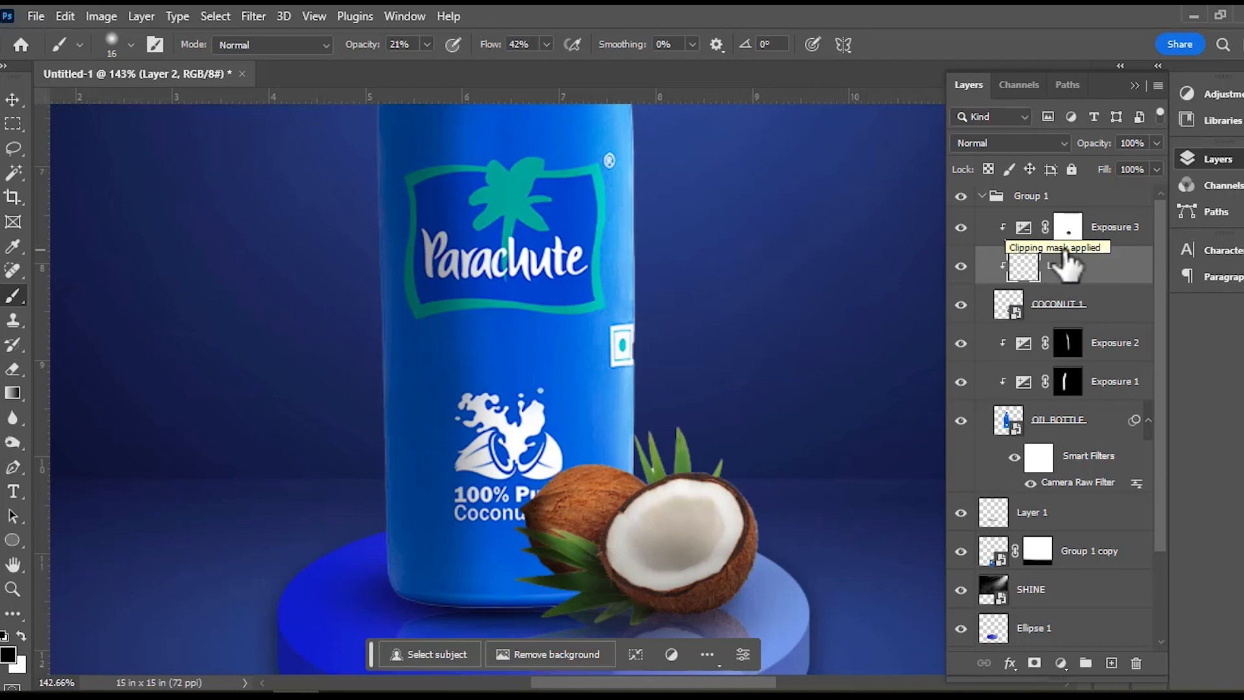
drag(1061, 265, 1054, 185)
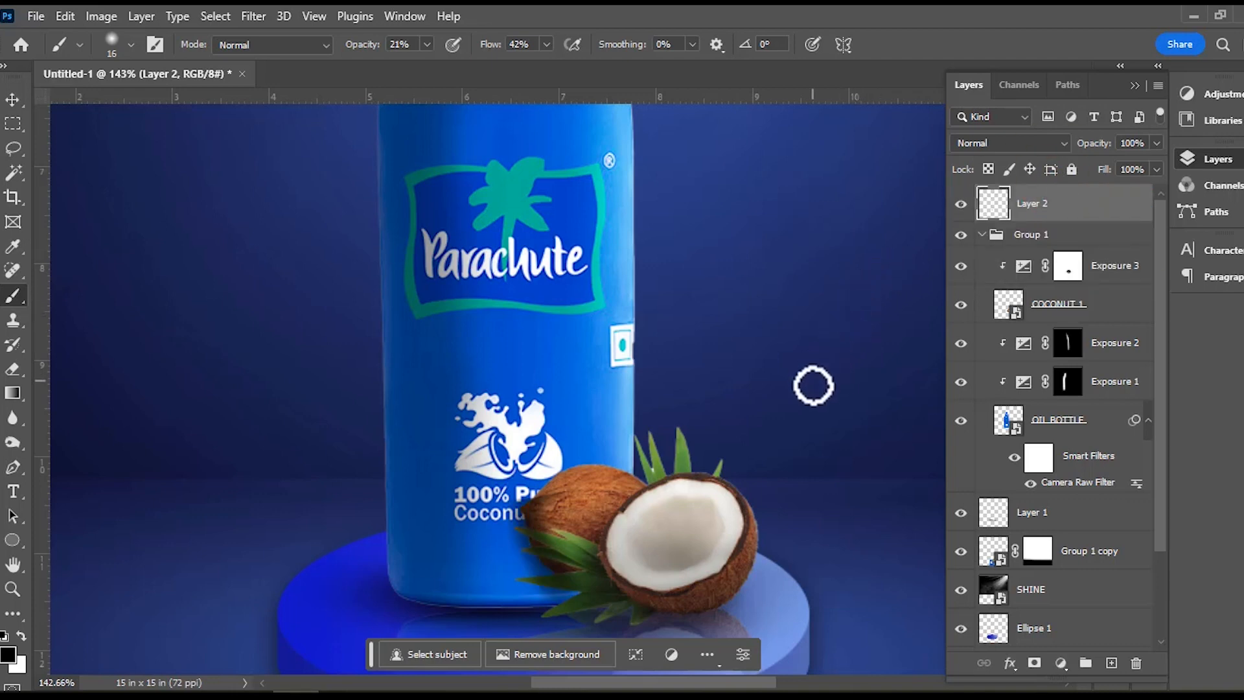
Reduce the opacity of Layer 2 to just over half to soften the shadow over the coconuts, and deselect the layer.
click(13, 100)
ctrl+click(263, 416)
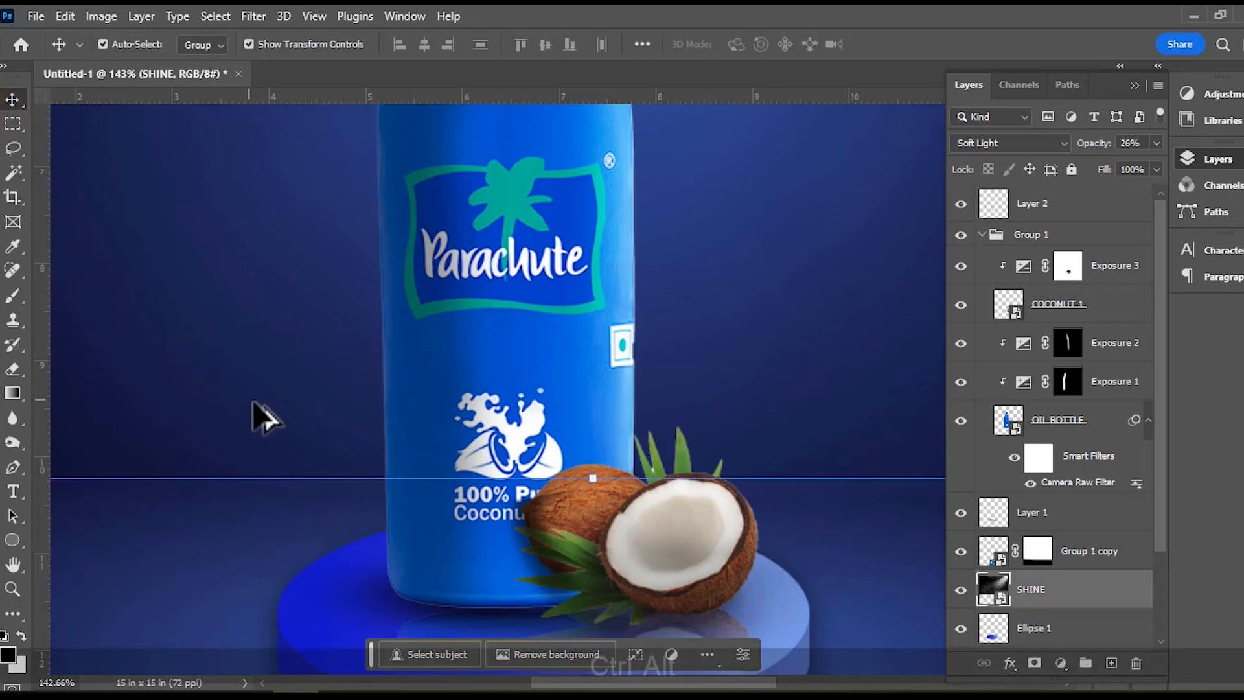
scroll(360, 459, down, 5)
scroll(612, 479, down, 2)
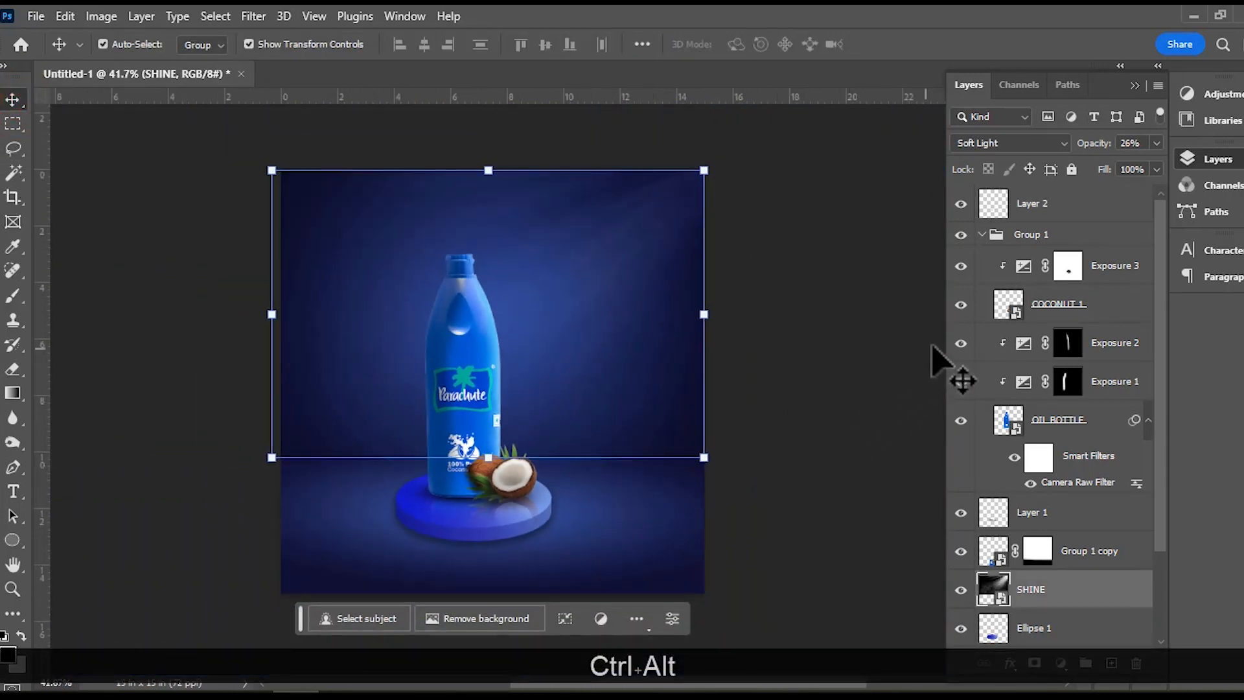
click(1044, 216)
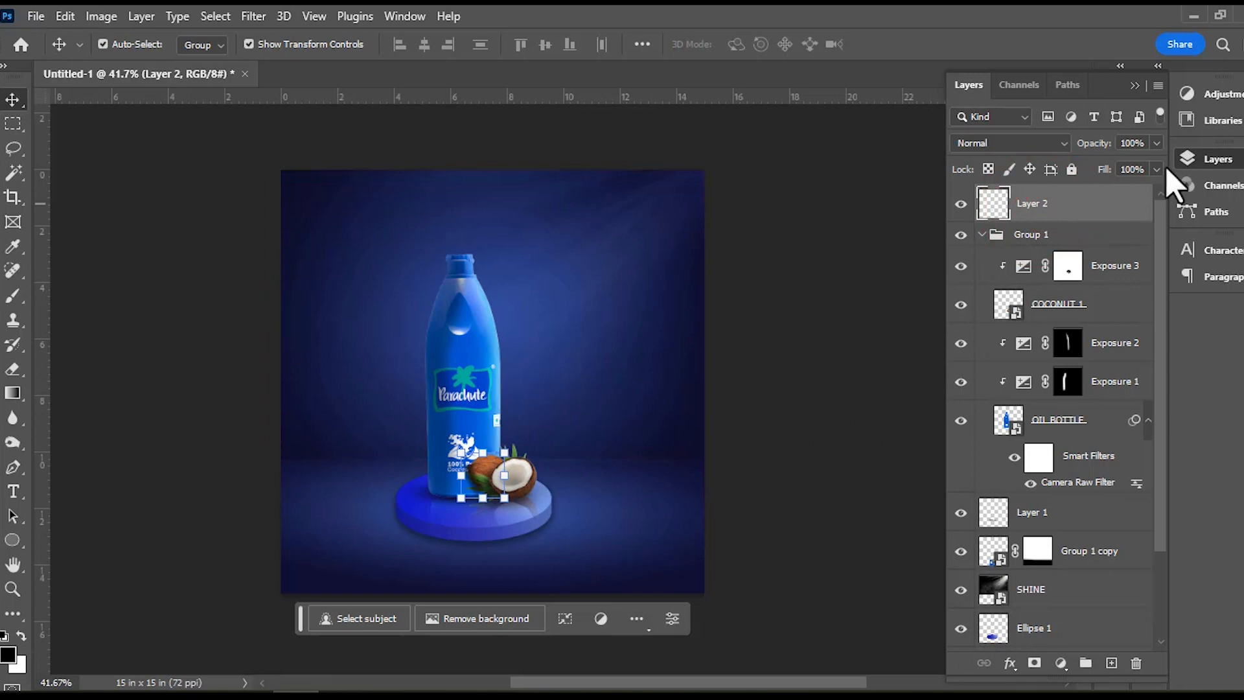
click(1158, 144)
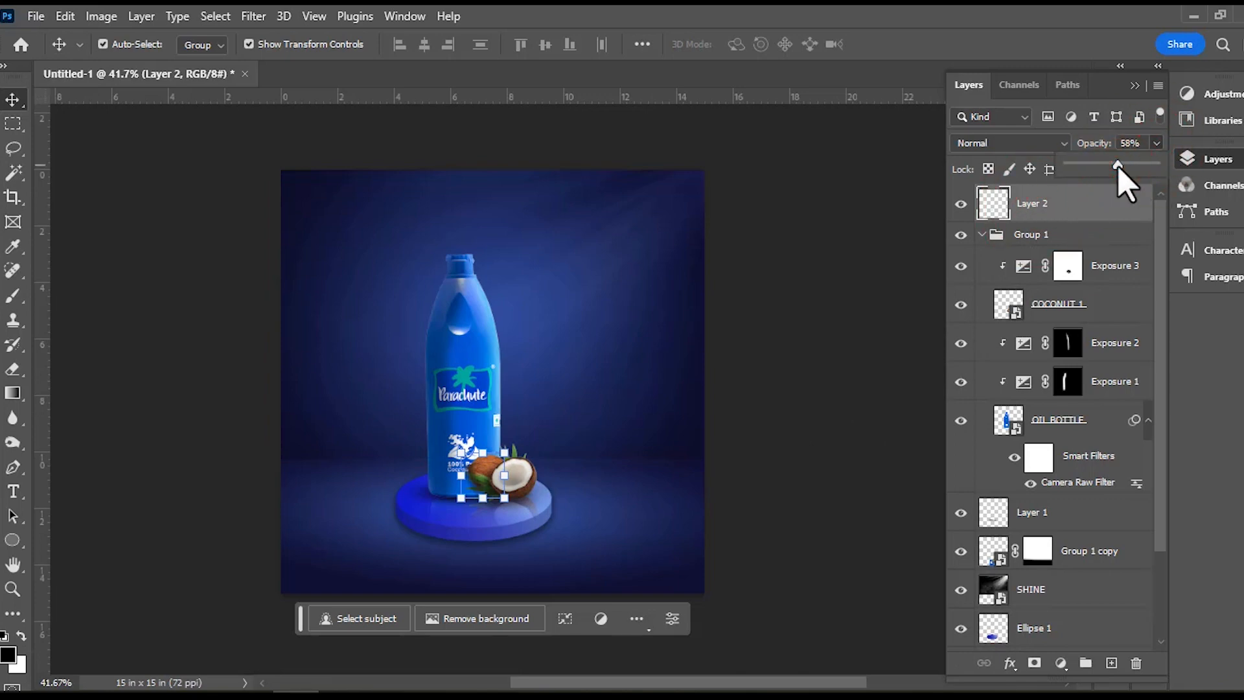
drag(1119, 166, 1113, 178)
click(824, 372)
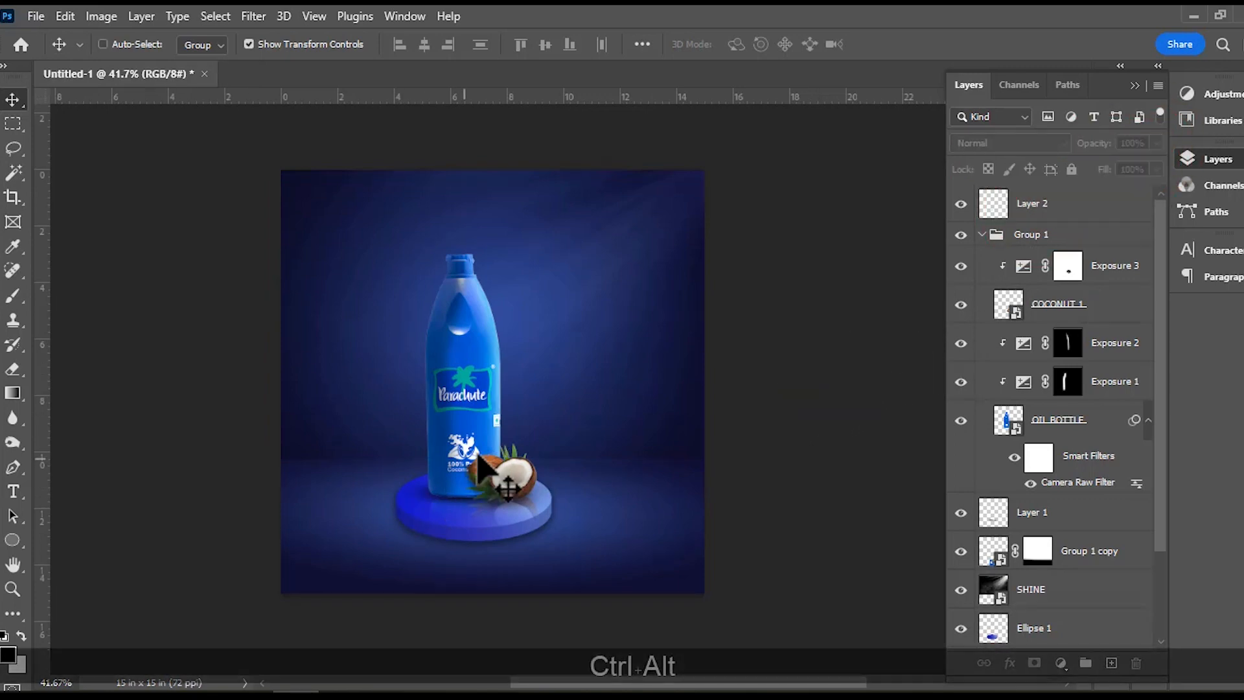
scroll(487, 452, up, 9)
scroll(487, 452, down, 8)
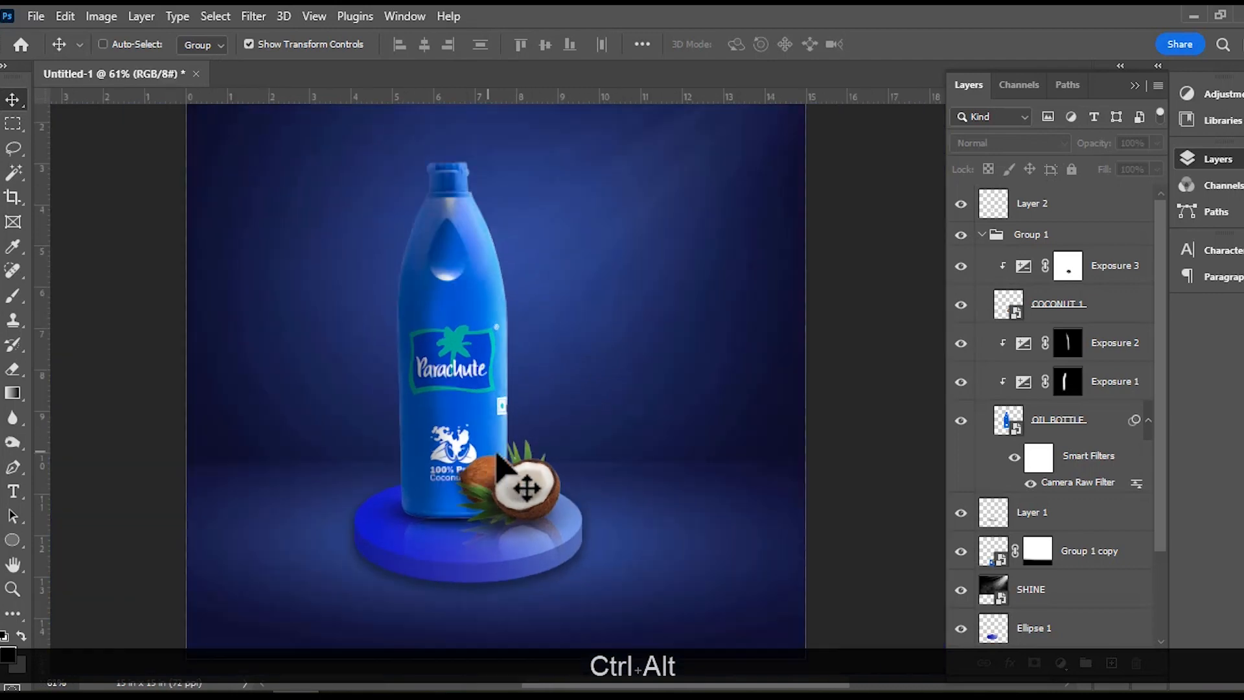
scroll(618, 480, down, 3)
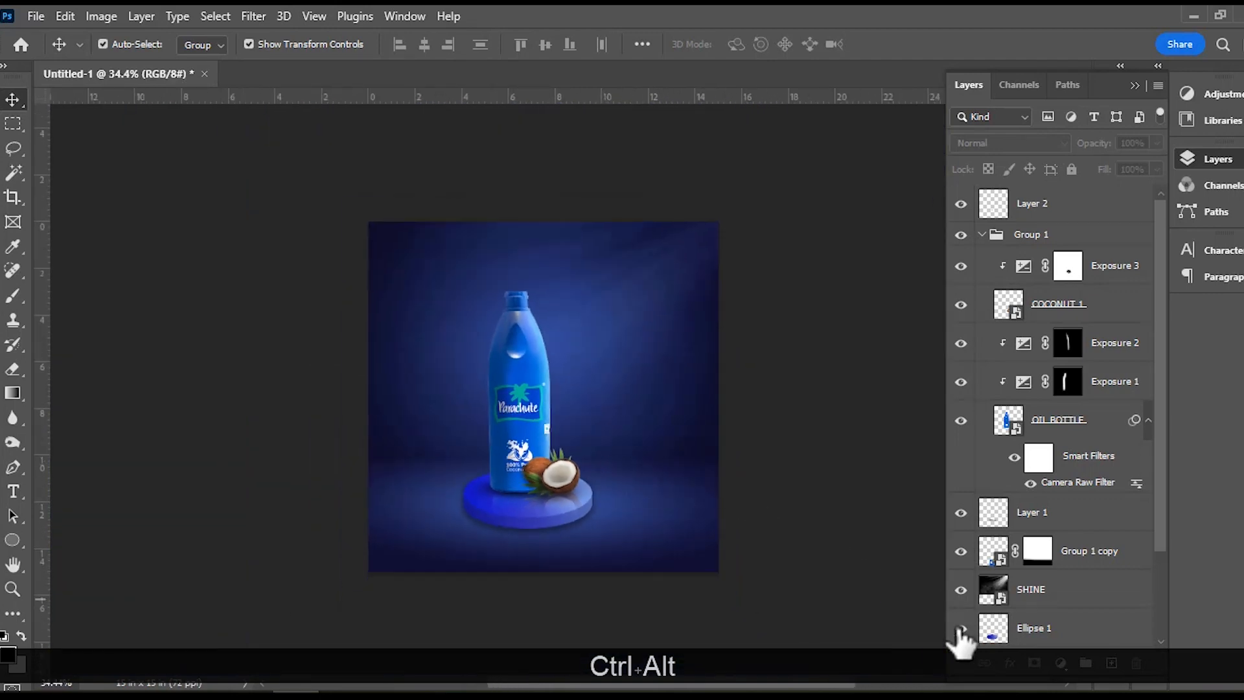
scroll(800, 577, up, 5)
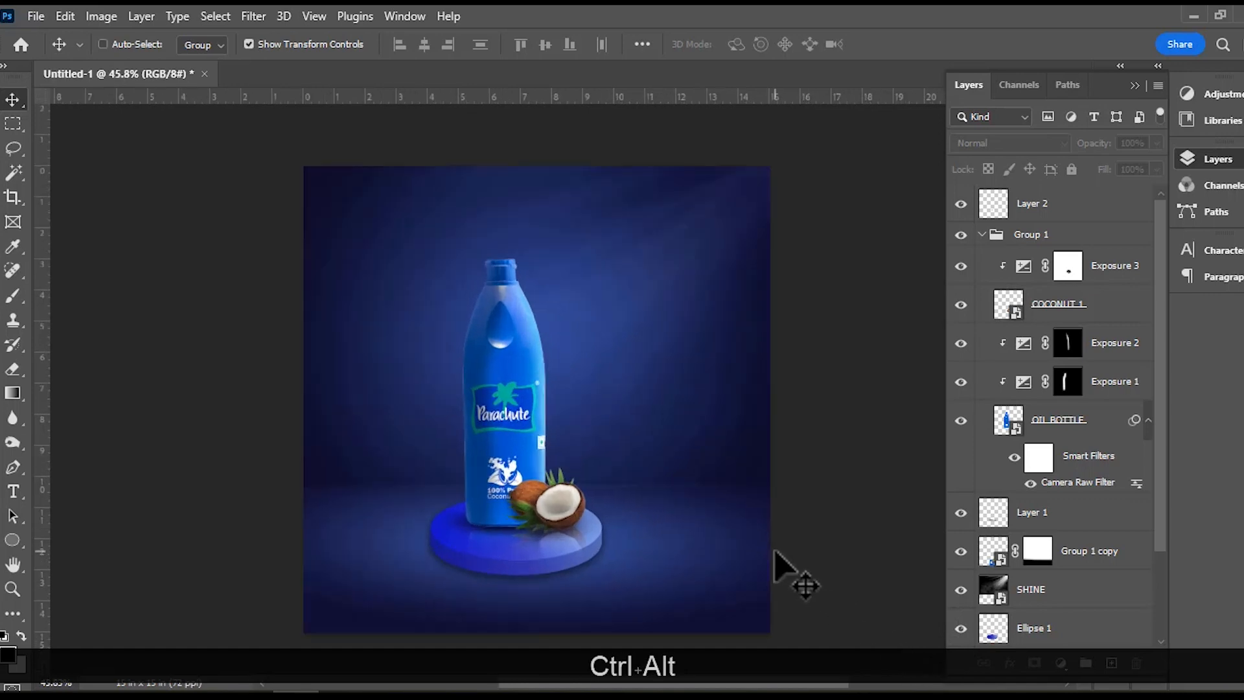